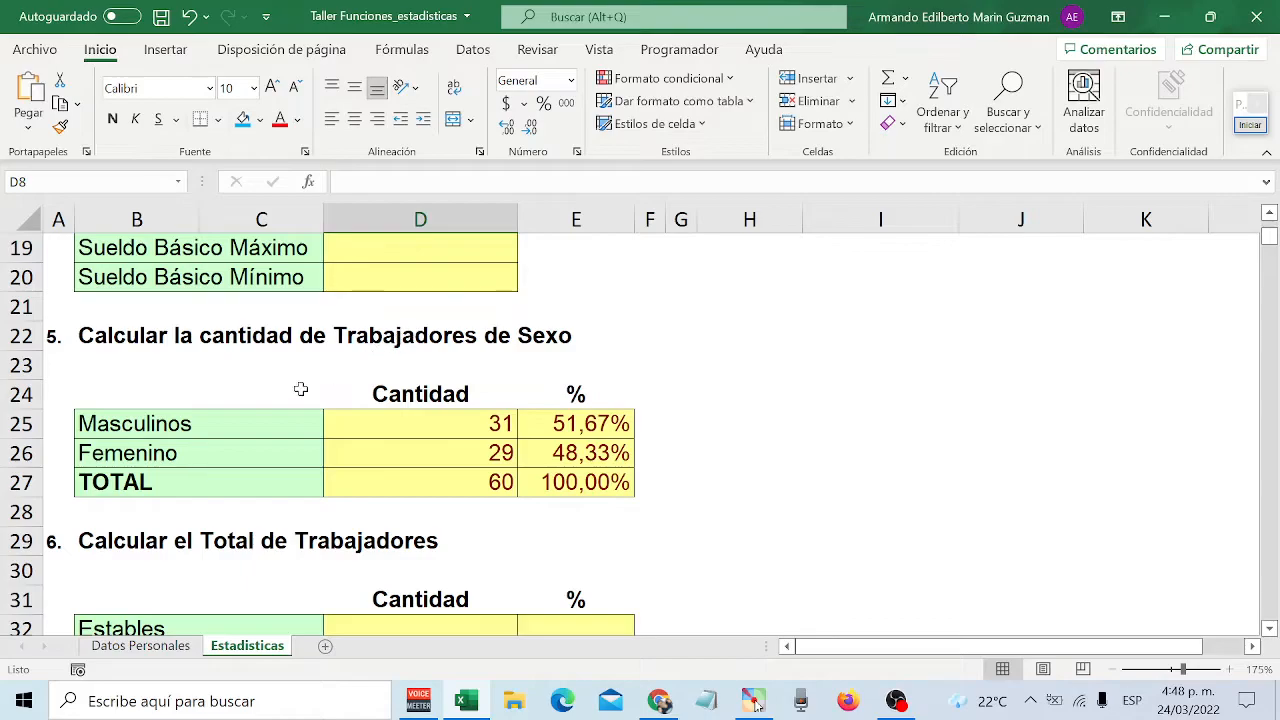
# - Examine the CONTAR.SI formula in the Masculinos quantity cell D25, checking its function name, sexo range and "M" criterion
pyautogui.doubleClick(414, 425)
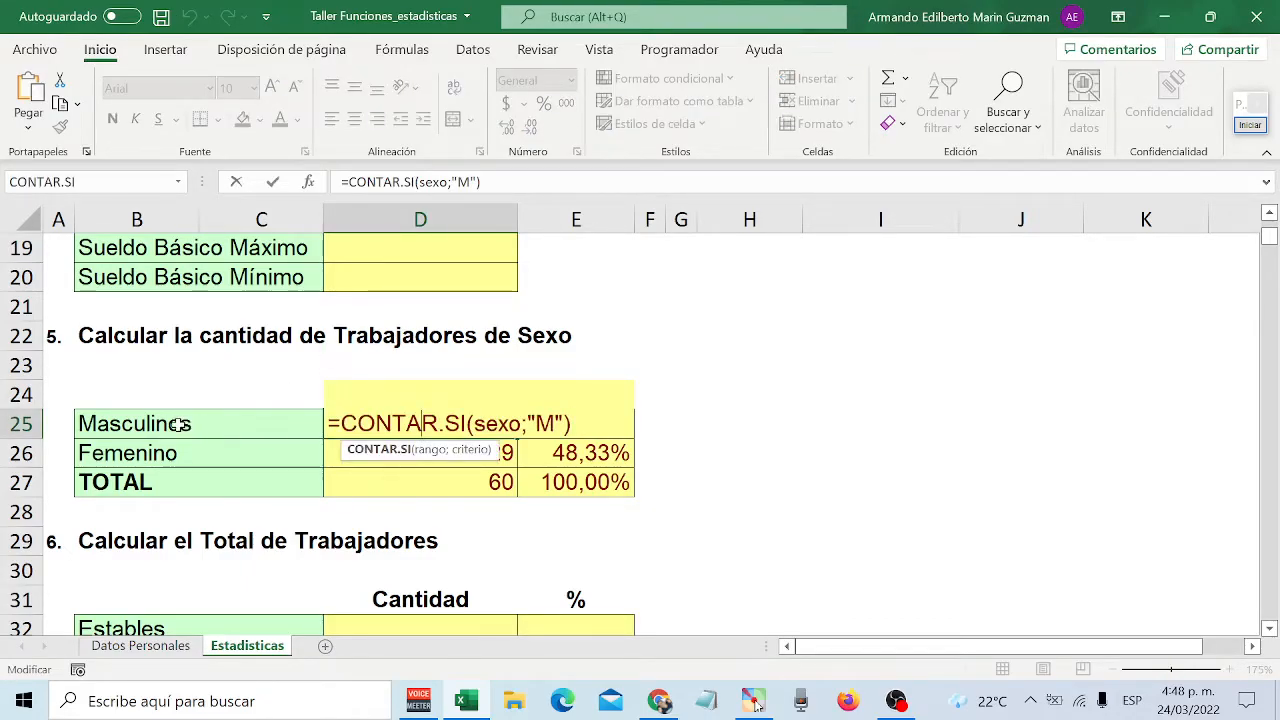
pyautogui.hotkey('shift', 'Right')
pyautogui.hotkey('shift', 'Right')
pyautogui.hotkey('shift', 'Right')
pyautogui.hotkey('shift', 'Right')
pyautogui.hotkey('shift', 'Right')
pyautogui.hotkey('shift', 'Right')
pyautogui.hotkey('shift', 'Right')
pyautogui.hotkey('shift', 'Right')
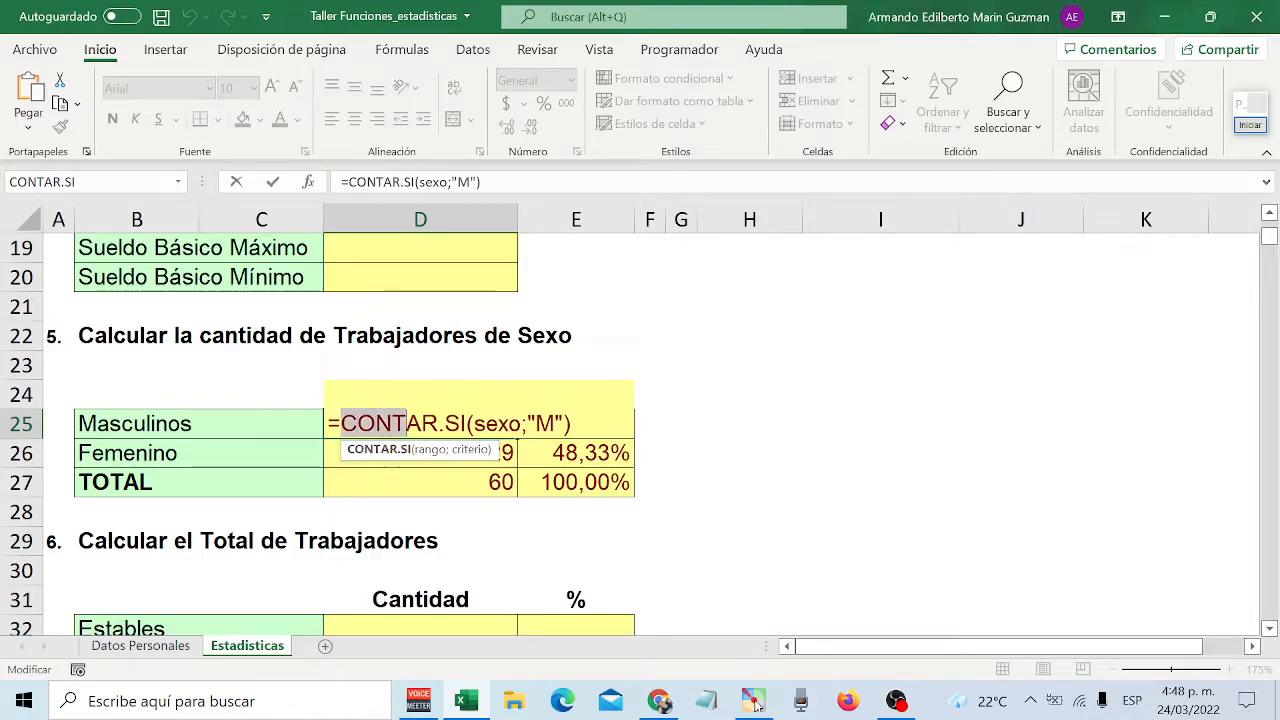
pyautogui.hotkey('shift', 'Right')
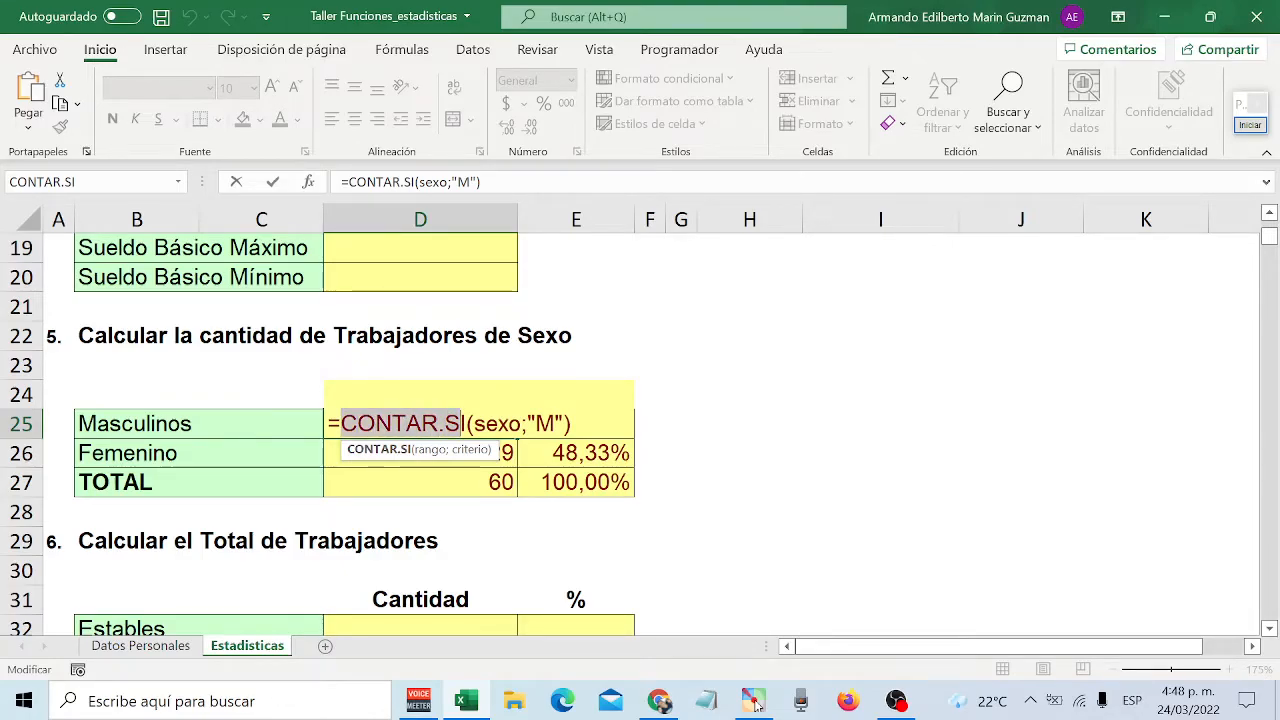
pyautogui.press('Right')
pyautogui.press('Right')
pyautogui.hotkey('shift', 'Right')
pyautogui.hotkey('shift', 'Right')
pyautogui.hotkey('shift', 'Right')
pyautogui.hotkey('shift', 'Right')
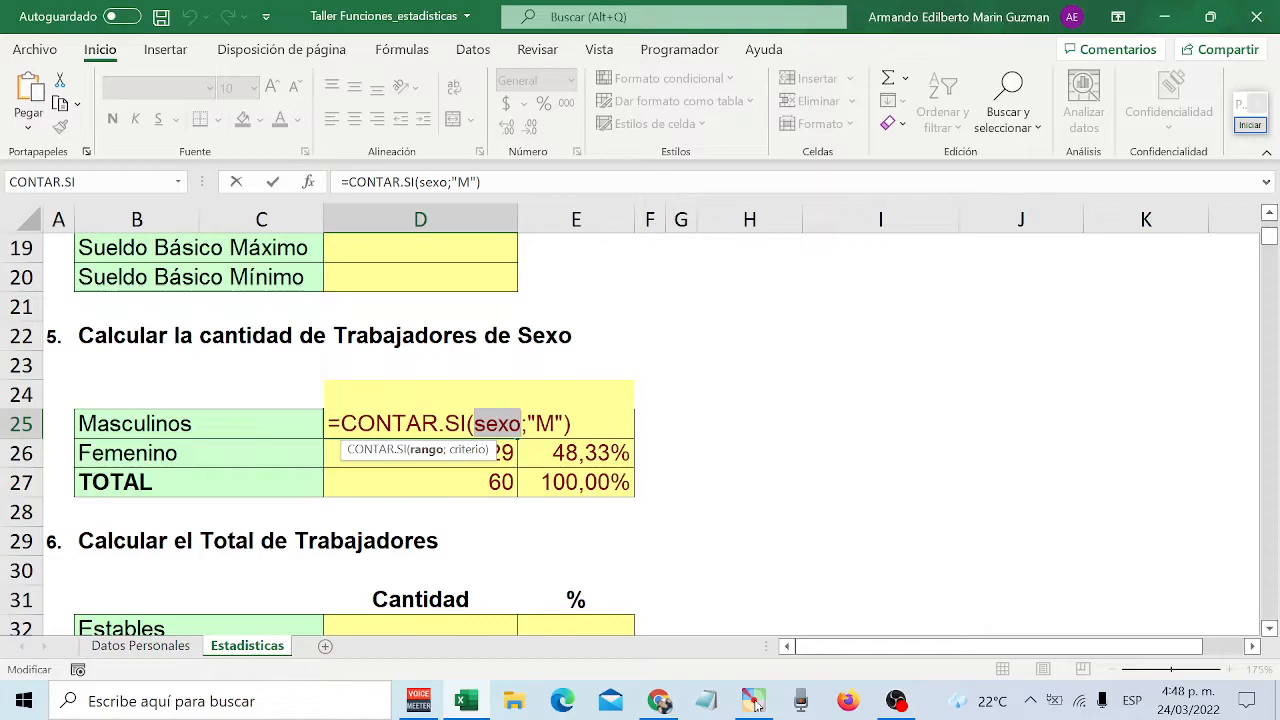
pyautogui.press('Right')
pyautogui.press('Right')
pyautogui.hotkey('shift', 'Right')
pyautogui.hotkey('shift', 'Right')
pyautogui.hotkey('shift', 'Right')
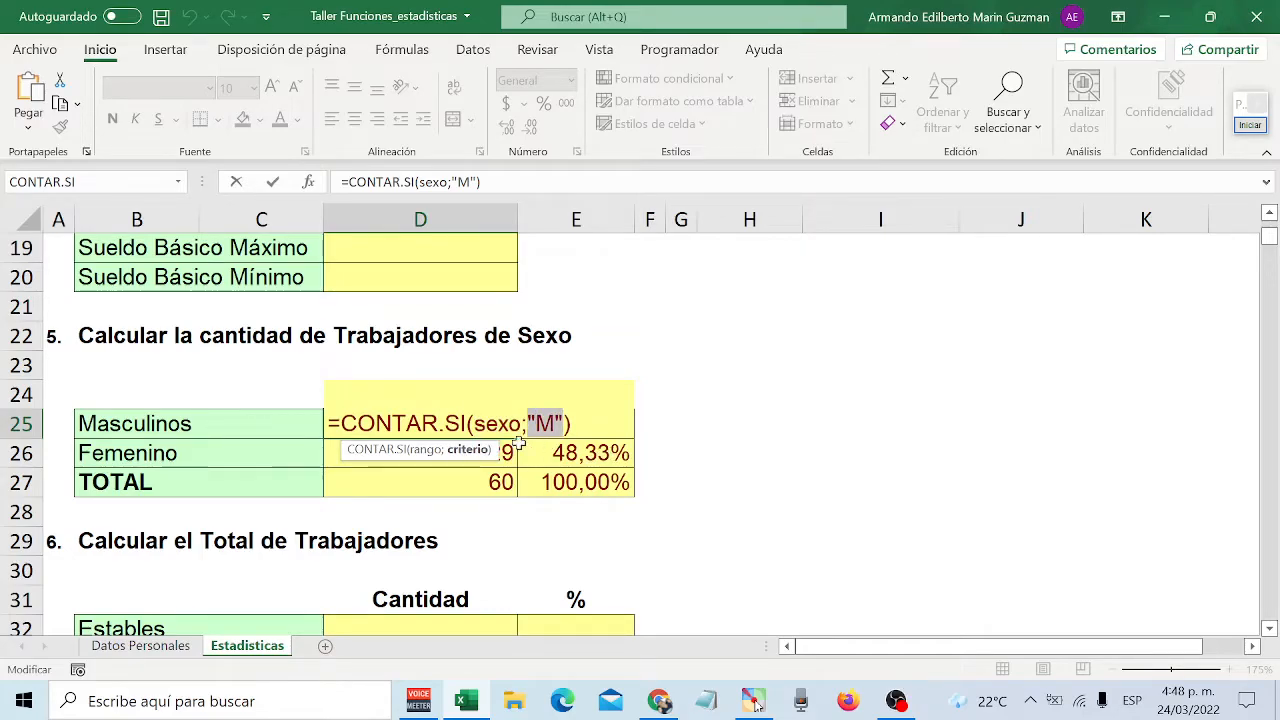
pyautogui.press('Right')
pyautogui.hotkey('shift', 'Left')
pyautogui.hotkey('shift', 'Left')
pyautogui.hotkey('shift', 'Left')
pyautogui.hotkey('shift', 'Left')
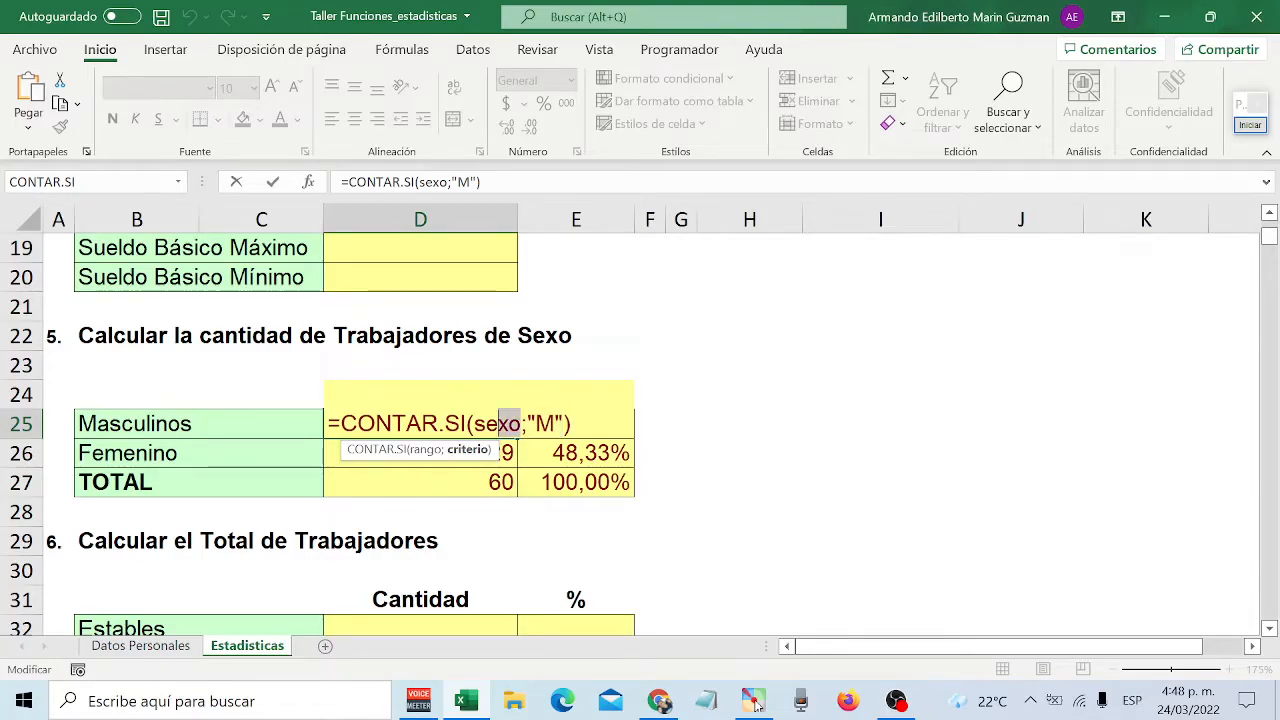
pyautogui.press('Left')
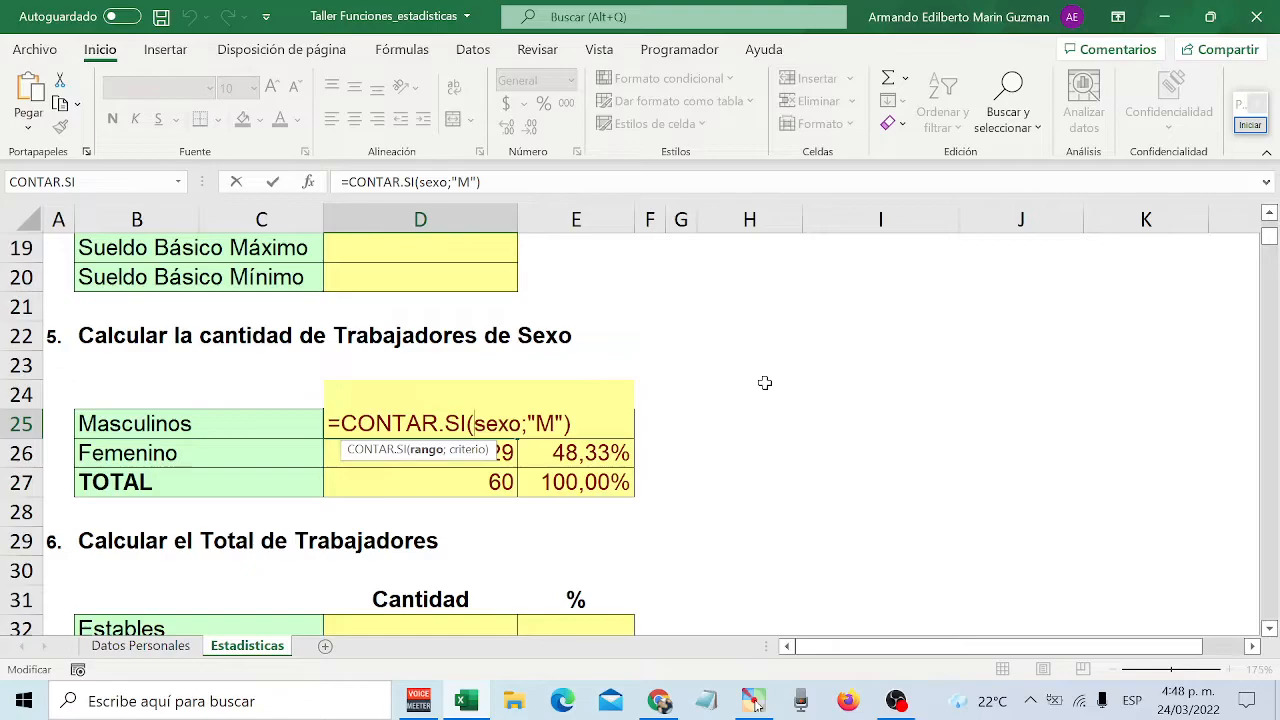
pyautogui.press('Return')
# - On the Datos Personales sheet, select the SEXO column's data from E6 down to E65
pyautogui.click(178, 648)
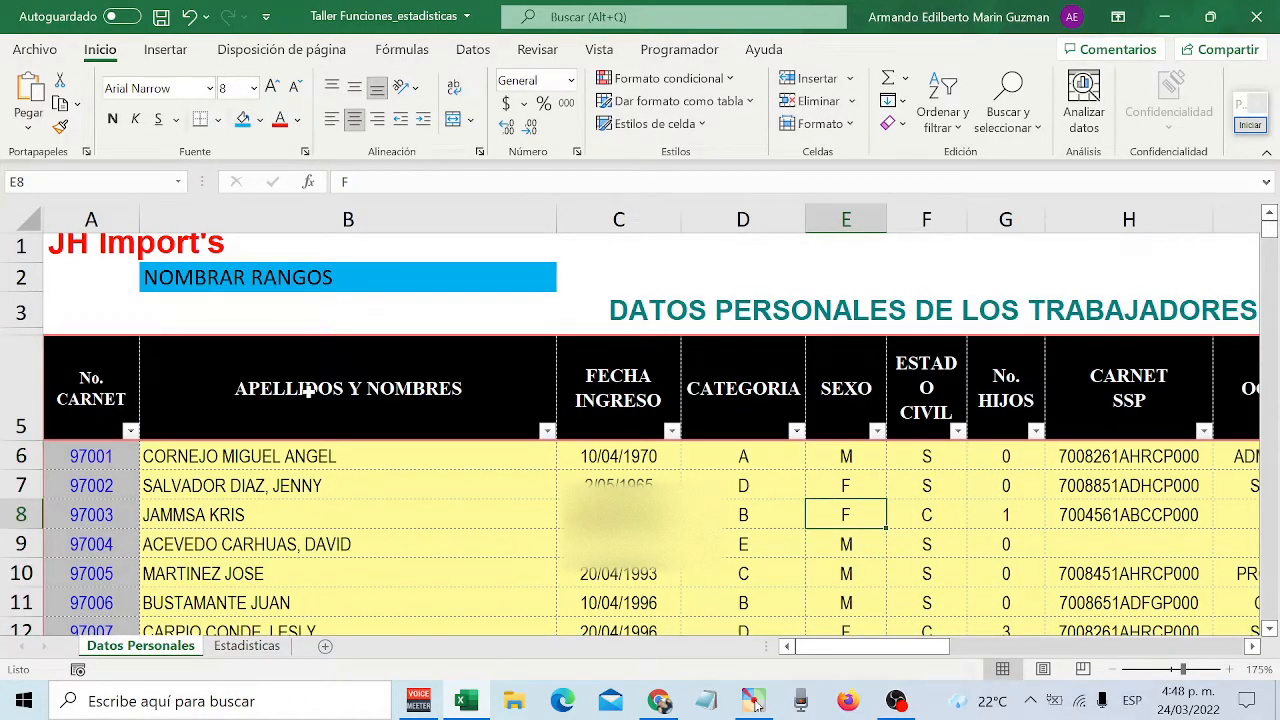
pyautogui.click(239, 276)
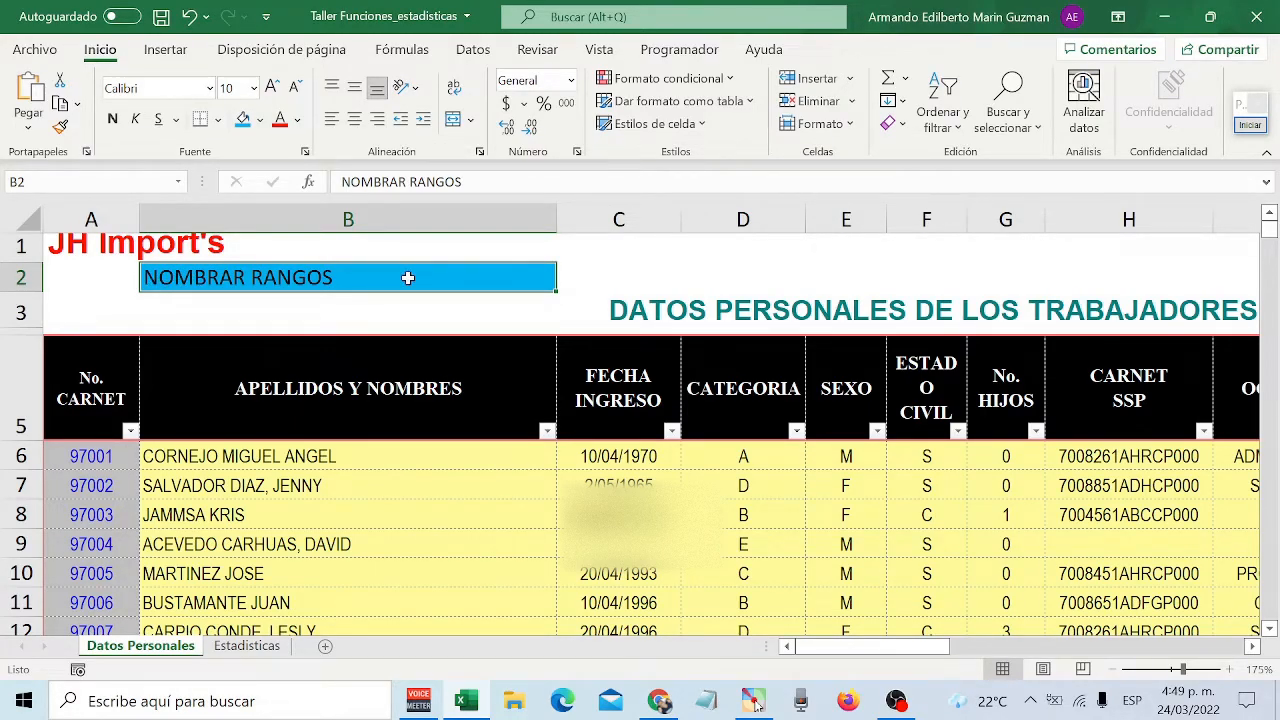
pyautogui.click(833, 456)
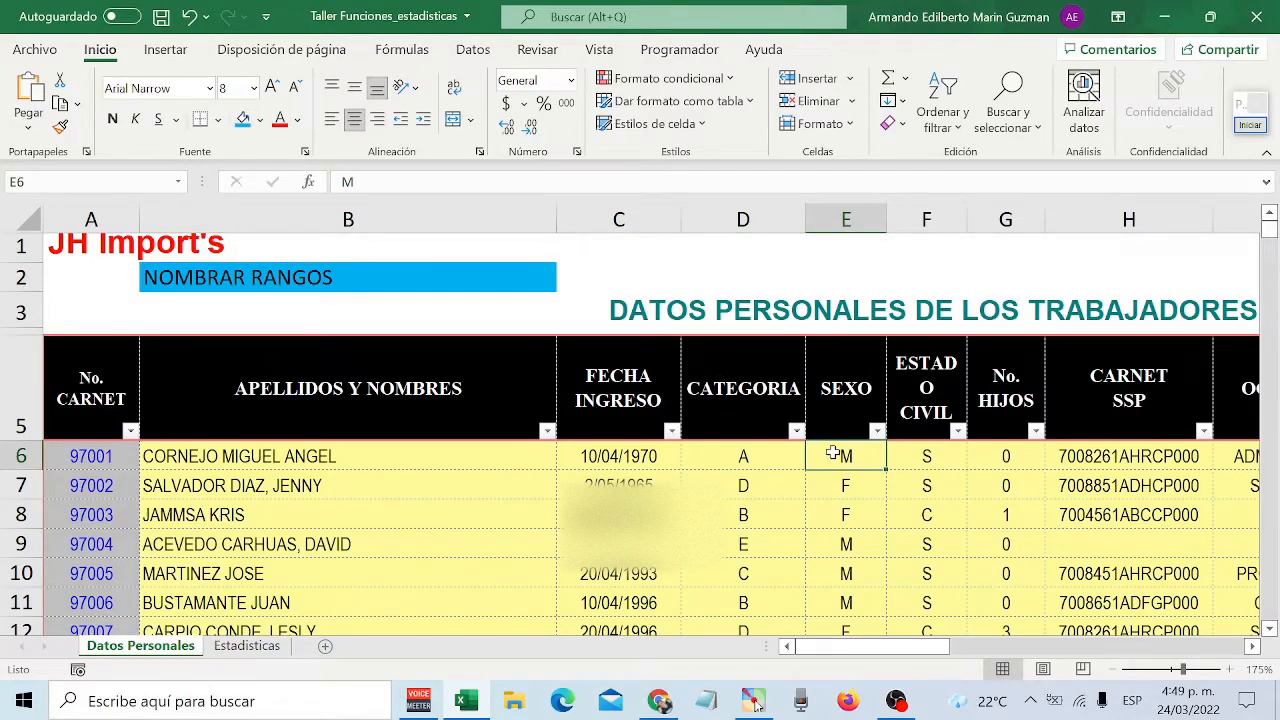
pyautogui.hotkey('ctrl', 'shift', 'Down')
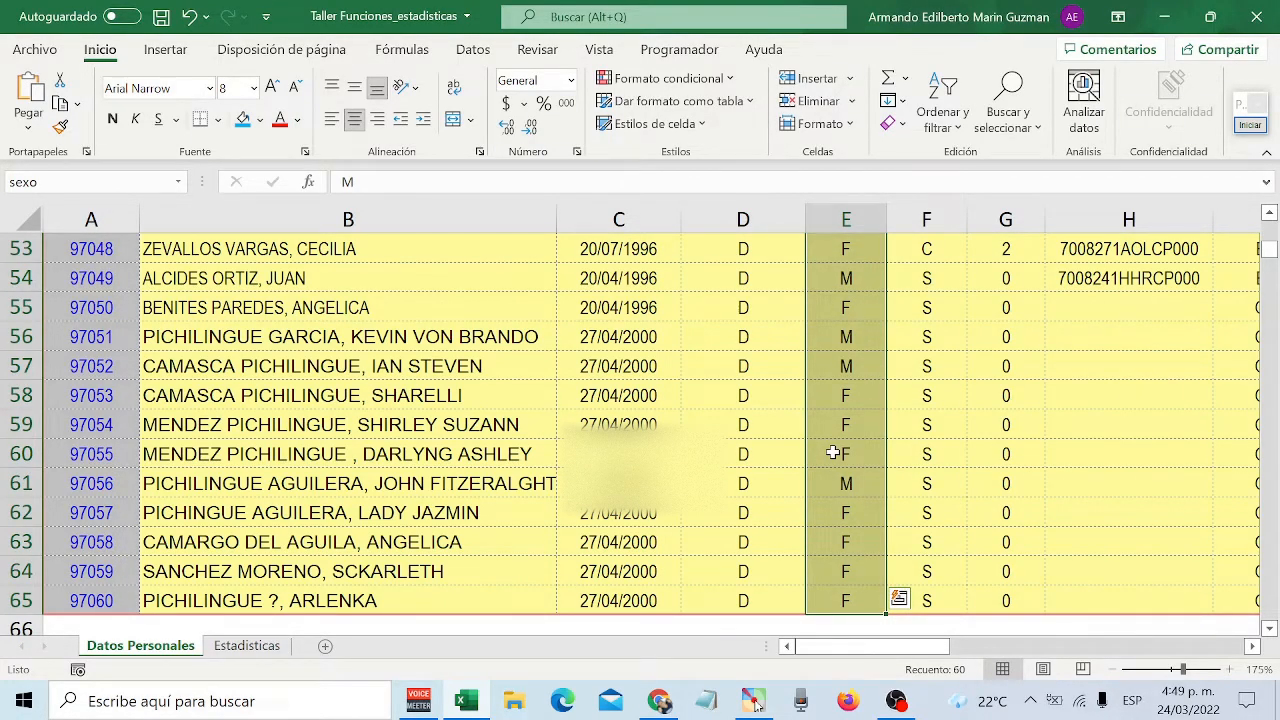
# - Mark the selected range's name with a red rectangle using the screen annotation tool, and end the annotation
pyautogui.click(1250, 125)
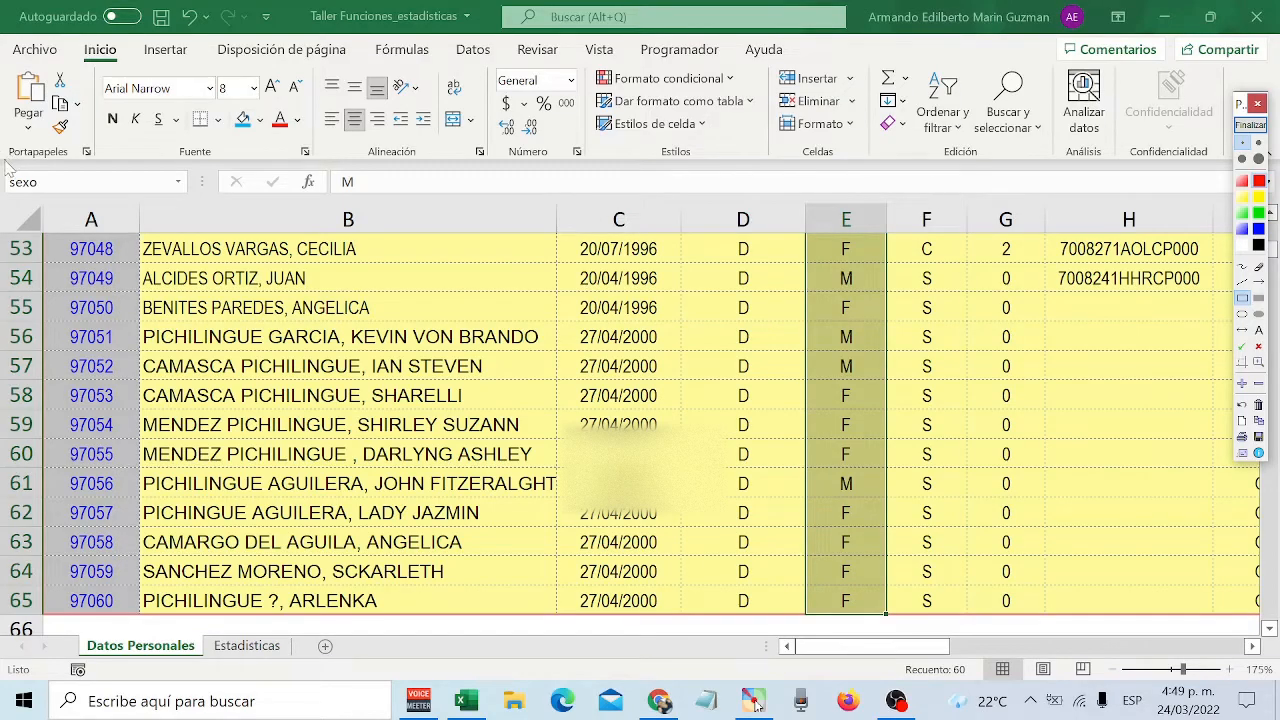
pyautogui.moveTo(2, 167); pyautogui.dragTo(186, 198)
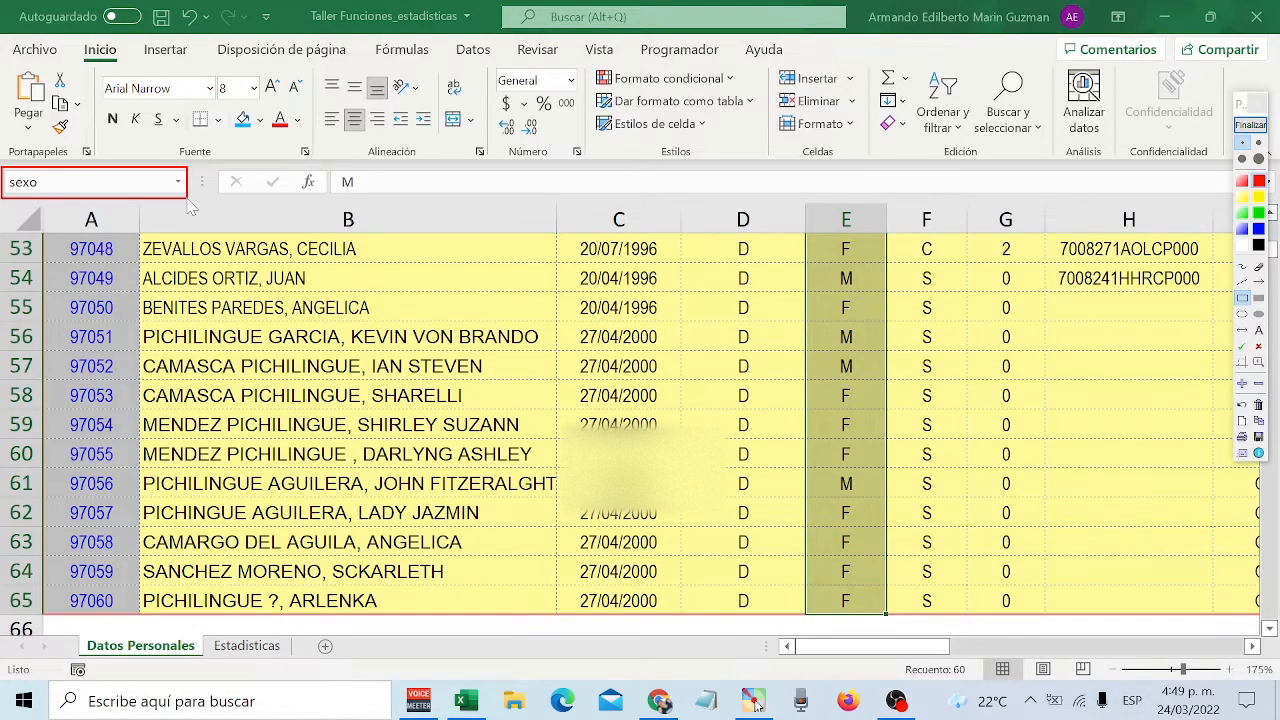
pyautogui.click(1251, 126)
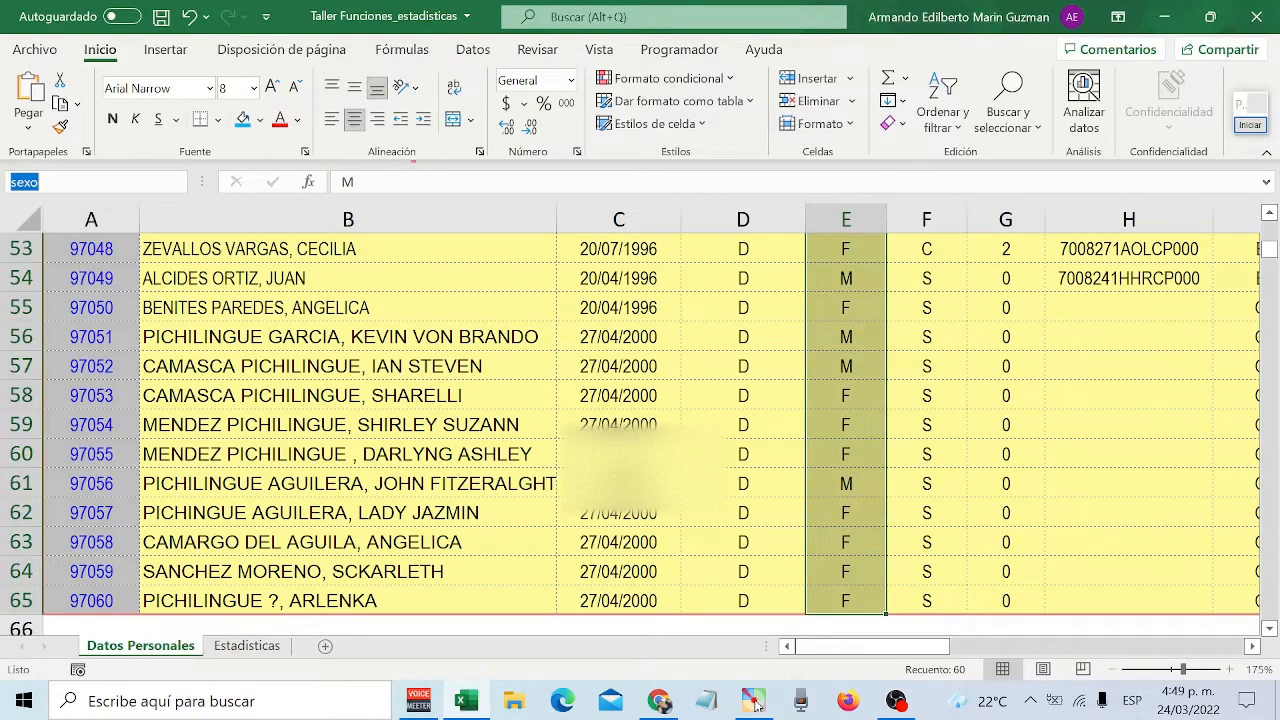
# - Confirm the name sexo for the selected range and enter the text sexo in cell E6
pyautogui.press('Return')
pyautogui.write('se')
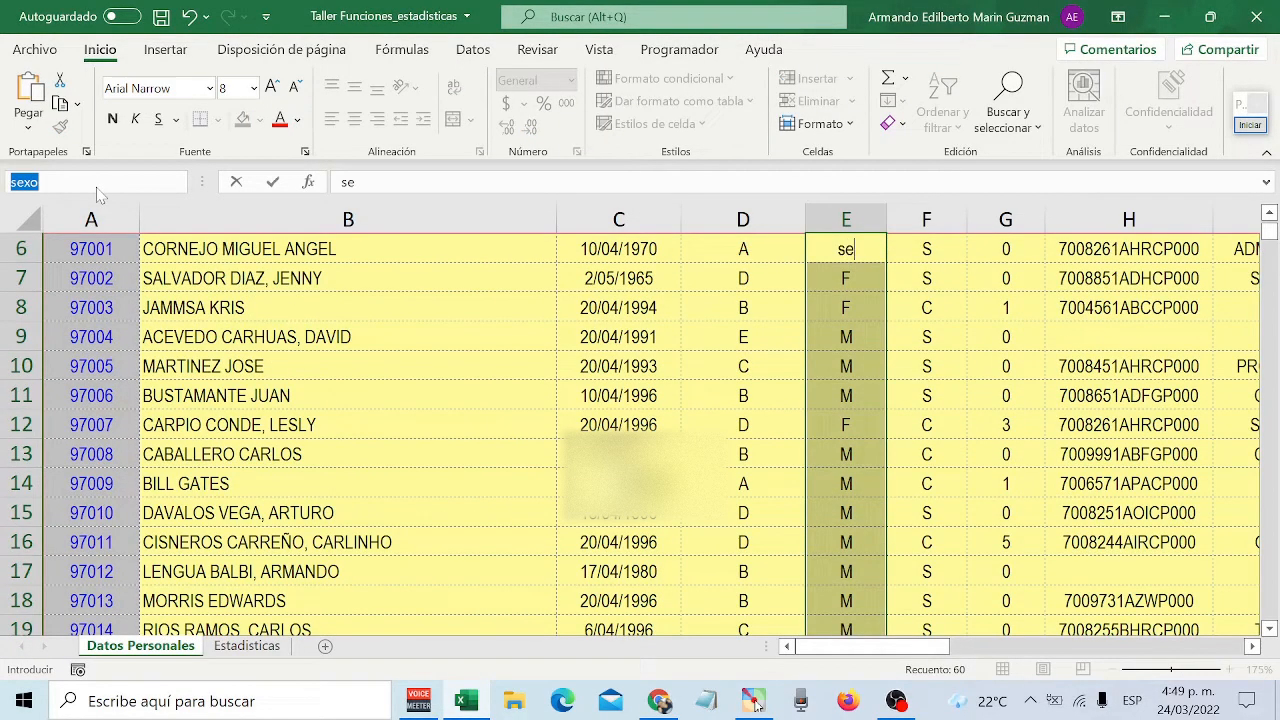
pyautogui.write('xo')
pyautogui.click(1245, 126)
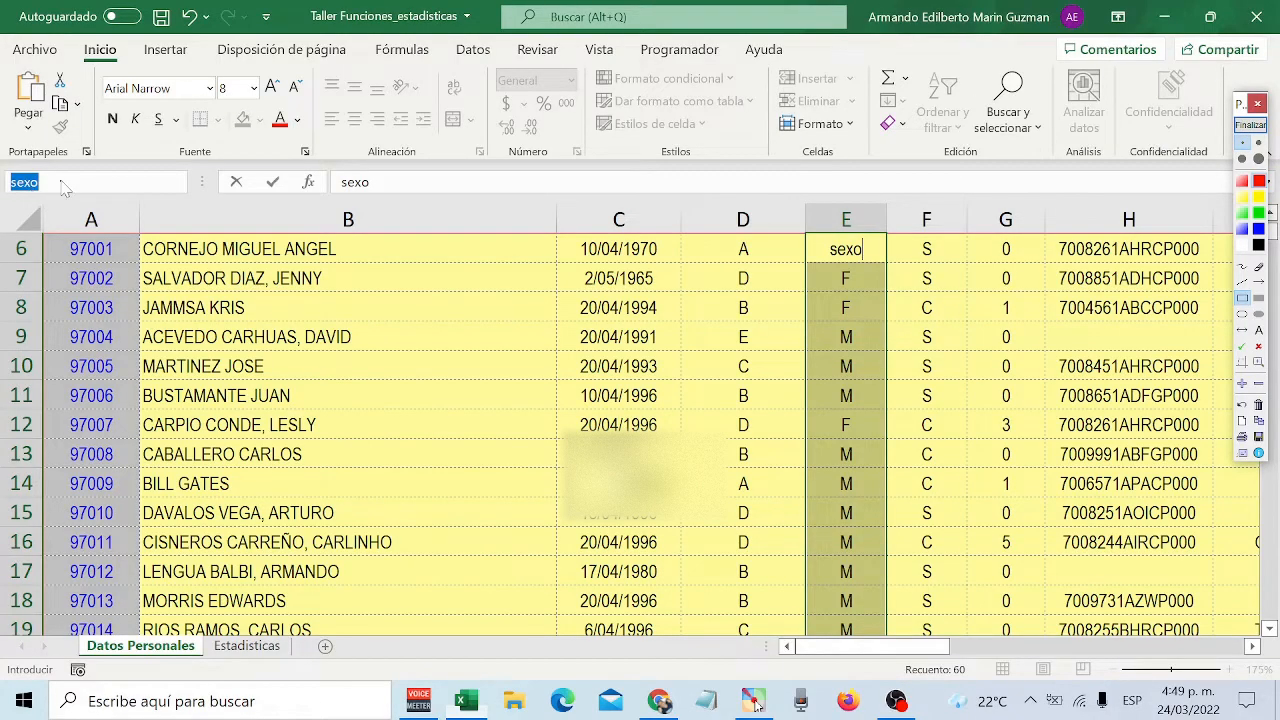
pyautogui.click(1250, 125)
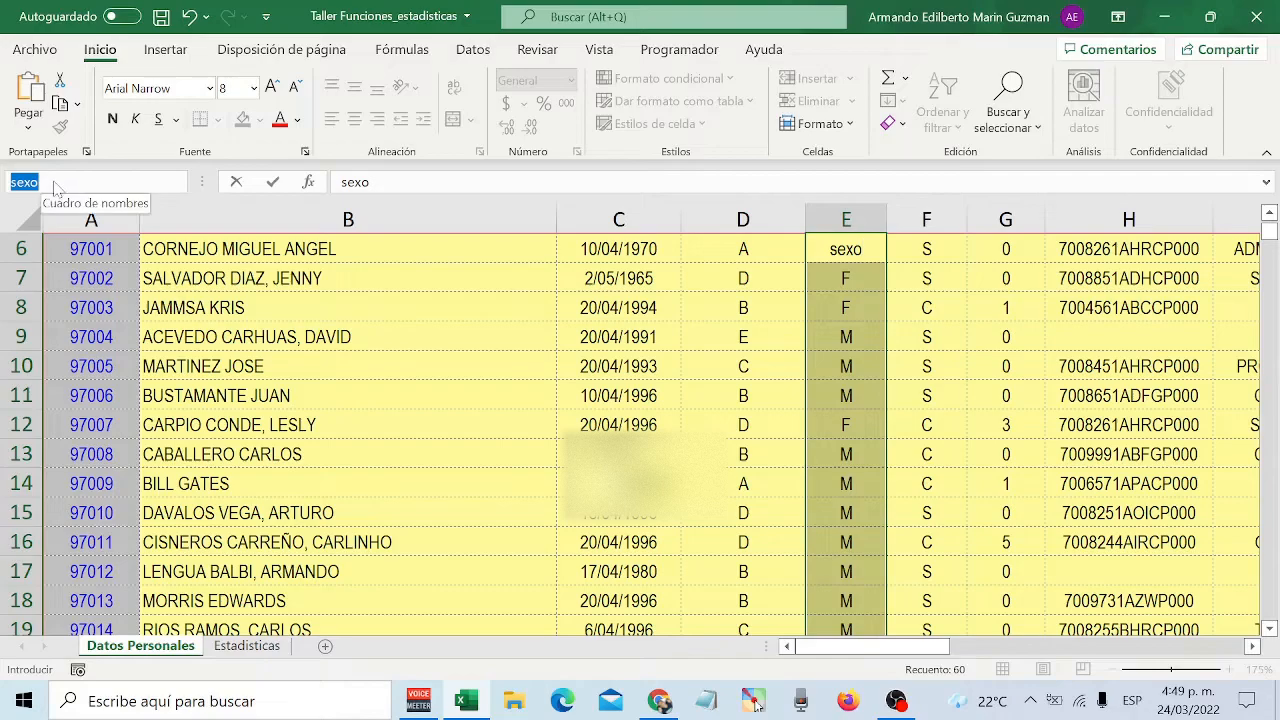
pyautogui.press('Return')
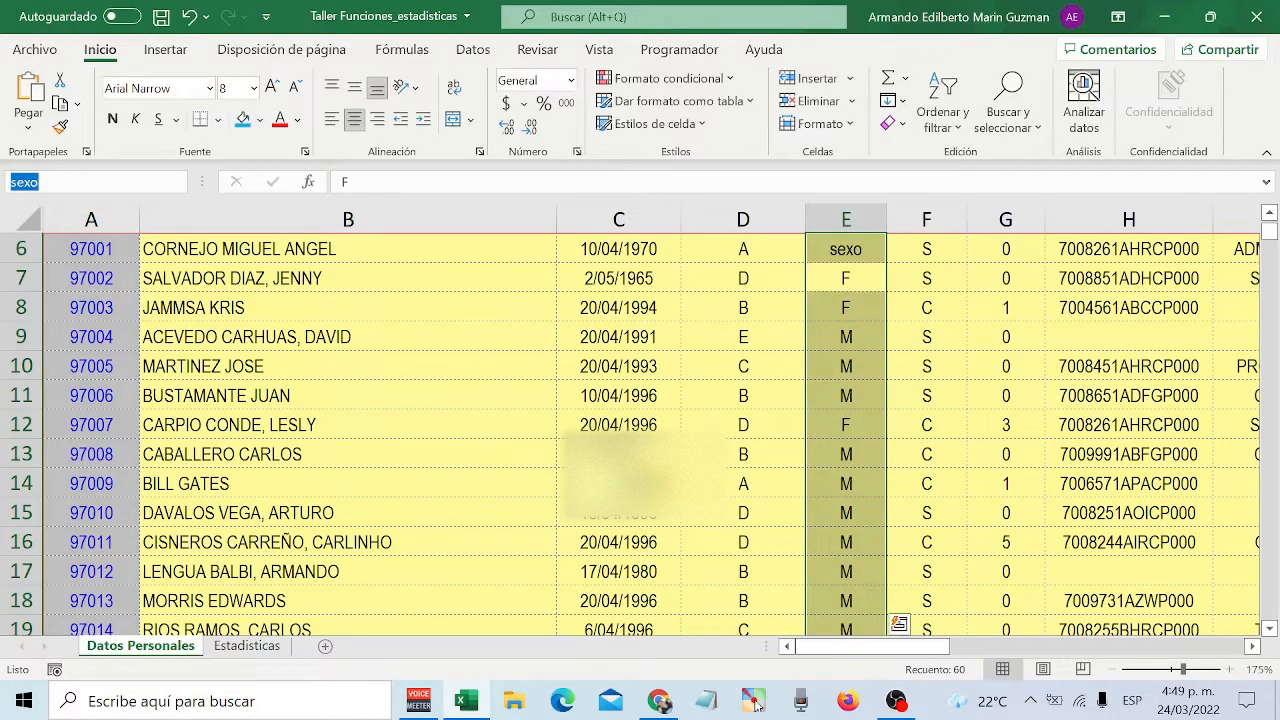
pyautogui.click(828, 360)
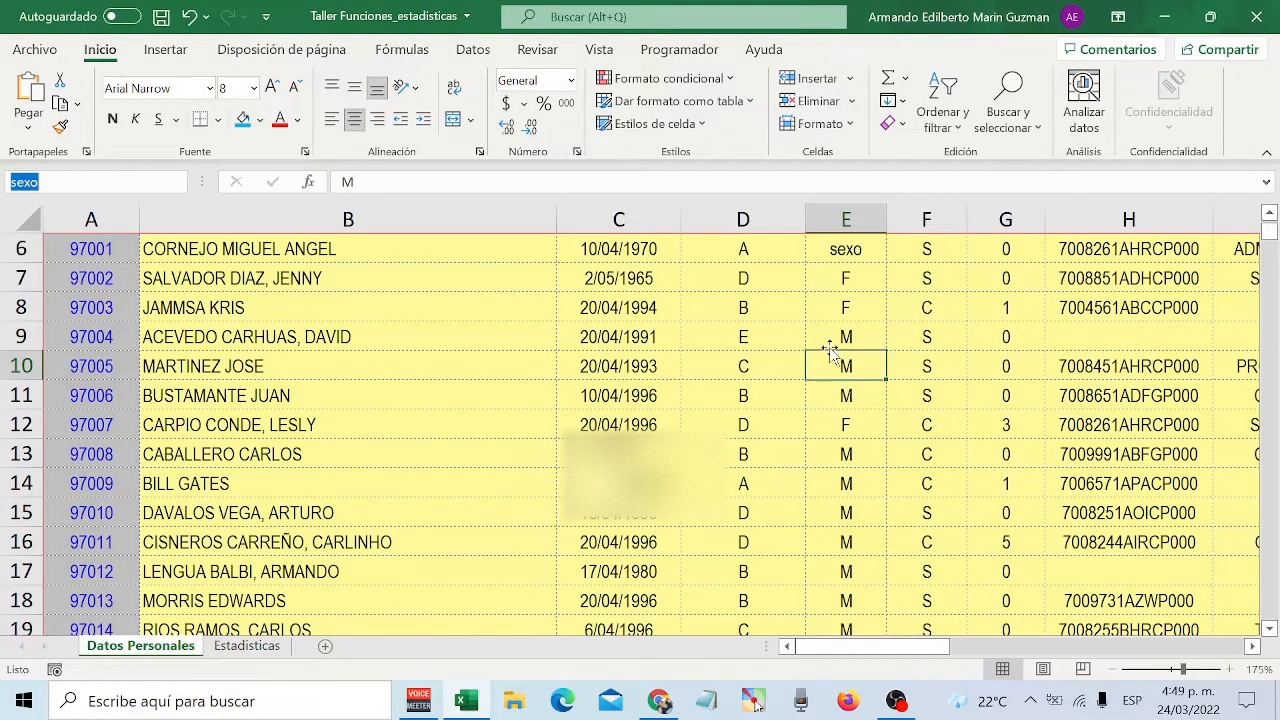
pyautogui.scroll(2, 825, 340)
pyautogui.click(848, 458)
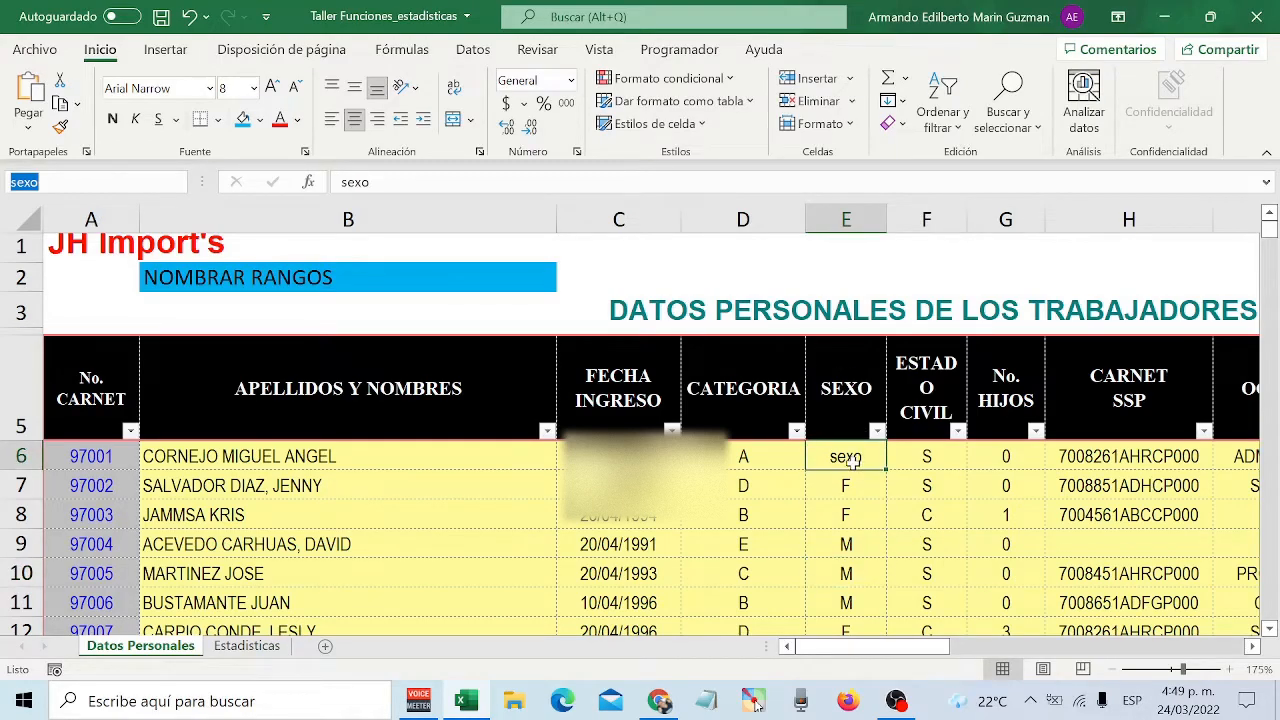
# - Name the OCUPACION column's data range, I6 to I65, ocupacion
pyautogui.hscroll(5, 899, 636)
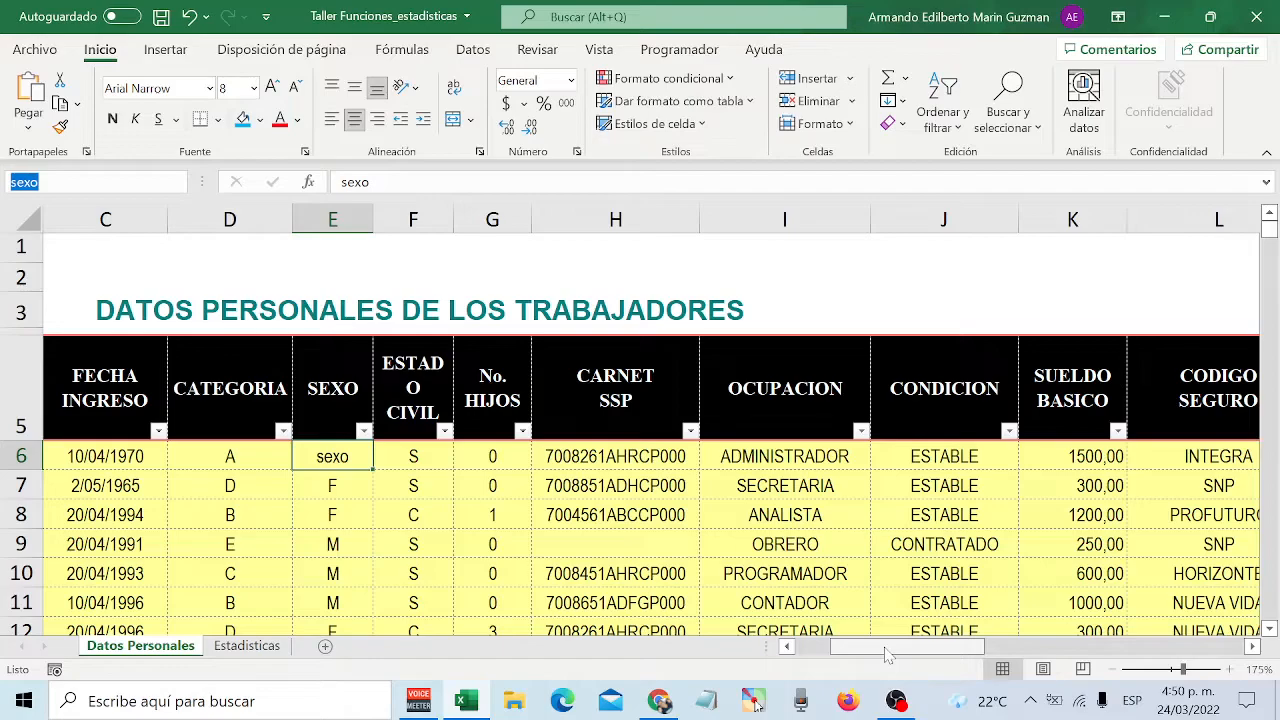
pyautogui.click(783, 457)
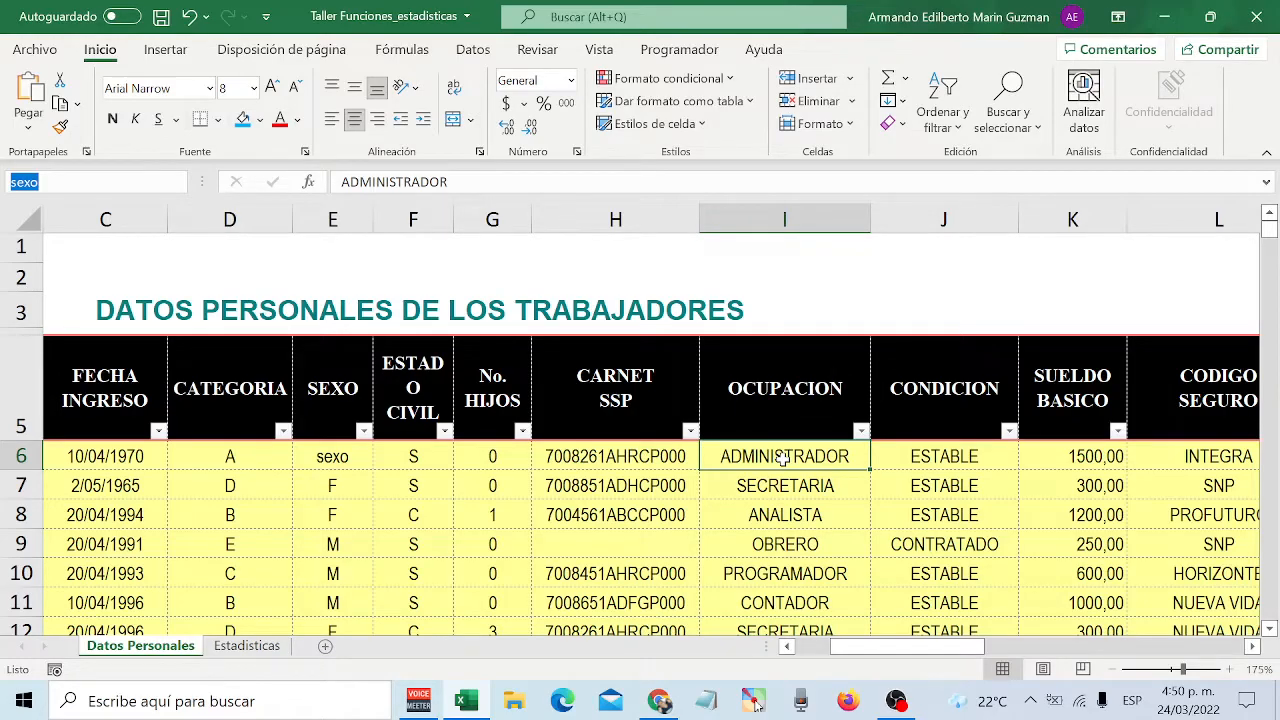
pyautogui.hotkey('ctrl', 'shift', 'Down')
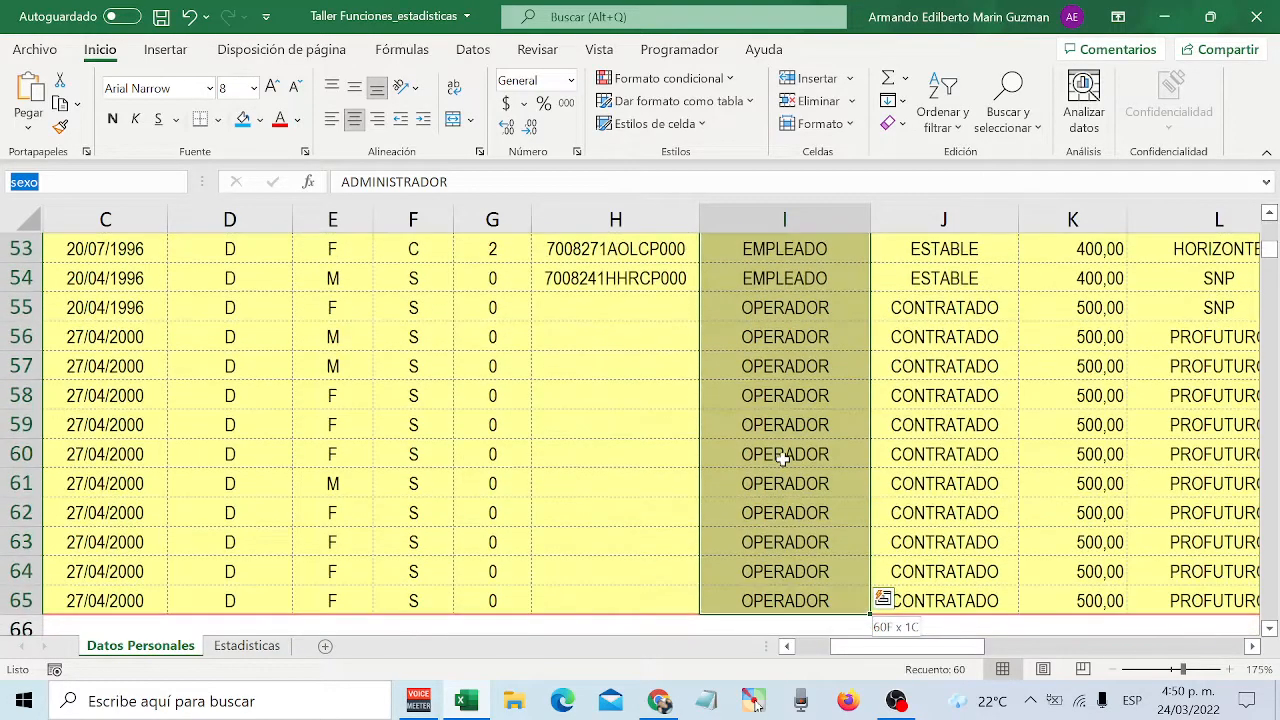
pyautogui.scroll(16, 777, 425)
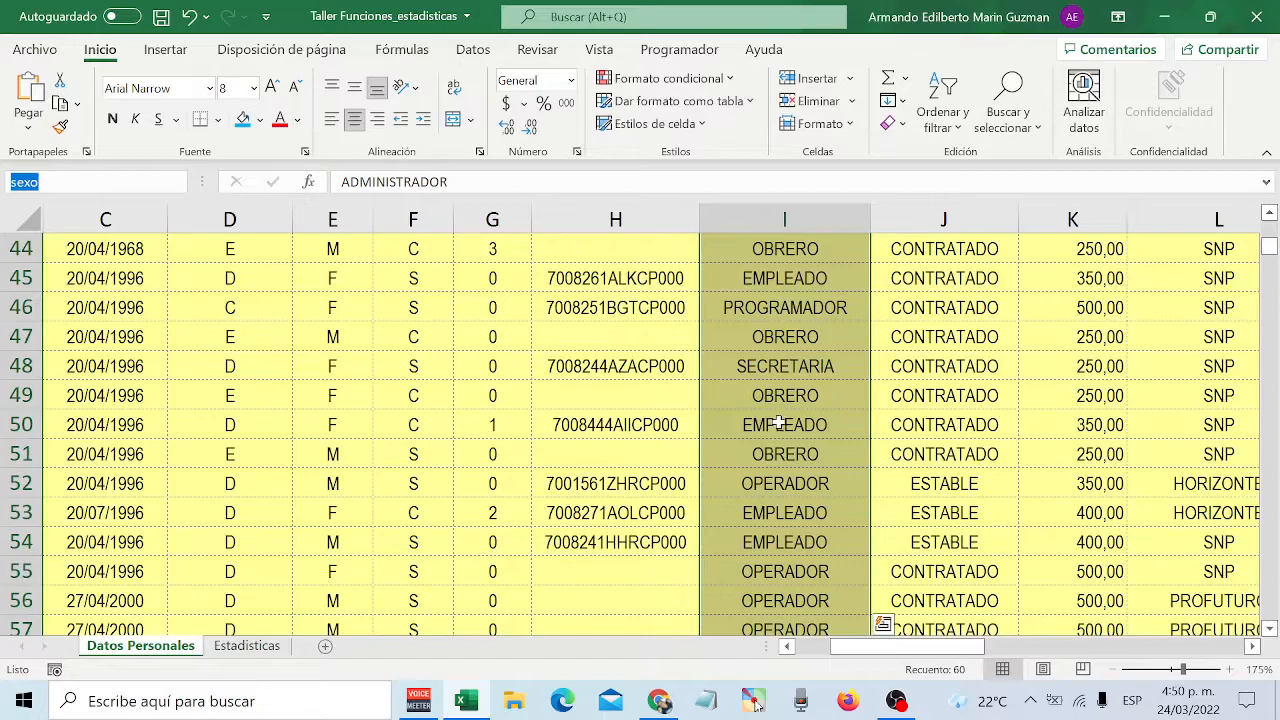
pyautogui.scroll(1, 828, 363)
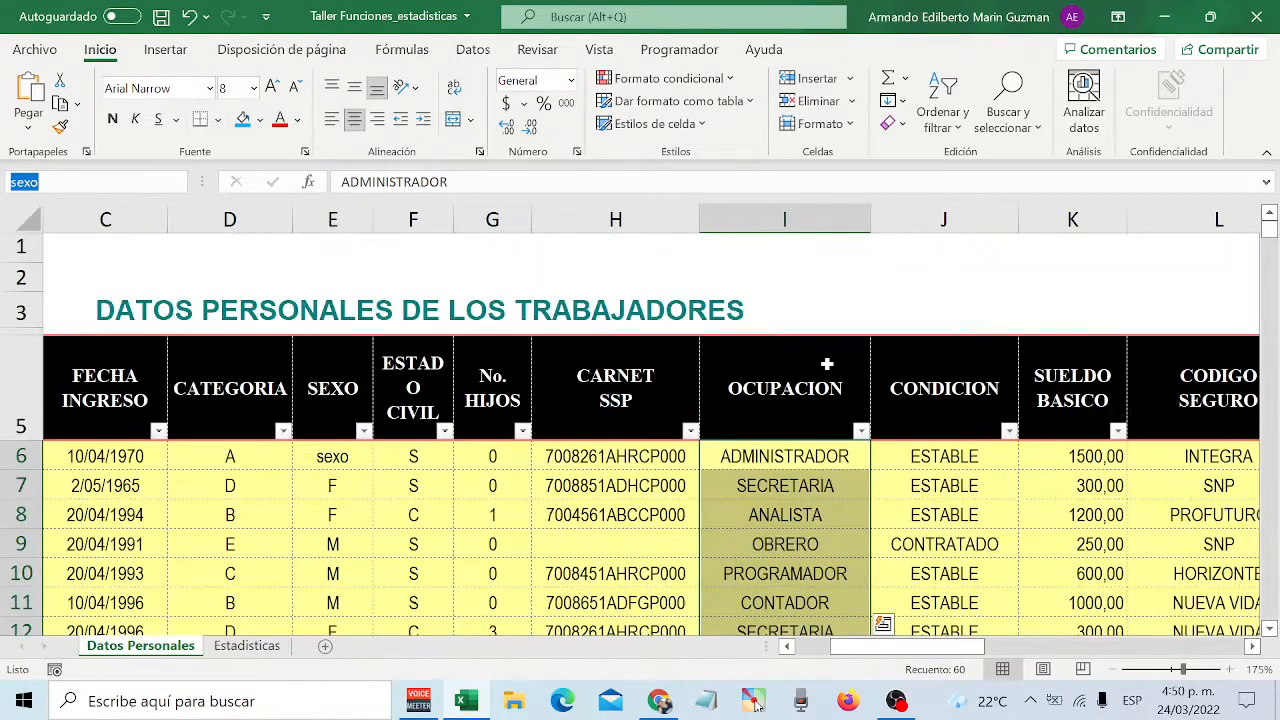
pyautogui.write('ocupacion')
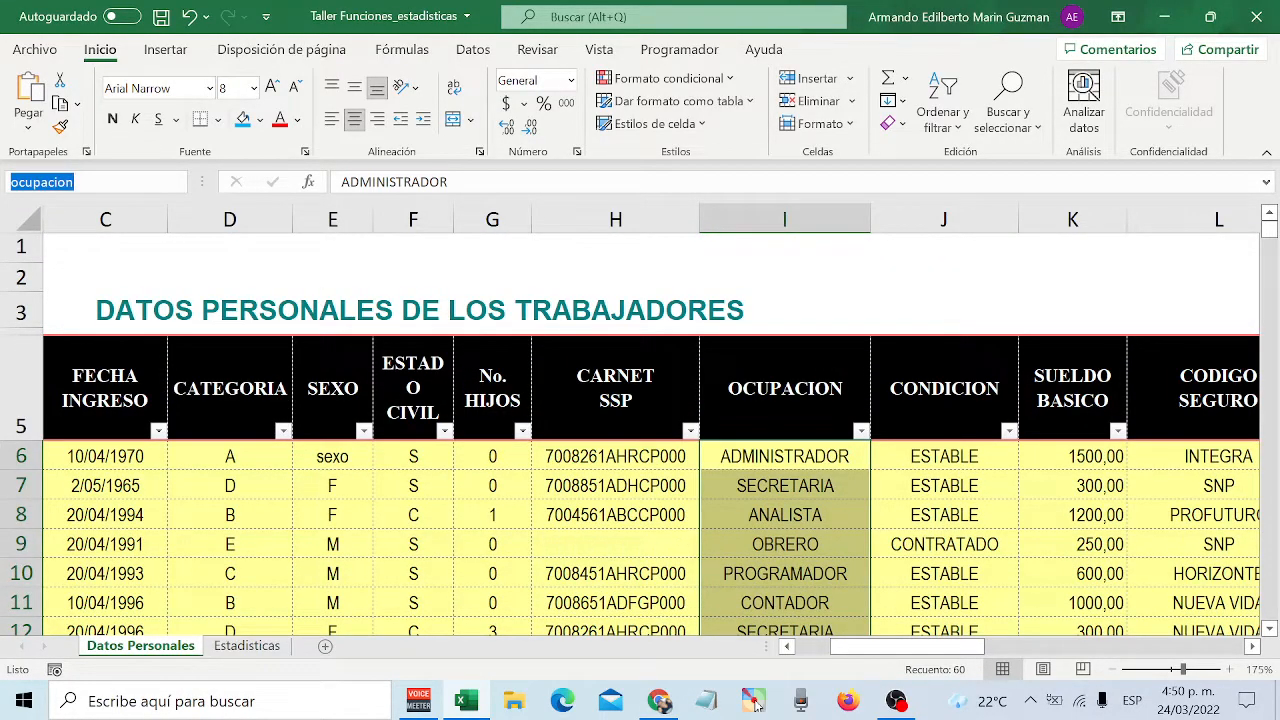
pyautogui.press('End')
pyautogui.hotkey('shift', 'Home')
pyautogui.press('BackSpace')
pyautogui.write('ocupacion')
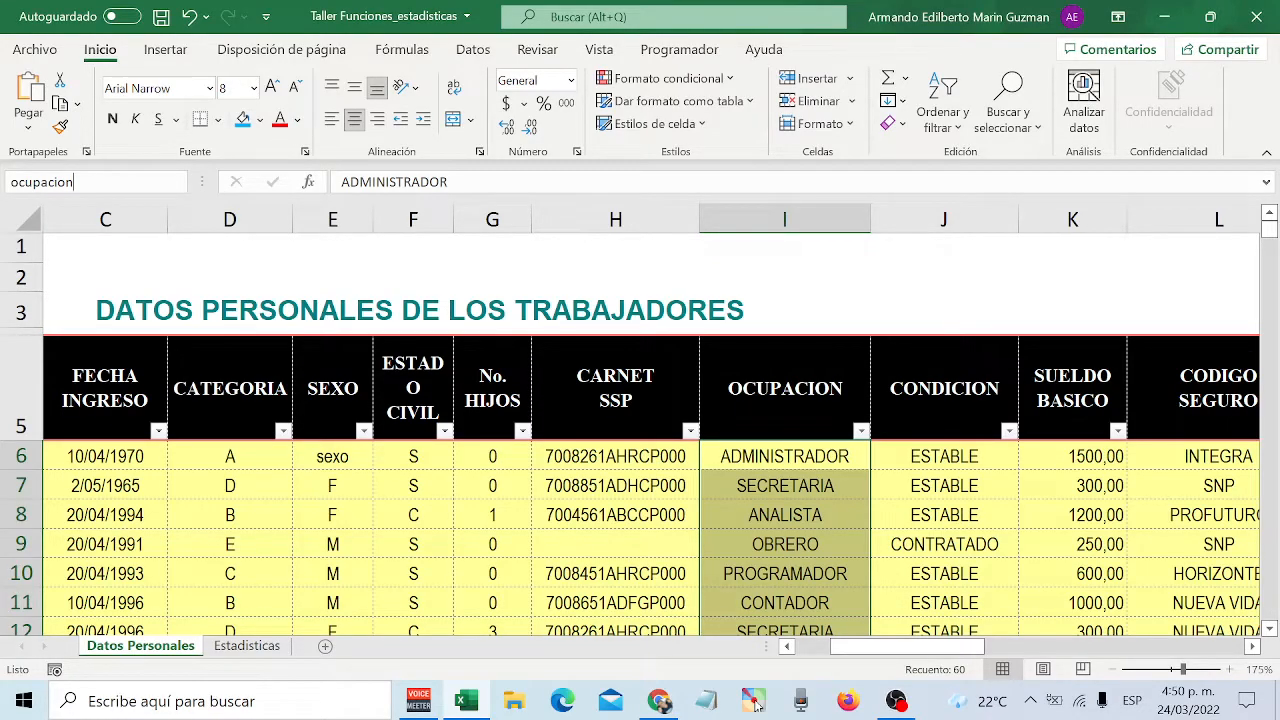
pyautogui.hotkey('shift', 'Left')
pyautogui.hotkey('shift', 'Left')
pyautogui.hotkey('shift', 'Left')
pyautogui.hotkey('shift', 'Left')
pyautogui.hotkey('shift', 'Left')
pyautogui.hotkey('shift', 'Left')
pyautogui.hotkey('shift', 'Left')
pyautogui.hotkey('shift', 'Left')
pyautogui.hotkey('shift', 'Left')
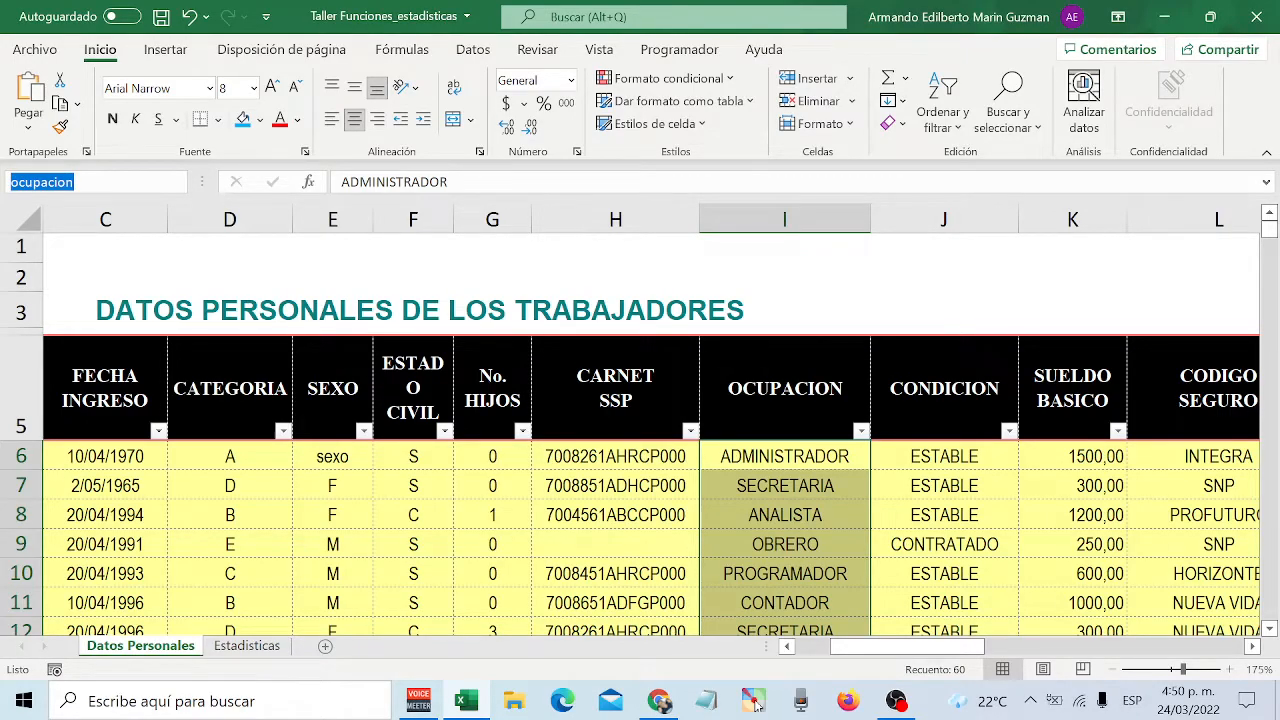
pyautogui.press('Return')
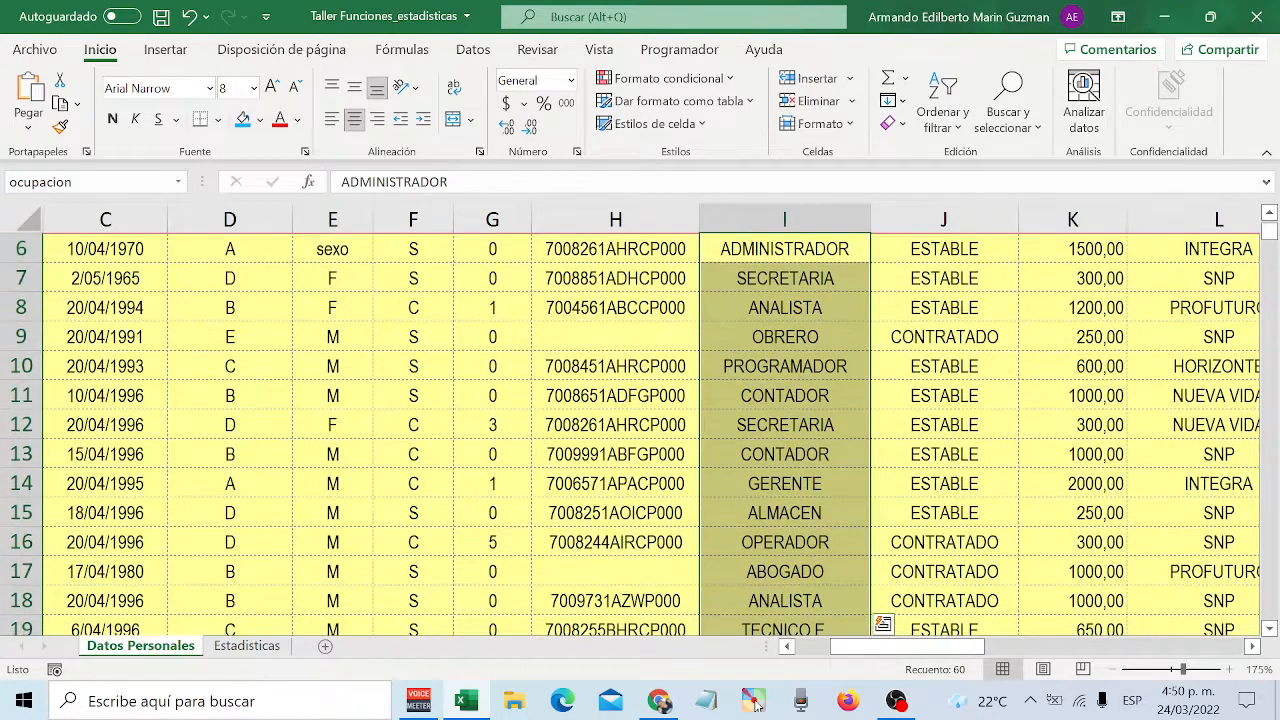
# - Name the SUELDO BASICO column's data range, K6 to K65, sueldo
pyautogui.scroll(2, 609, 422)
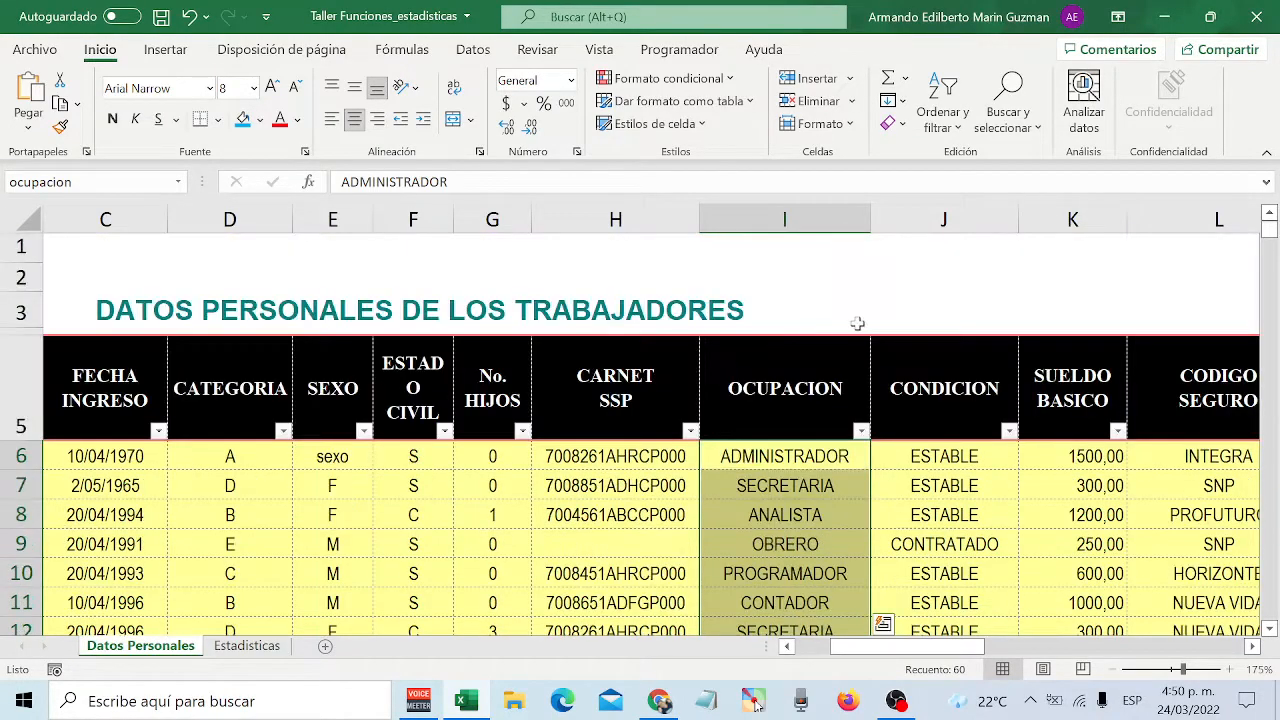
pyautogui.moveTo(966, 655); pyautogui.dragTo(988, 655)
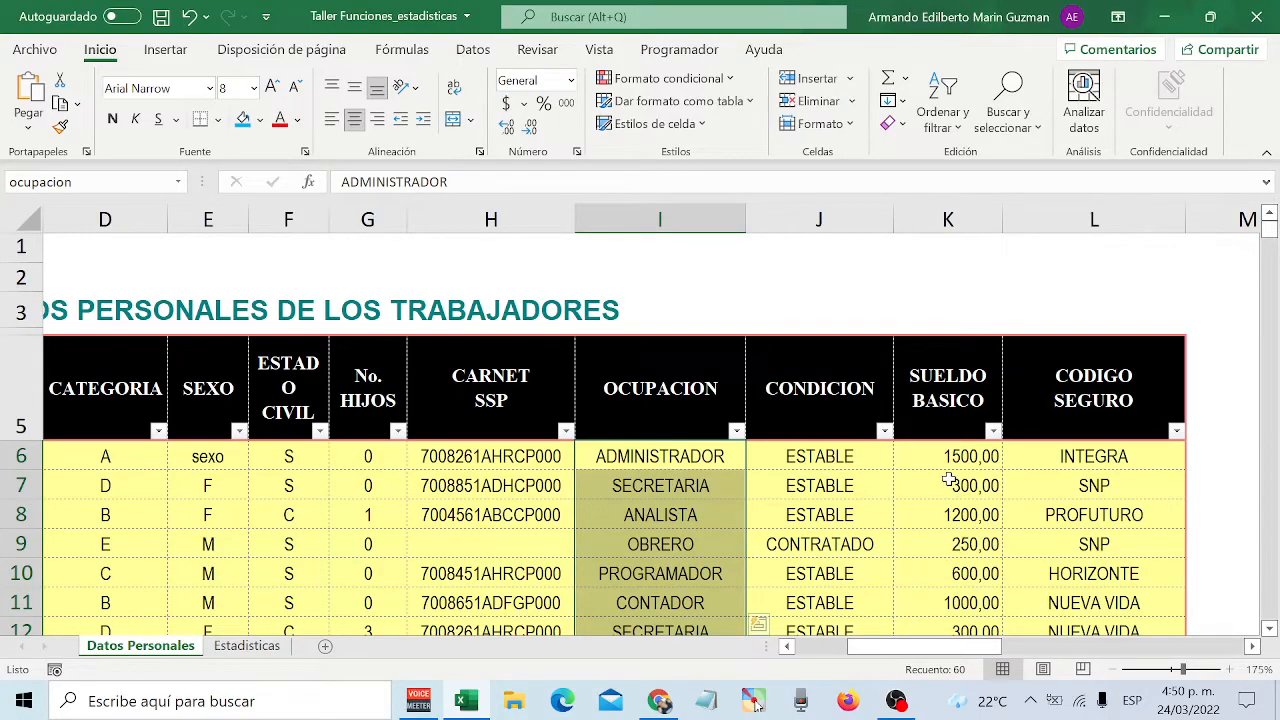
pyautogui.scroll(-1, 950, 420)
pyautogui.click(943, 361)
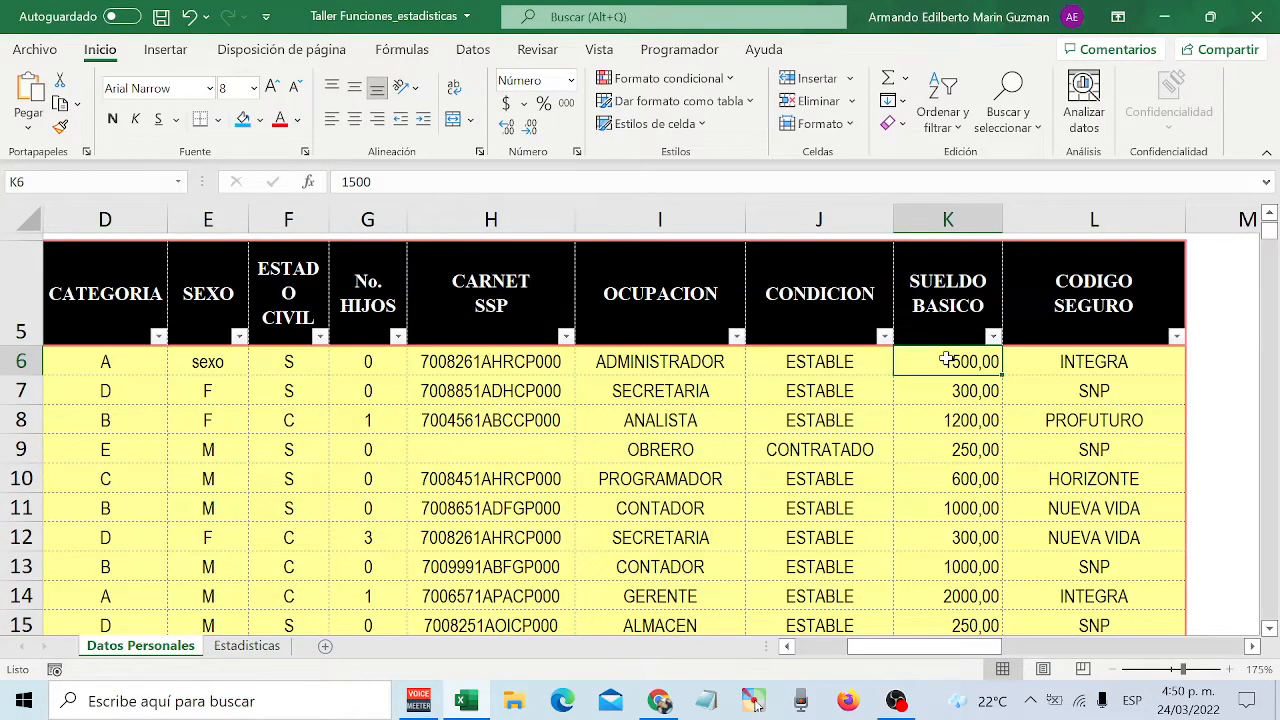
pyautogui.hotkey('ctrl', 'shift', 'Down')
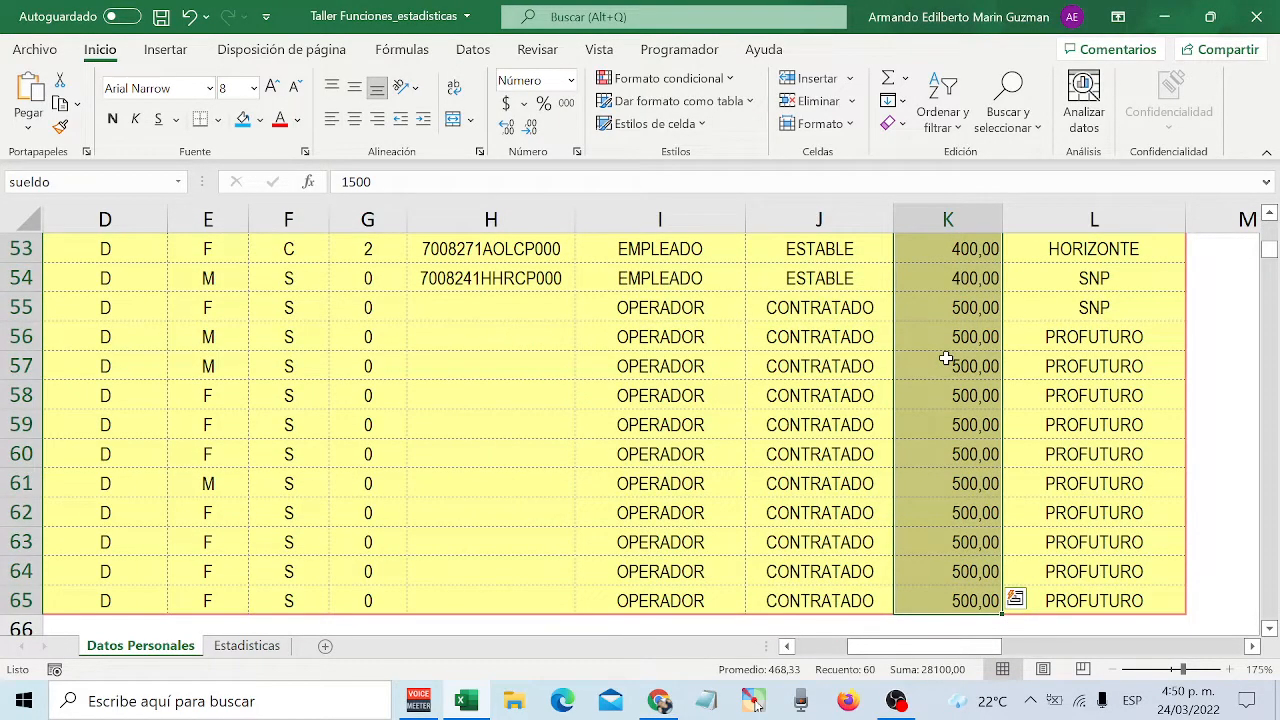
pyautogui.click(30, 181)
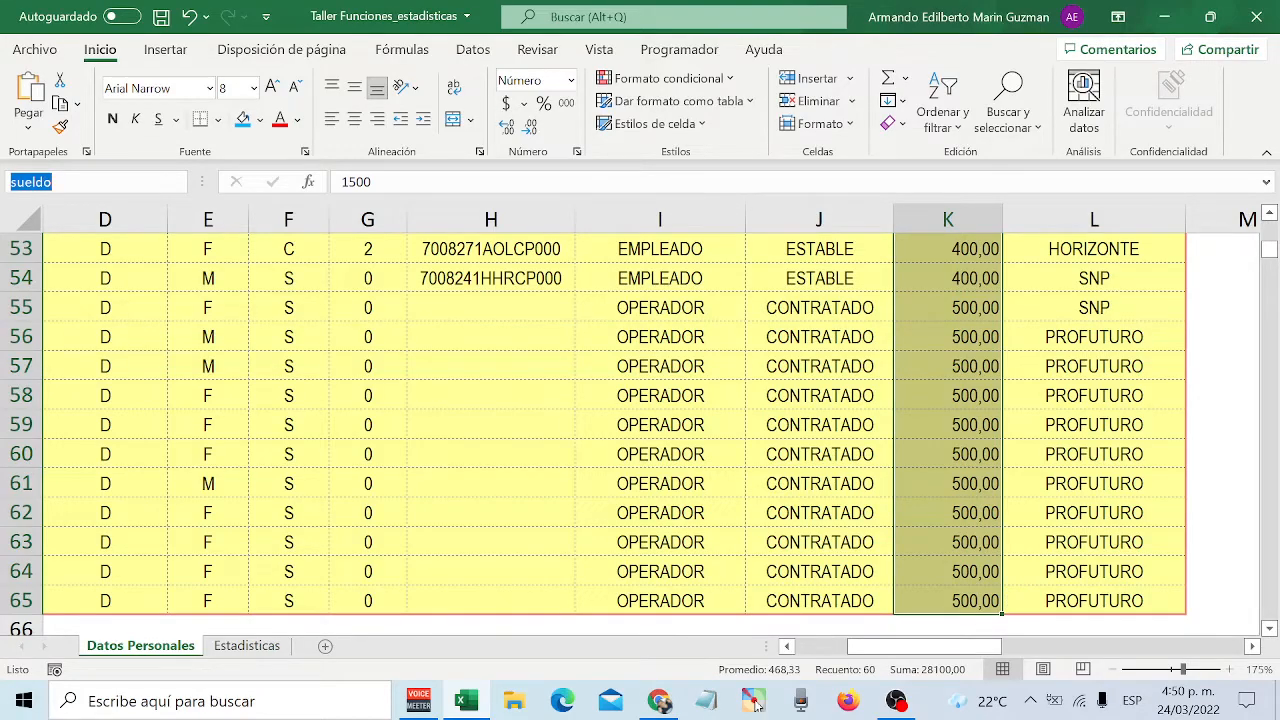
pyautogui.write('sueldo')
pyautogui.press('Return')
pyautogui.scroll(2, 298, 344)
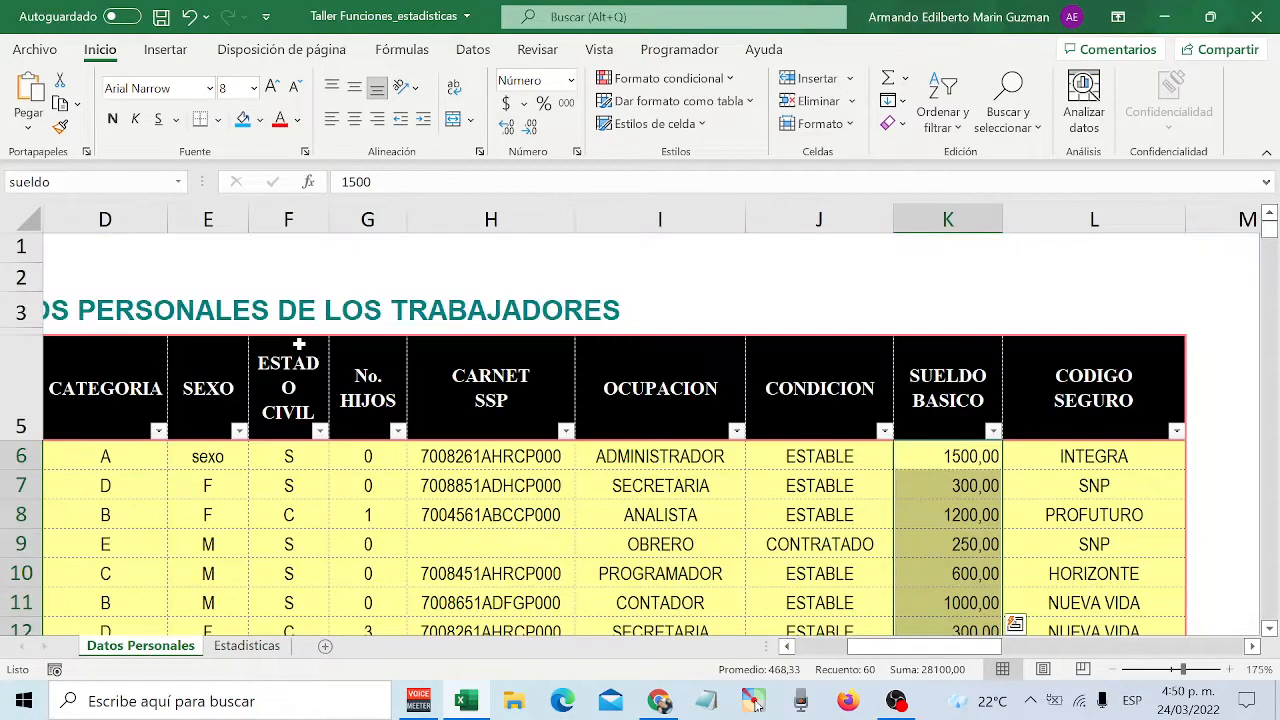
# - Open the workbook's name manager and review the ranges that hijas, ocupacion, sexo and sueldo refer to
pyautogui.moveTo(935, 646); pyautogui.dragTo(810, 649)
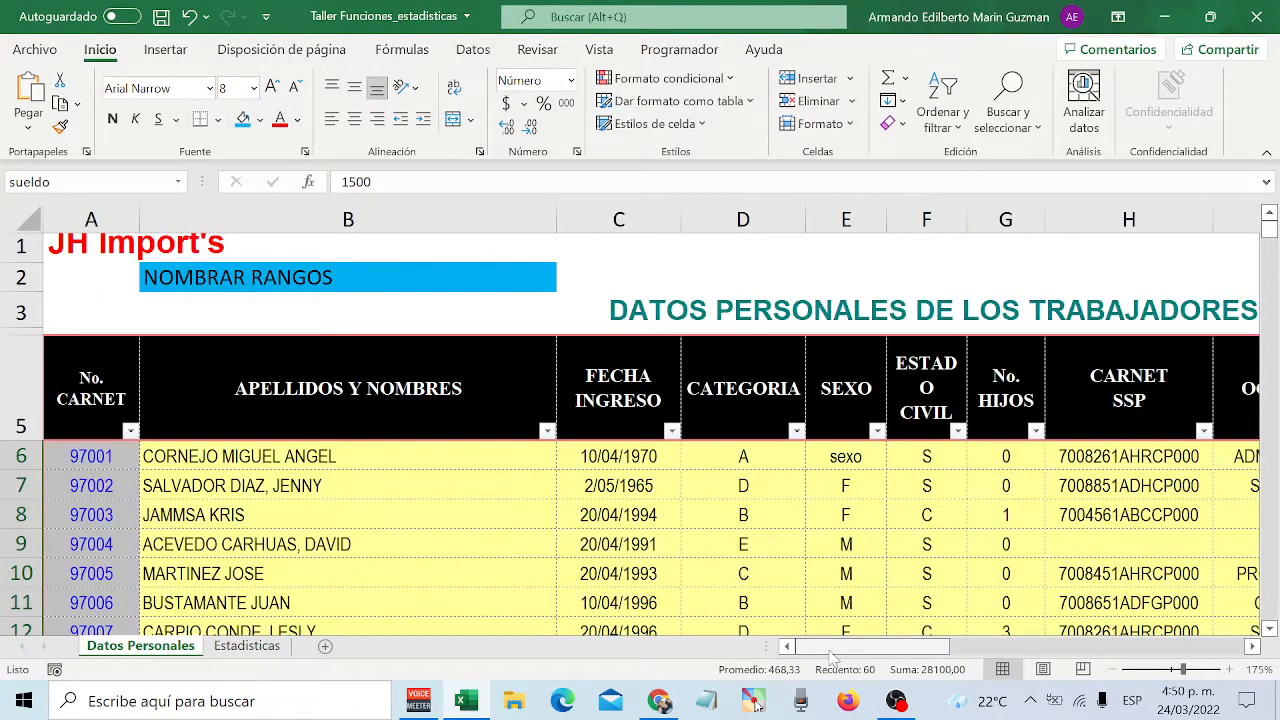
pyautogui.click(238, 276)
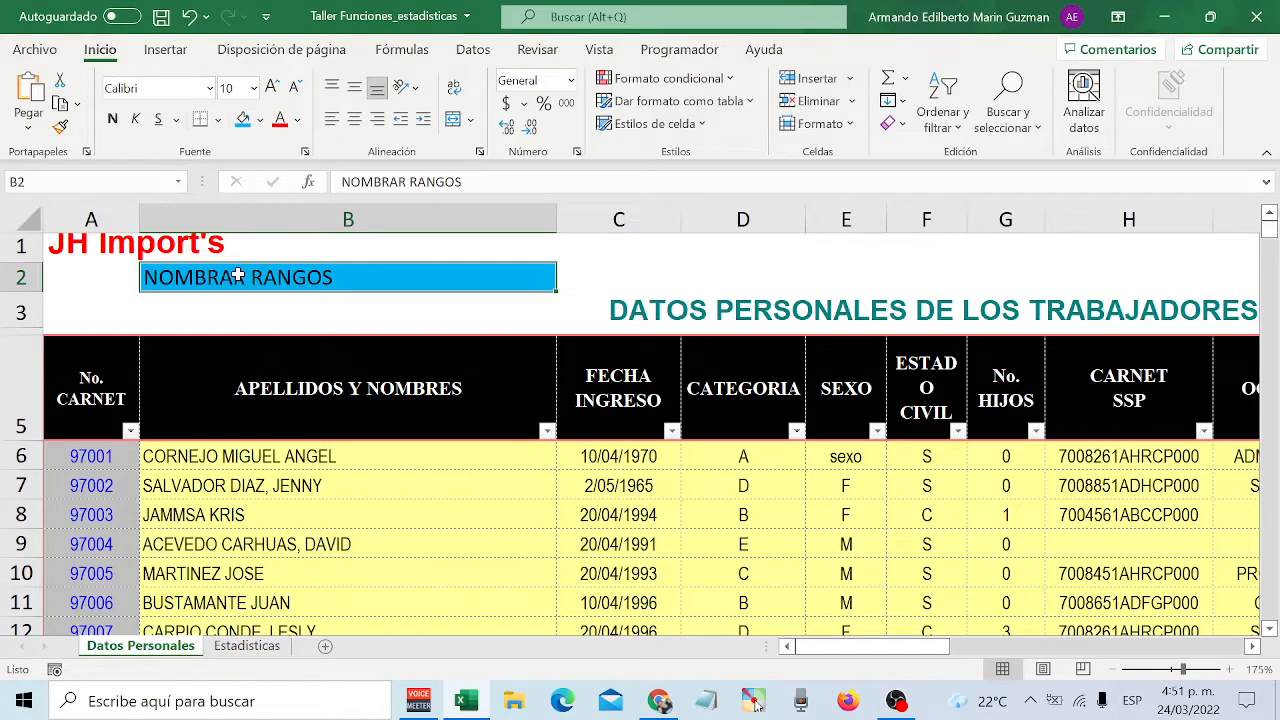
pyautogui.click(422, 52)
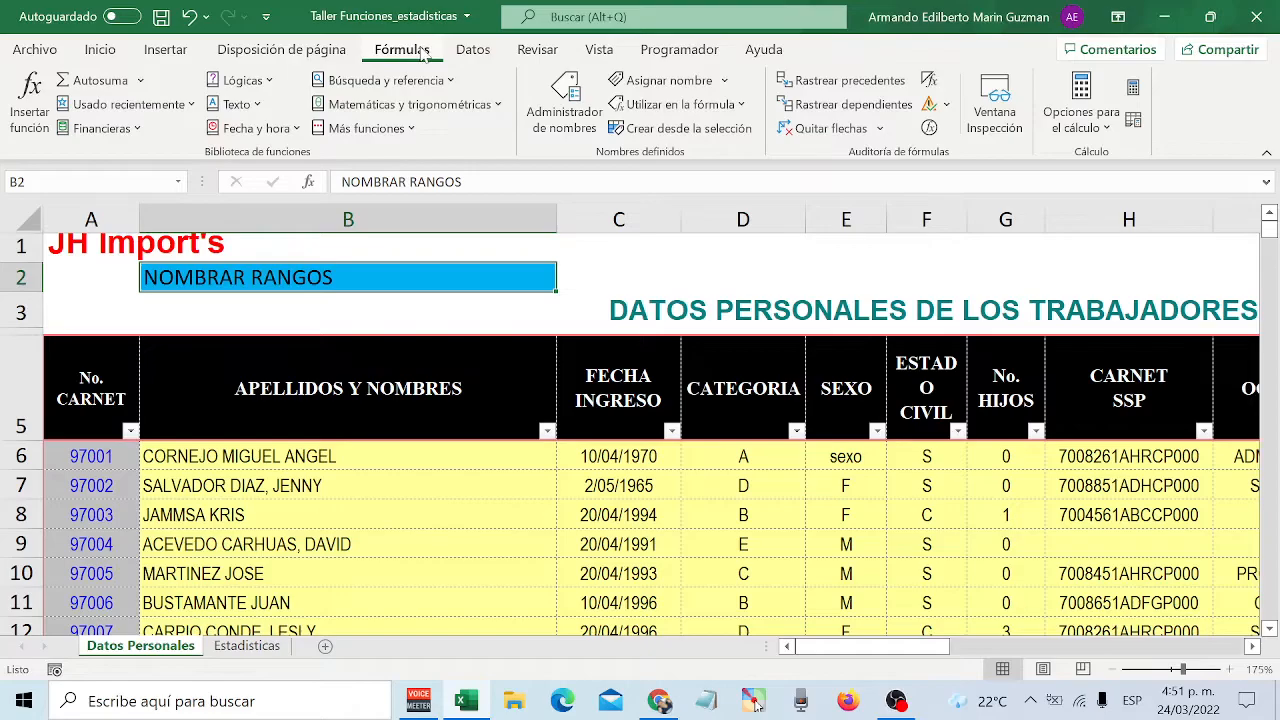
pyautogui.click(556, 100)
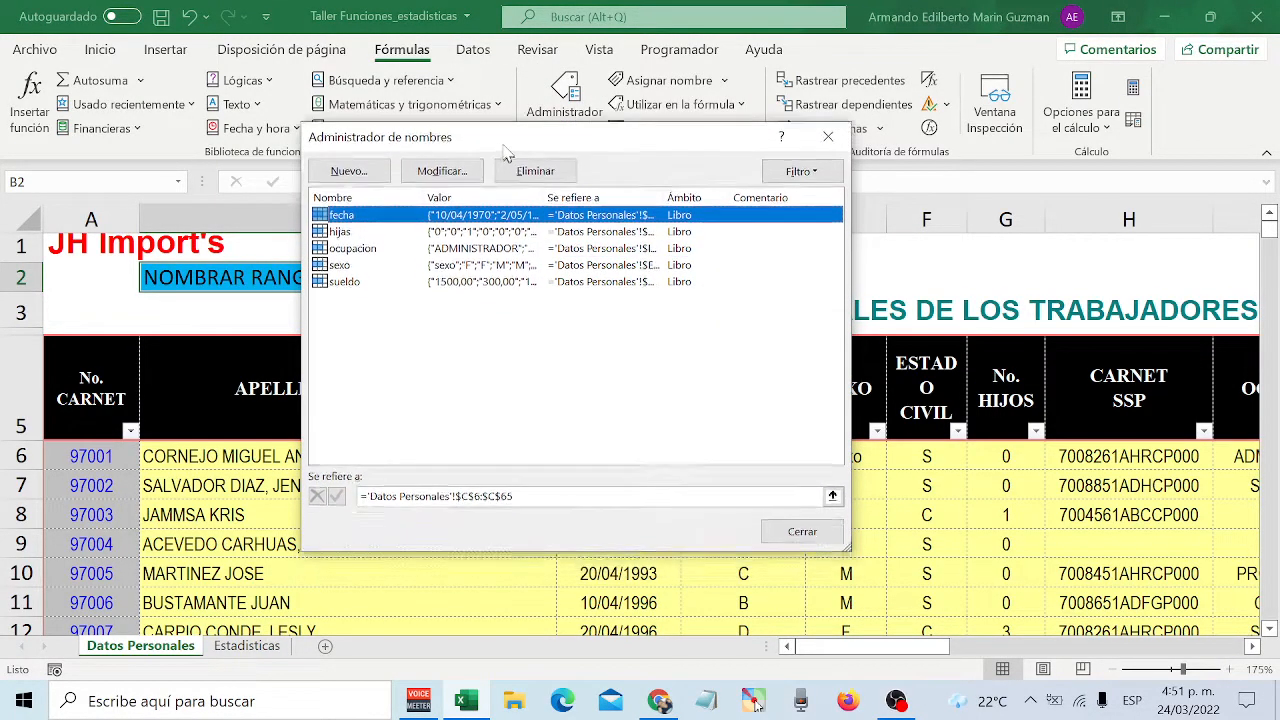
pyautogui.moveTo(504, 157); pyautogui.dragTo(474, 91)
pyautogui.click(313, 172)
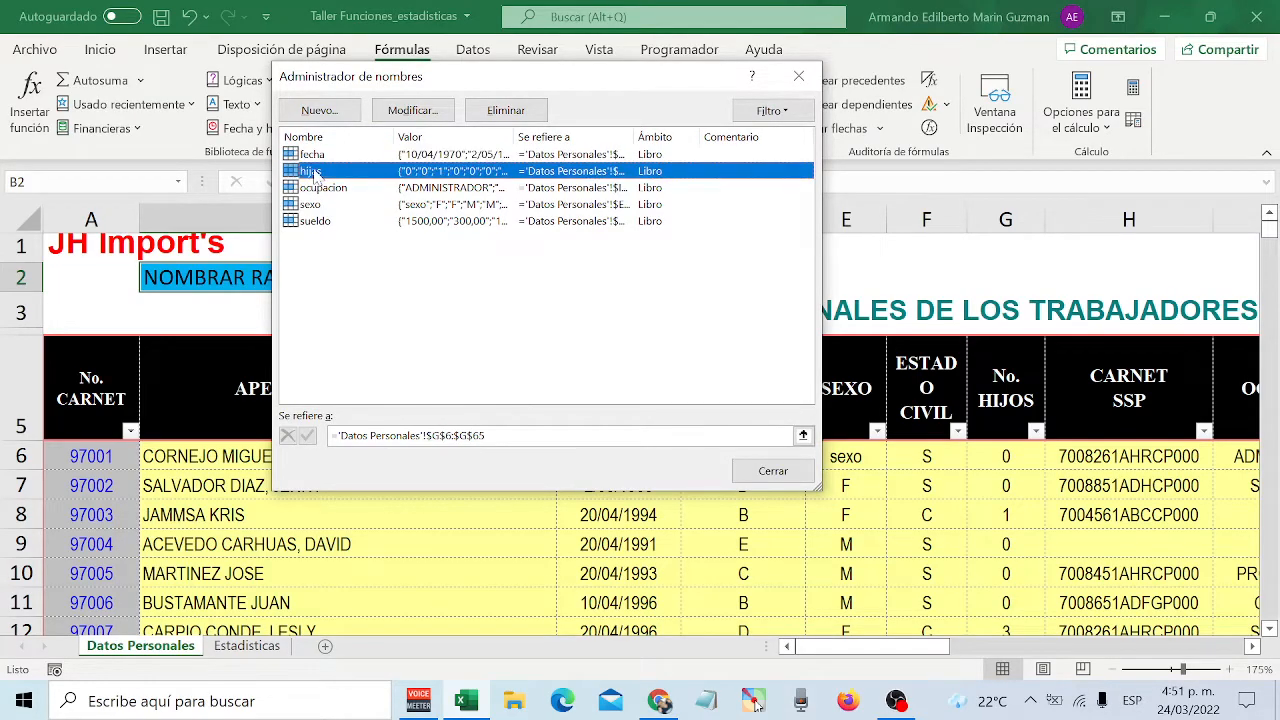
pyautogui.click(316, 188)
pyautogui.click(311, 205)
pyautogui.click(310, 222)
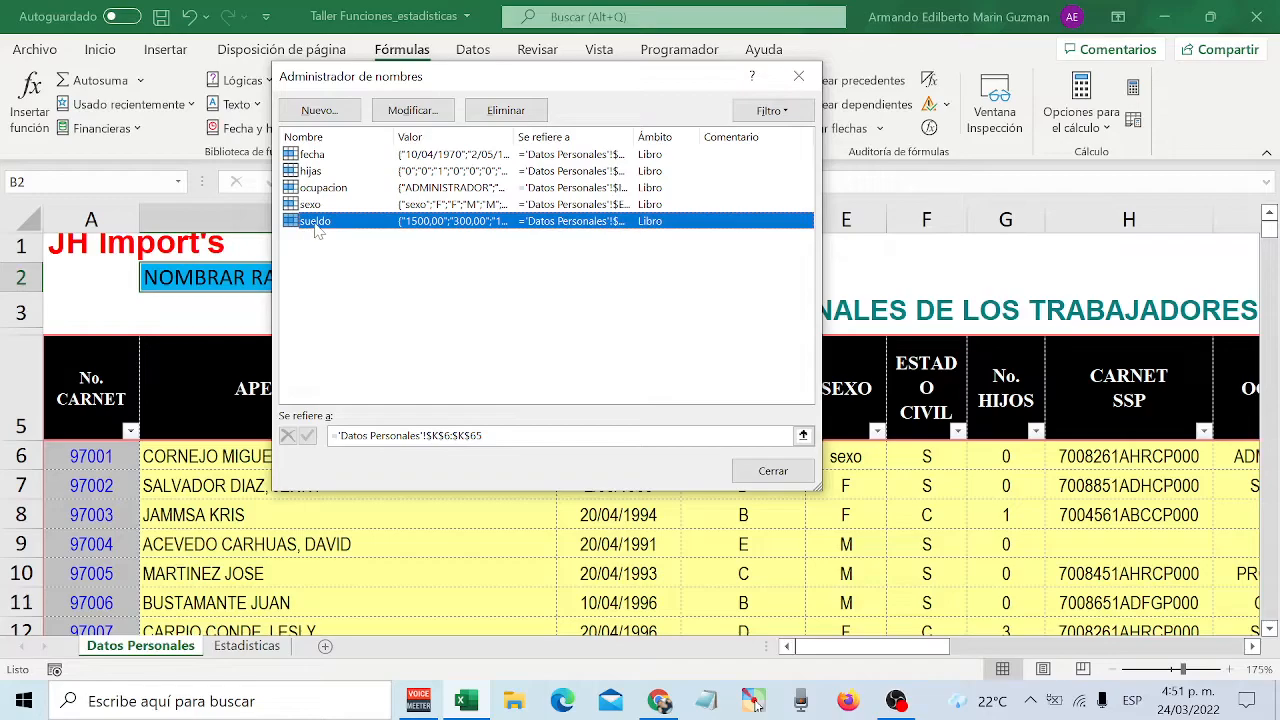
# - Inspect the name sueldo and its referenced cells in the name editor, then leave the editor and name manager without changes
pyautogui.doubleClick(316, 224)
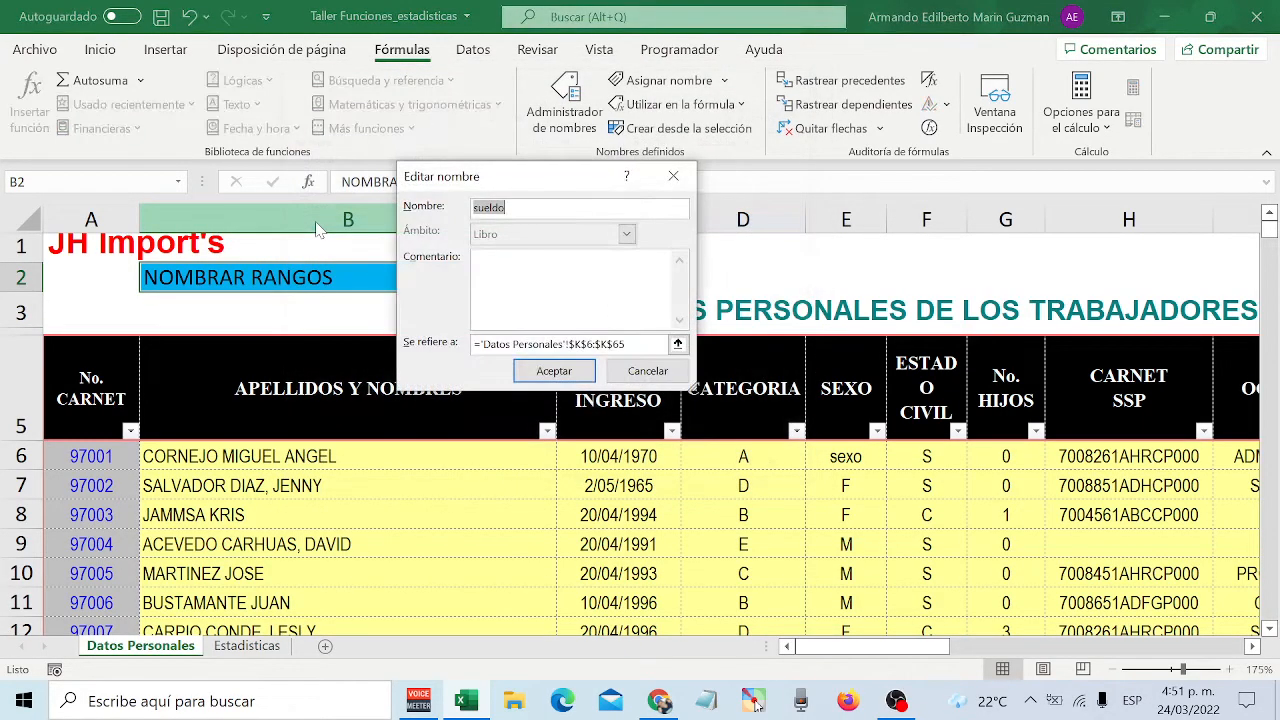
pyautogui.moveTo(530, 192)
pyautogui.mouseDown()
pyautogui.moveTo(438, 107)
pyautogui.moveTo(483, 196)
pyautogui.moveTo(514, 200)
pyautogui.mouseUp()
pyautogui.click(472, 222)
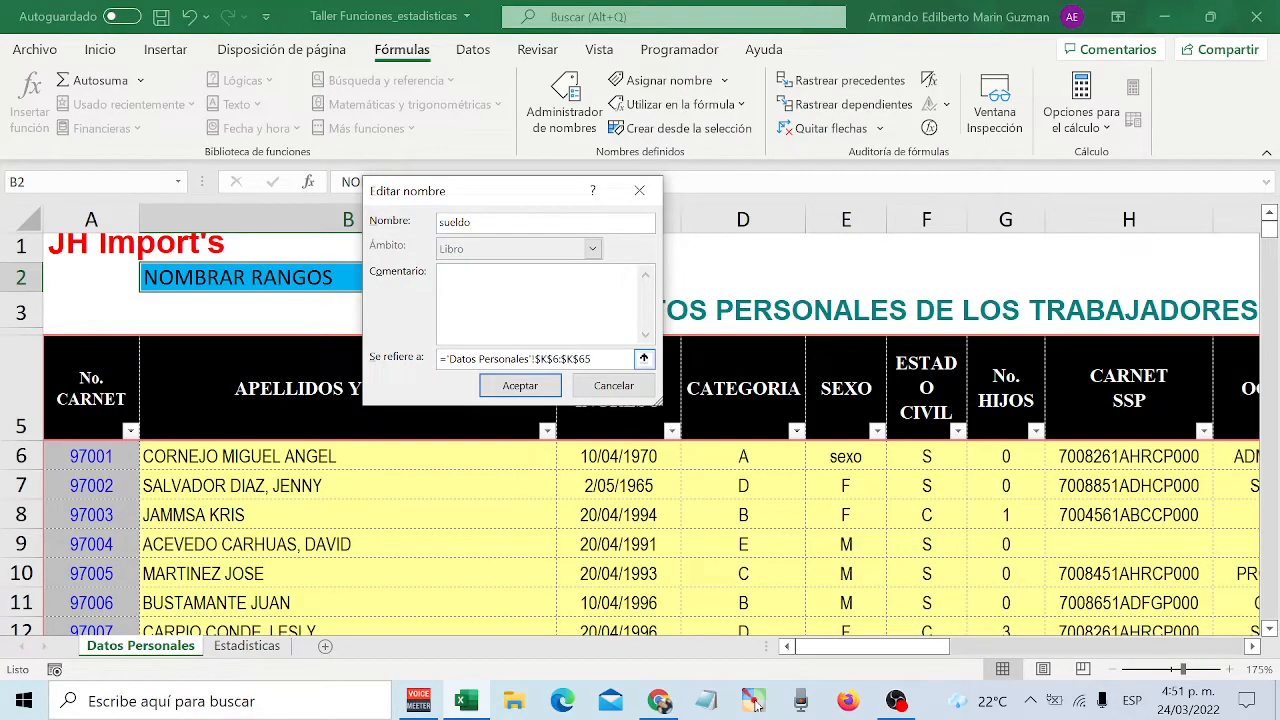
pyautogui.click(632, 358)
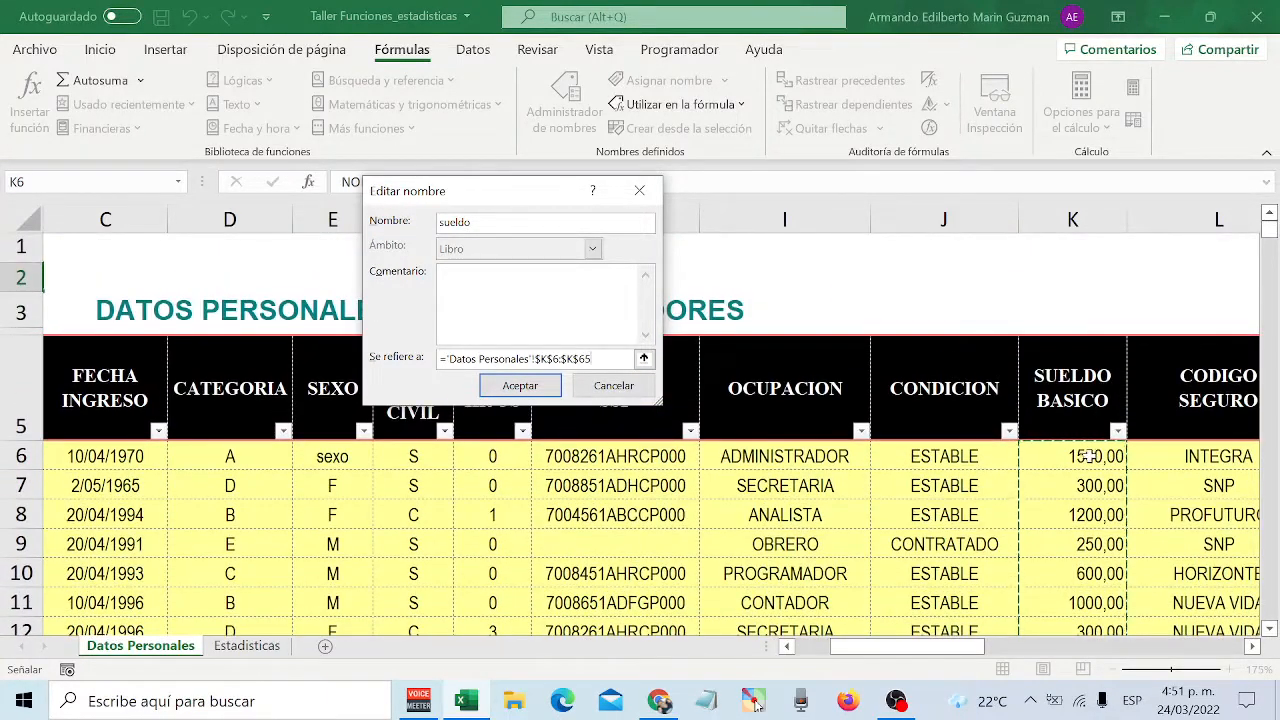
pyautogui.scroll(-4, 1090, 462)
pyautogui.scroll(-4, 1090, 462)
pyautogui.scroll(-2, 1090, 462)
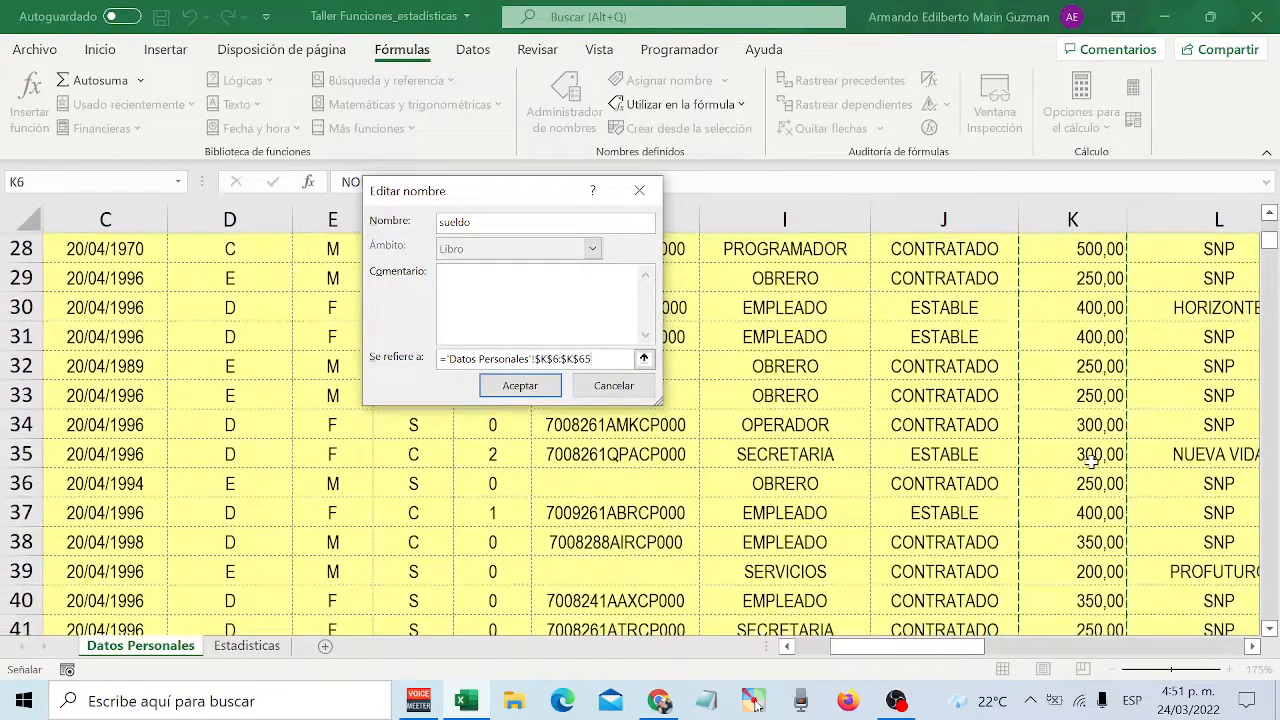
pyautogui.click(639, 190)
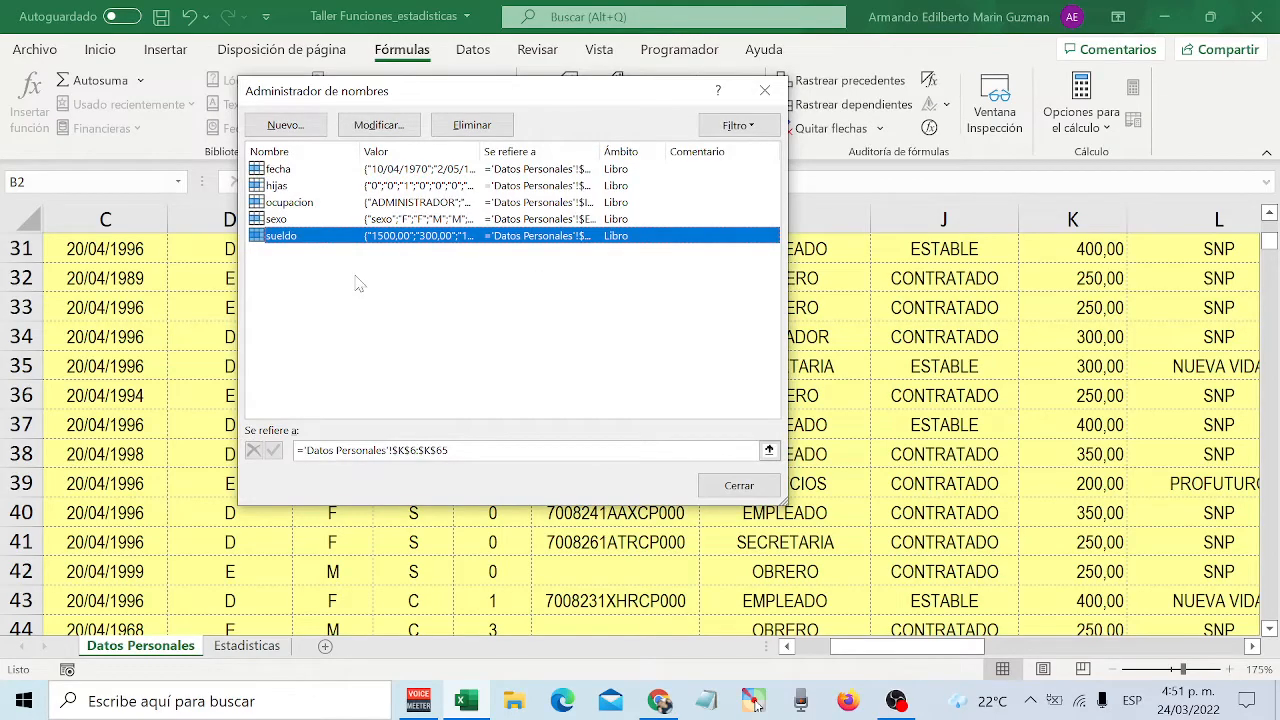
pyautogui.click(767, 93)
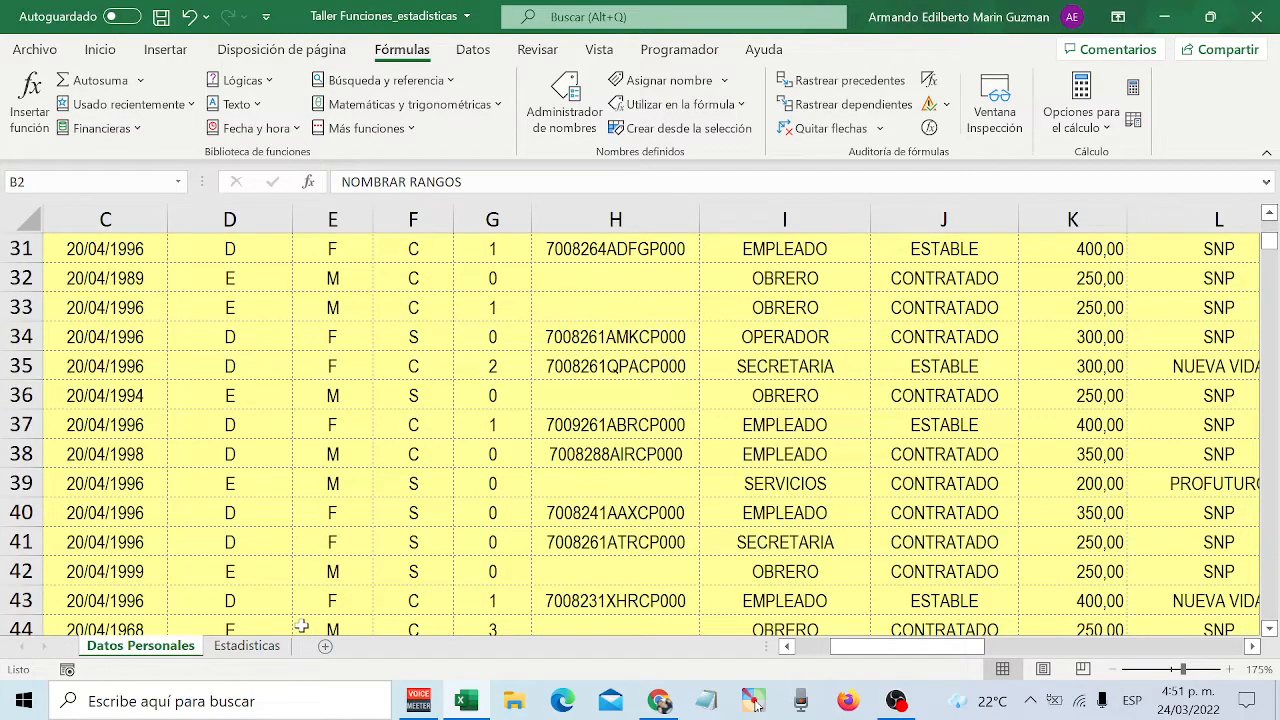
# - On the Estadisticas sheet, re-enter sexo as the range in the Masculinos count formula in D25, giving =CONTAR.SI(sexo;"M")
pyautogui.click(258, 650)
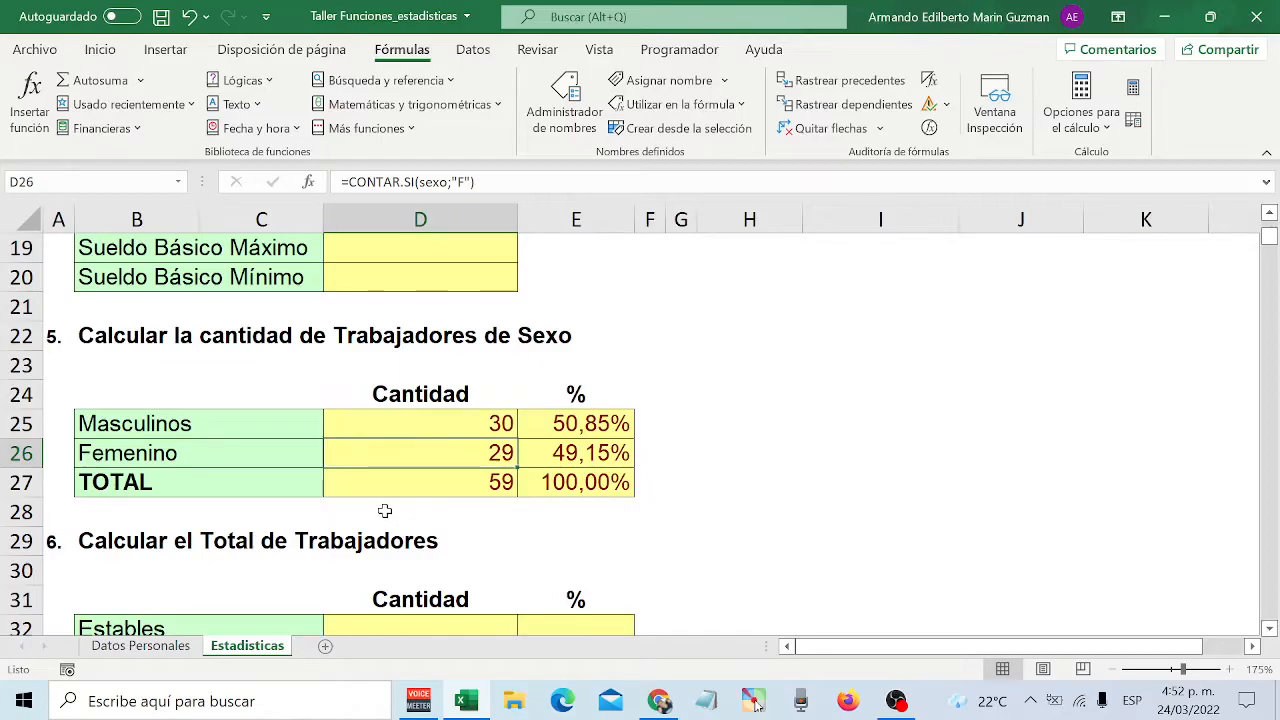
pyautogui.click(372, 423)
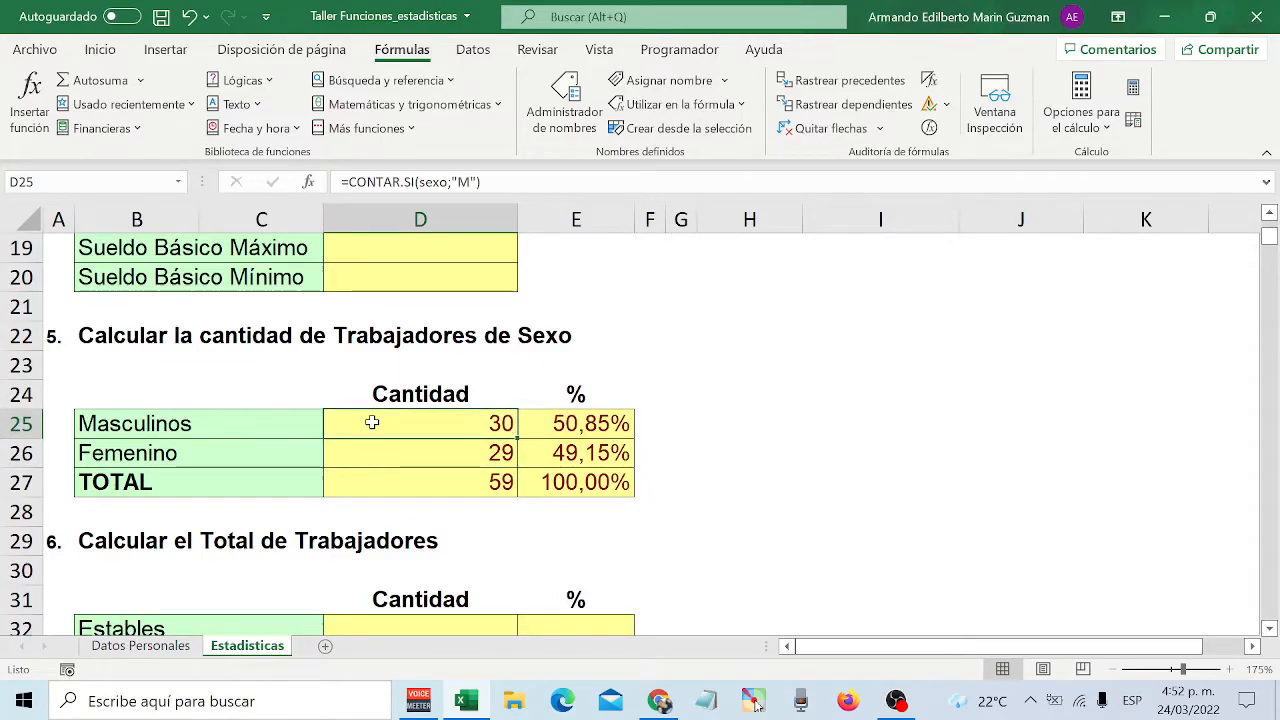
pyautogui.doubleClick(372, 423)
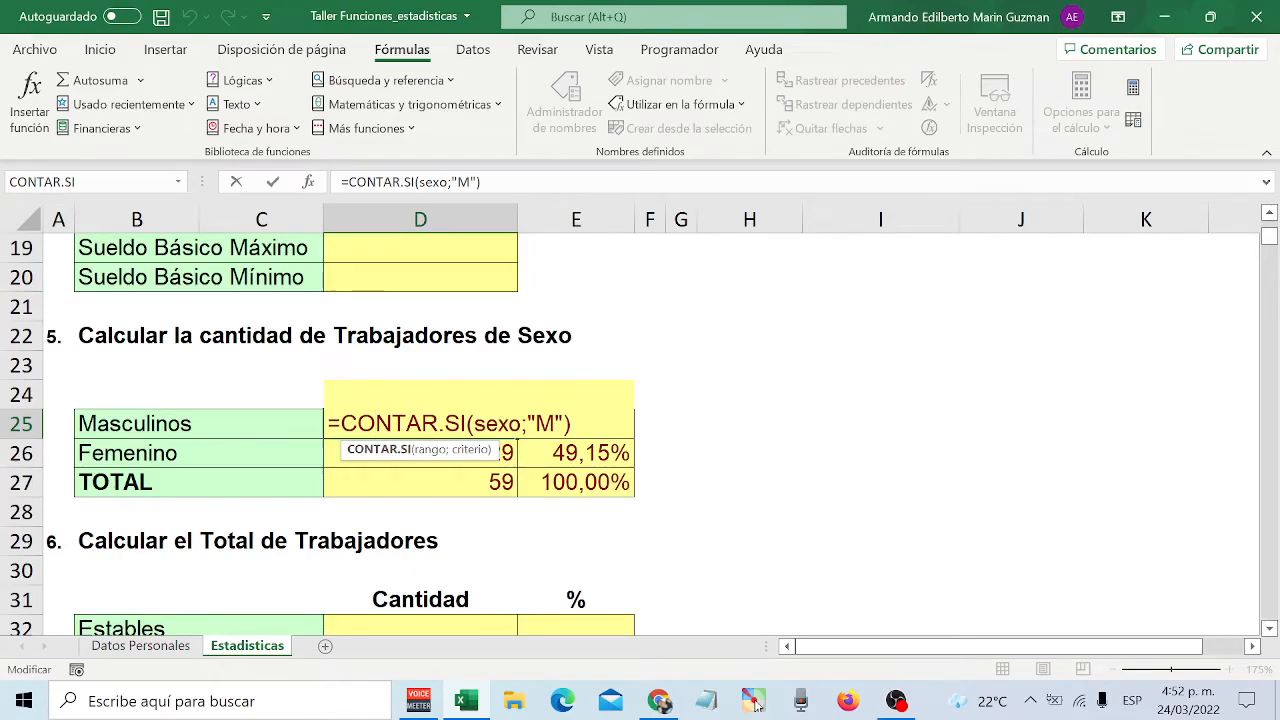
pyautogui.moveTo(474, 423); pyautogui.dragTo(522, 423)
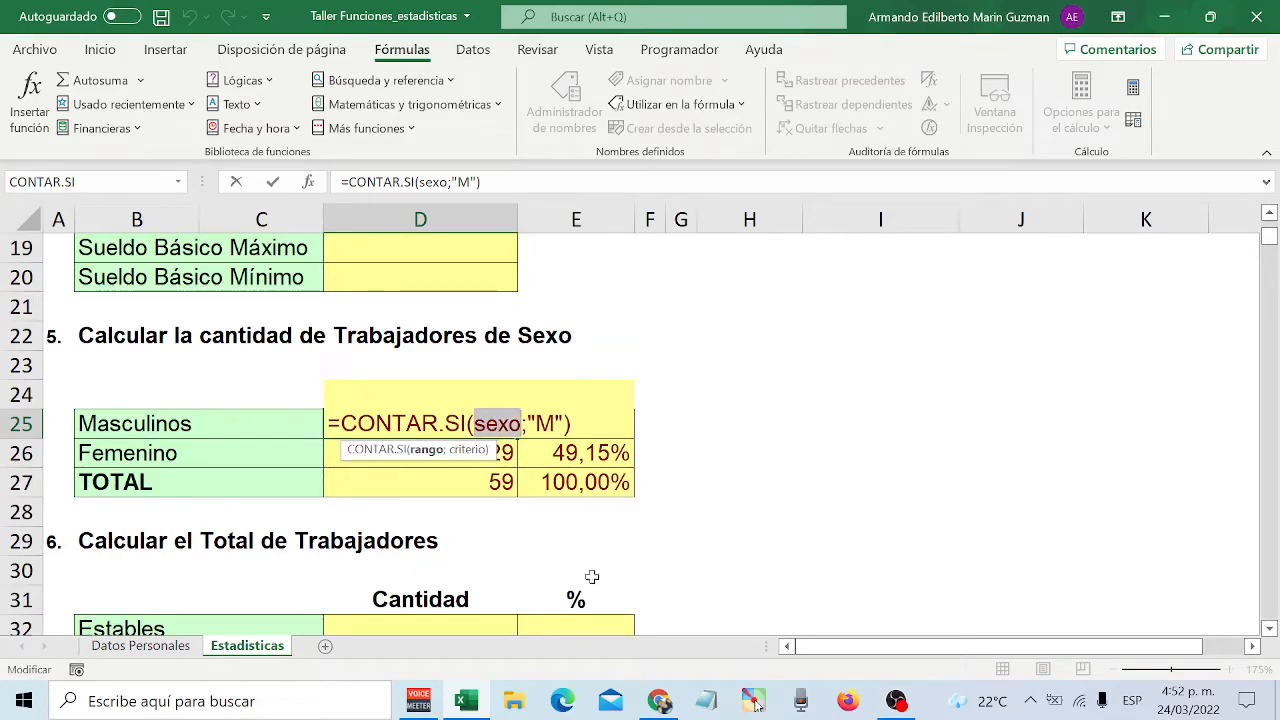
pyautogui.press('BackSpace')
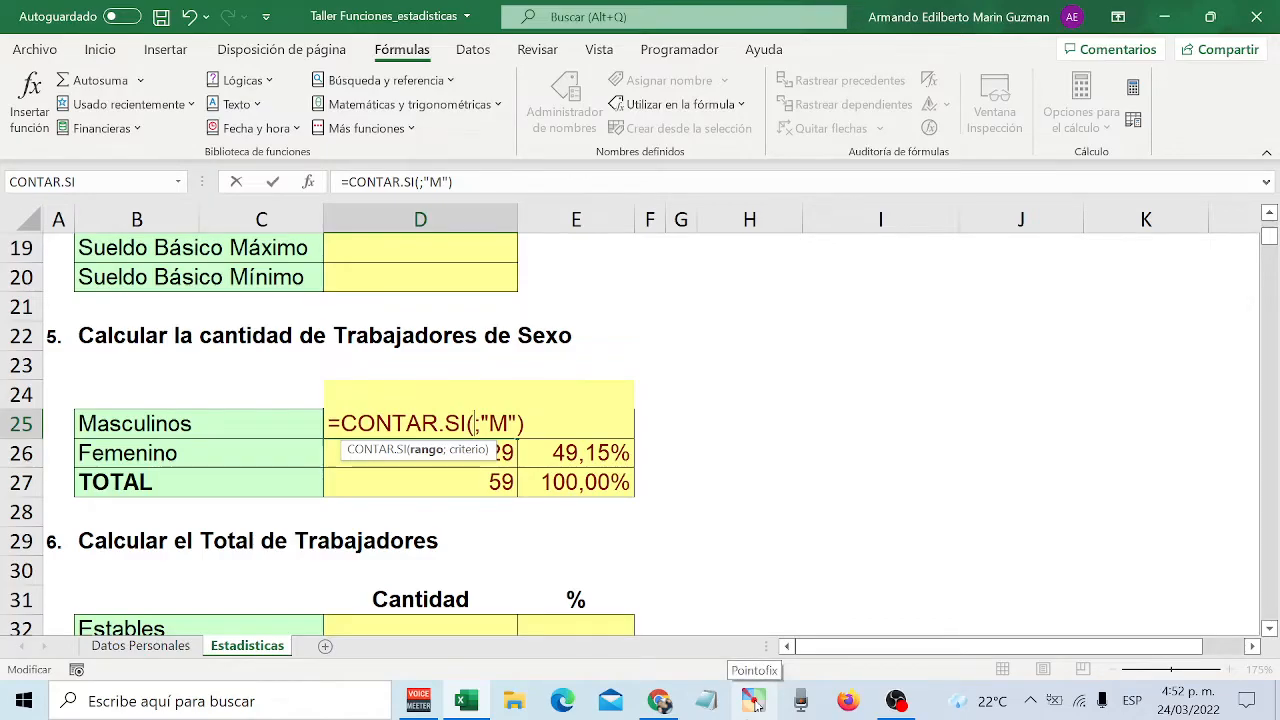
pyautogui.write('sexo')
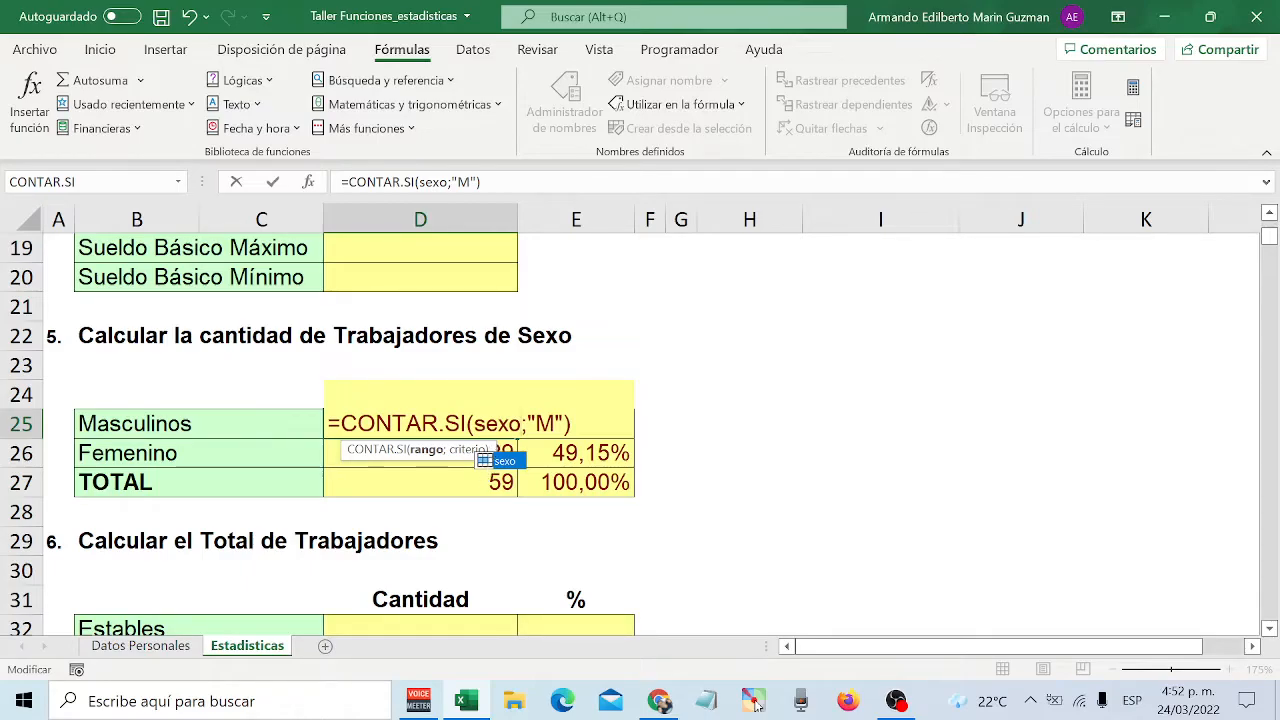
pyautogui.press('Right')
pyautogui.hotkey('shift', 'Right')
pyautogui.hotkey('shift', 'Right')
pyautogui.hotkey('shift', 'Right')
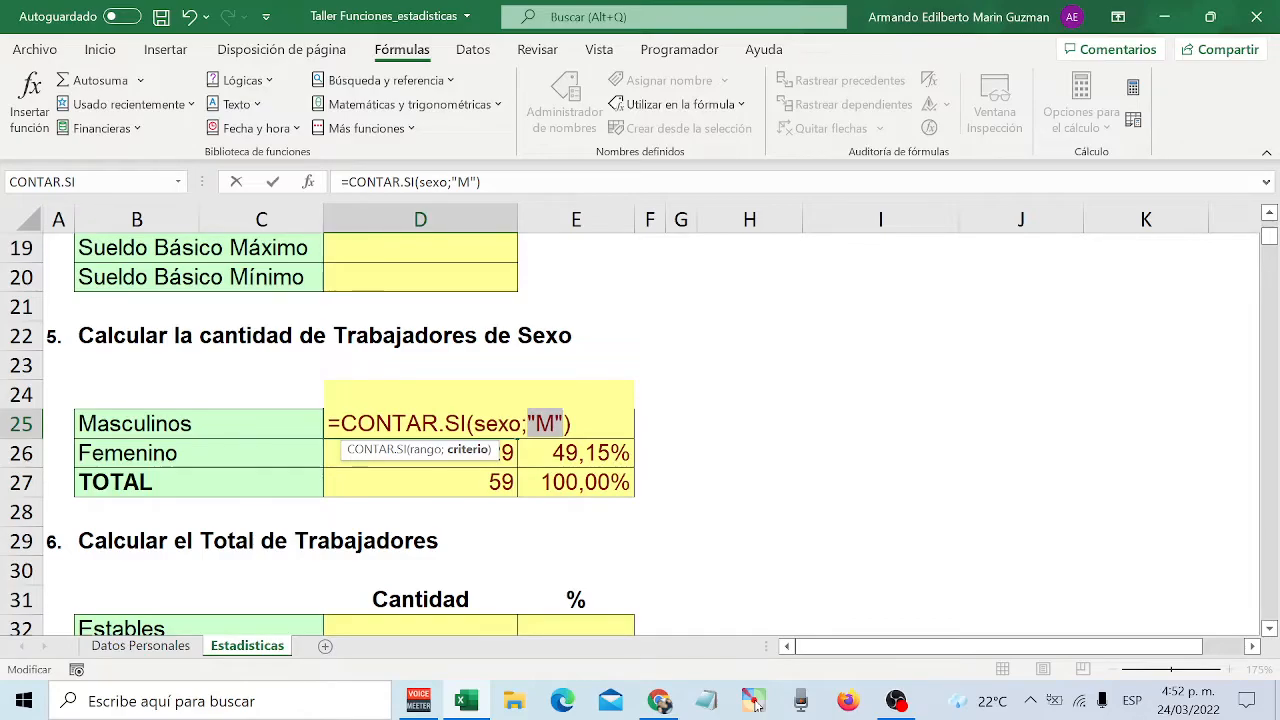
pyautogui.press('End')
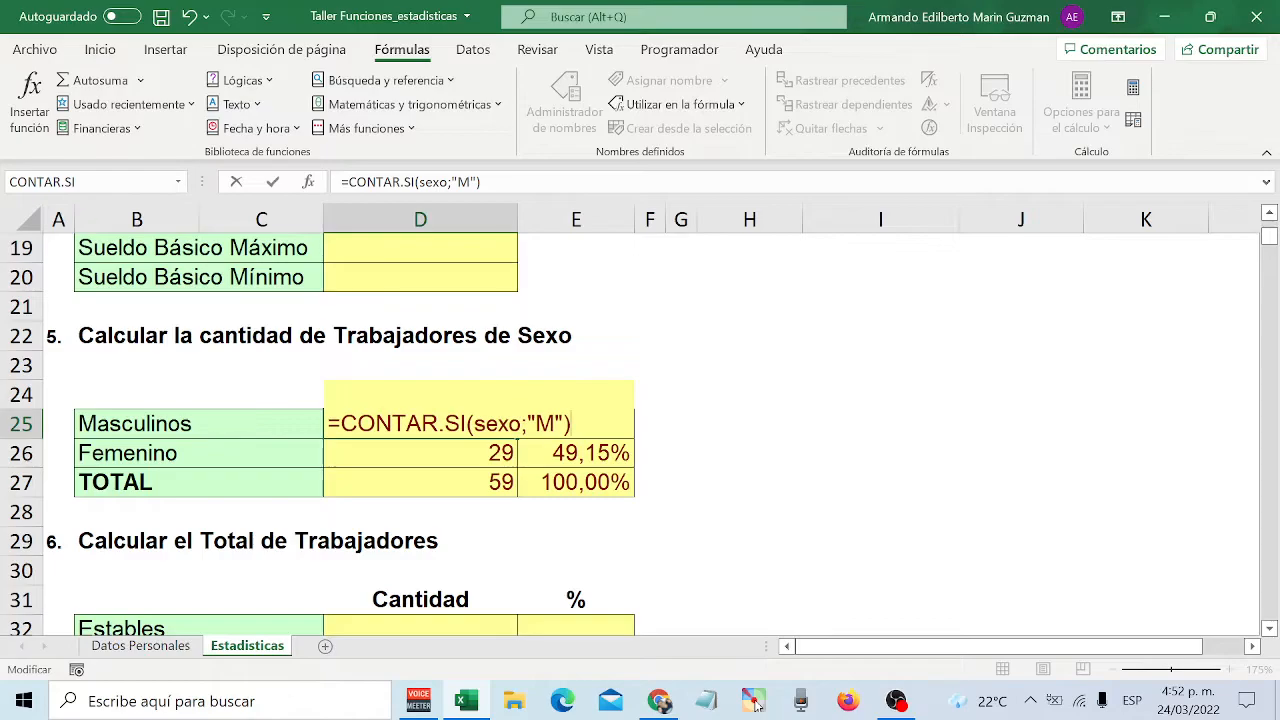
pyautogui.press('Return')
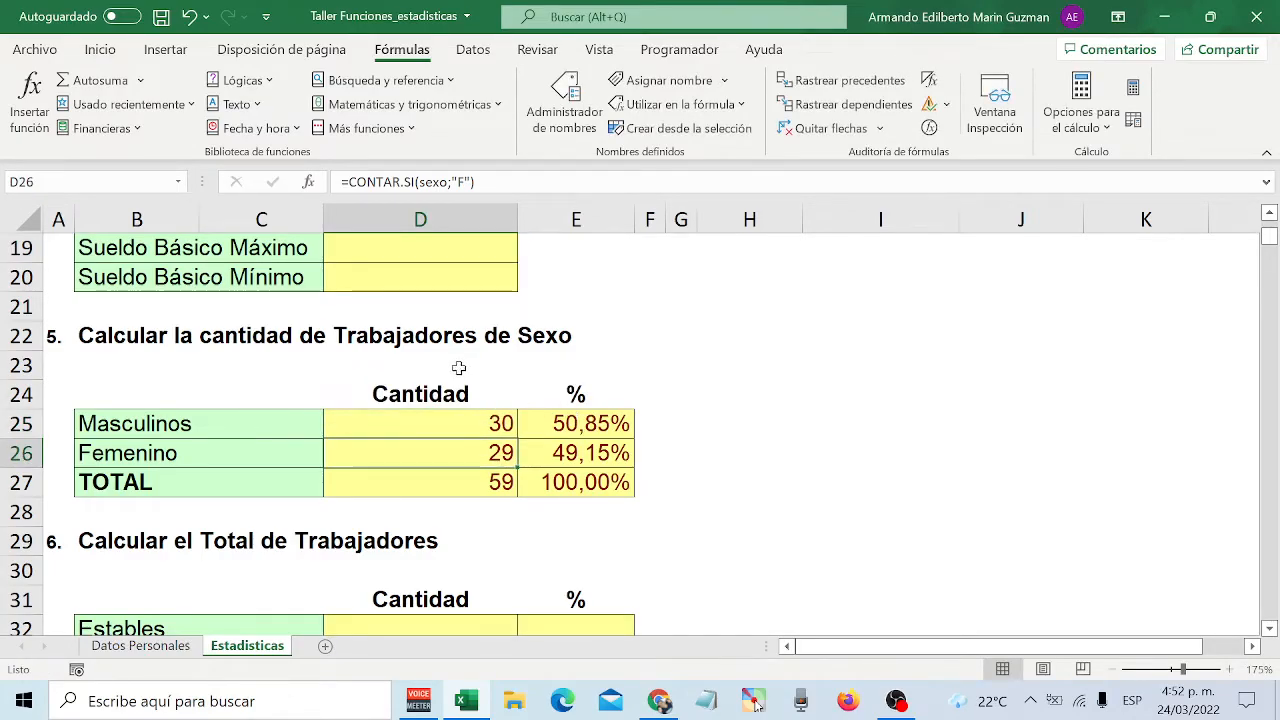
# - Examine the range and criterion arguments of the Femenino CONTAR.SI formula in D26
pyautogui.doubleClick(426, 449)
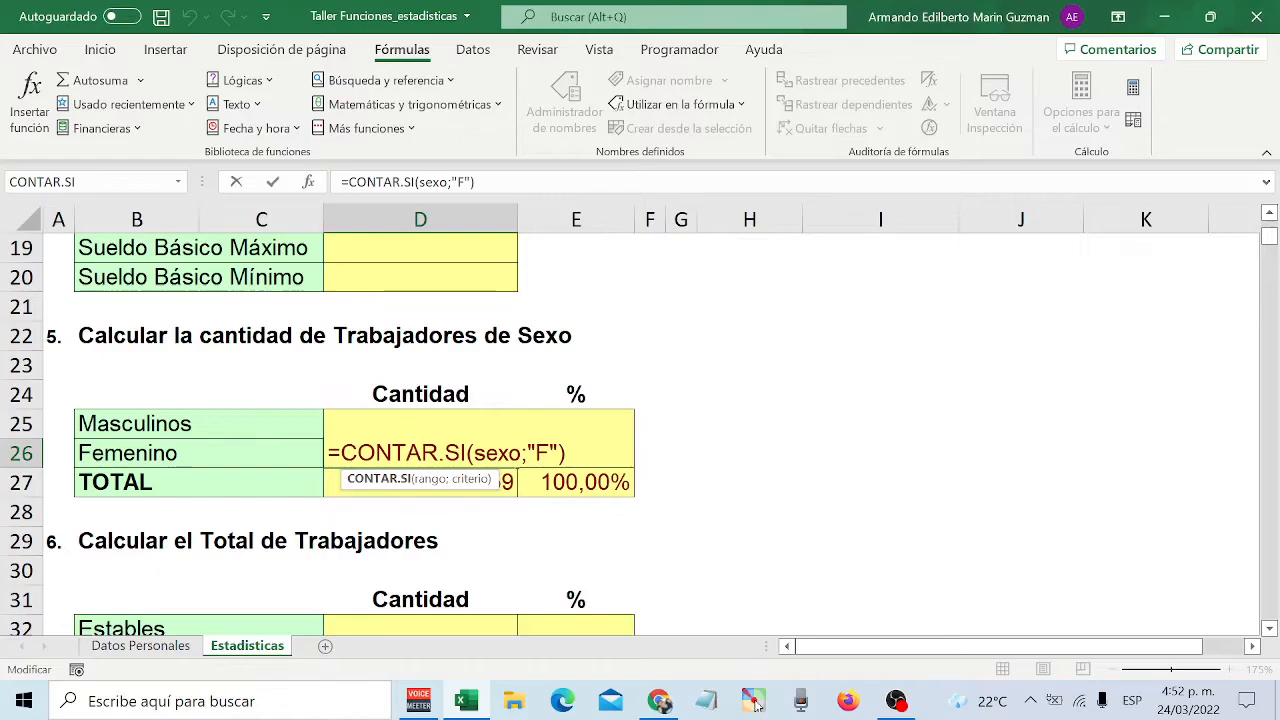
pyautogui.doubleClick(497, 453)
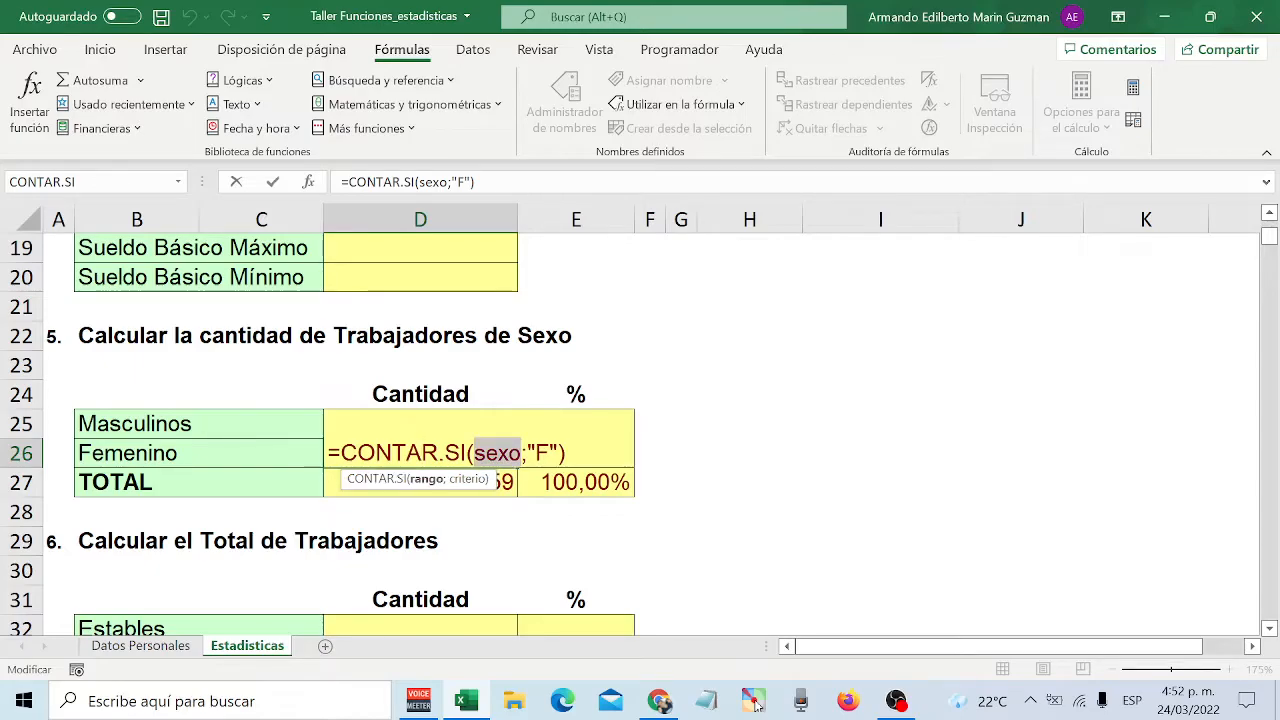
pyautogui.press('Right')
pyautogui.press('Right')
pyautogui.hotkey('shift', 'Right')
pyautogui.hotkey('shift', 'Right')
pyautogui.hotkey('shift', 'Right')
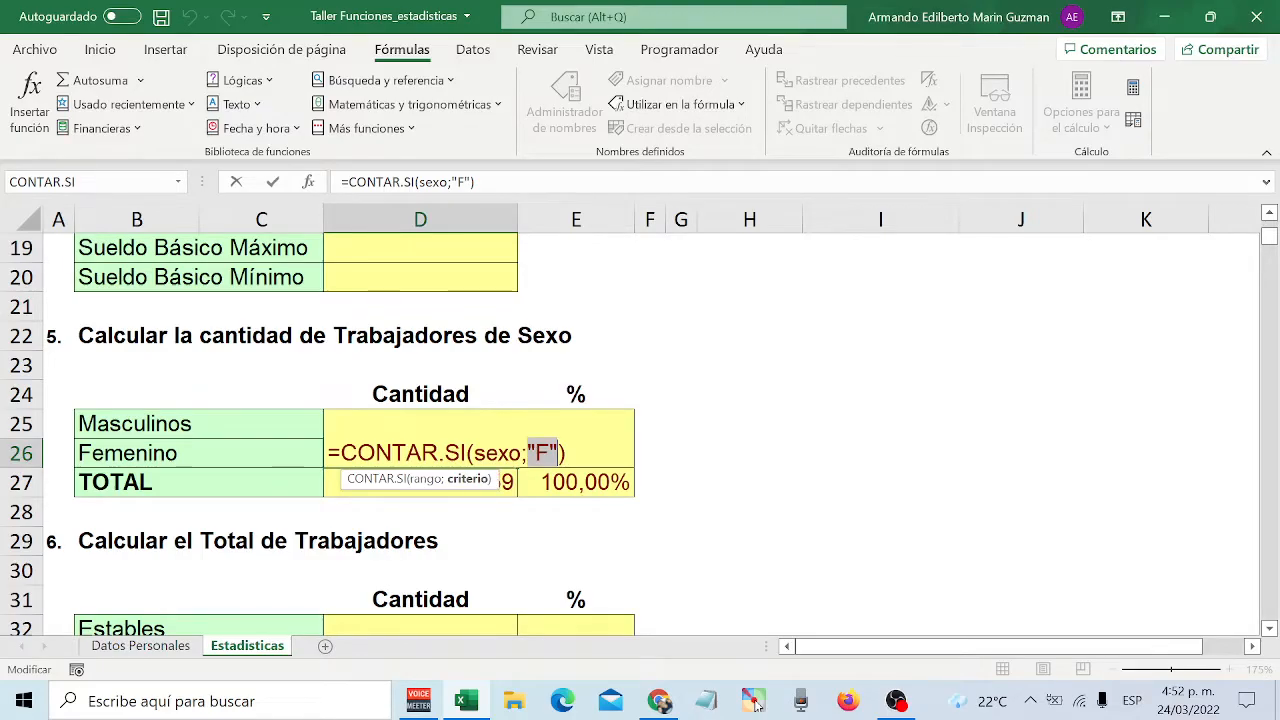
pyautogui.press('Return')
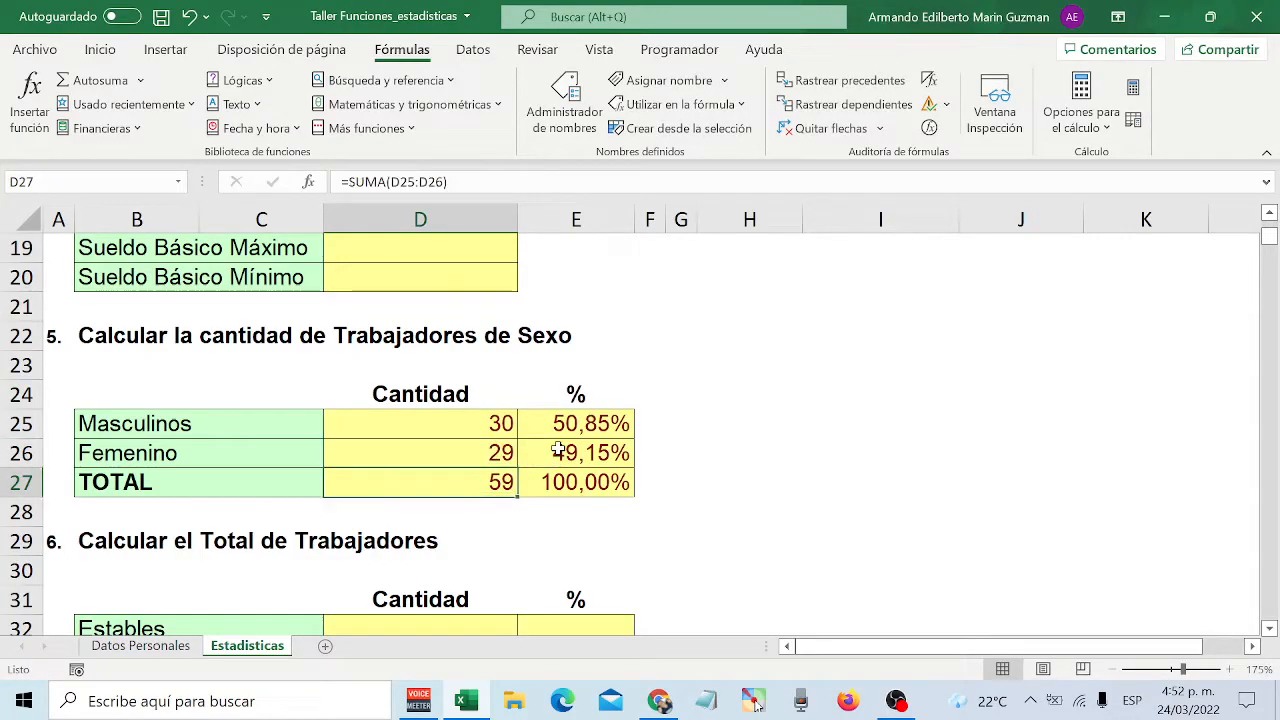
# - Examine the TOTAL count formula in D27 and the formula in the TOTAL percentage cell E27
pyautogui.doubleClick(486, 476)
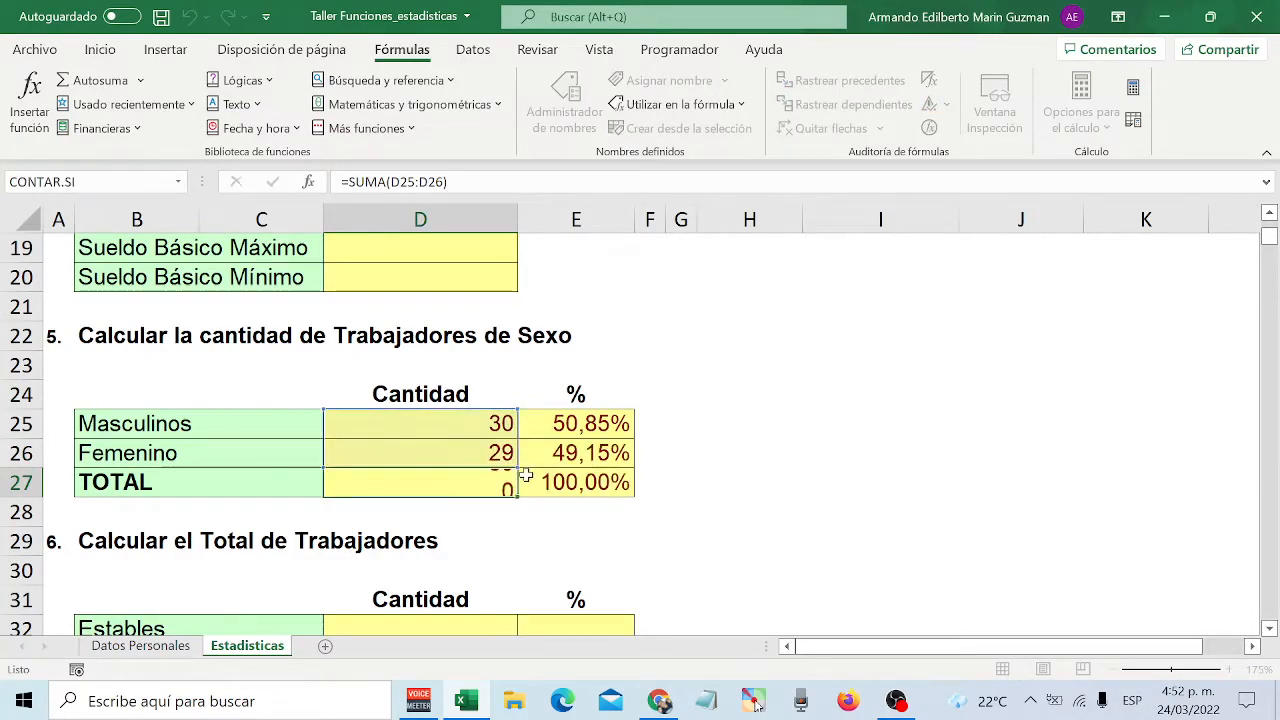
pyautogui.press('Return')
pyautogui.moveTo(604, 427); pyautogui.dragTo(606, 479)
pyautogui.click(606, 479)
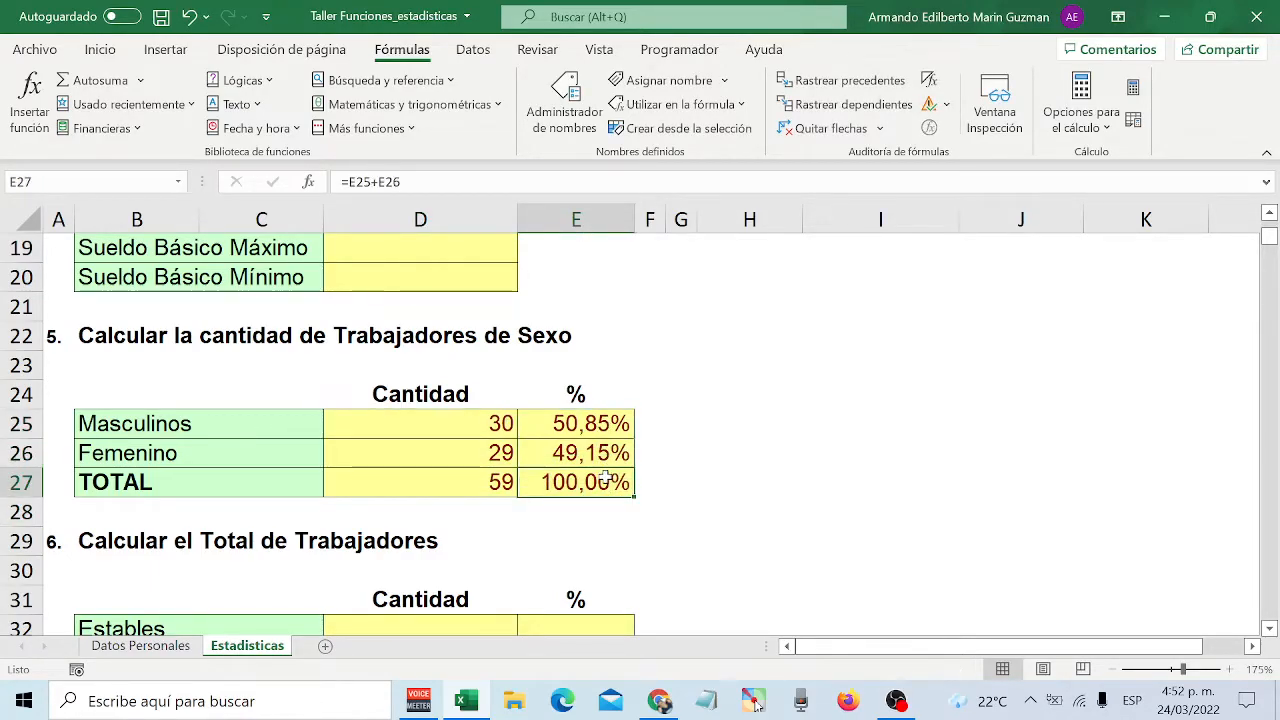
# - Apply the Porcentaje number format to the percentage cells E25 to E27
pyautogui.moveTo(600, 428); pyautogui.dragTo(592, 476)
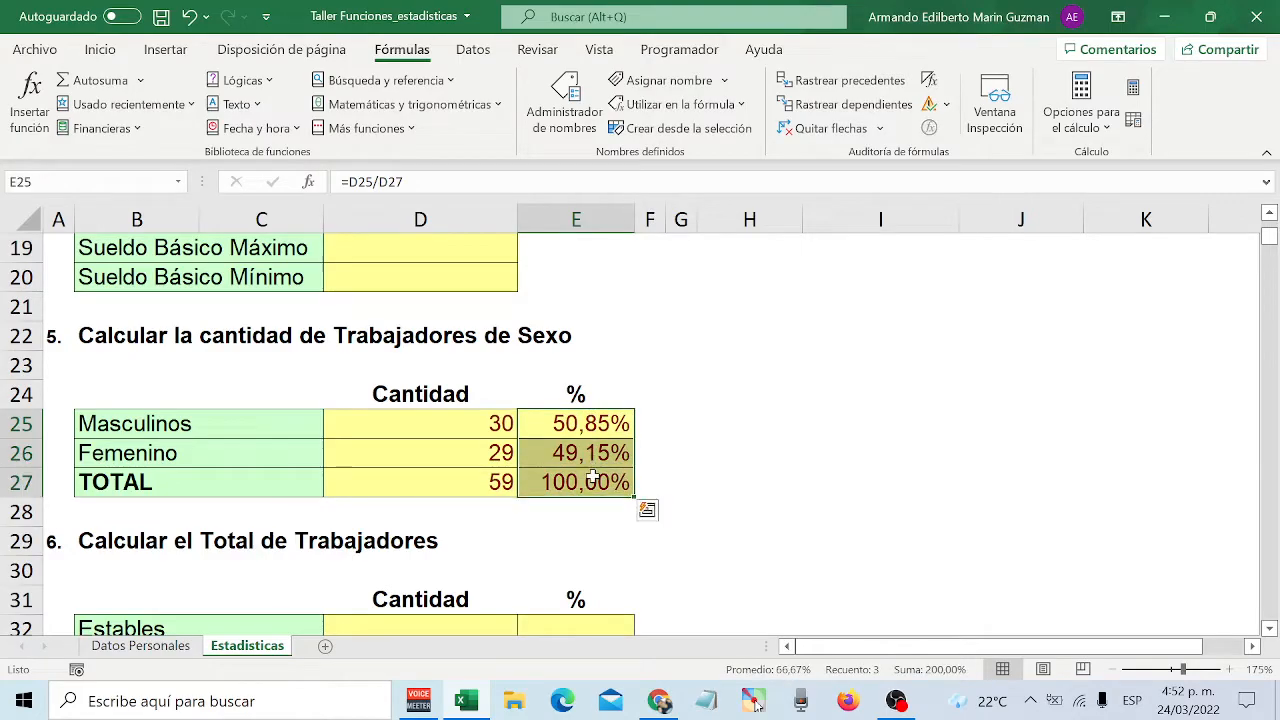
pyautogui.click(101, 51)
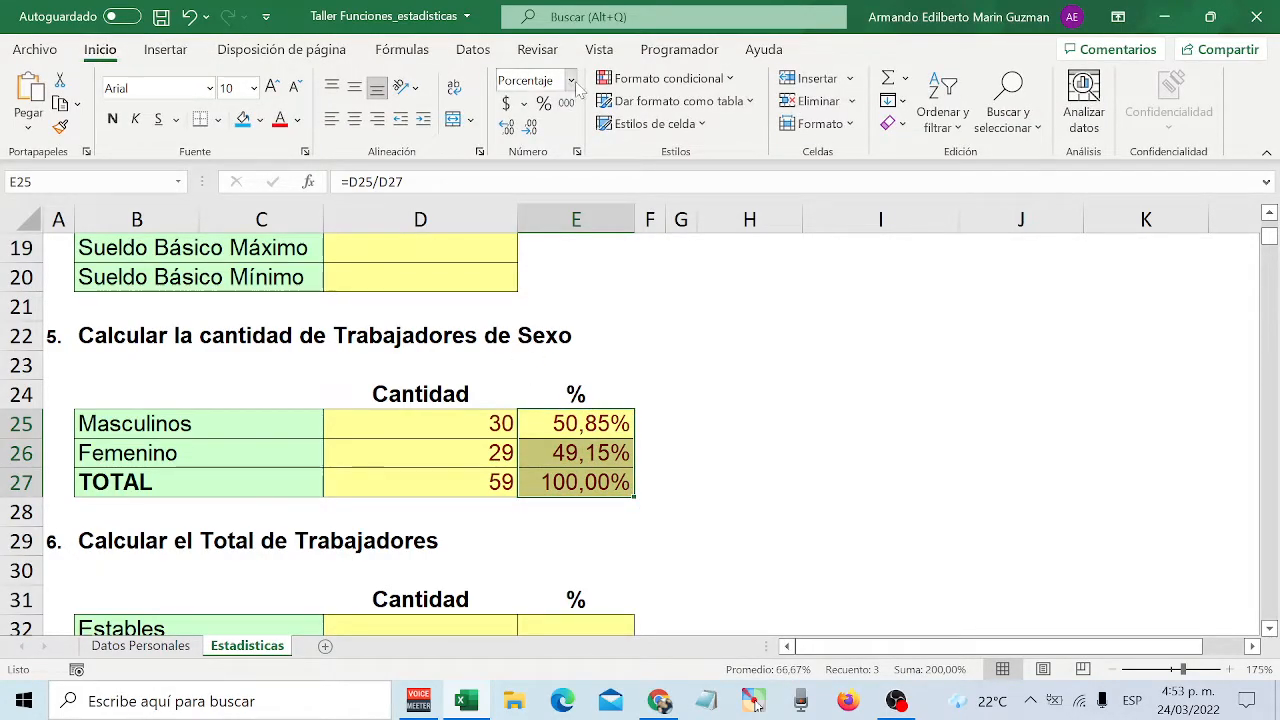
pyautogui.click(572, 80)
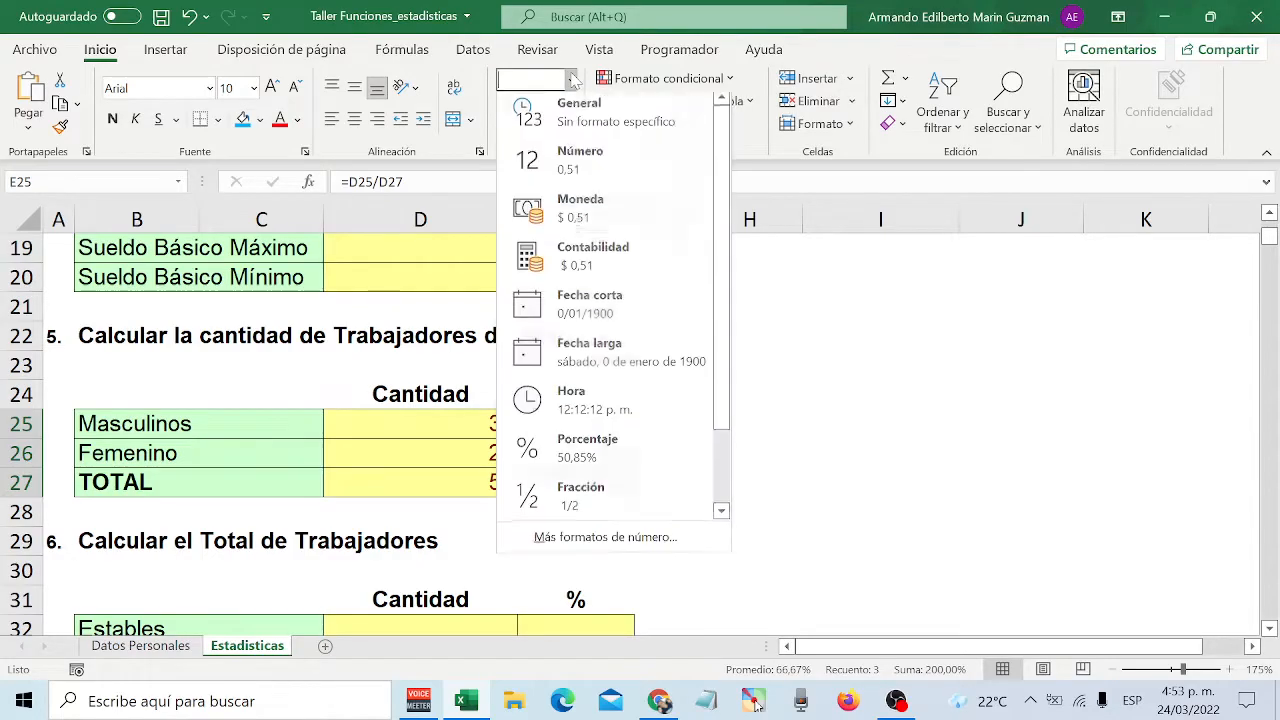
pyautogui.click(603, 452)
pyautogui.click(597, 441)
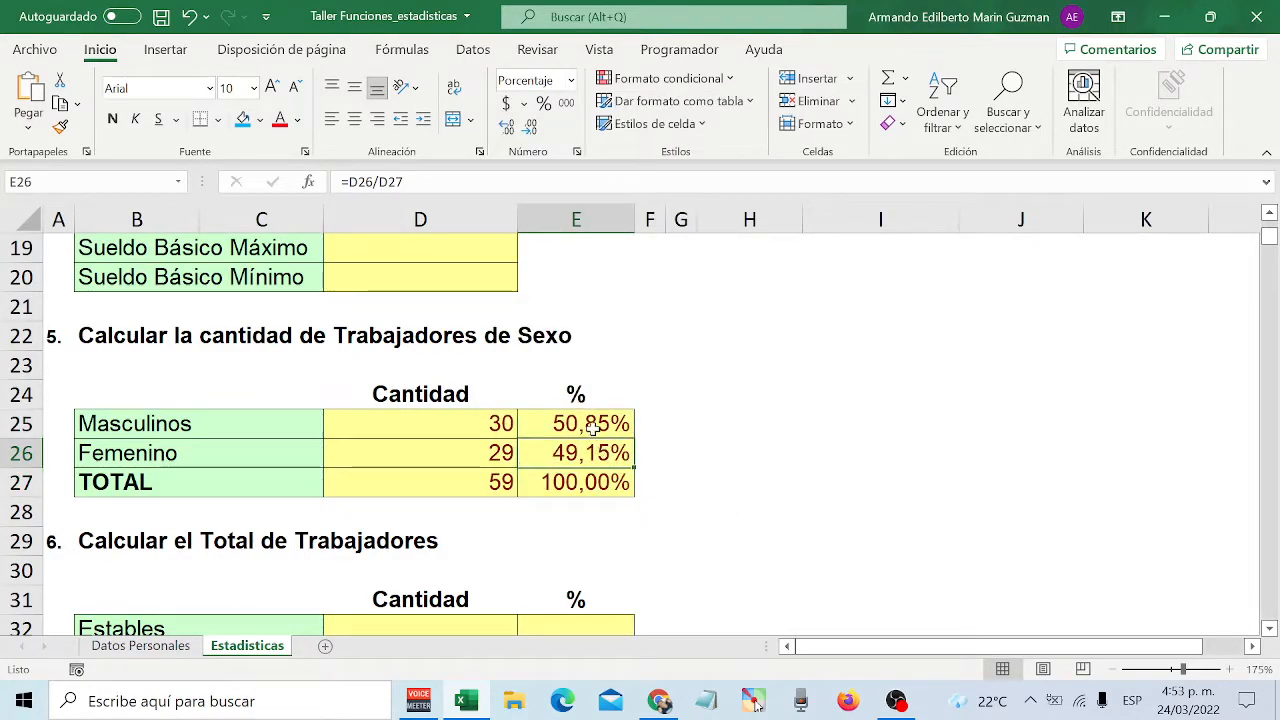
# - Clear the Masculinos percentage cell E25 and re-enter its formula as =D25/D27
pyautogui.click(593, 427)
pyautogui.press('F2')
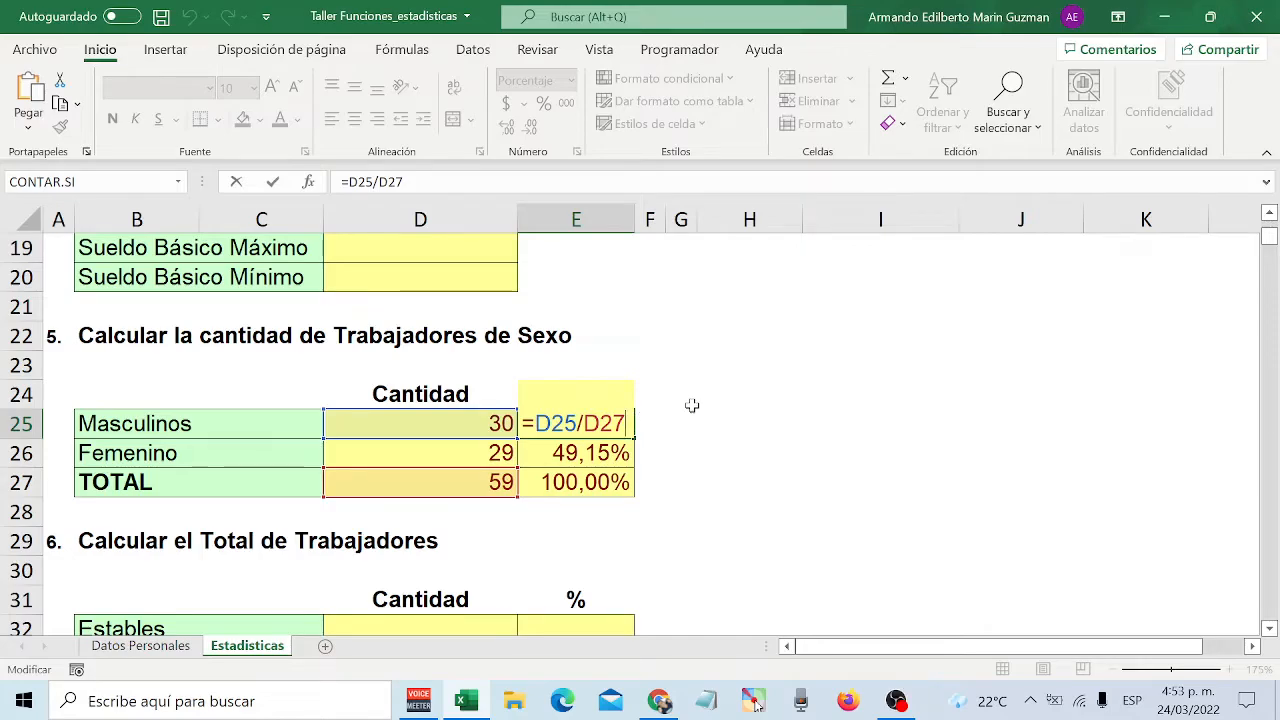
pyautogui.press('BackSpace')
pyautogui.press('BackSpace')
pyautogui.press('BackSpace')
pyautogui.press('BackSpace')
pyautogui.press('BackSpace')
pyautogui.press('BackSpace')
pyautogui.press('BackSpace')
pyautogui.press('BackSpace')
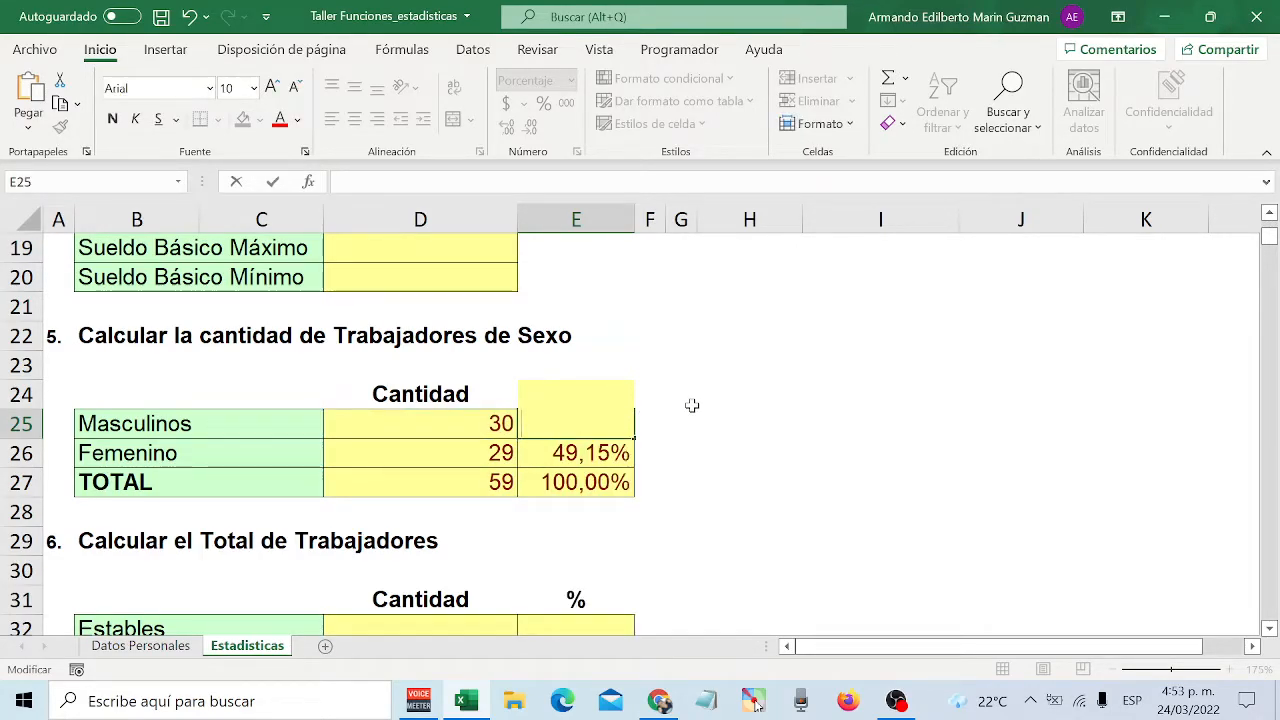
pyautogui.write('=')
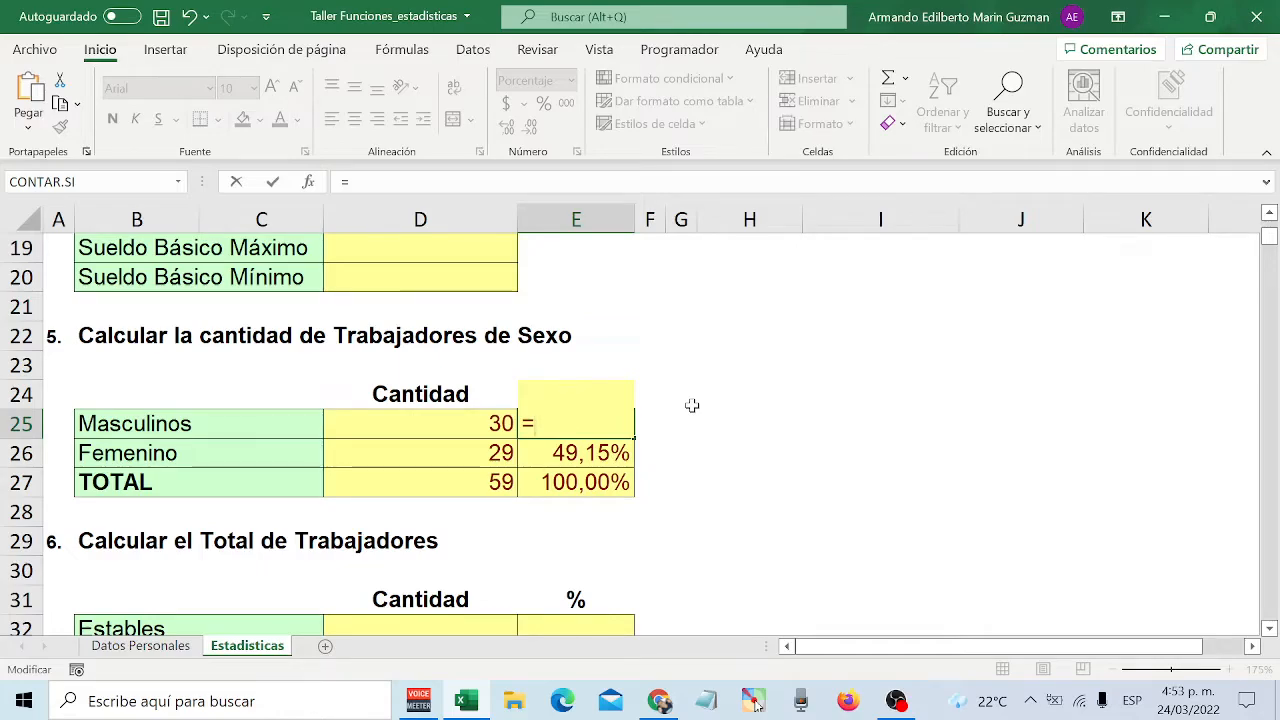
pyautogui.click(426, 424)
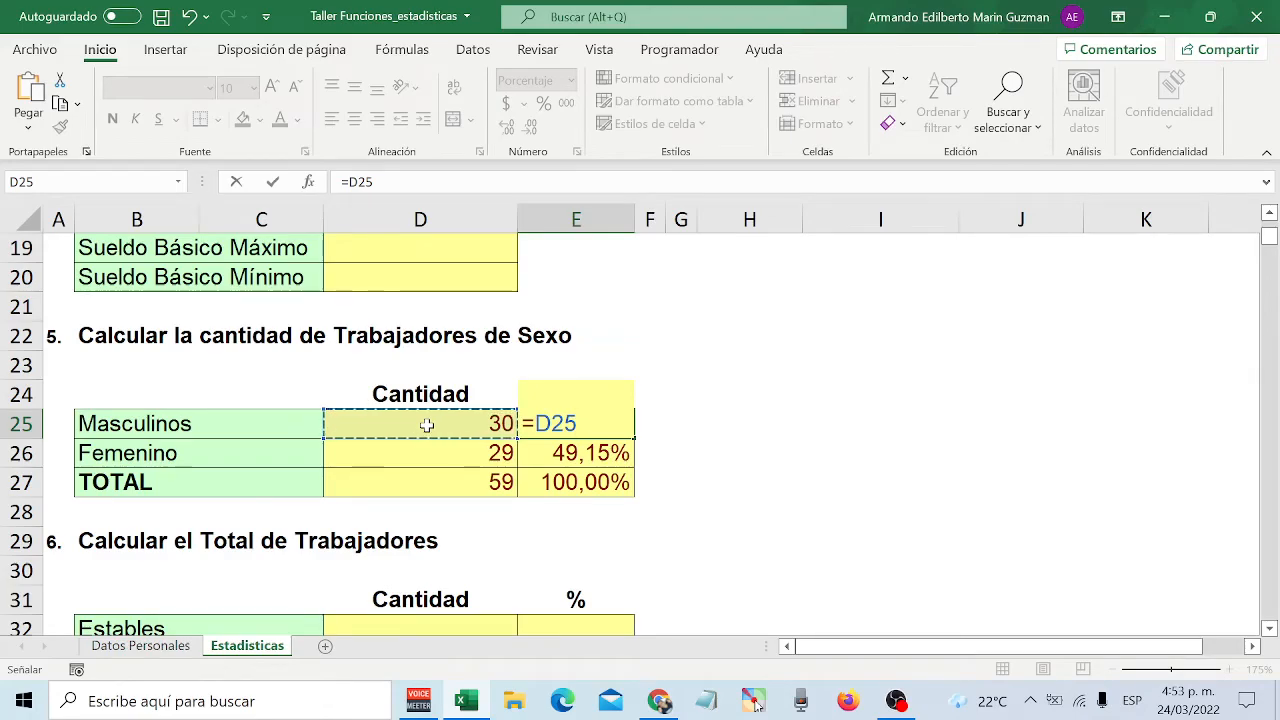
pyautogui.write('/')
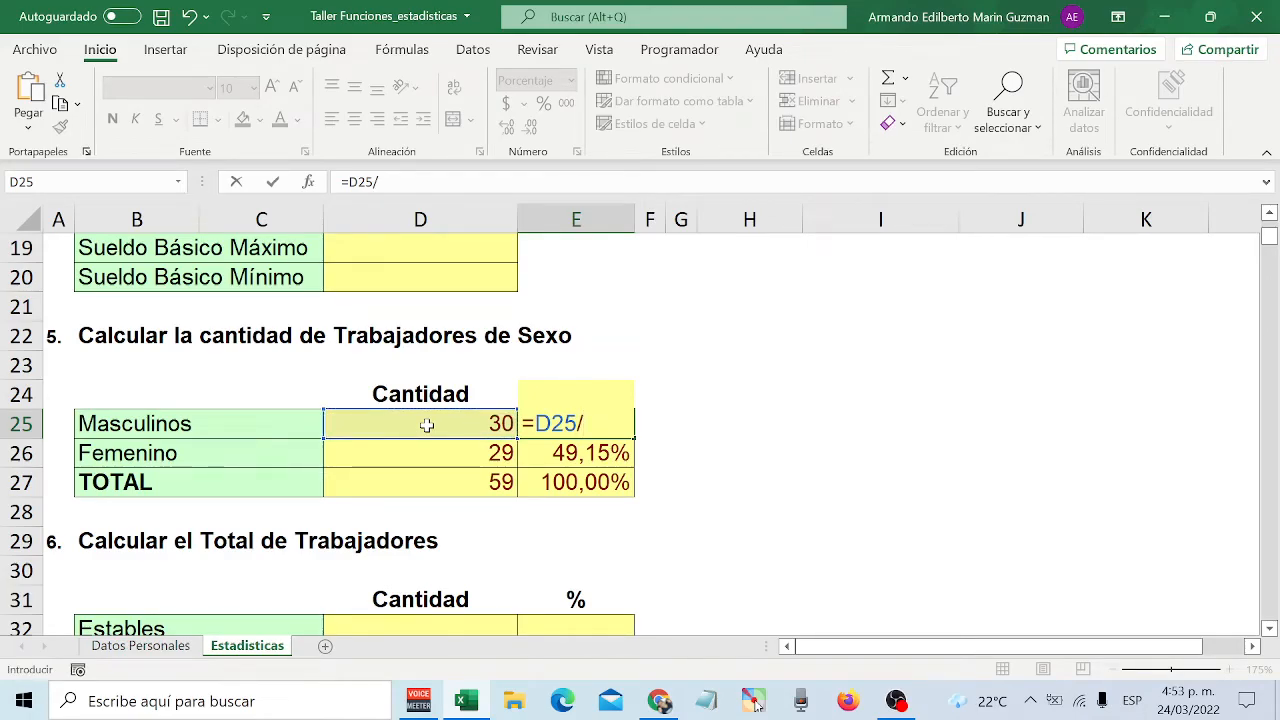
pyautogui.click(483, 481)
pyautogui.press('Return')
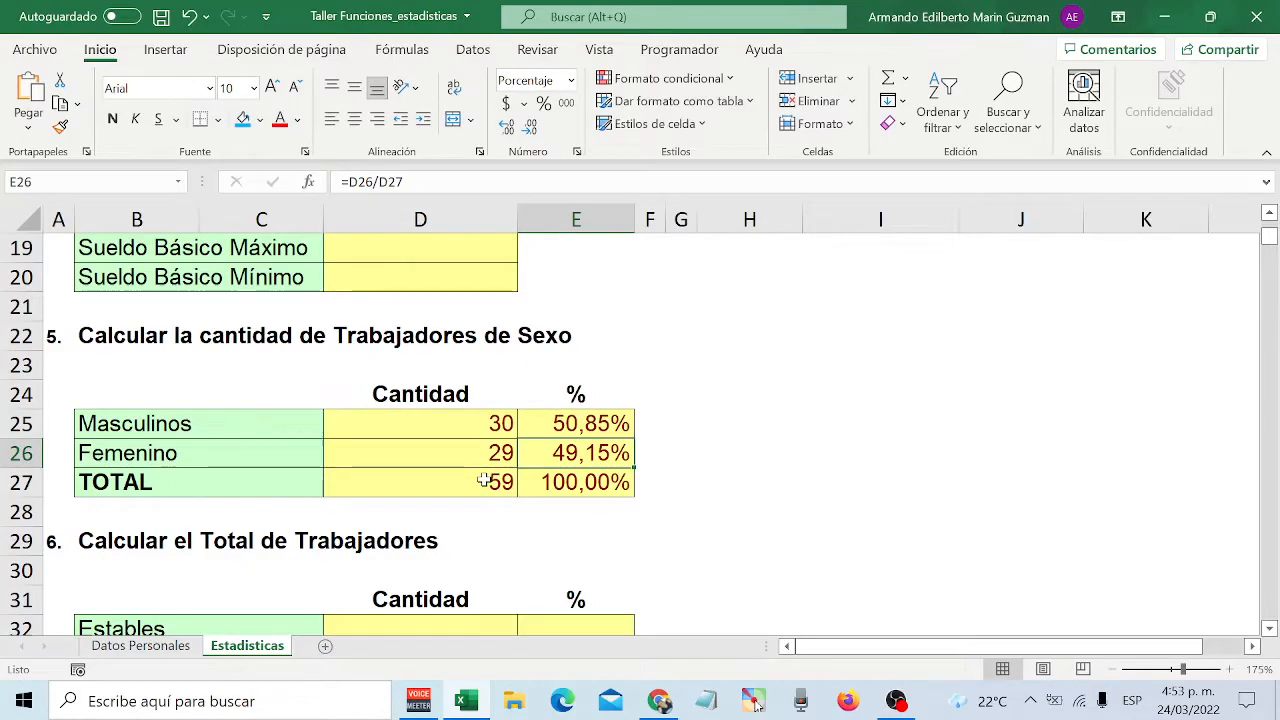
# - Examine the Masculinos count formula in D25 that feeds the percentage
pyautogui.click(500, 424)
pyautogui.doubleClick(500, 424)
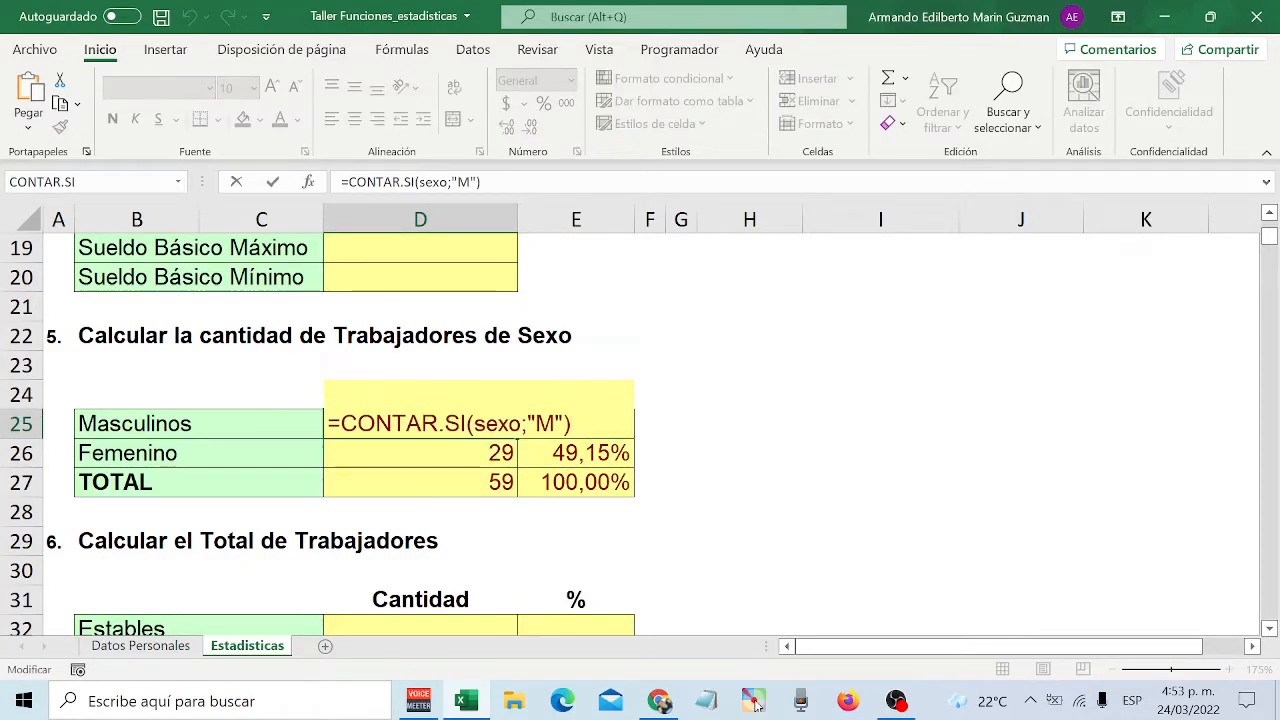
pyautogui.press('Return')
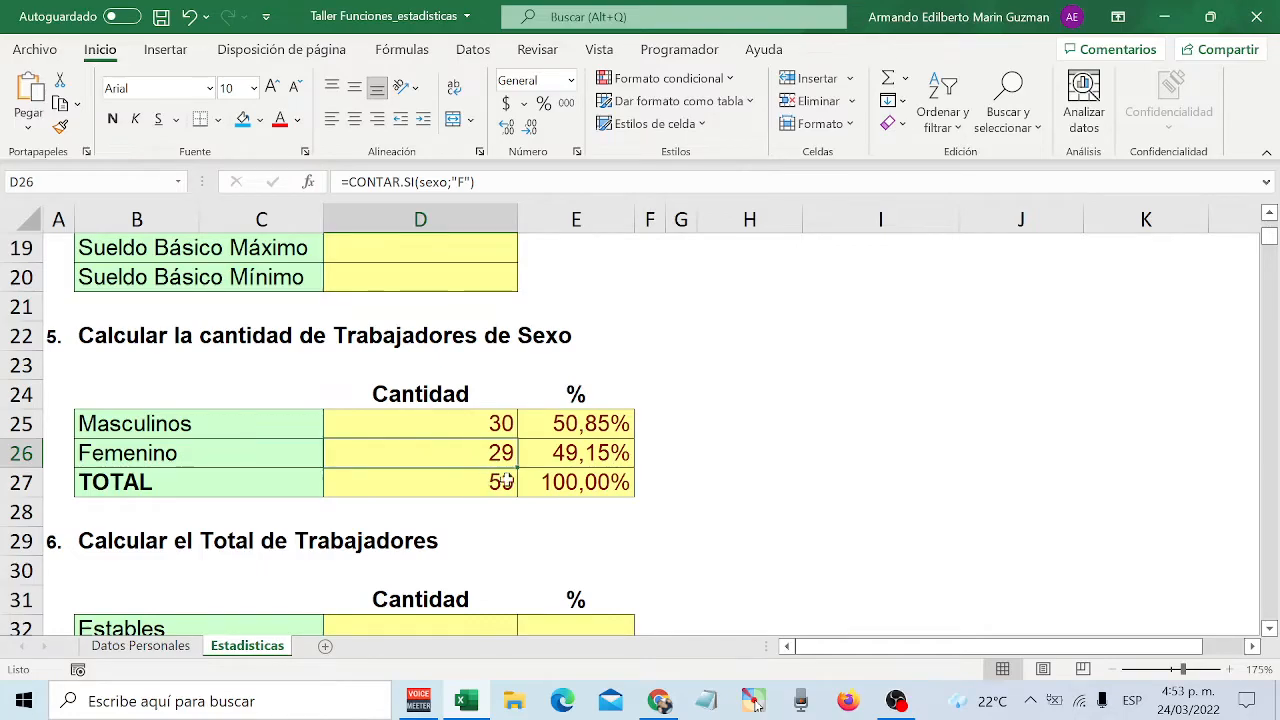
# - Examine the cell references in the Femenino percentage formula in E26 and the TOTAL percentage formula in E27
pyautogui.doubleClick(566, 453)
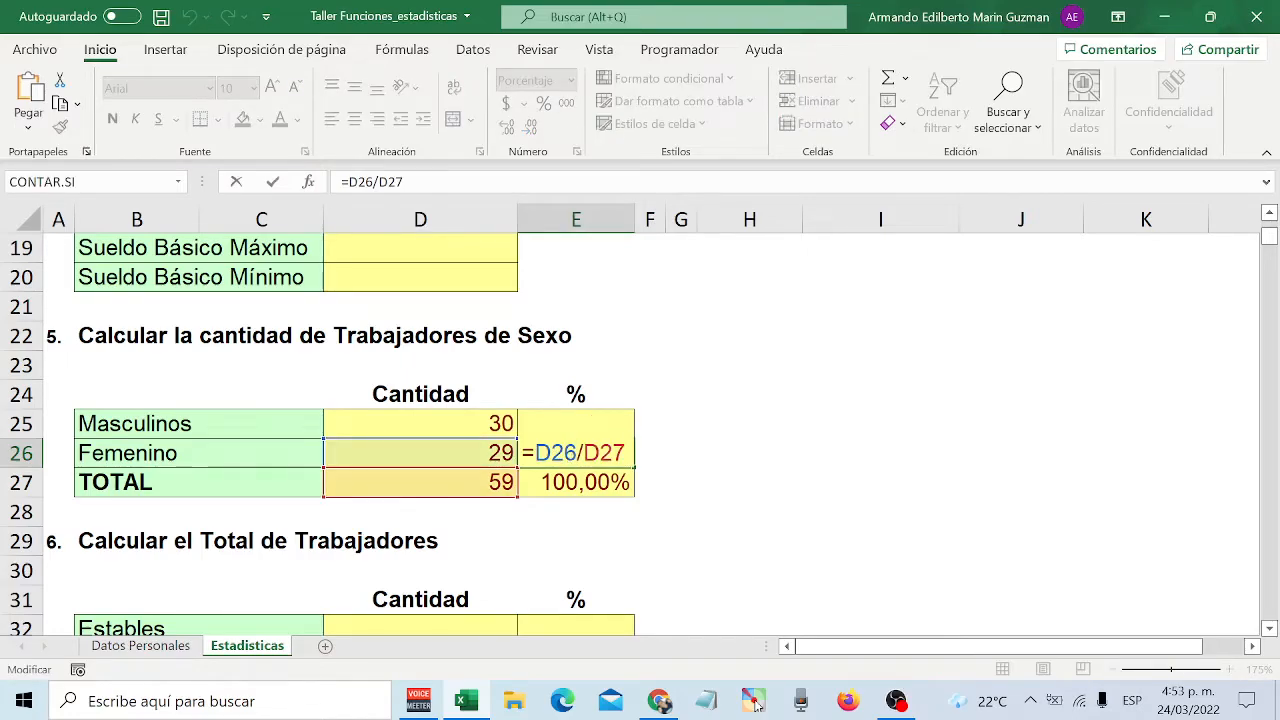
pyautogui.hotkey('shift', 'Left')
pyautogui.hotkey('shift', 'Left')
pyautogui.hotkey('shift', 'Left')
pyautogui.hotkey('shift', 'Left')
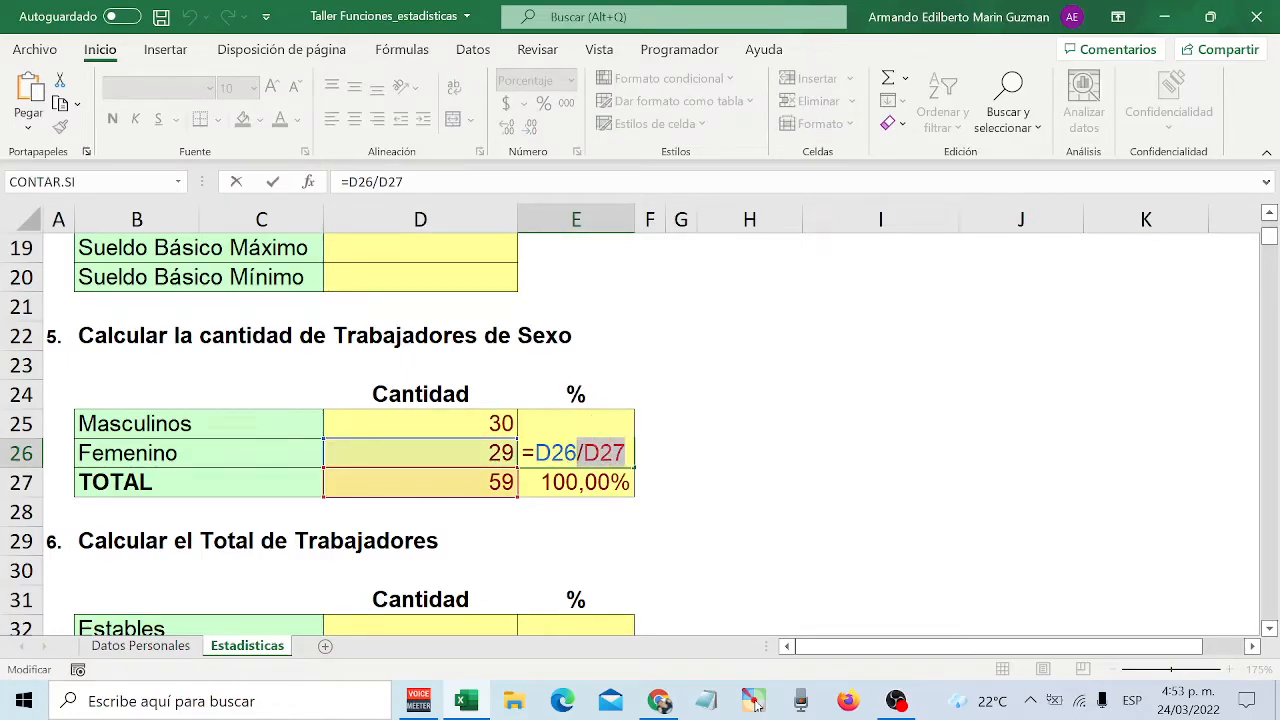
pyautogui.press('Left')
pyautogui.press('Left')
pyautogui.press('Left')
pyautogui.press('Left')
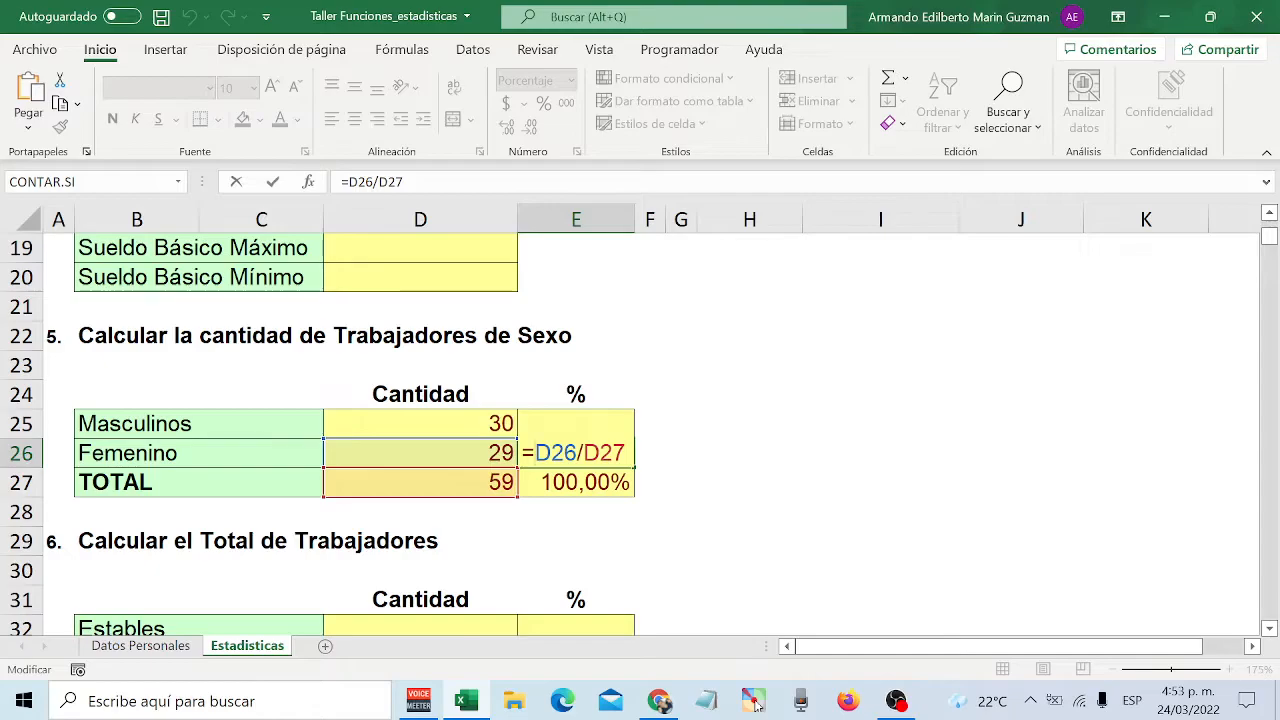
pyautogui.press('Return')
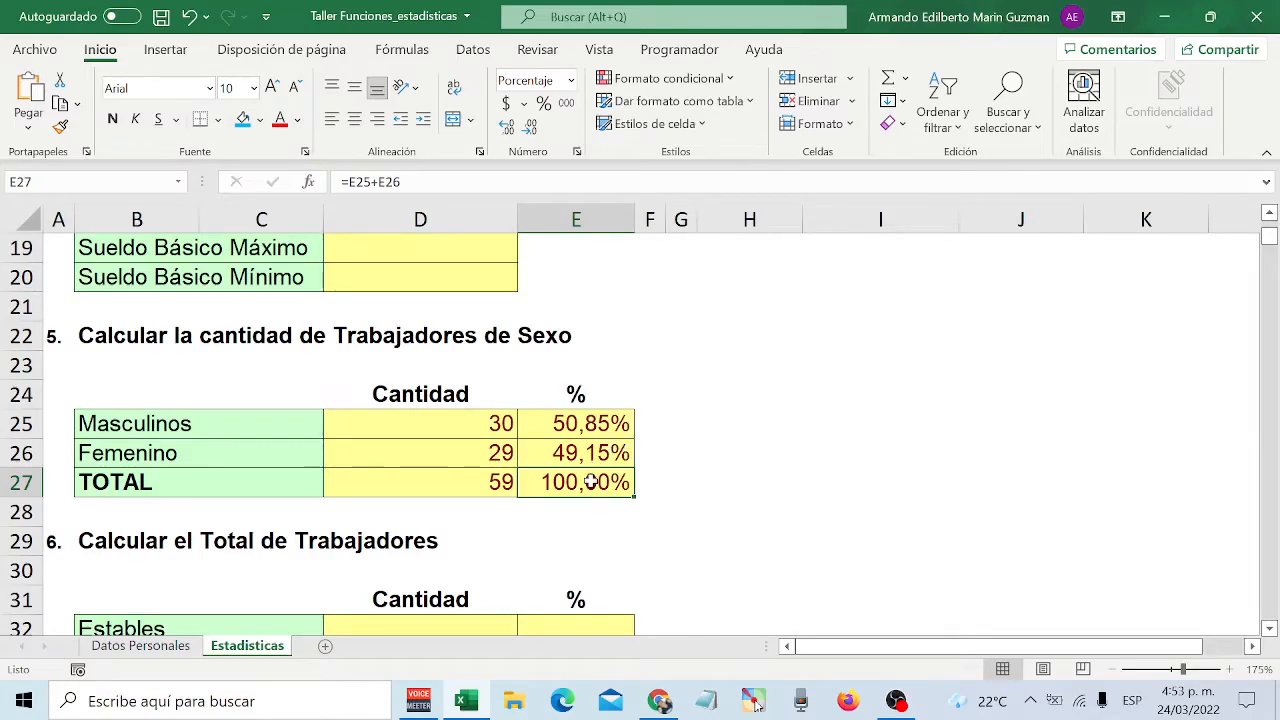
pyautogui.doubleClick(592, 482)
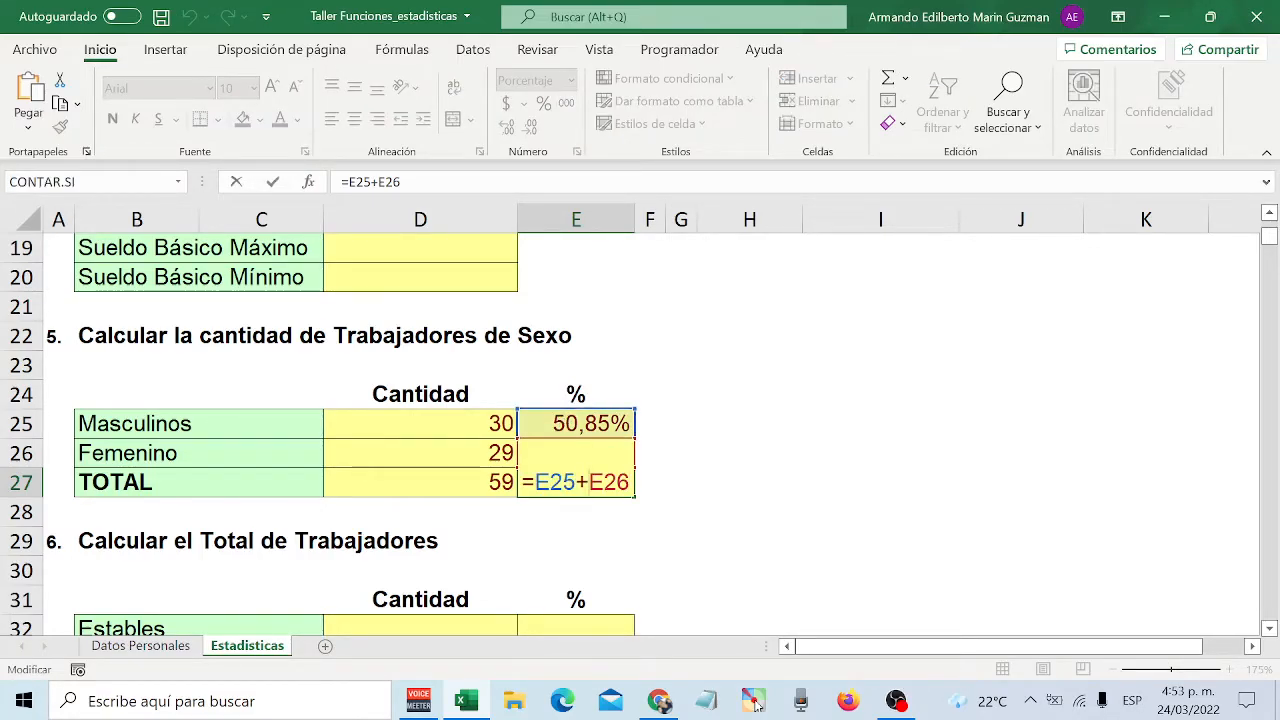
pyautogui.press('Return')
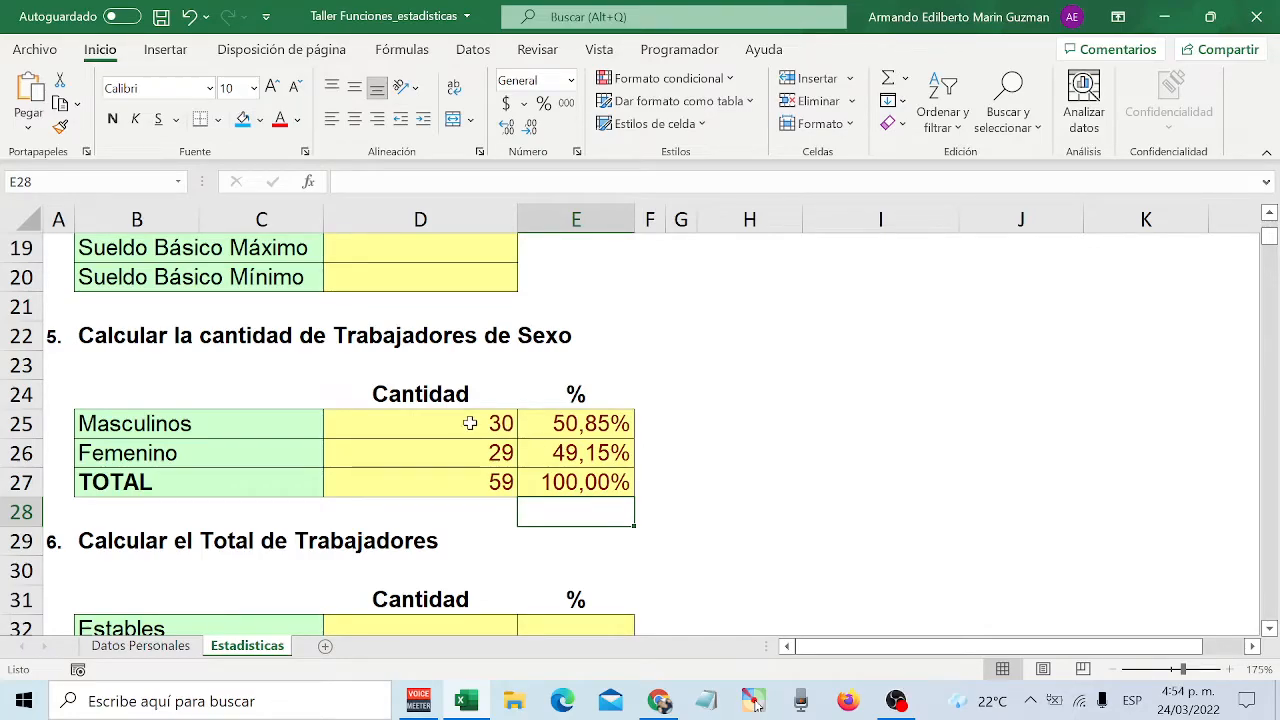
# - Examine the sexo range argument in the Masculinos CONTAR.SI formula in D25
pyautogui.doubleClick(474, 424)
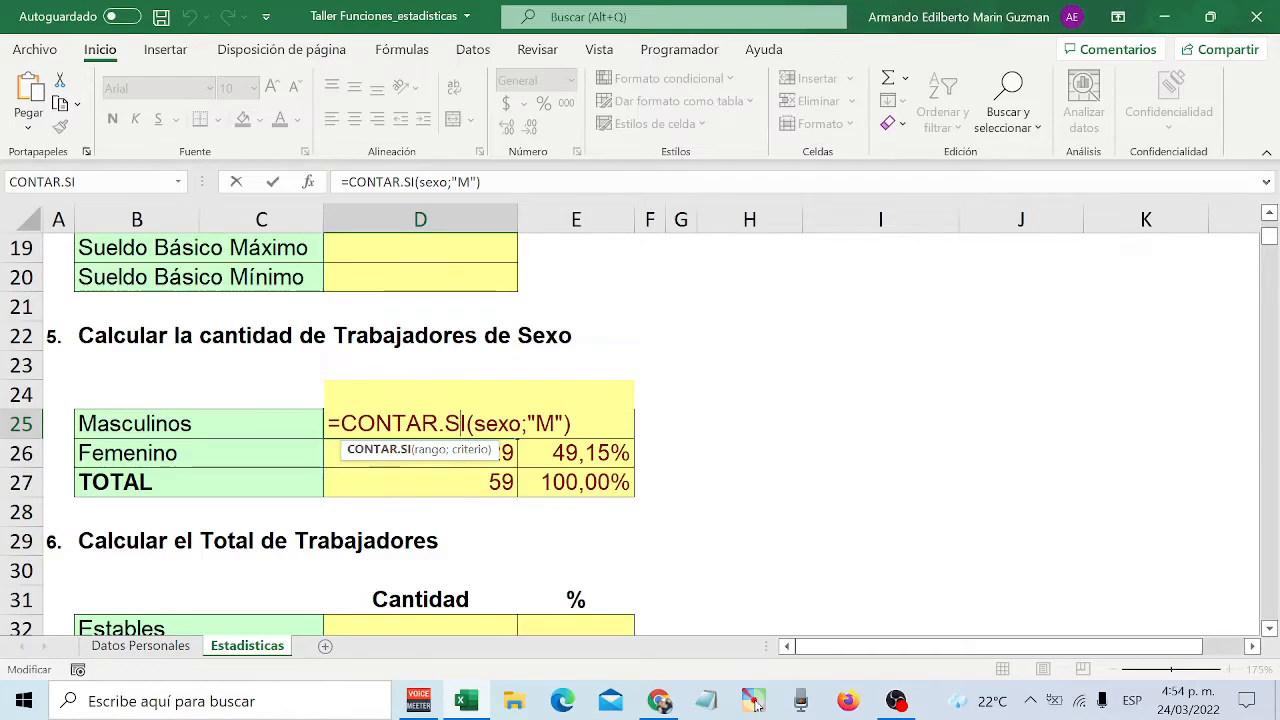
pyautogui.press('End')
pyautogui.press('Return')
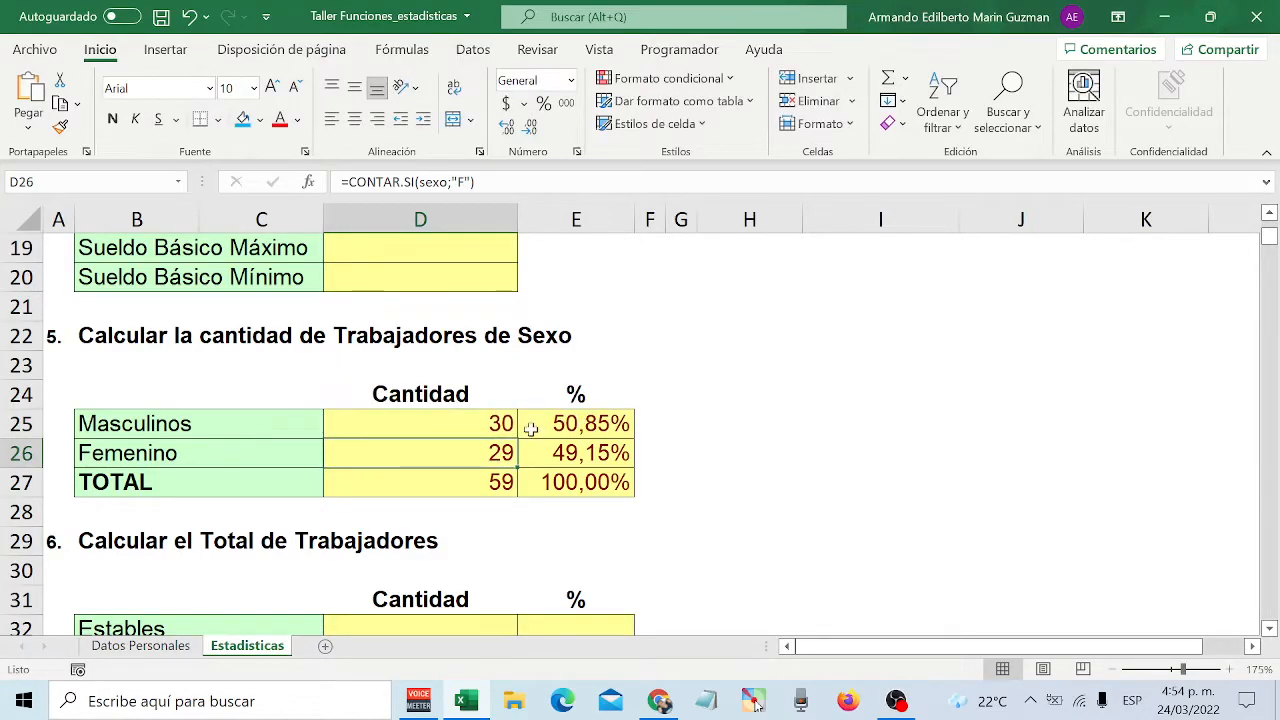
pyautogui.doubleClick(500, 424)
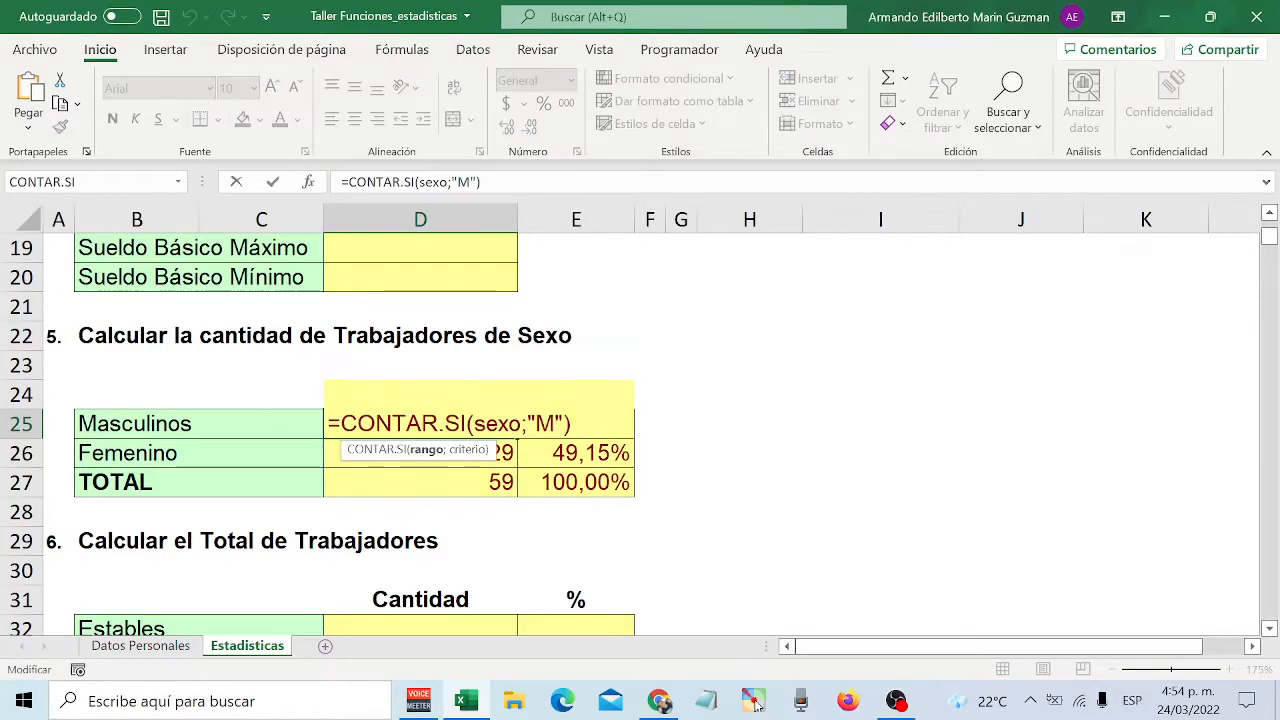
pyautogui.hotkey('shift', 'Right')
pyautogui.hotkey('shift', 'Right')
pyautogui.hotkey('shift', 'Right')
pyautogui.hotkey('shift', 'Right')
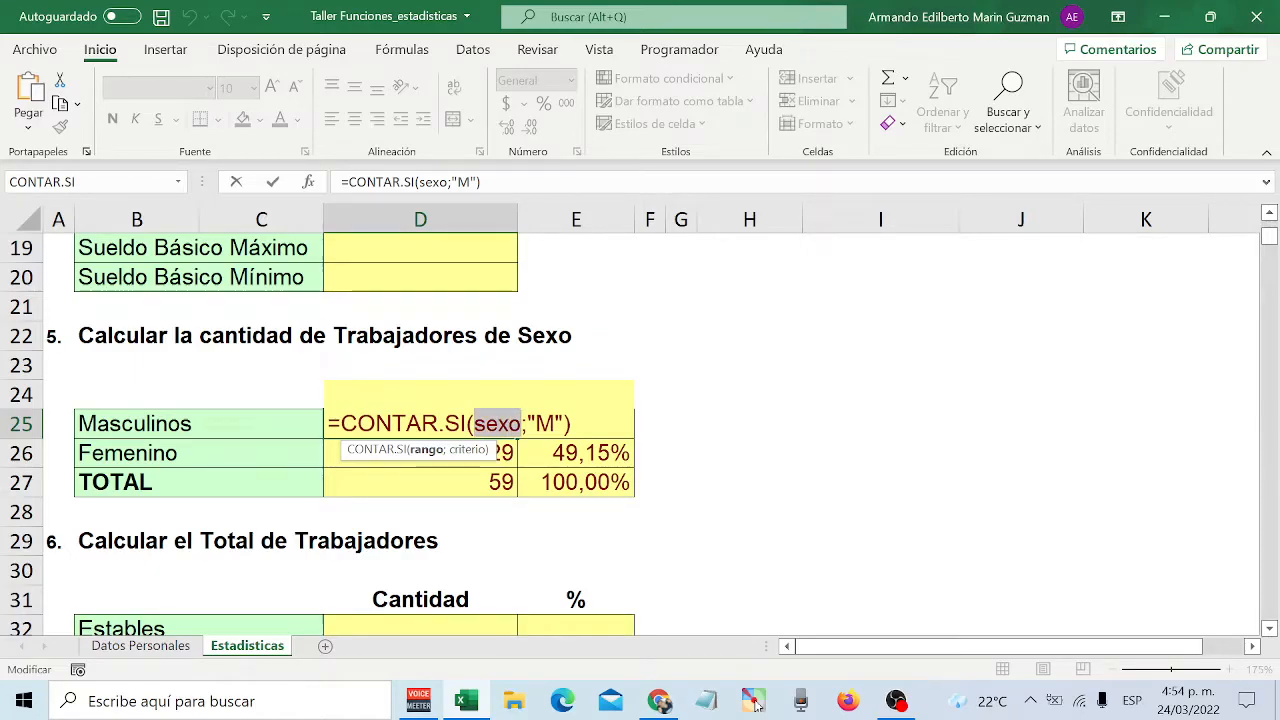
pyautogui.press('Return')
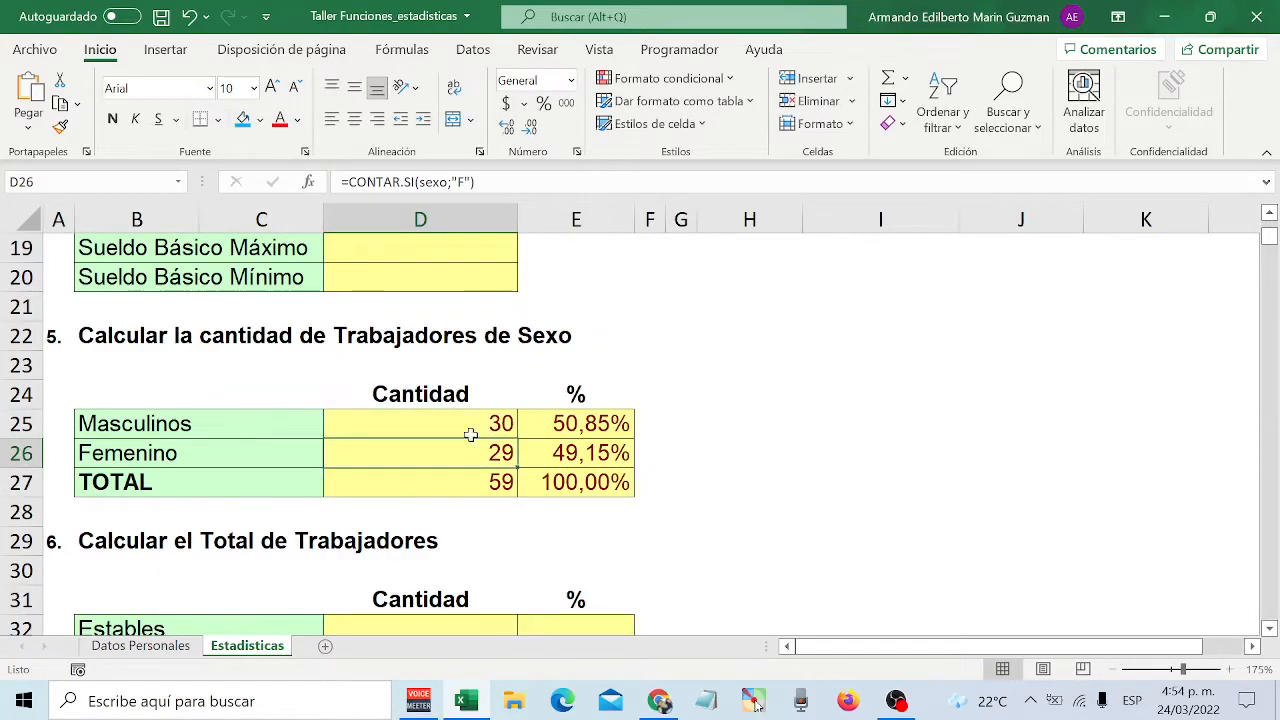
# - On the Datos Personales sheet, replace the mistaken entry in the first worker's SEXO cell E6 with M
pyautogui.click(117, 647)
pyautogui.scroll(3, 790, 518)
pyautogui.scroll(-1, 765, 467)
pyautogui.scroll(3, 765, 467)
pyautogui.scroll(5, 765, 467)
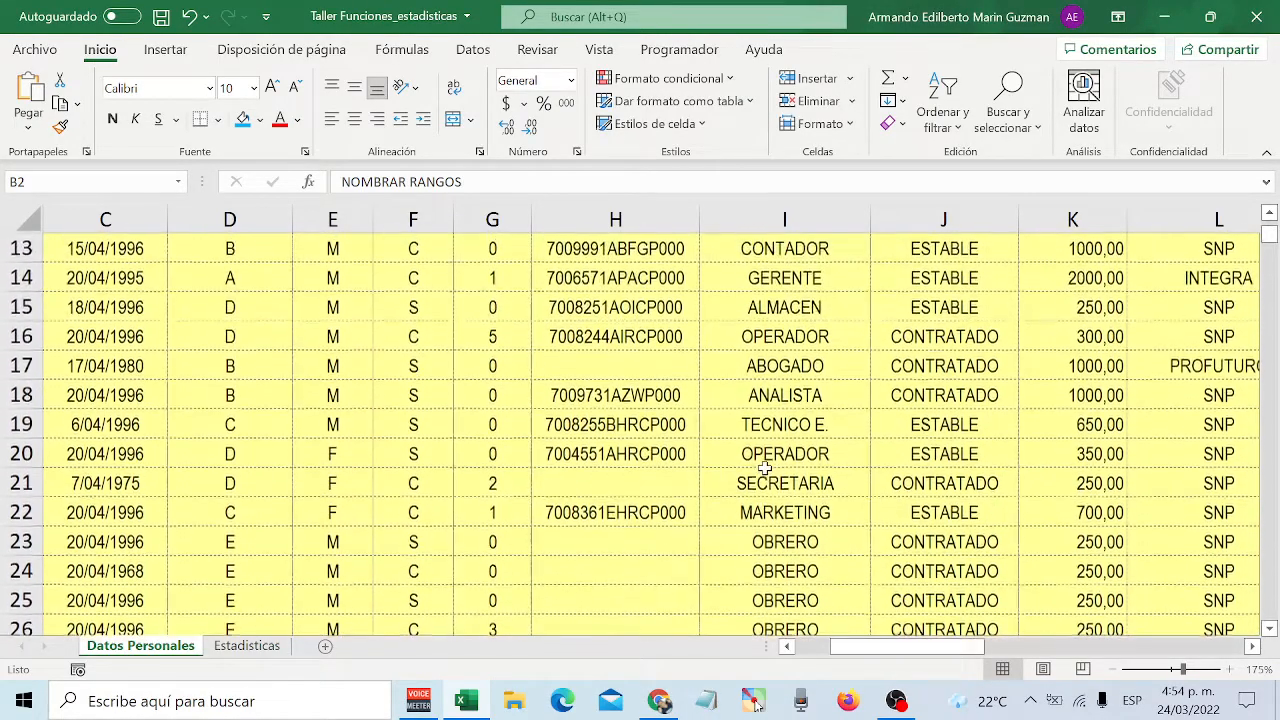
pyautogui.scroll(-1, 765, 467)
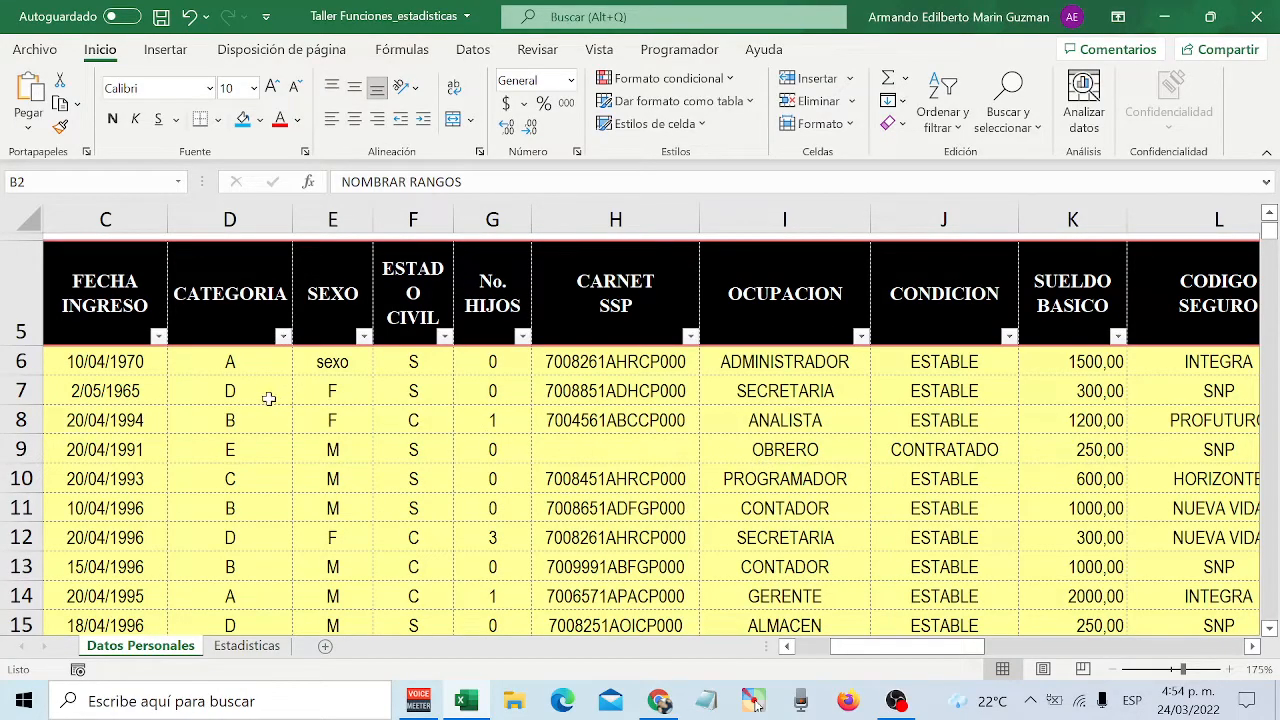
pyautogui.scroll(1, 357, 411)
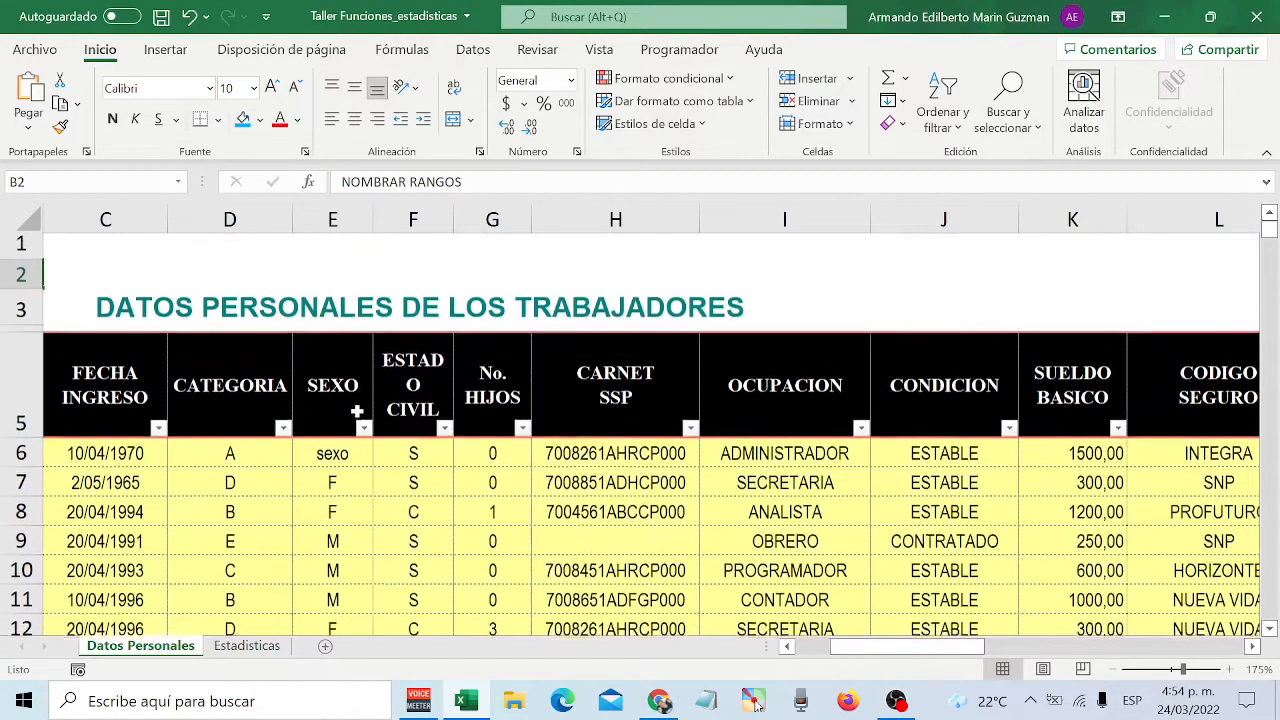
pyautogui.click(353, 459)
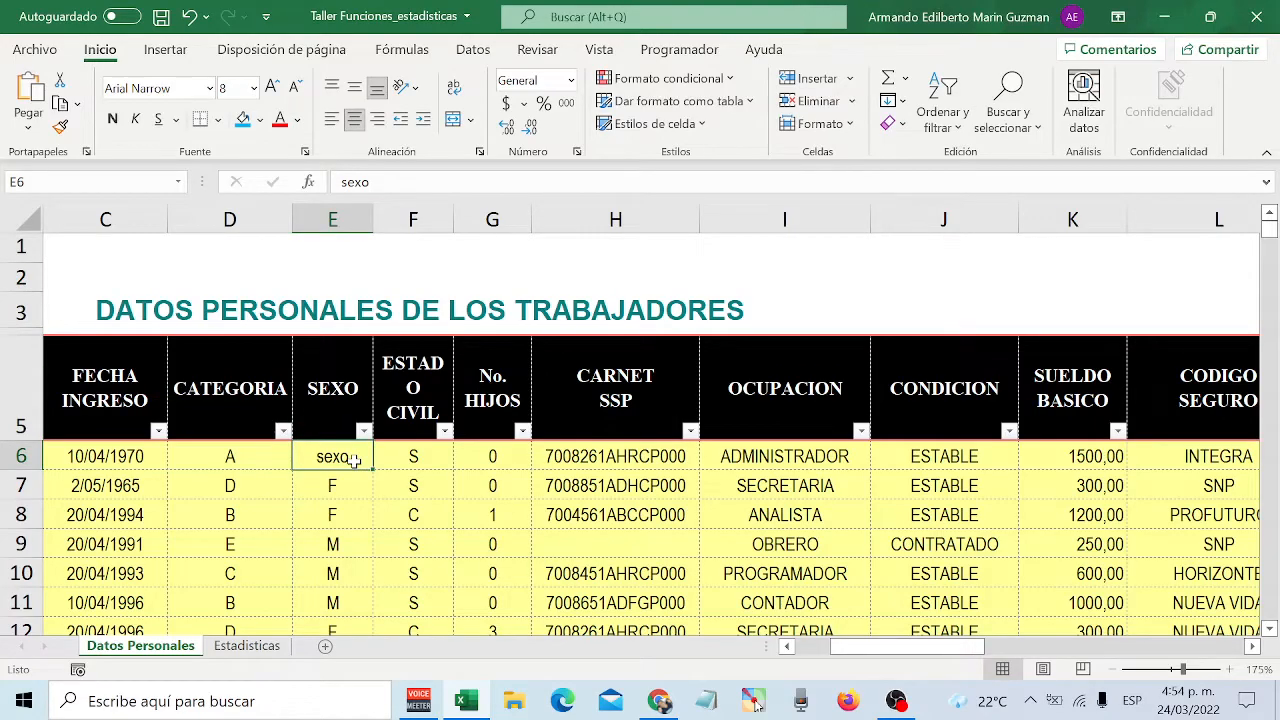
pyautogui.moveTo(864, 648); pyautogui.dragTo(831, 648)
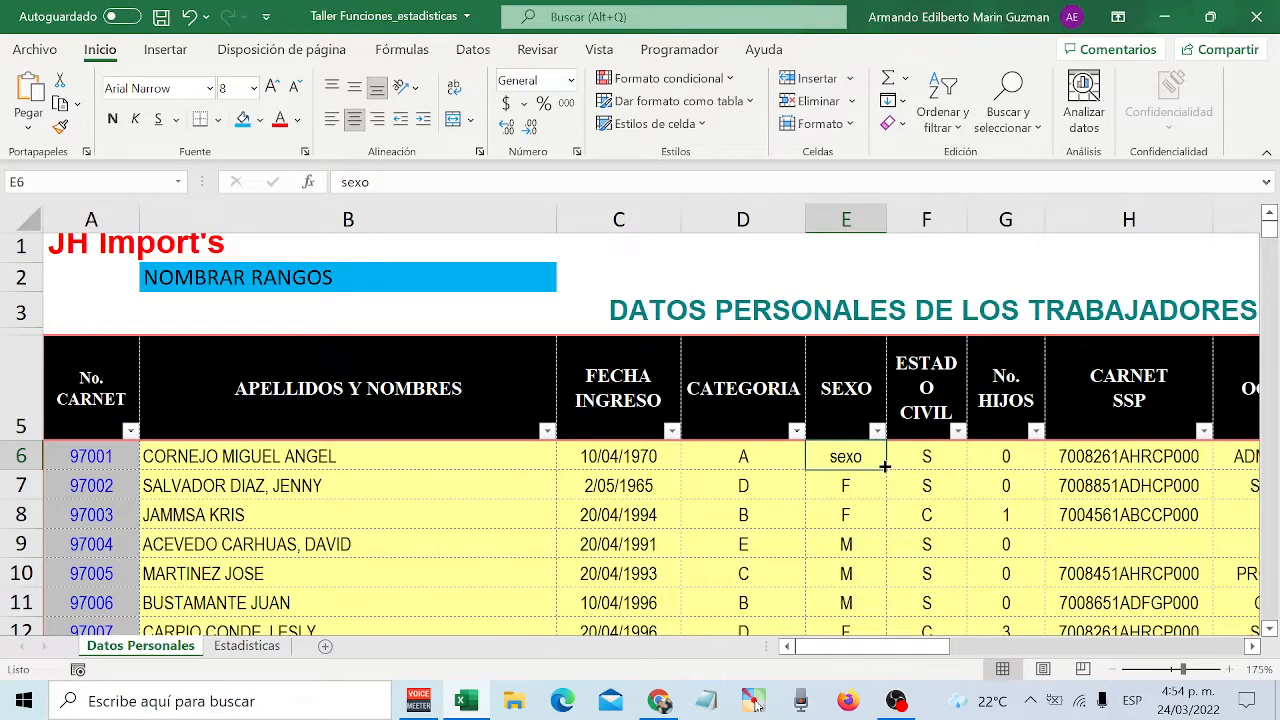
pyautogui.press('BackSpace')
pyautogui.write('M')
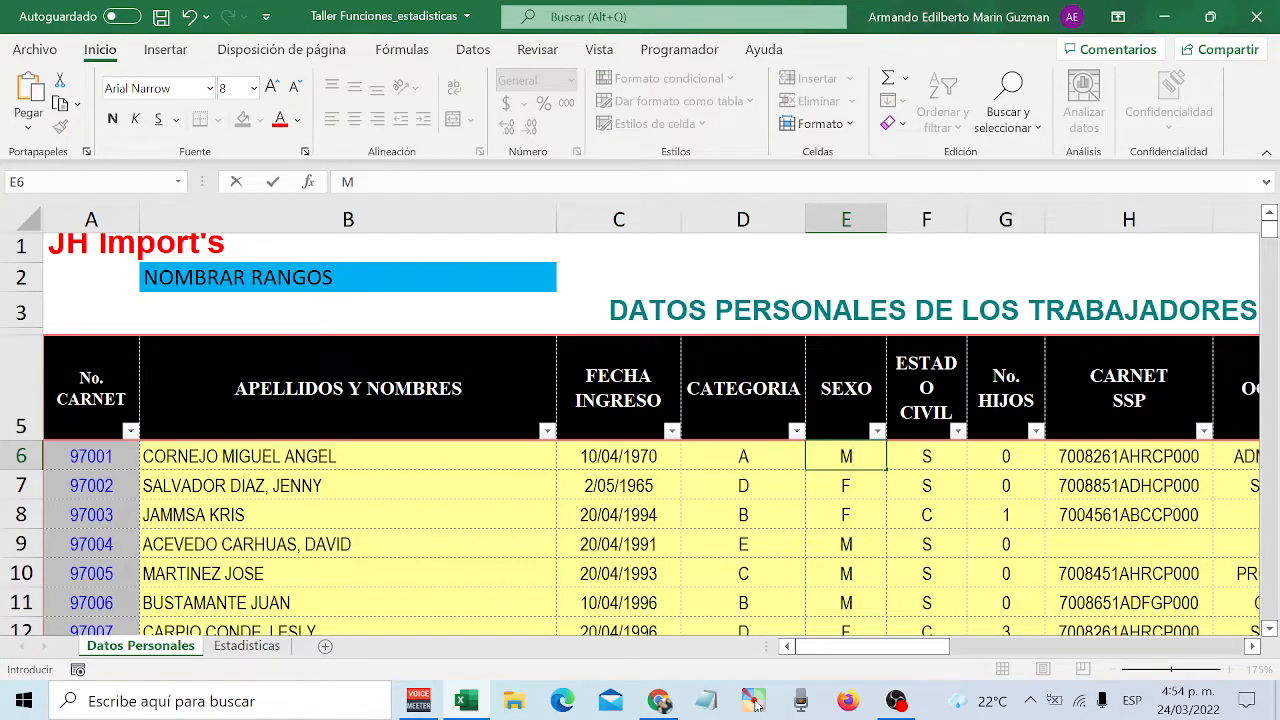
pyautogui.press('Return')
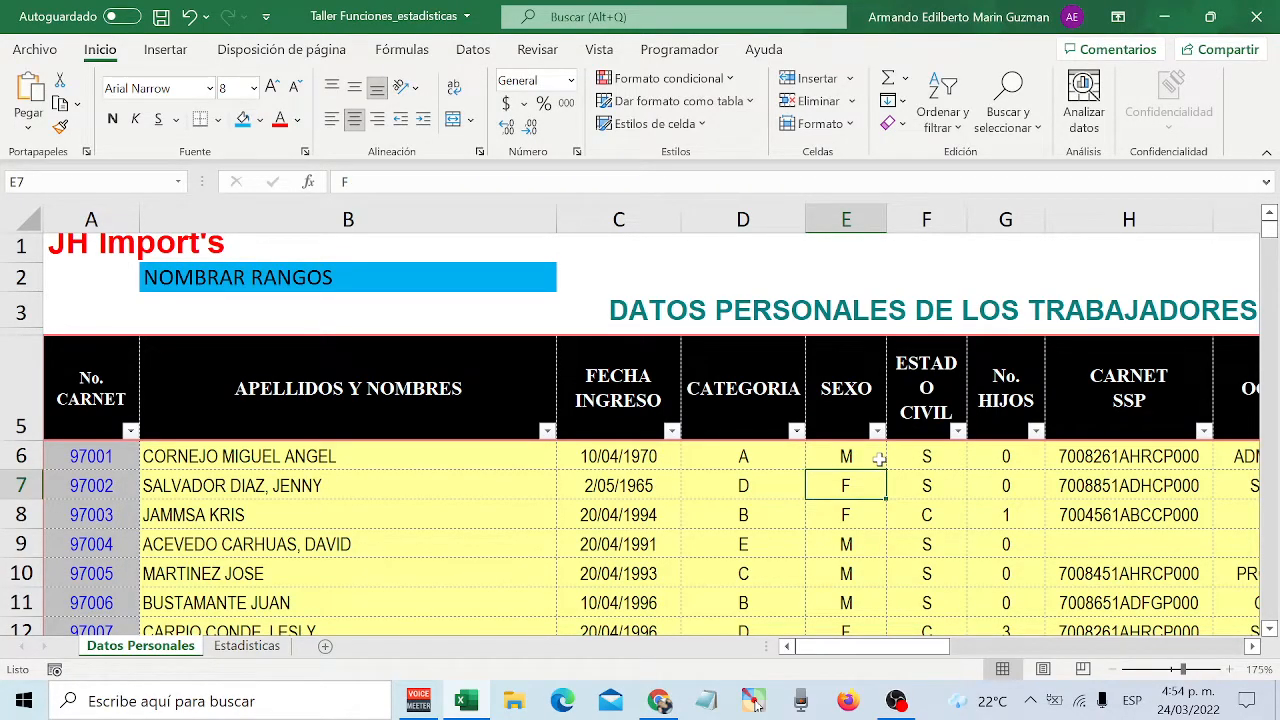
# - Return to the Estadisticas sheet and check the Masculinos count and its formula in D25
pyautogui.click(247, 646)
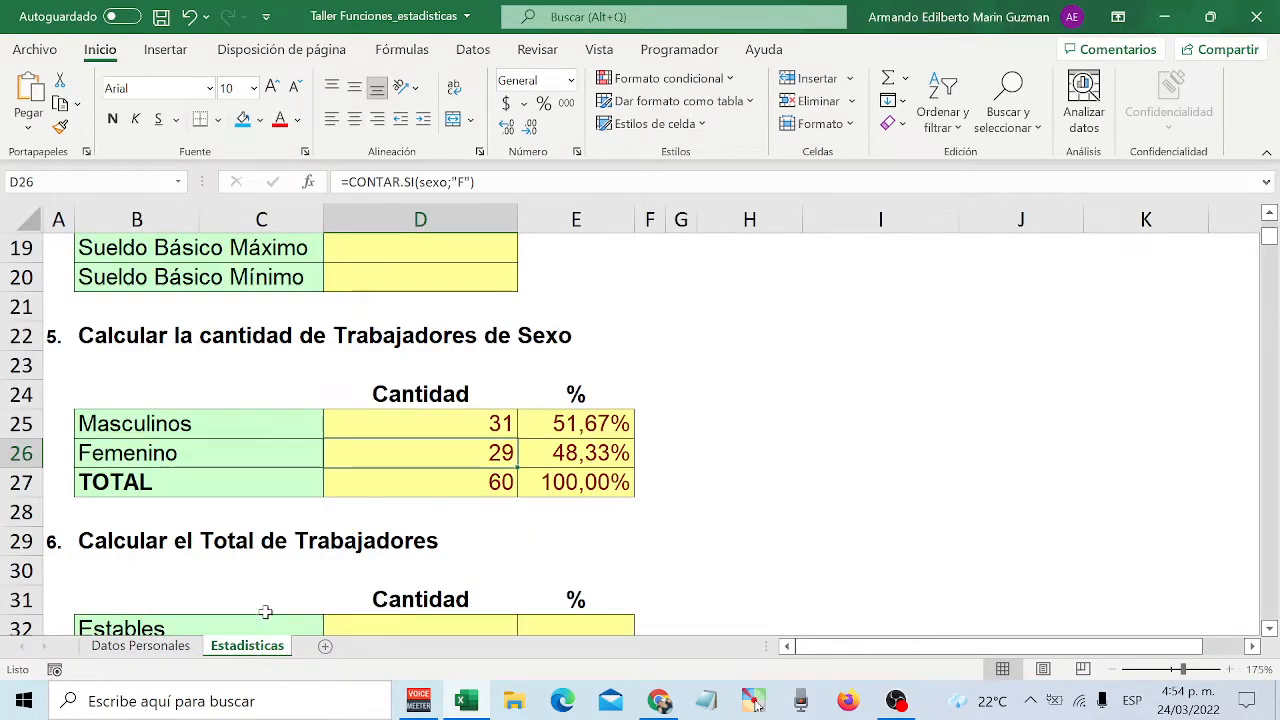
pyautogui.click(414, 420)
pyautogui.doubleClick(414, 420)
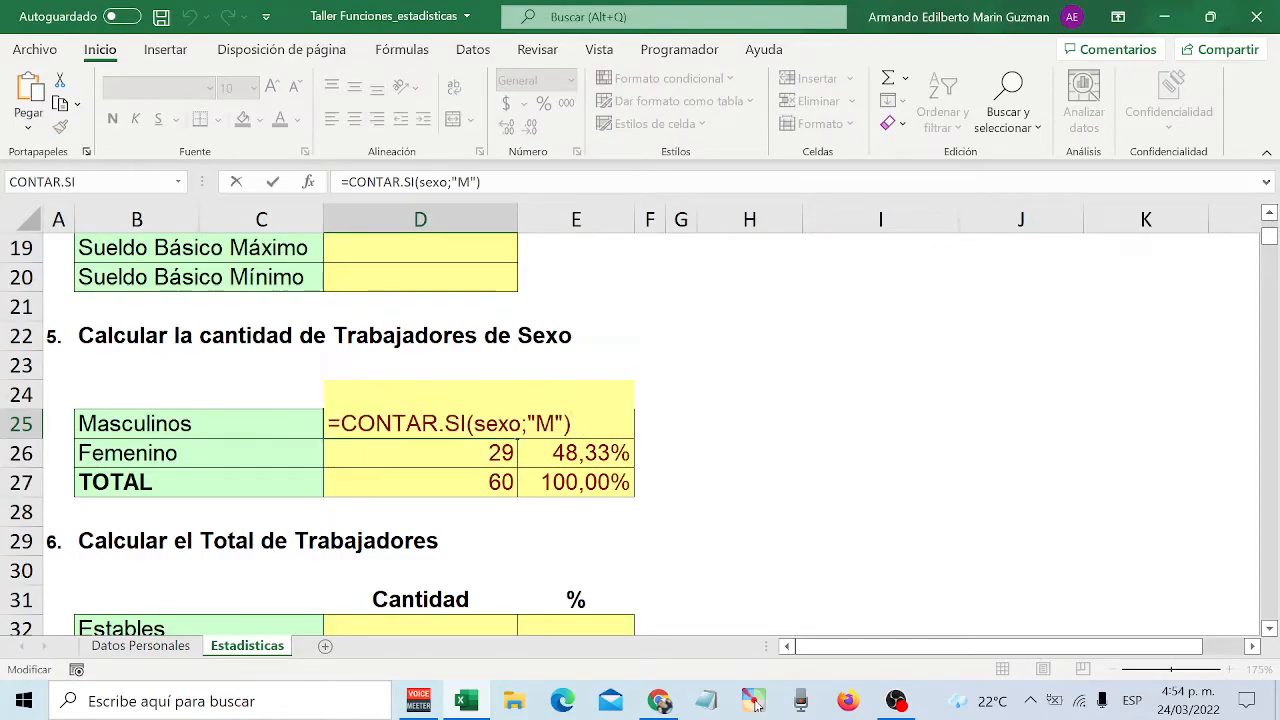
pyautogui.press('Return')
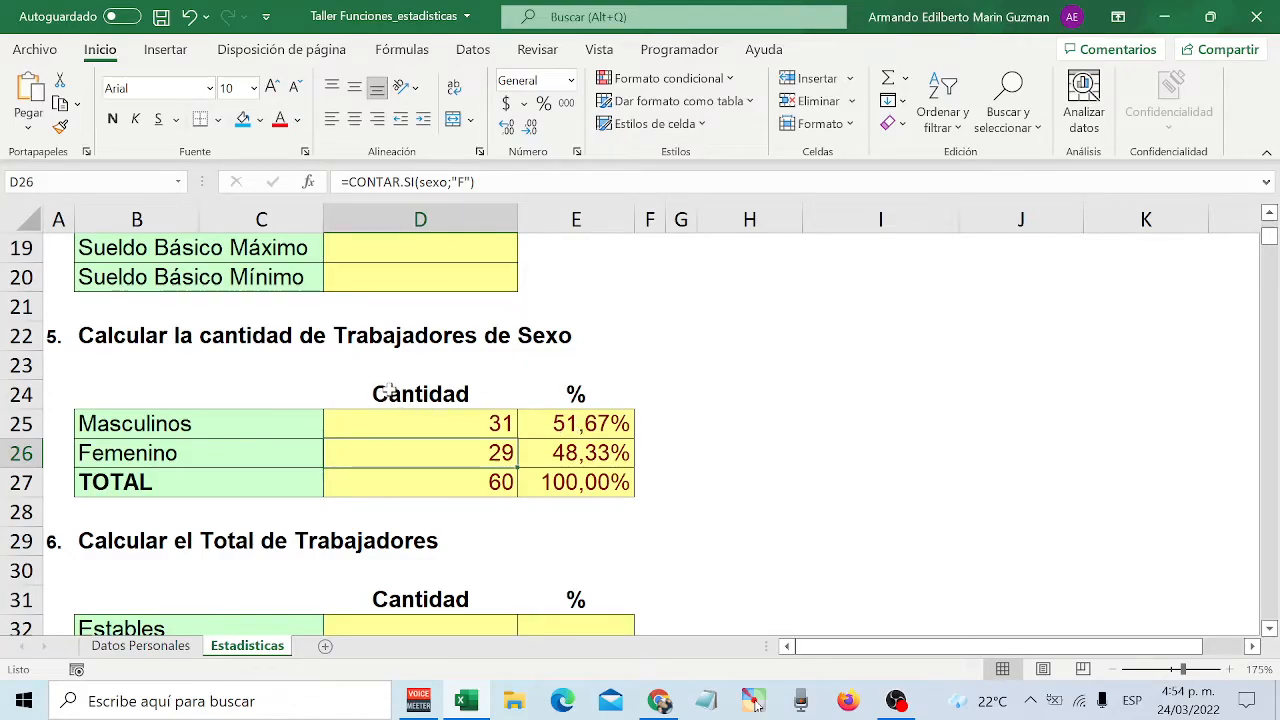
# - Look through exercises 6 to 9 on the Estadisticas sheet, including the workers and basic salaries by occupation tables
pyautogui.scroll(-1, 392, 383)
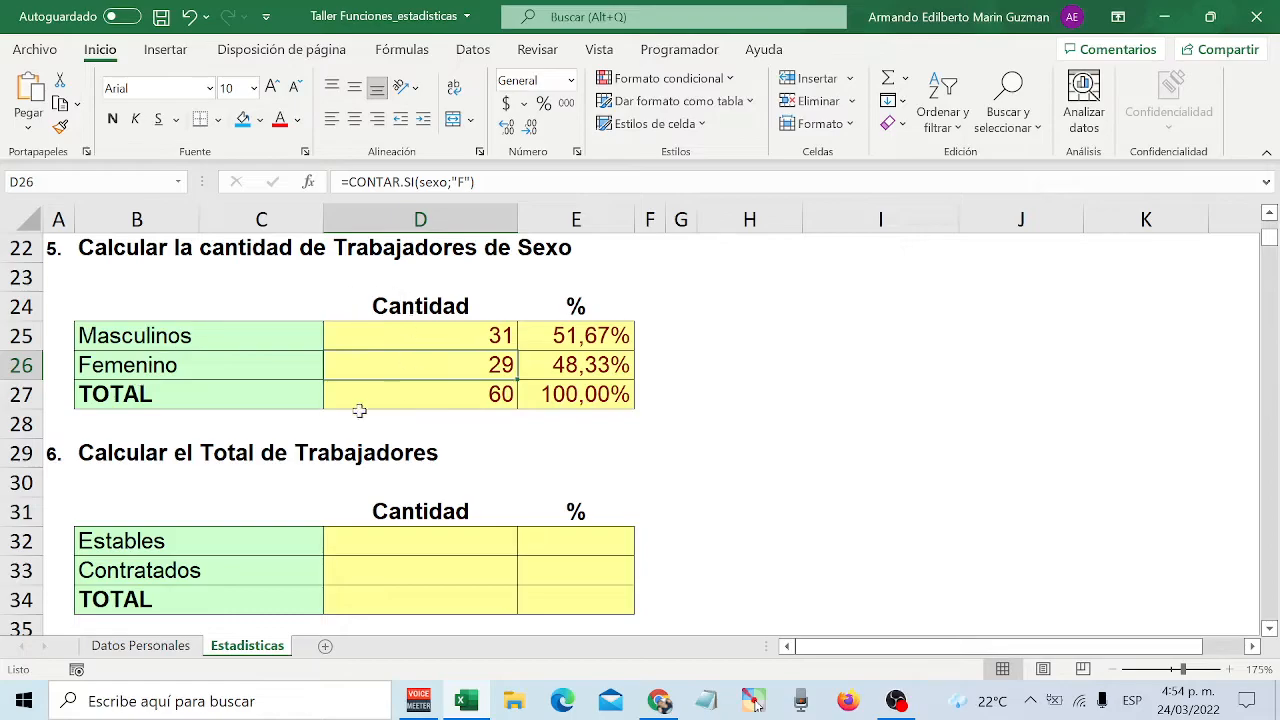
pyautogui.scroll(-3, 311, 406)
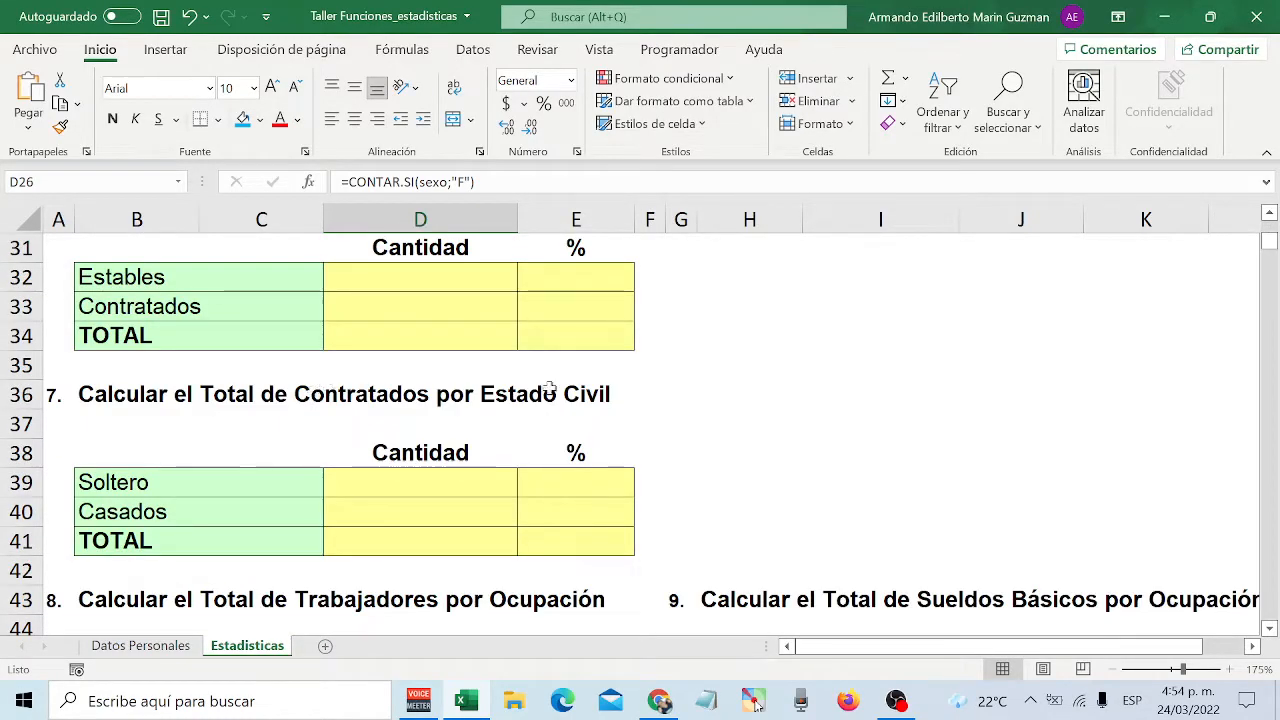
pyautogui.scroll(-1, 455, 408)
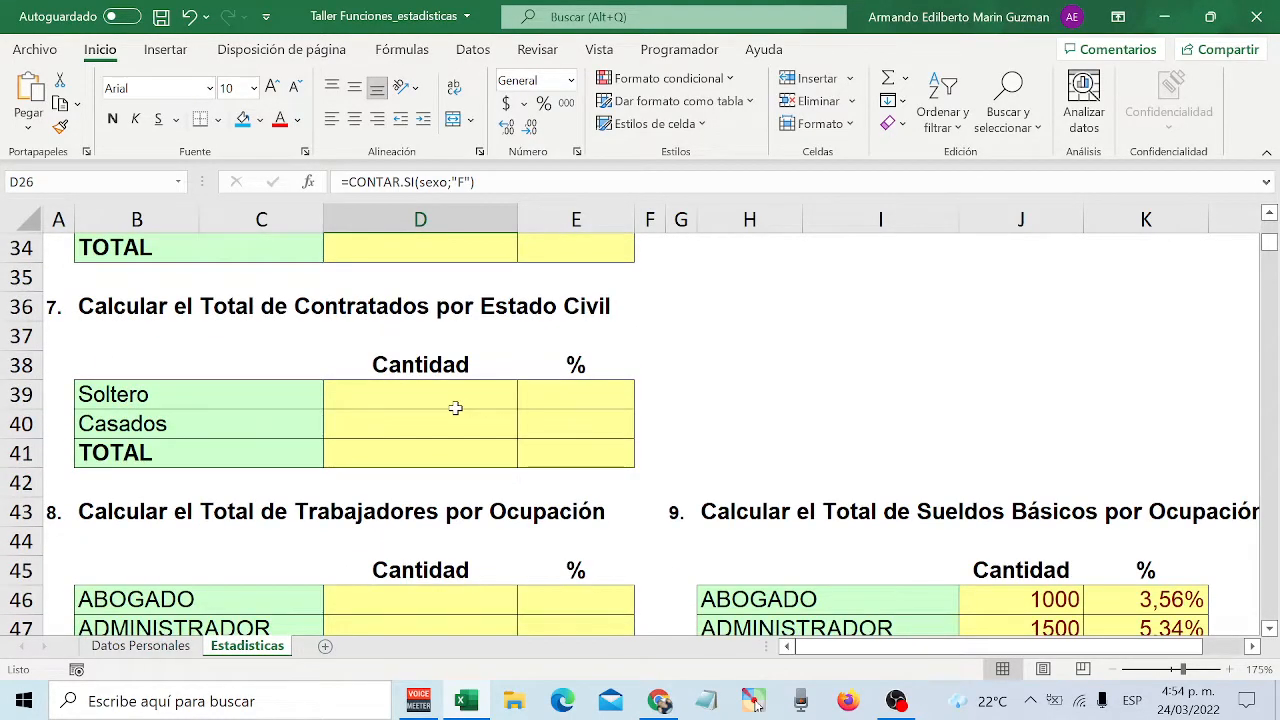
pyautogui.scroll(-2, 455, 408)
pyautogui.scroll(-1, 455, 408)
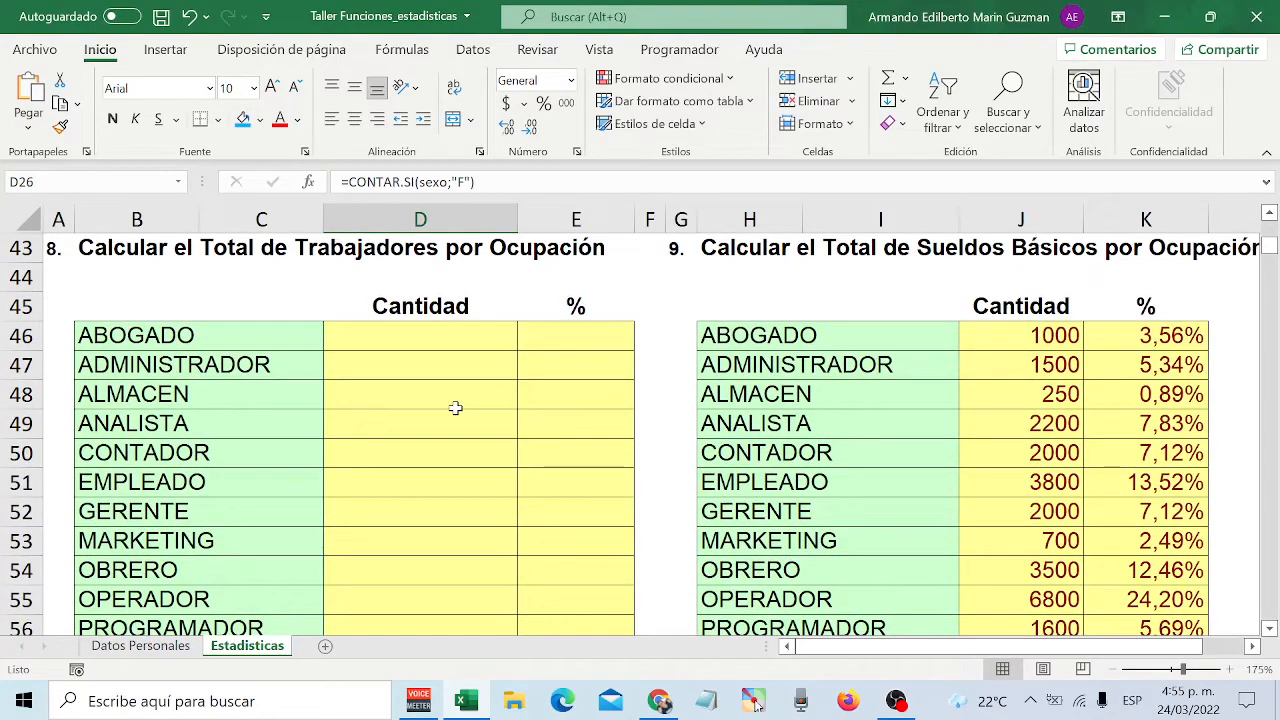
pyautogui.click(1251, 646)
pyautogui.click(788, 647)
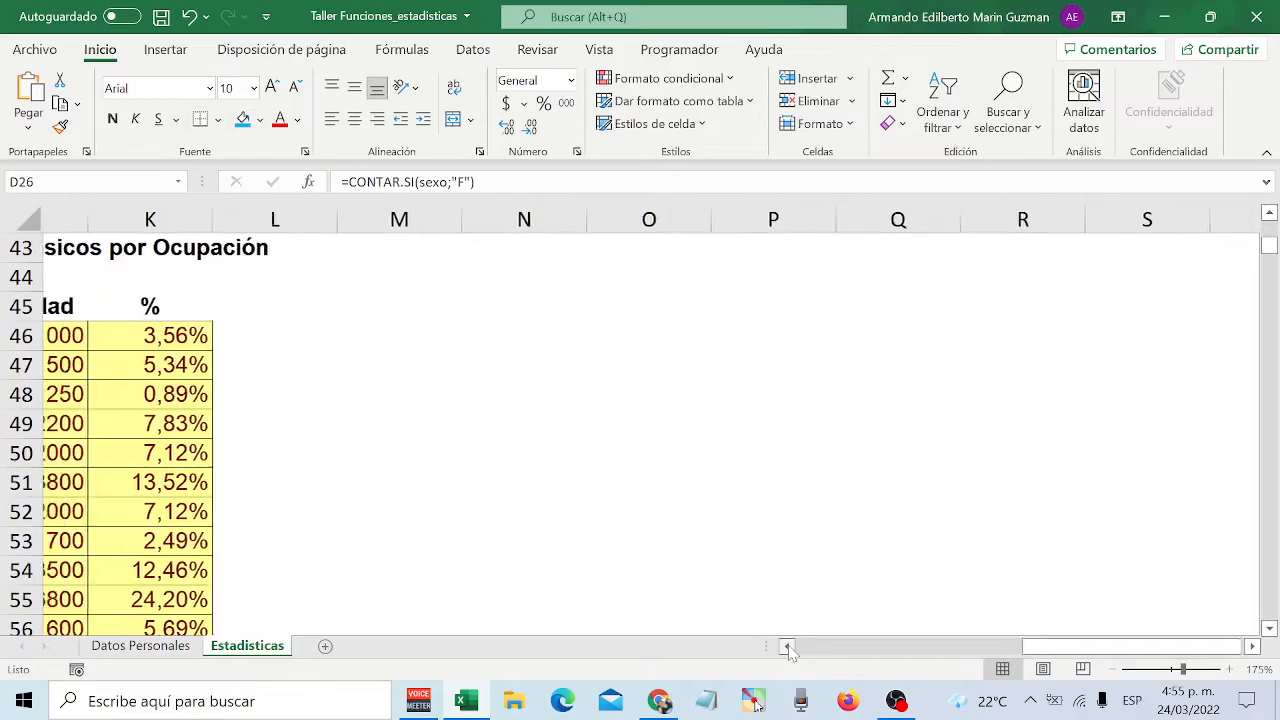
pyautogui.click(788, 647)
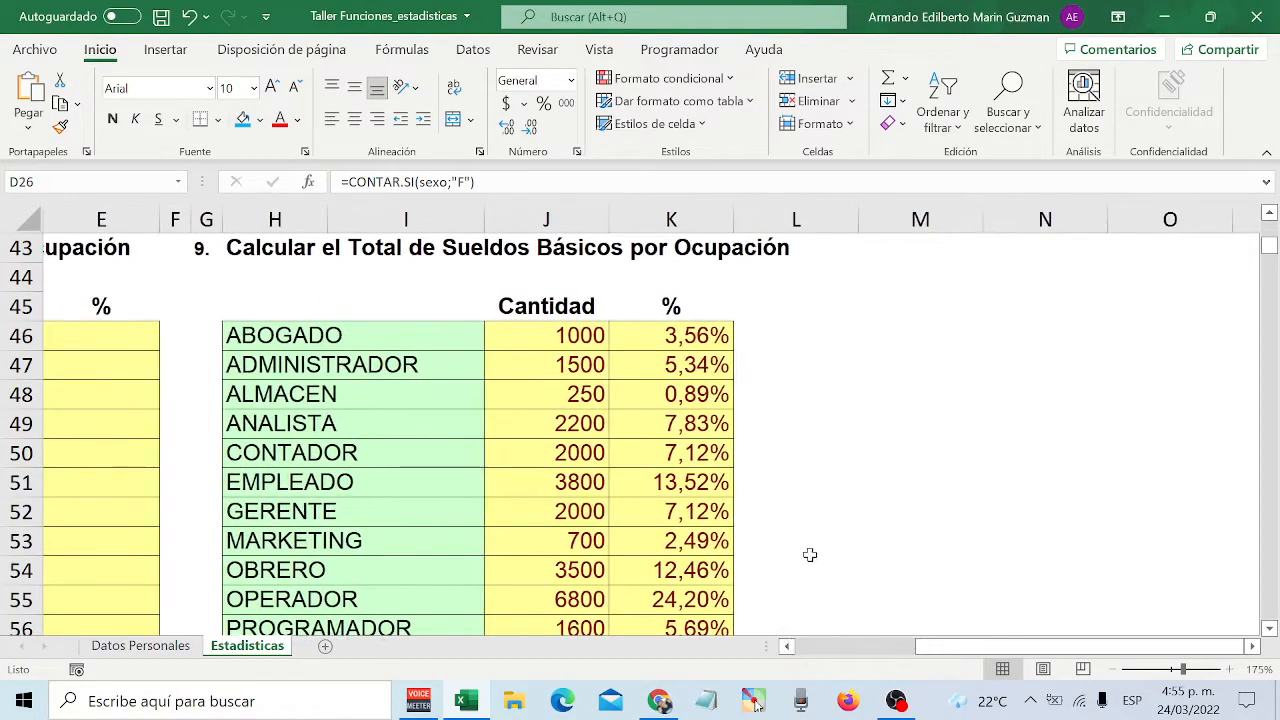
# - Open the ABOGADO total's formula in J46 and examine its SUMAR.SI.CONJUNTO function name
pyautogui.scroll(1, 846, 506)
pyautogui.click(512, 413)
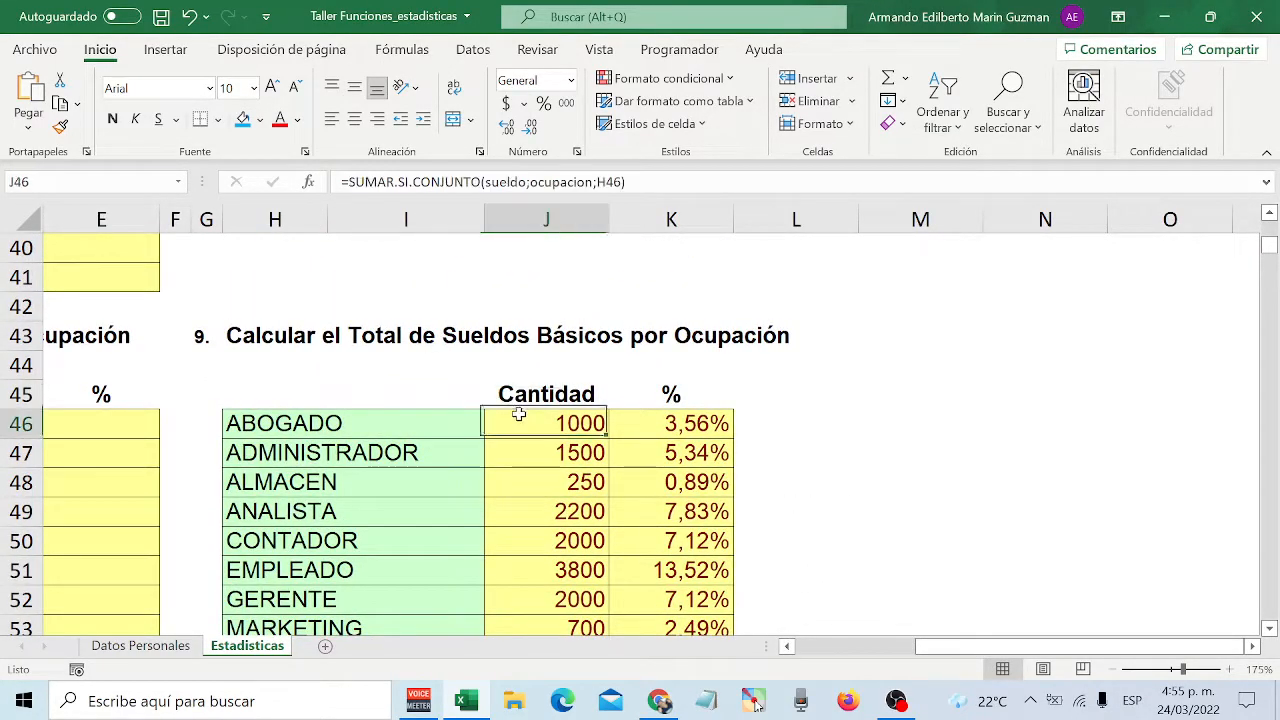
pyautogui.doubleClick(514, 414)
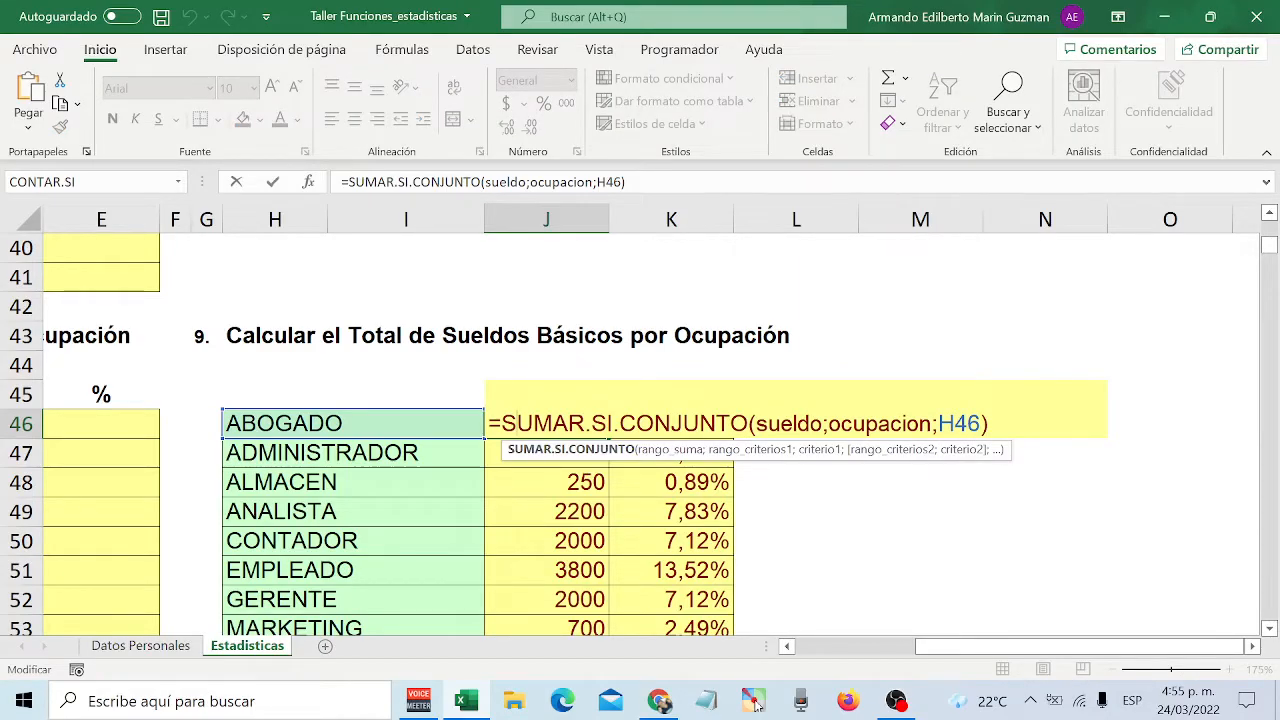
pyautogui.hotkey('shift', 'Right')
pyautogui.hotkey('shift', 'Right')
pyautogui.hotkey('shift', 'Right')
pyautogui.hotkey('shift', 'Right')
pyautogui.hotkey('shift', 'Right')
pyautogui.hotkey('shift', 'Right')
pyautogui.hotkey('shift', 'Right')
pyautogui.hotkey('shift', 'Right')
pyautogui.hotkey('shift', 'Right')
pyautogui.hotkey('shift', 'Right')
pyautogui.hotkey('shift', 'Right')
pyautogui.hotkey('shift', 'Right')
pyautogui.hotkey('shift', 'Right')
pyautogui.hotkey('shift', 'Right')
pyautogui.hotkey('shift', 'Right')
pyautogui.hotkey('shift', 'Right')
pyautogui.hotkey('shift', 'Right')
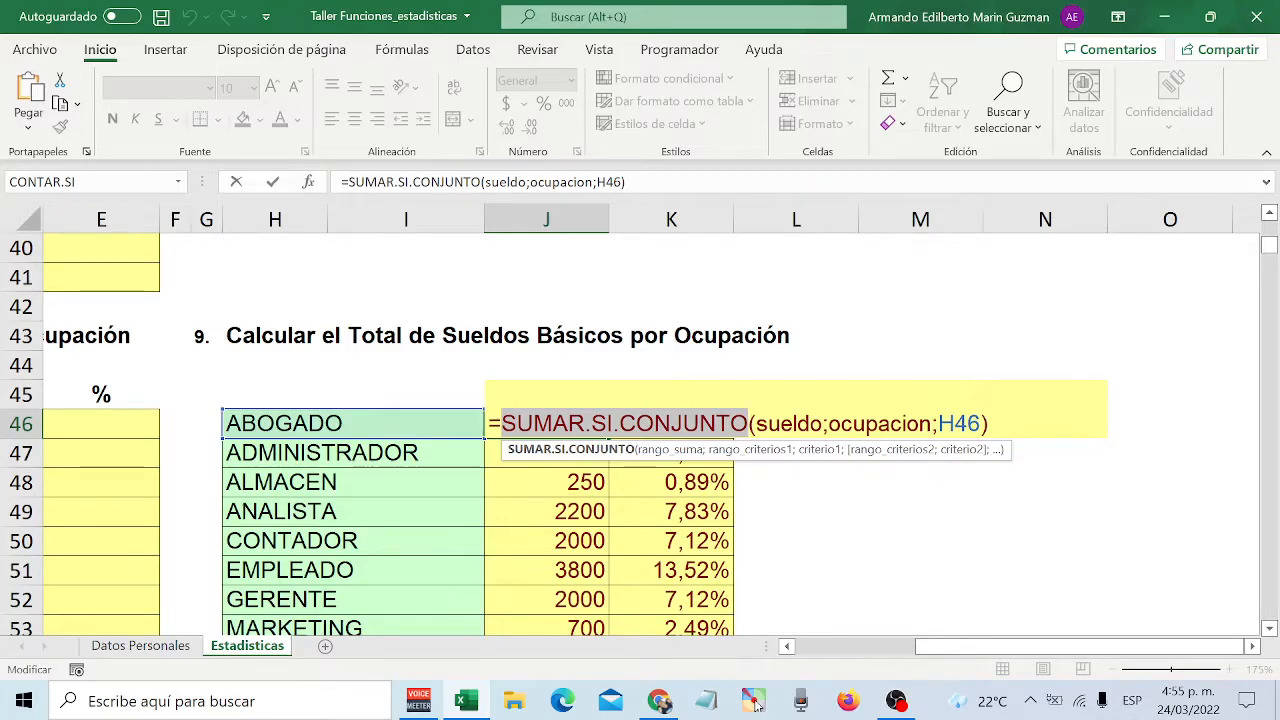
pyautogui.click(636, 423)
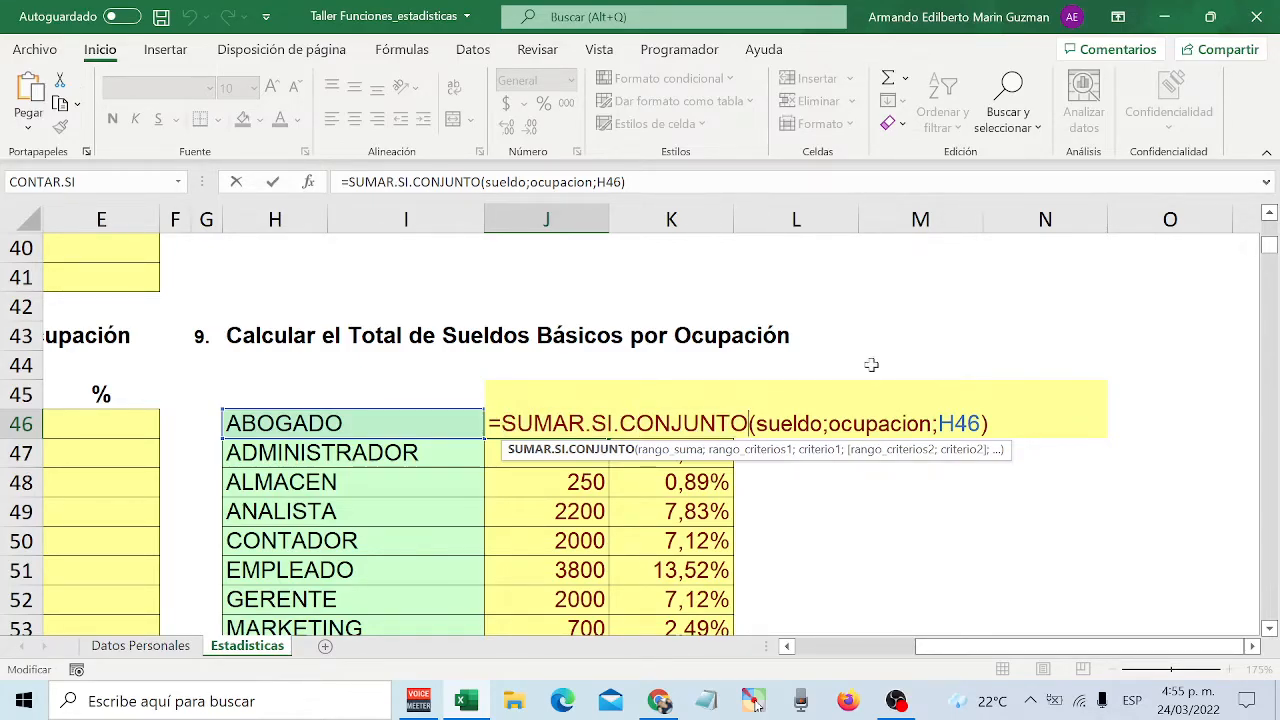
# - Erase the function name in the J46 formula and re-enter it as SUMAR.SI.CONJUNTO, keeping its arguments
pyautogui.press('Right')
pyautogui.press('Right')
pyautogui.press('Right')
pyautogui.press('Right')
pyautogui.press('Right')
pyautogui.press('Right')
pyautogui.press('Right')
pyautogui.press('BackSpace')
pyautogui.press('BackSpace')
pyautogui.press('BackSpace')
pyautogui.press('BackSpace')
pyautogui.press('BackSpace')
pyautogui.press('BackSpace')
pyautogui.press('BackSpace')
pyautogui.press('BackSpace')
pyautogui.press('BackSpace')
pyautogui.press('BackSpace')
pyautogui.press('BackSpace')
pyautogui.press('BackSpace')
pyautogui.press('BackSpace')
pyautogui.press('BackSpace')
pyautogui.press('BackSpace')
pyautogui.press('BackSpace')
pyautogui.press('BackSpace')
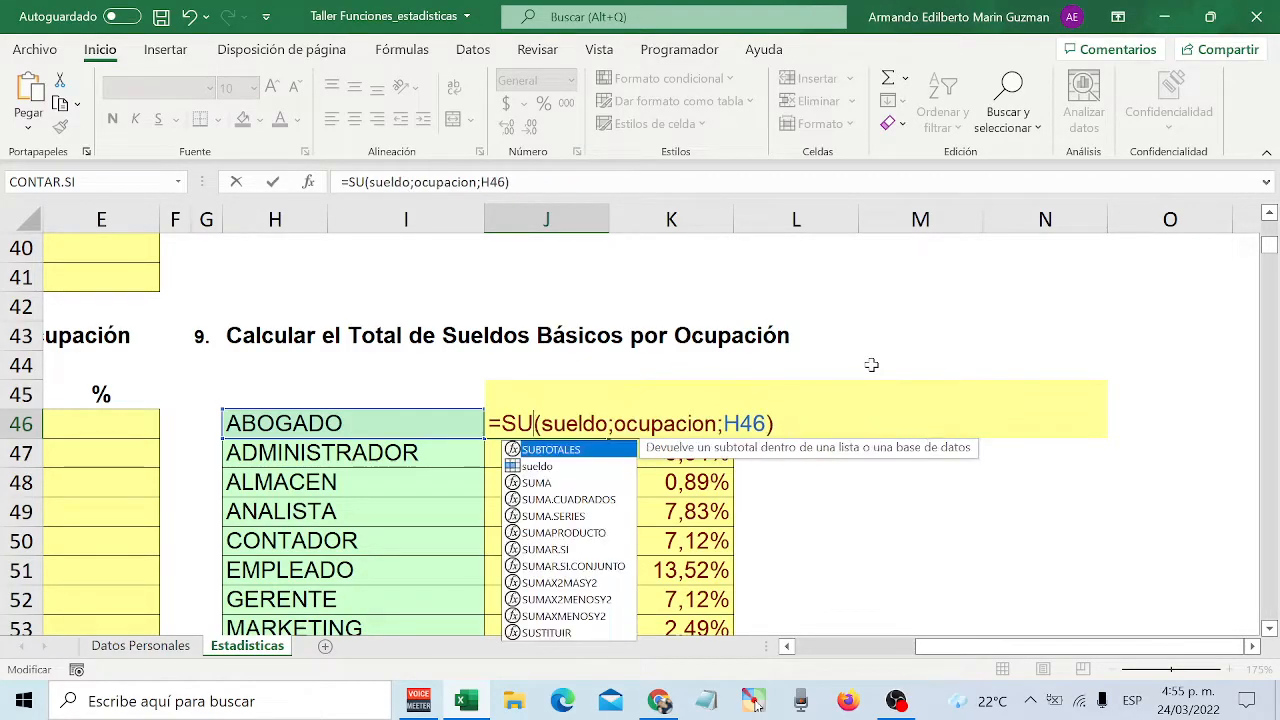
pyautogui.write('SUMAR.SI')
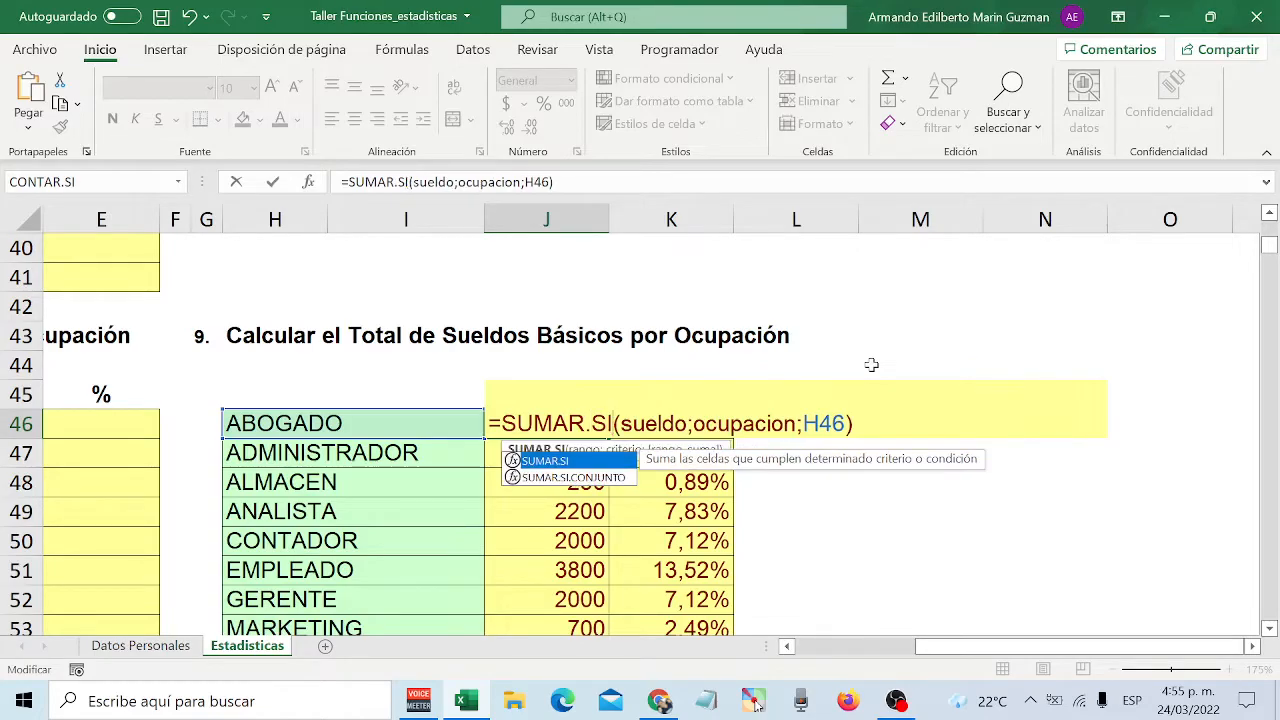
pyautogui.doubleClick(560, 477)
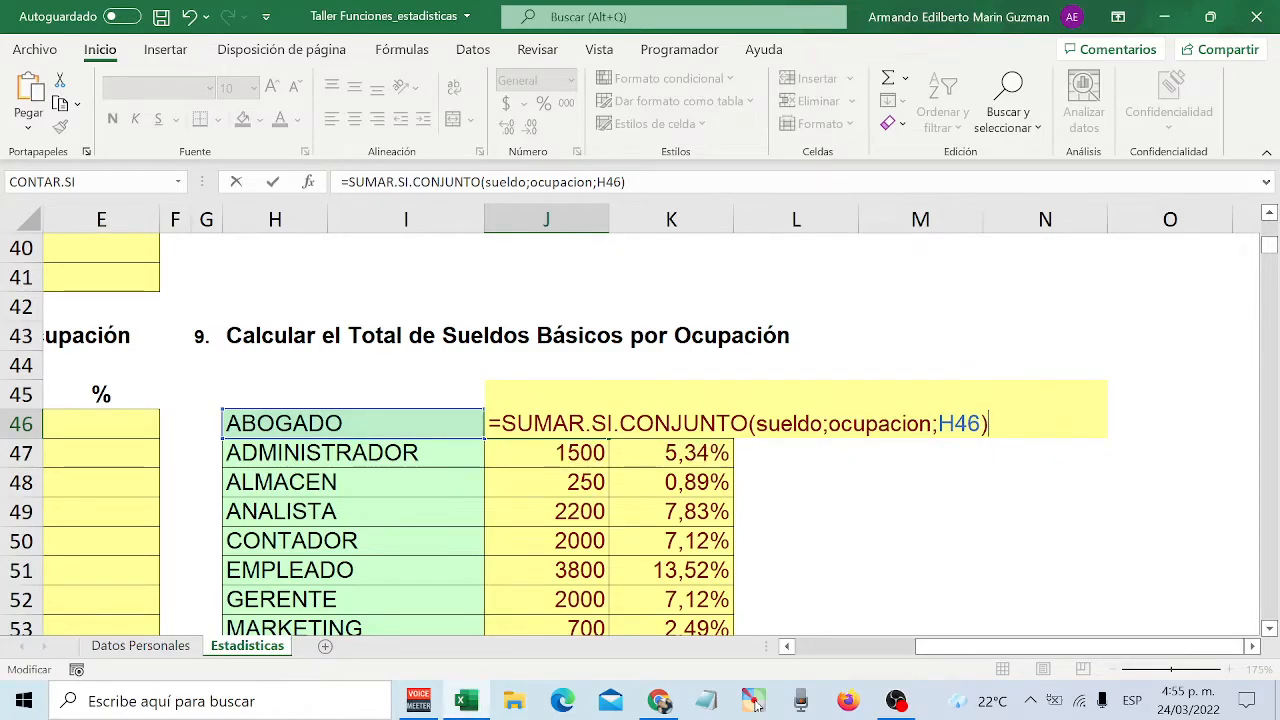
# - Re-enter the J46 formula's arguments with sueldo as the sum range and ocupacion as the criteria range
pyautogui.press('BackSpace')
pyautogui.press('BackSpace')
pyautogui.press('BackSpace')
pyautogui.press('BackSpace')
pyautogui.press('BackSpace')
pyautogui.press('BackSpace')
pyautogui.press('BackSpace')
pyautogui.press('BackSpace')
pyautogui.press('BackSpace')
pyautogui.press('BackSpace')
pyautogui.press('BackSpace')
pyautogui.press('BackSpace')
pyautogui.press('BackSpace')
pyautogui.press('BackSpace')
pyautogui.press('BackSpace')
pyautogui.press('BackSpace')
pyautogui.press('BackSpace')
pyautogui.press('BackSpace')
pyautogui.press('BackSpace')
pyautogui.press('BackSpace')
pyautogui.press('BackSpace')
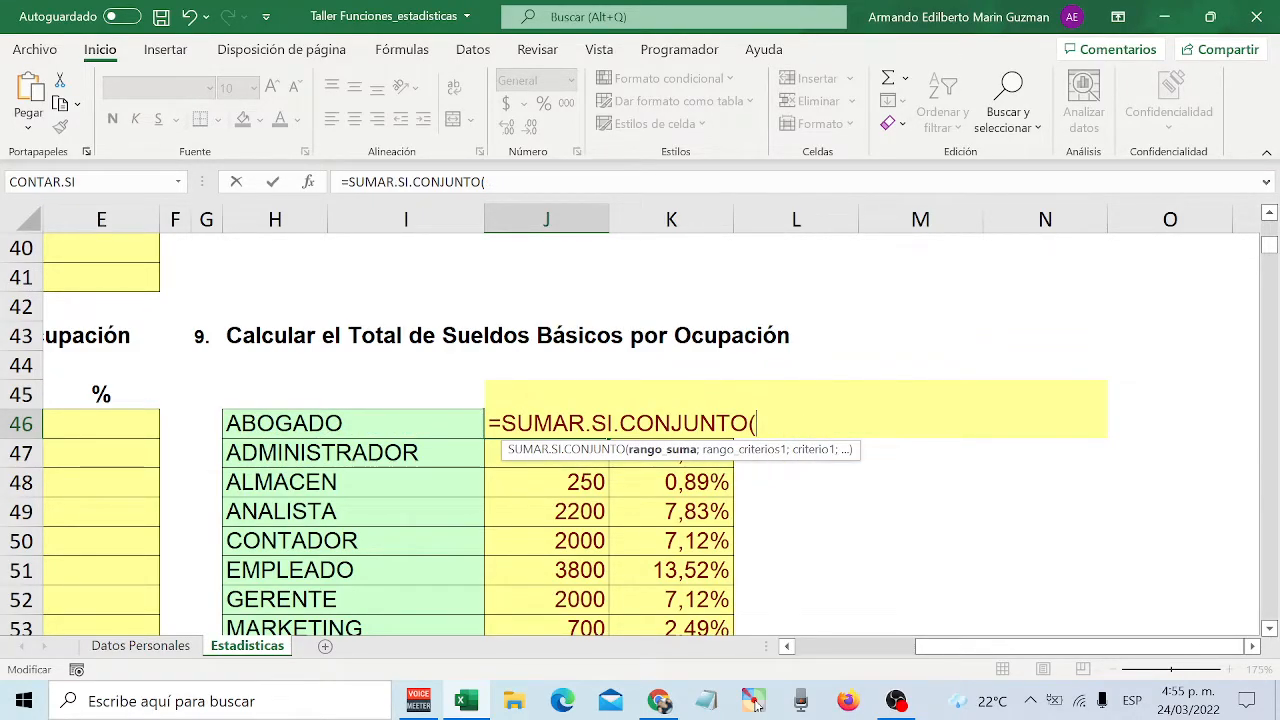
pyautogui.press('BackSpace')
pyautogui.write('SUELSO')
pyautogui.press('BackSpace')
pyautogui.press('BackSpace')
pyautogui.press('BackSpace')
pyautogui.press('BackSpace')
pyautogui.press('BackSpace')
pyautogui.press('BackSpace')
pyautogui.write('sue')
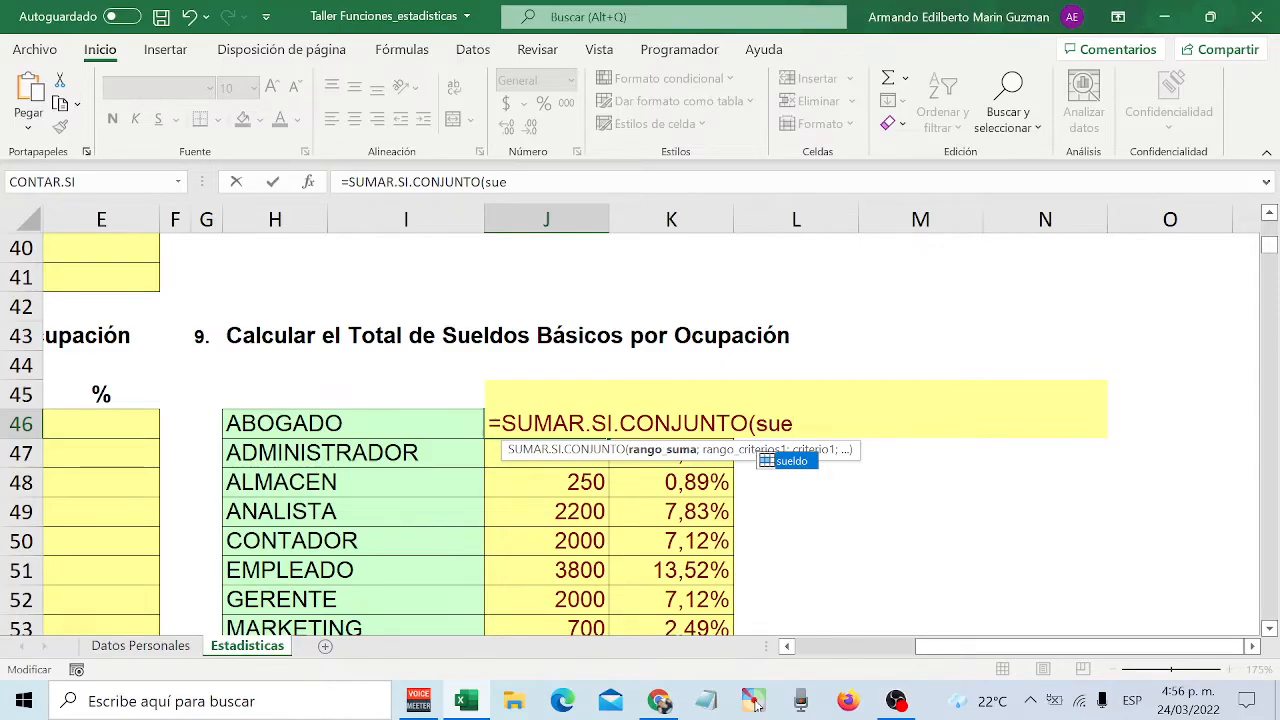
pyautogui.write('l')
pyautogui.doubleClick(765, 461)
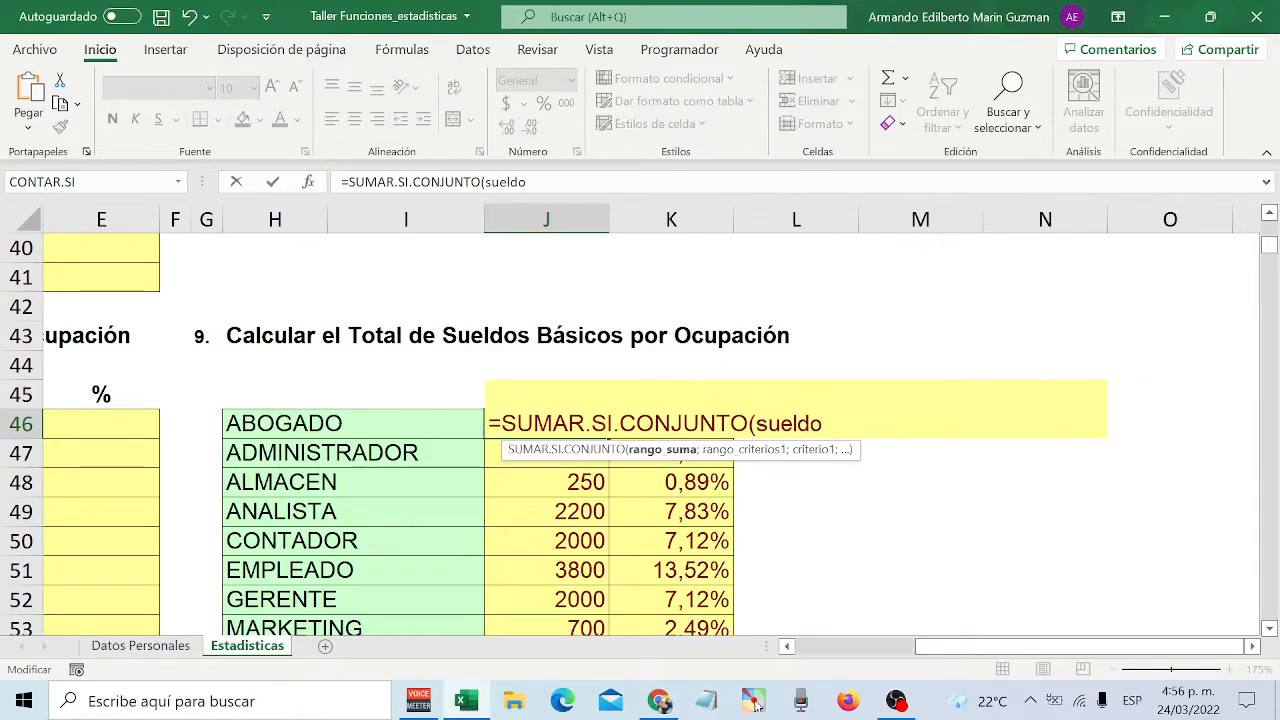
pyautogui.write(';')
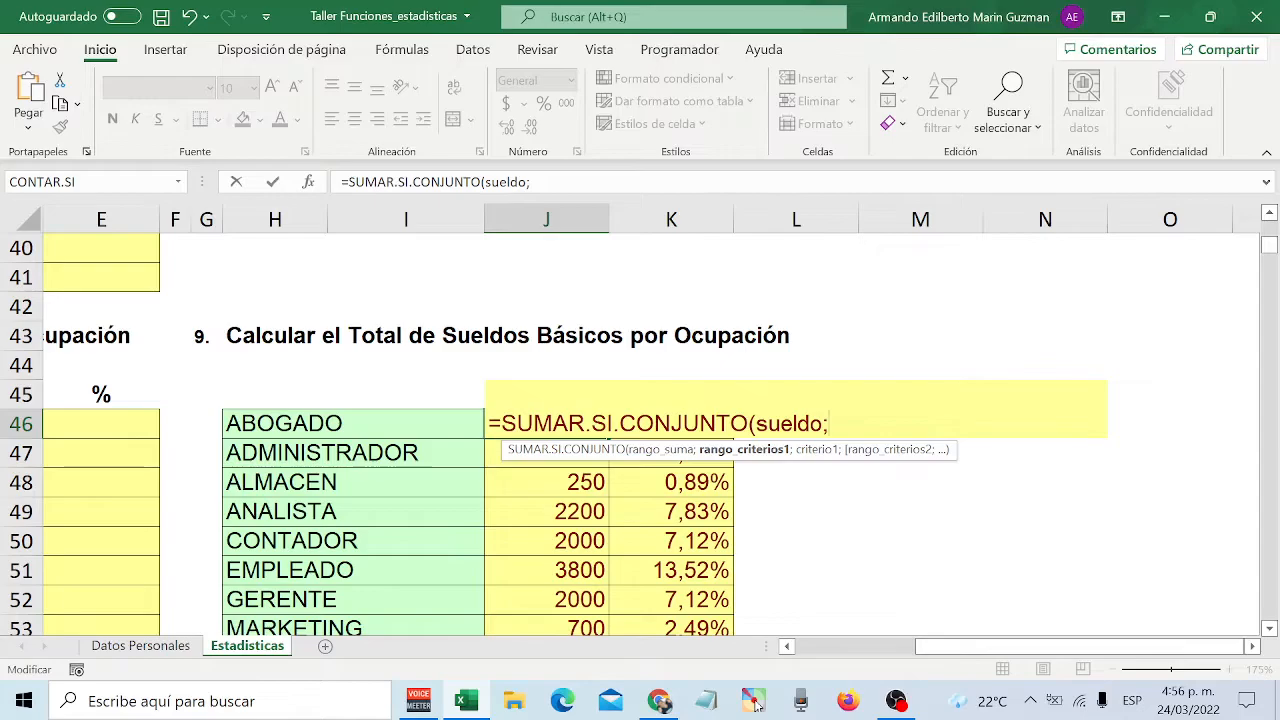
pyautogui.write('ocu')
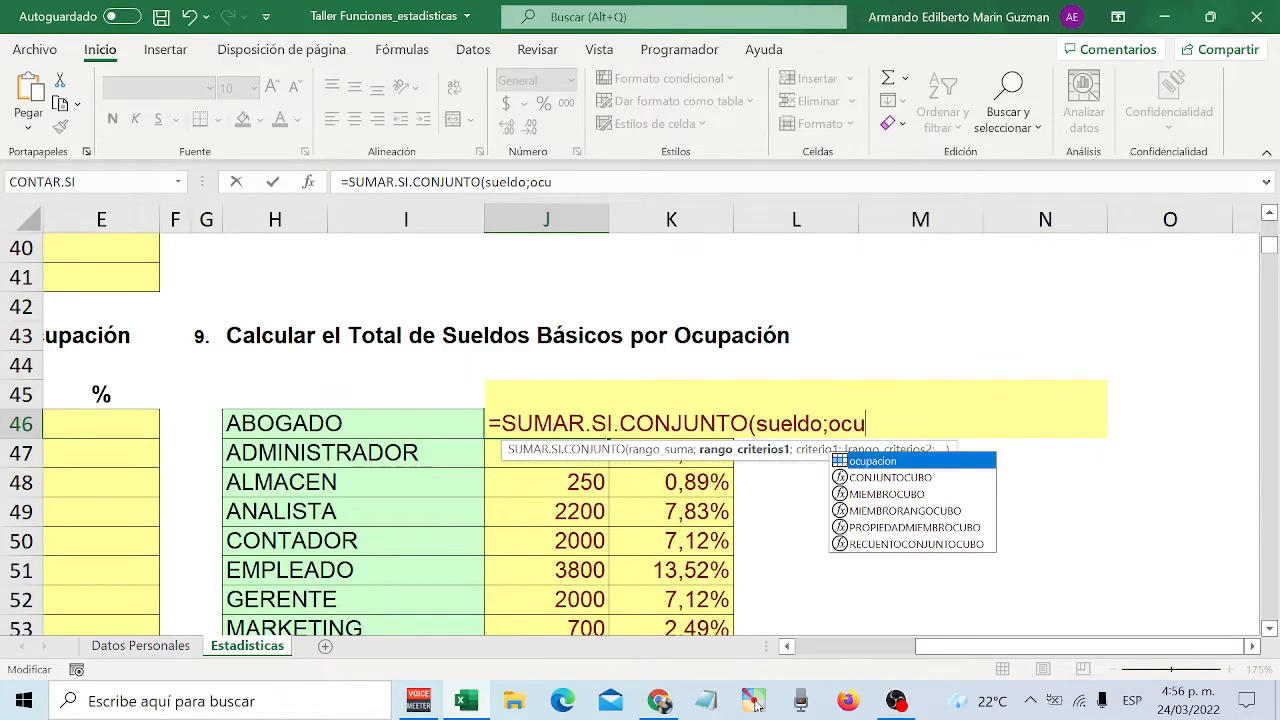
pyautogui.press('Tab')
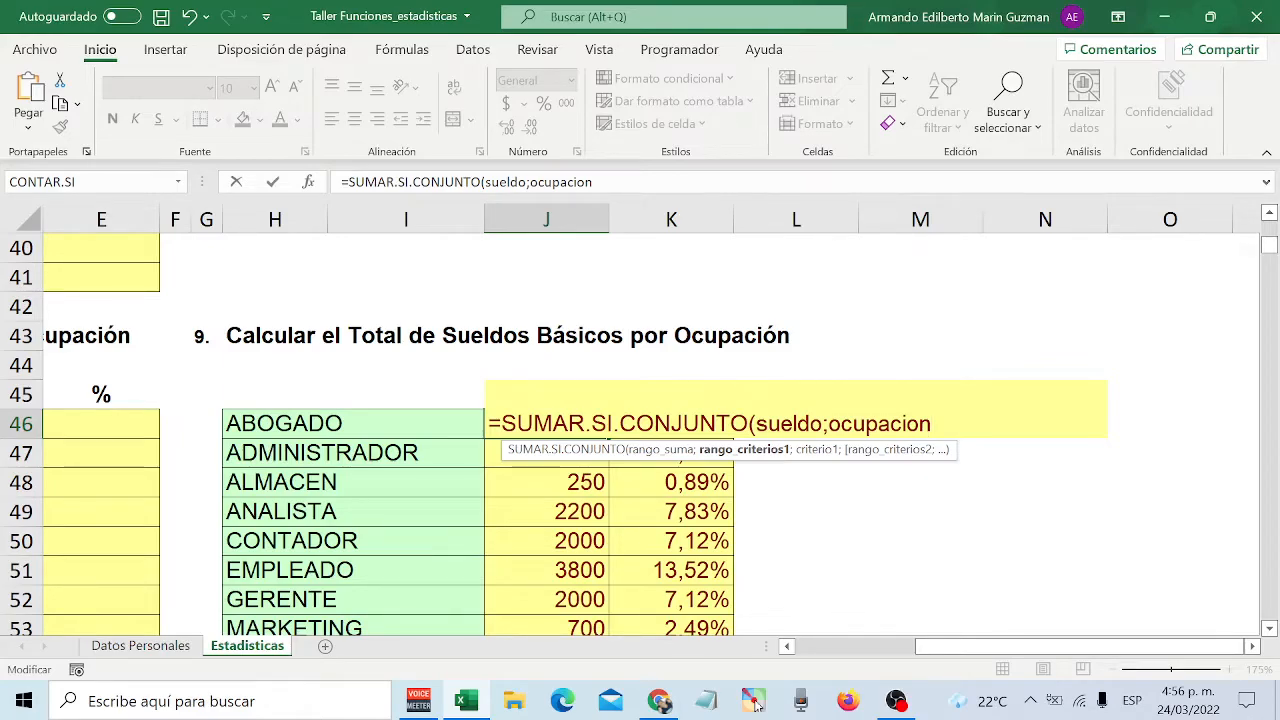
# - Try the quoted text "ABOGADO" as the criterion after the ocupacion range in the J46 formula
pyautogui.write(';')
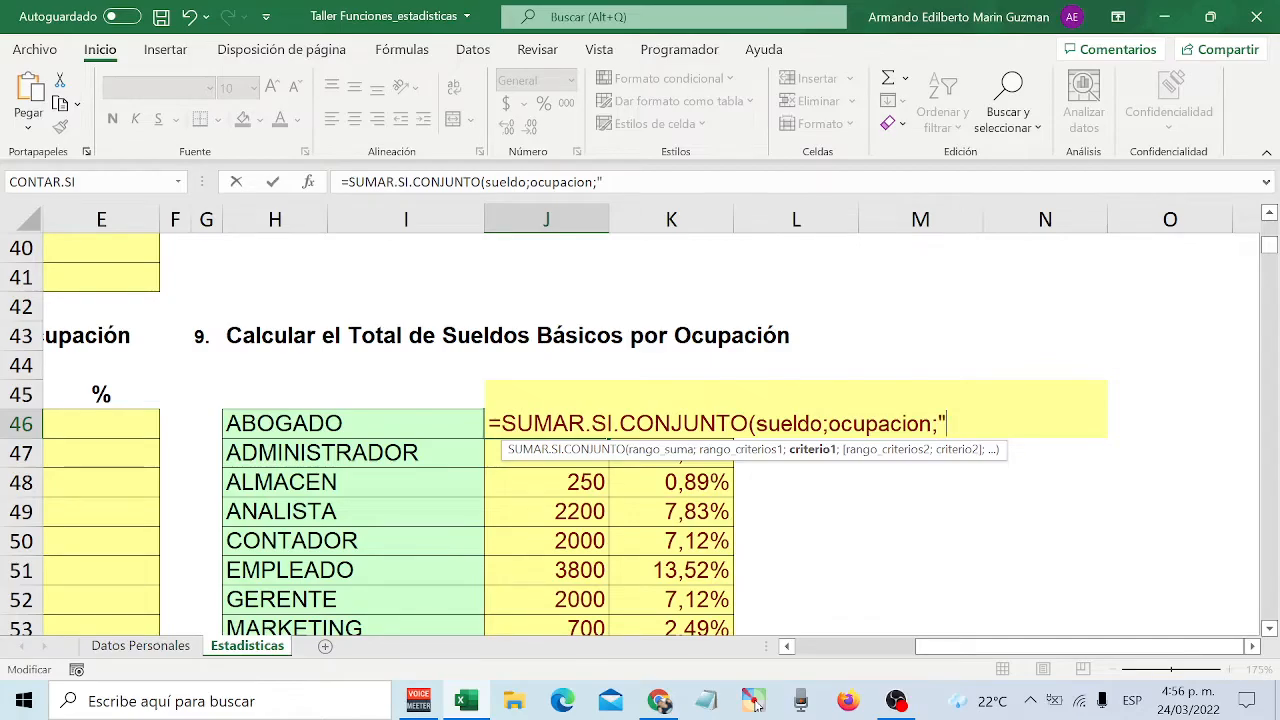
pyautogui.write('"AB')
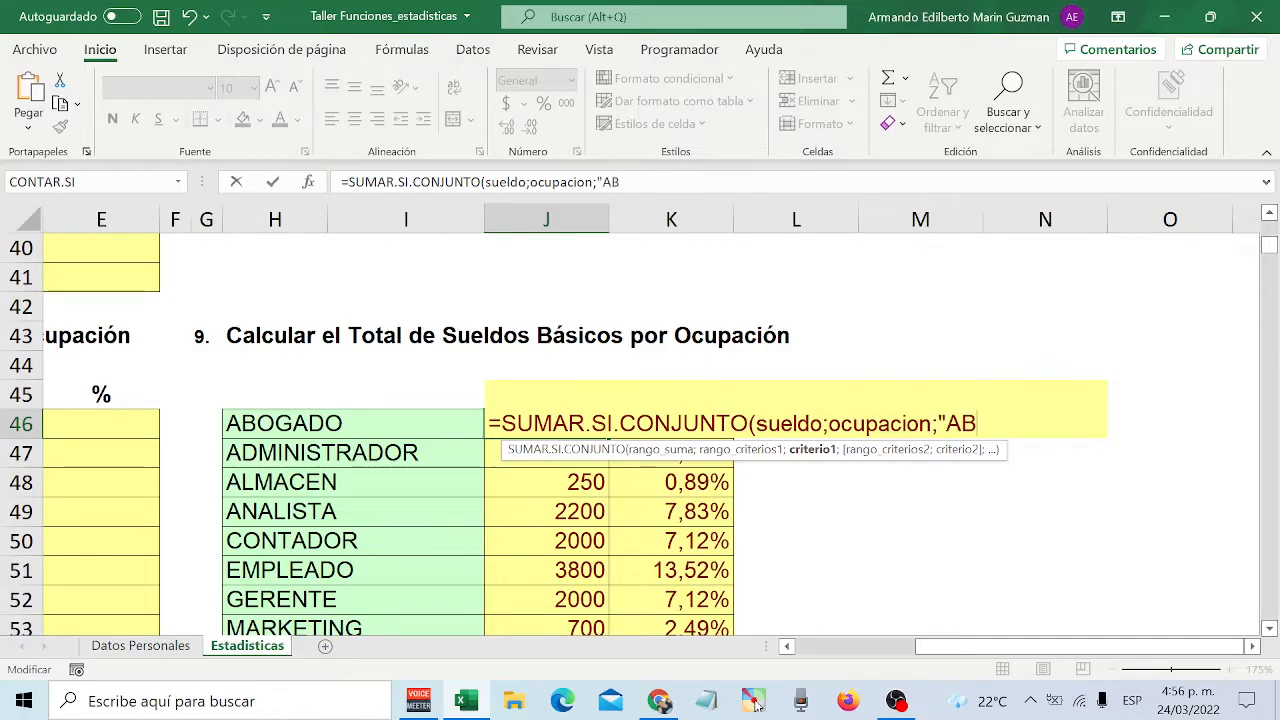
pyautogui.write('OGADO"')
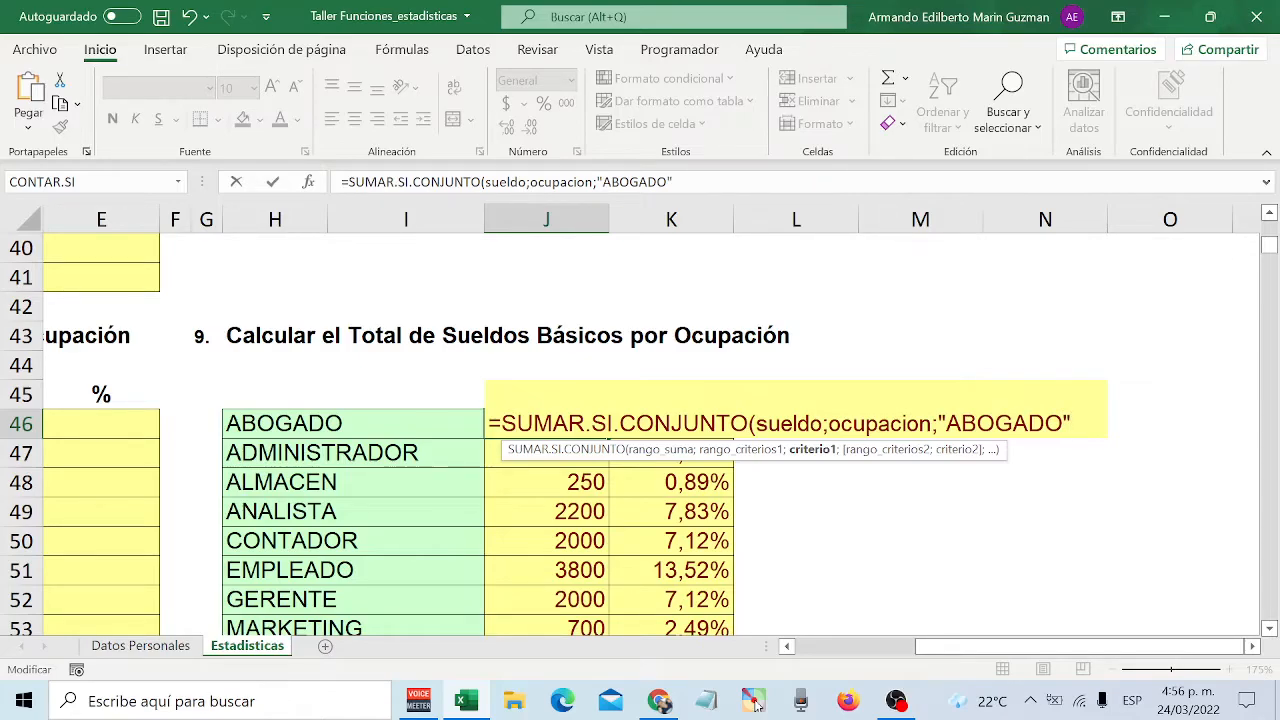
pyautogui.press('BackSpace')
pyautogui.press('BackSpace')
pyautogui.press('BackSpace')
pyautogui.press('BackSpace')
pyautogui.press('BackSpace')
pyautogui.press('BackSpace')
pyautogui.press('BackSpace')
pyautogui.press('BackSpace')
pyautogui.press('BackSpace')
pyautogui.press('BackSpace')
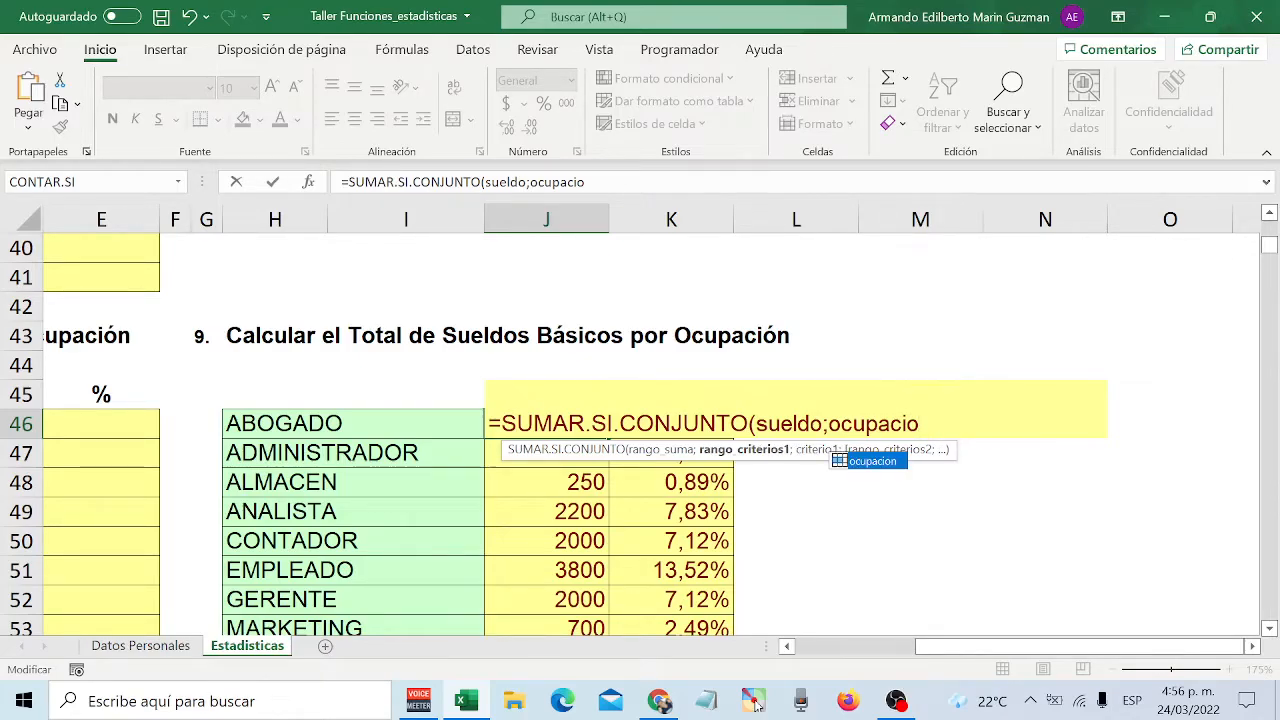
pyautogui.write('N')
pyautogui.press('BackSpace')
pyautogui.write('n')
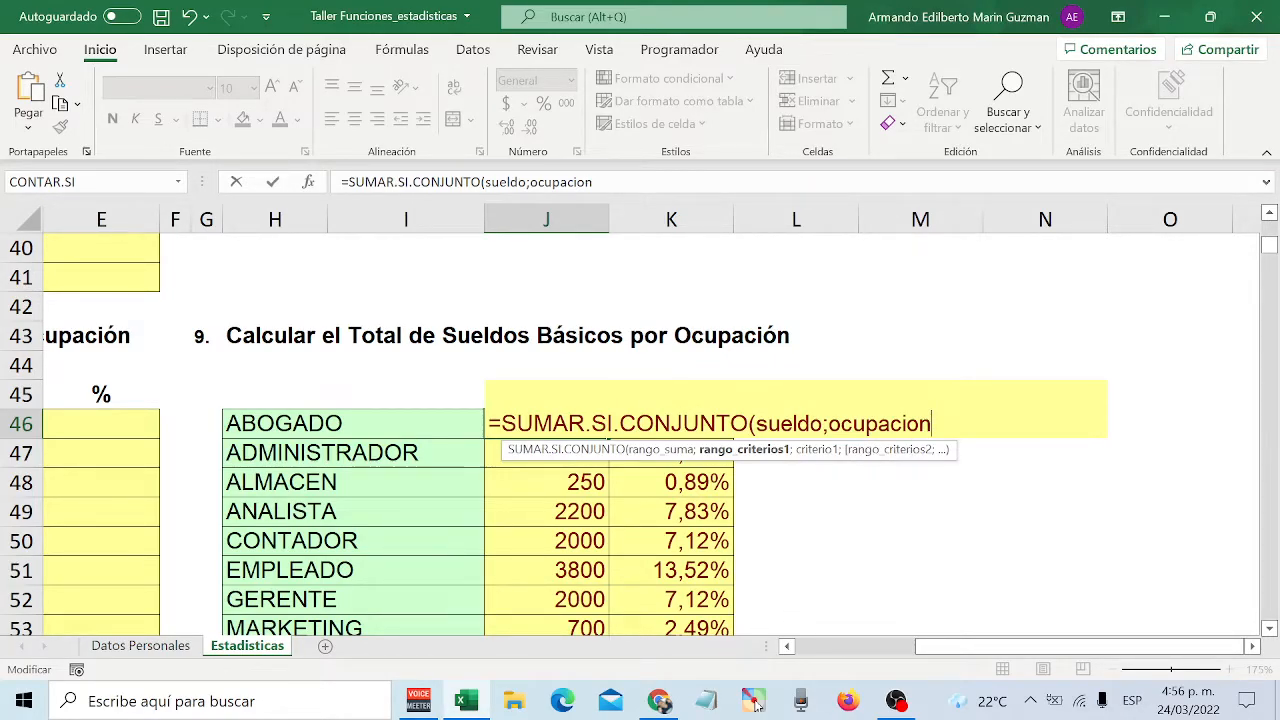
# - Use cell H46 as the criterion and complete the SUMAR.SI.CONJUNTO formula in J46
pyautogui.write(';')
pyautogui.click(372, 422)
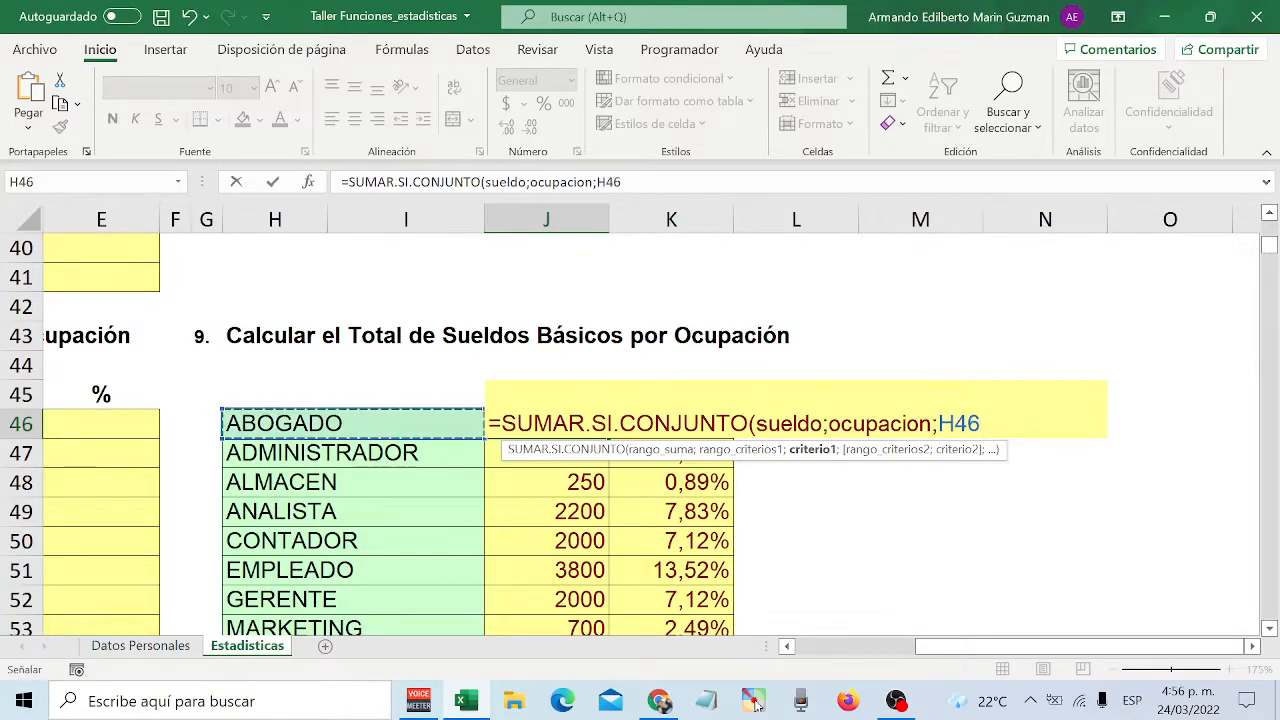
pyautogui.press('F2')
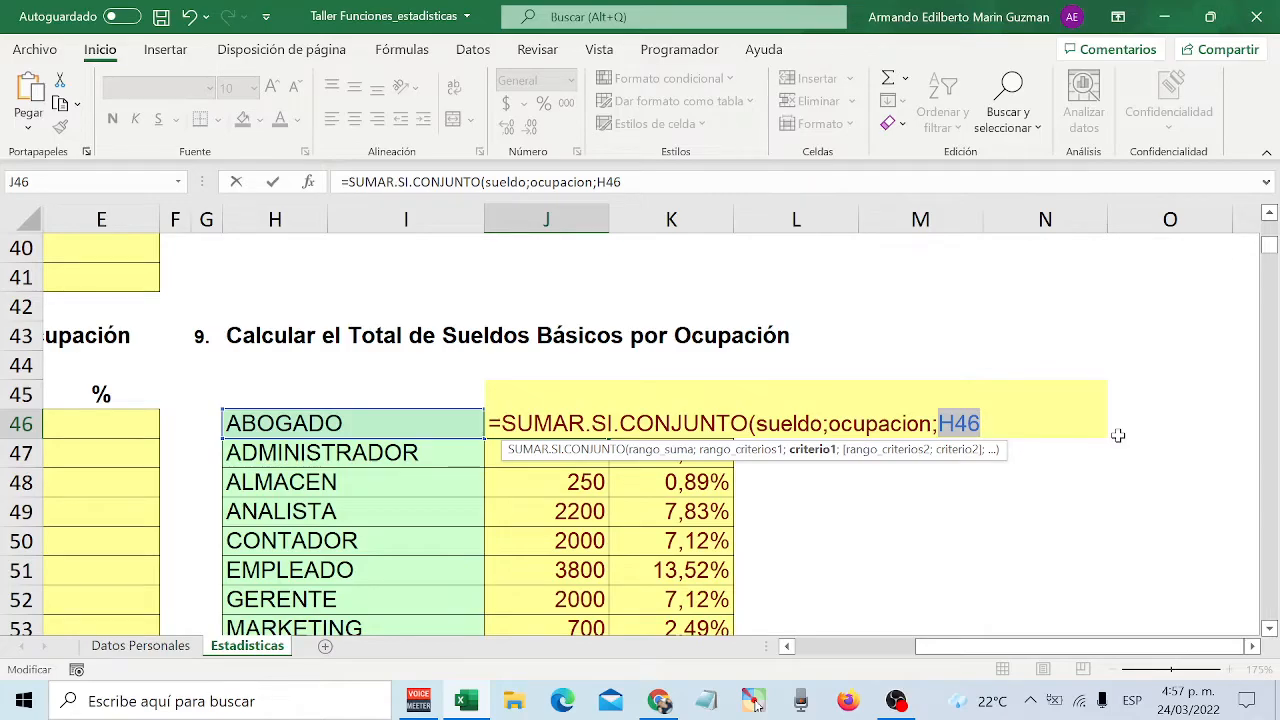
pyautogui.press('Right')
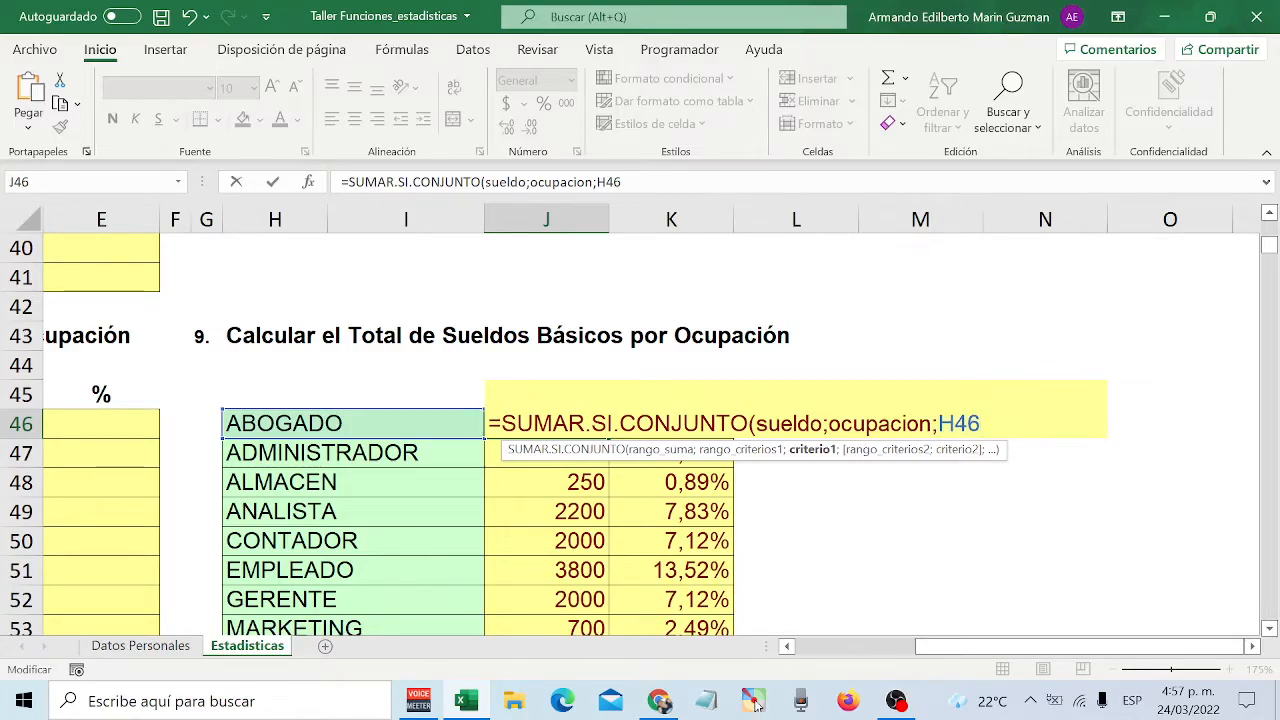
pyautogui.write(')')
pyautogui.press('Return')
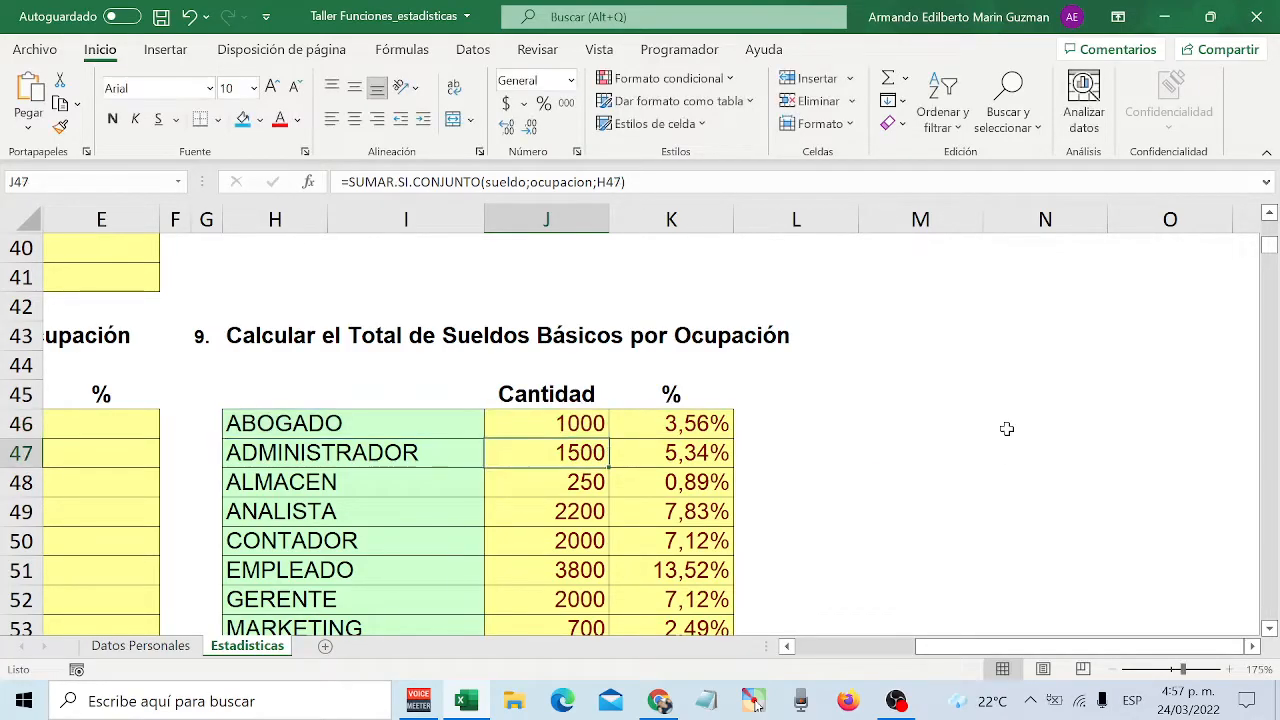
# - Copy the J46 formula down the Cantidad column through J59 for the remaining occupations
pyautogui.click(585, 421)
pyautogui.scroll(-1, 585, 418)
pyautogui.scroll(-1, 585, 418)
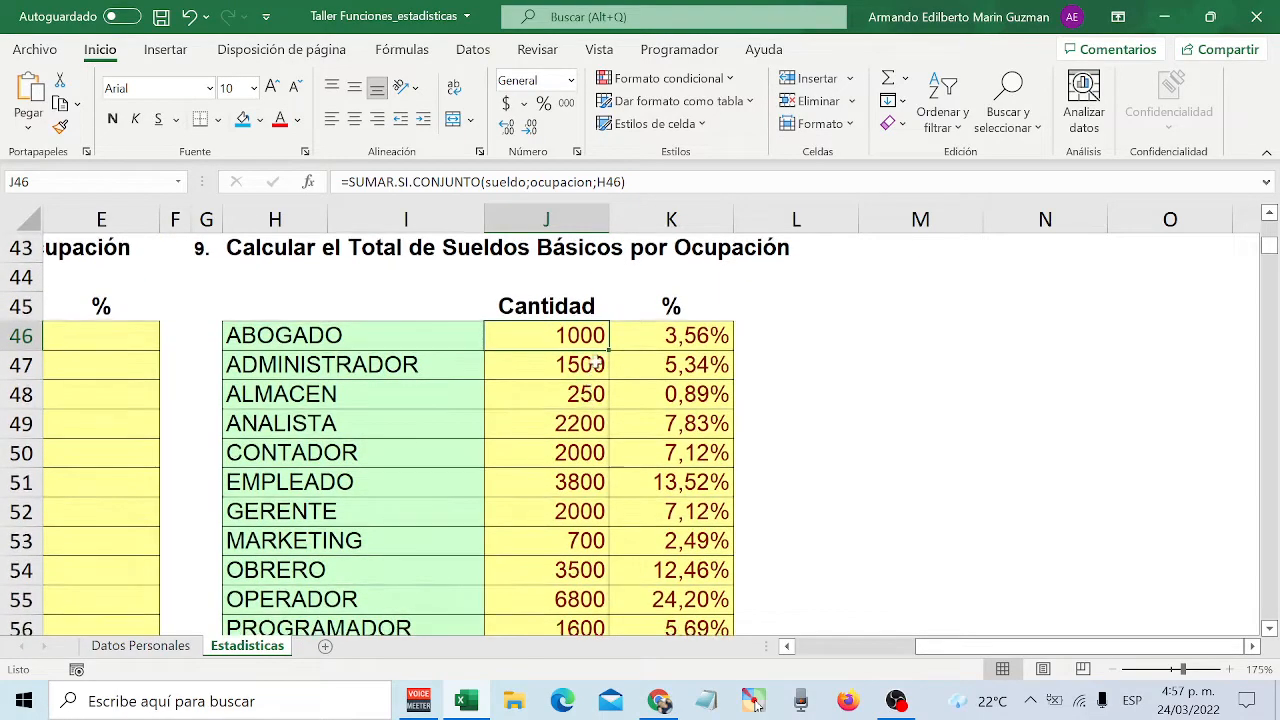
pyautogui.moveTo(609, 350); pyautogui.dragTo(600, 545)
pyautogui.click(600, 541)
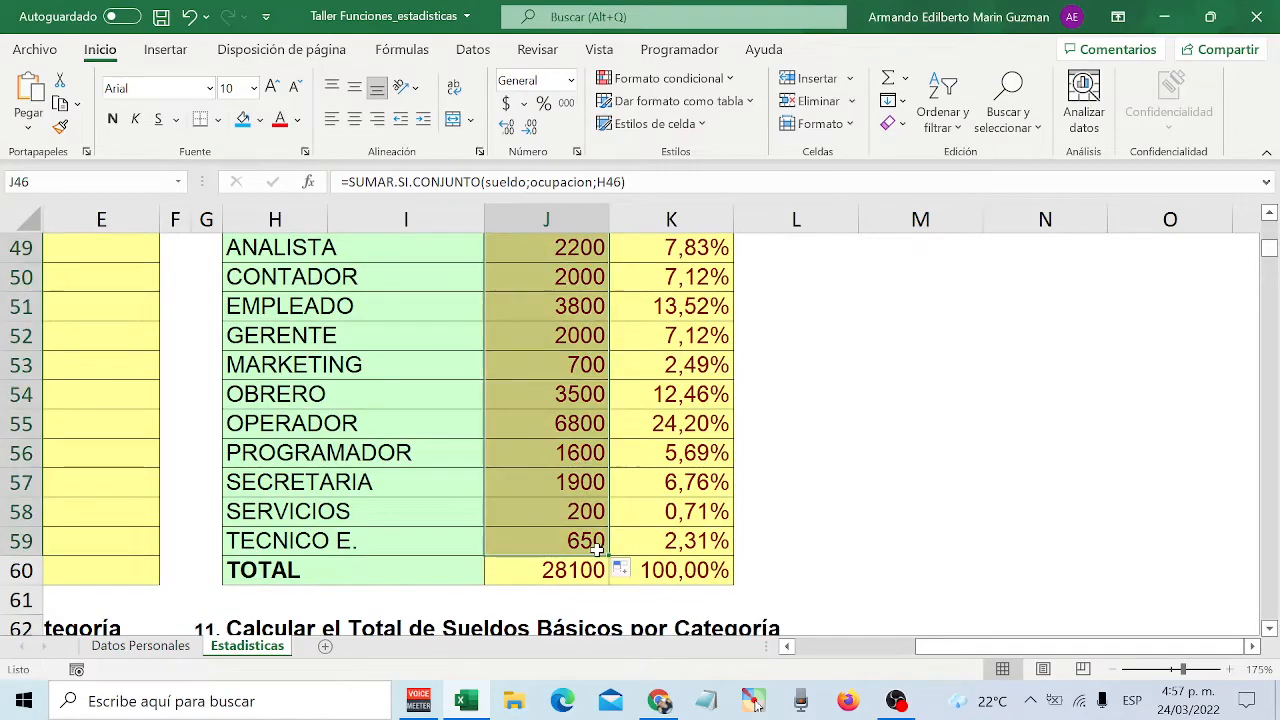
# - Review the basic salaries by occupation table and check the OPERADOR total's formula in J55
pyautogui.scroll(2, 566, 480)
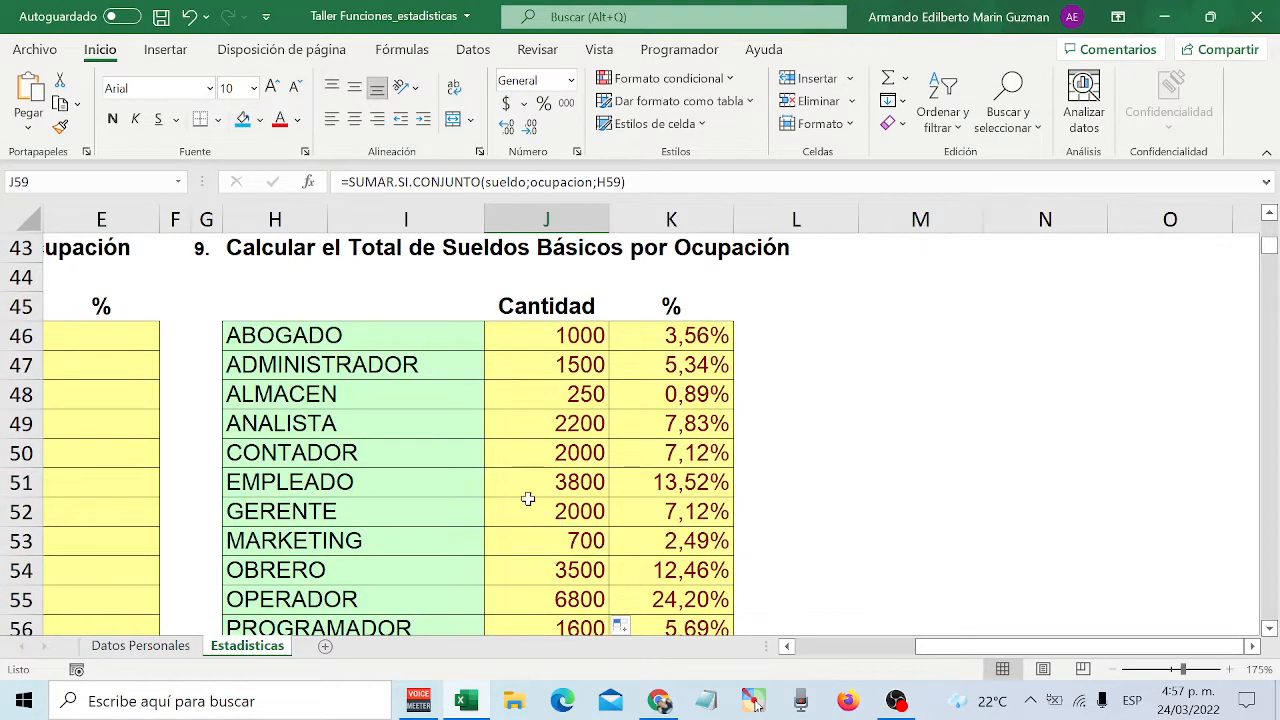
pyautogui.scroll(-2, 526, 494)
pyautogui.click(275, 445)
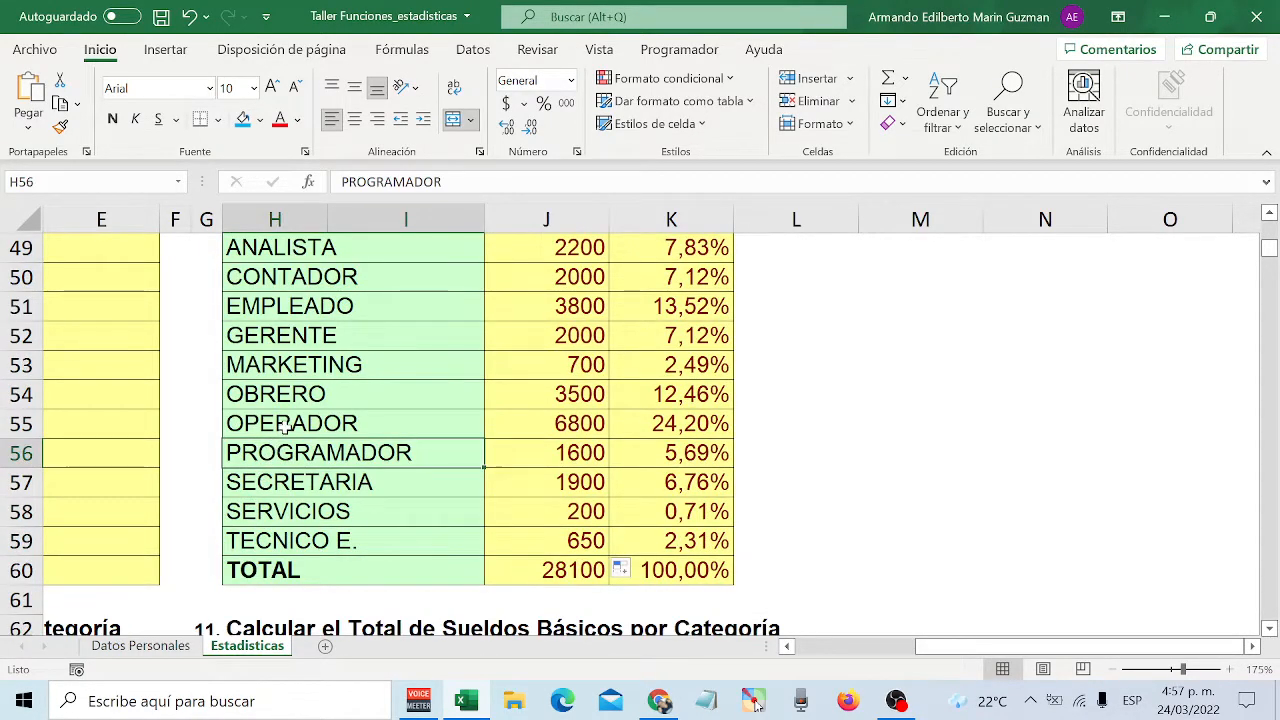
pyautogui.click(290, 424)
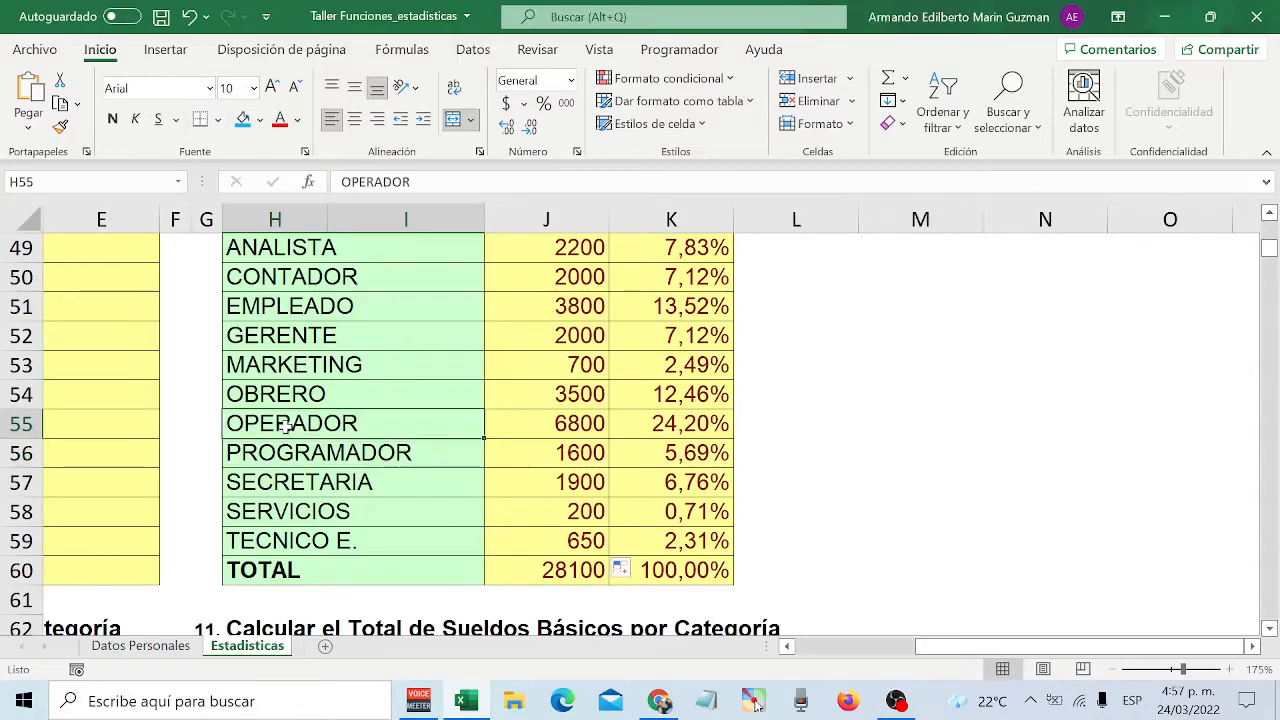
pyautogui.click(499, 428)
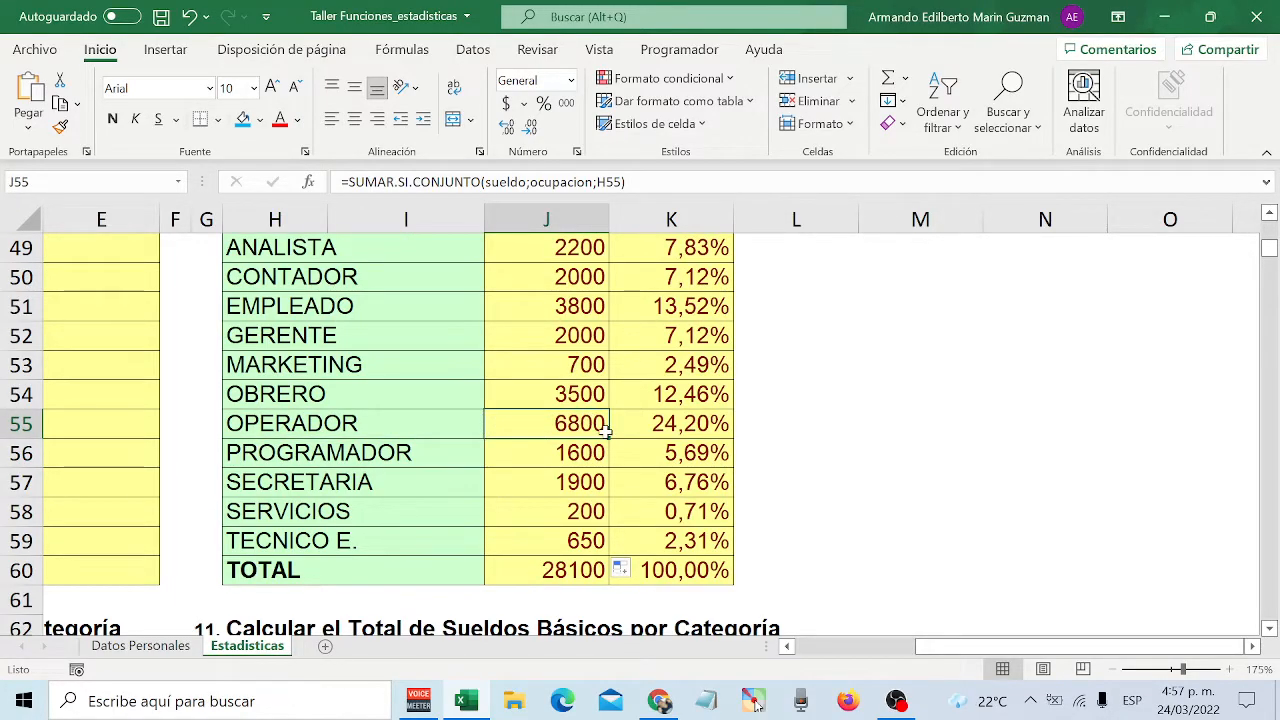
# - On the Datos Personales sheet, filter the OCUPACION column to show only OPERADOR
pyautogui.click(139, 646)
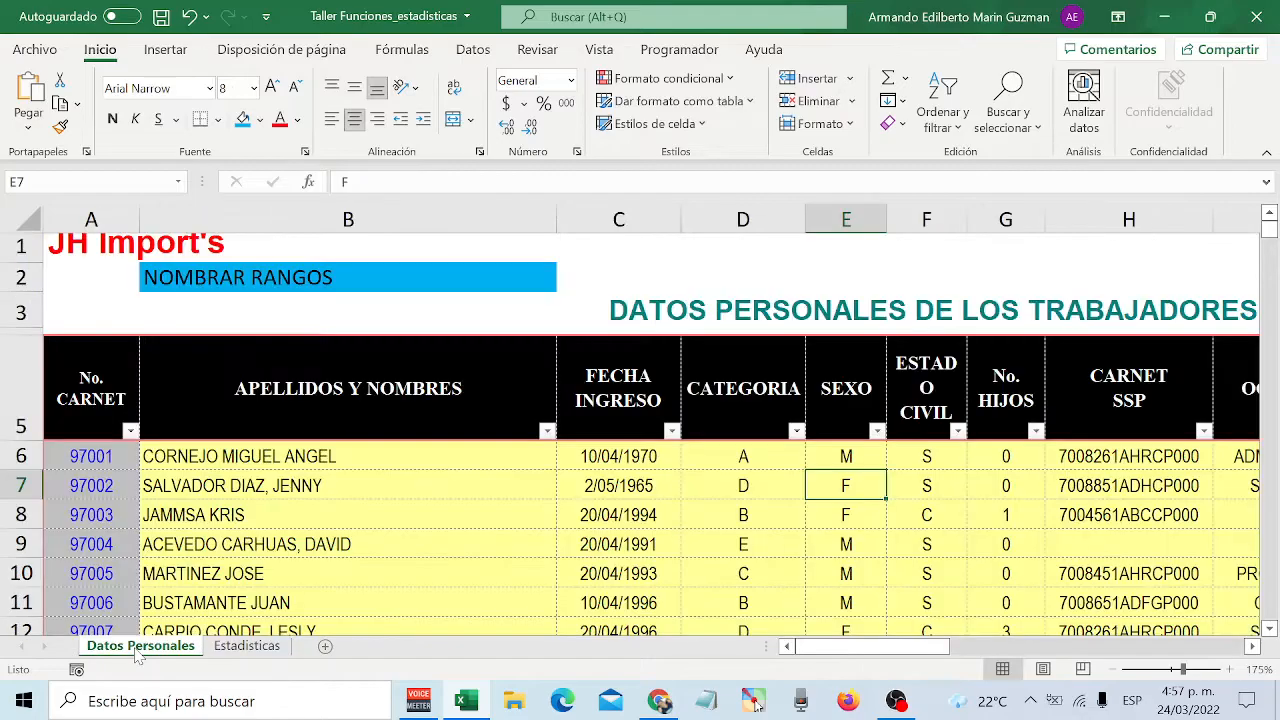
pyautogui.moveTo(809, 647); pyautogui.dragTo(973, 647)
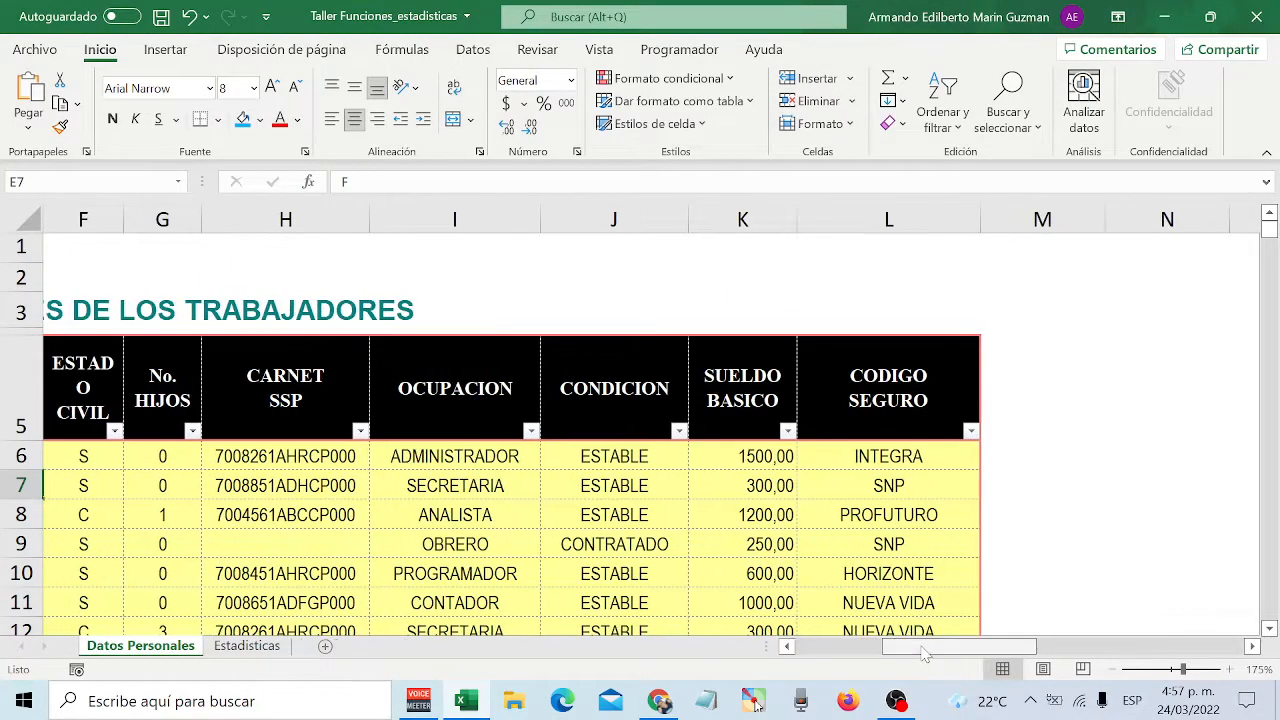
pyautogui.scroll(-1, 722, 520)
pyautogui.scroll(-1, 722, 520)
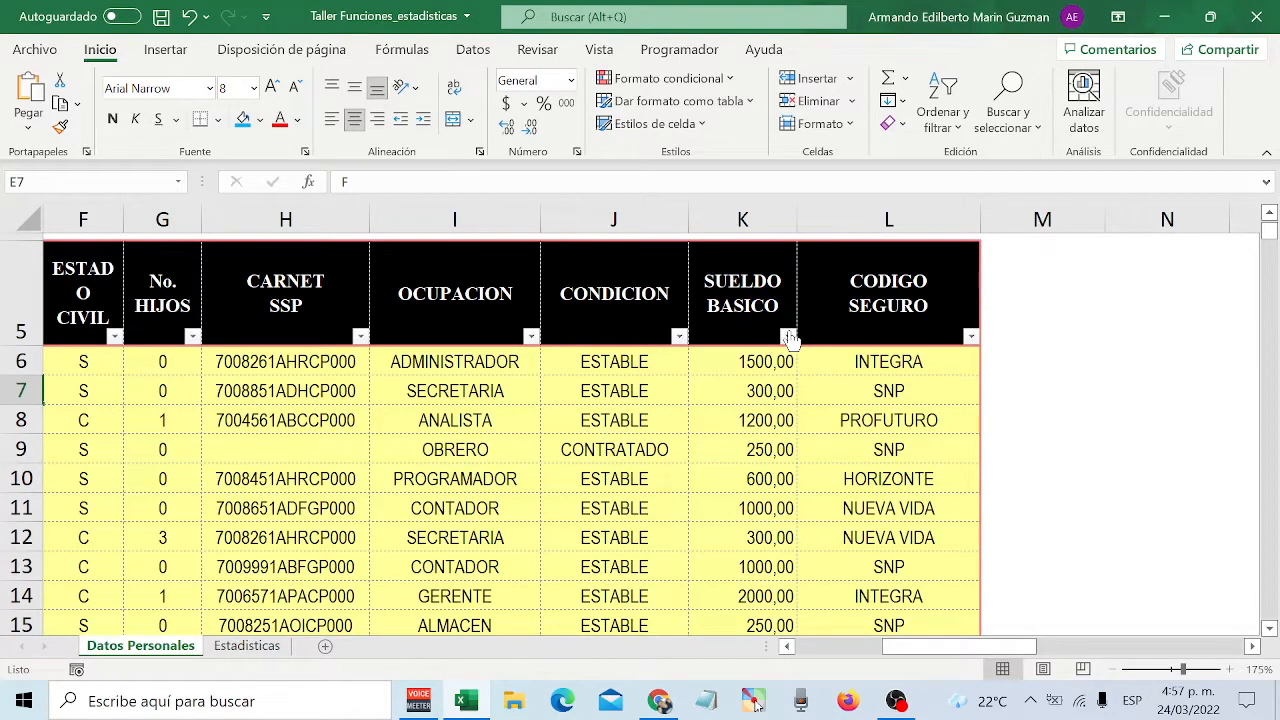
pyautogui.click(532, 337)
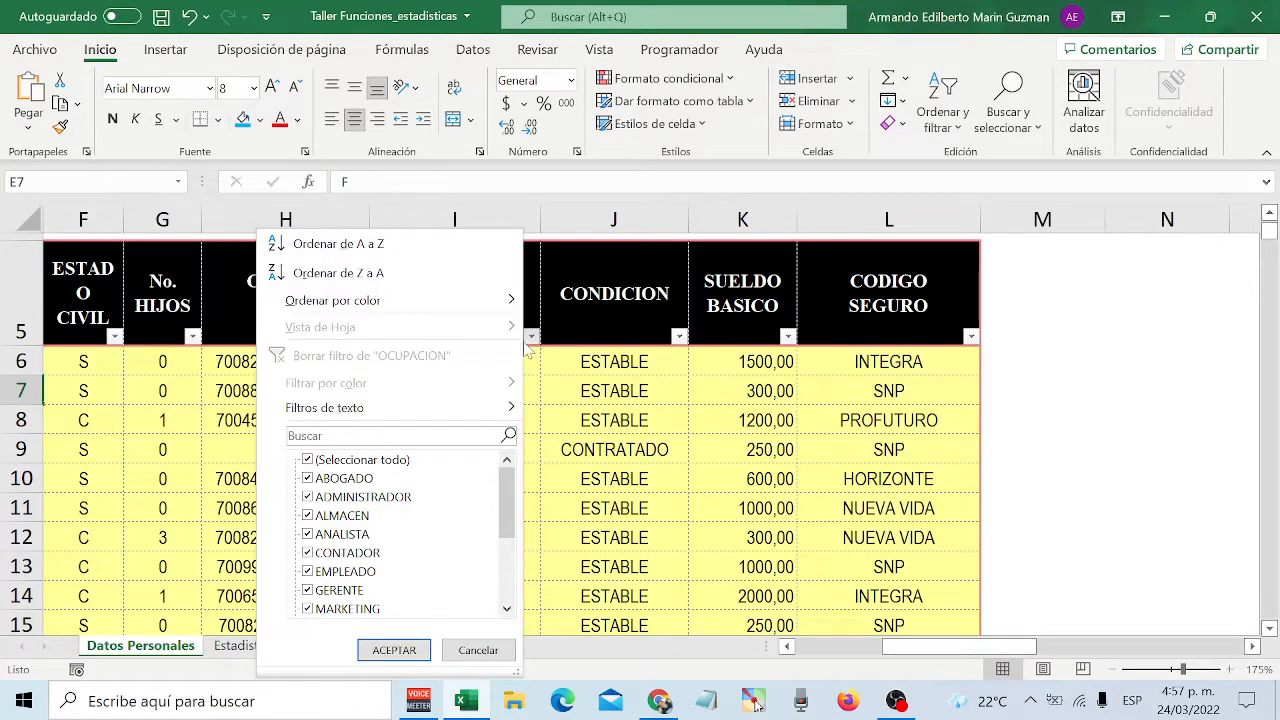
pyautogui.click(445, 436)
pyautogui.write('OPERA')
pyautogui.click(350, 497)
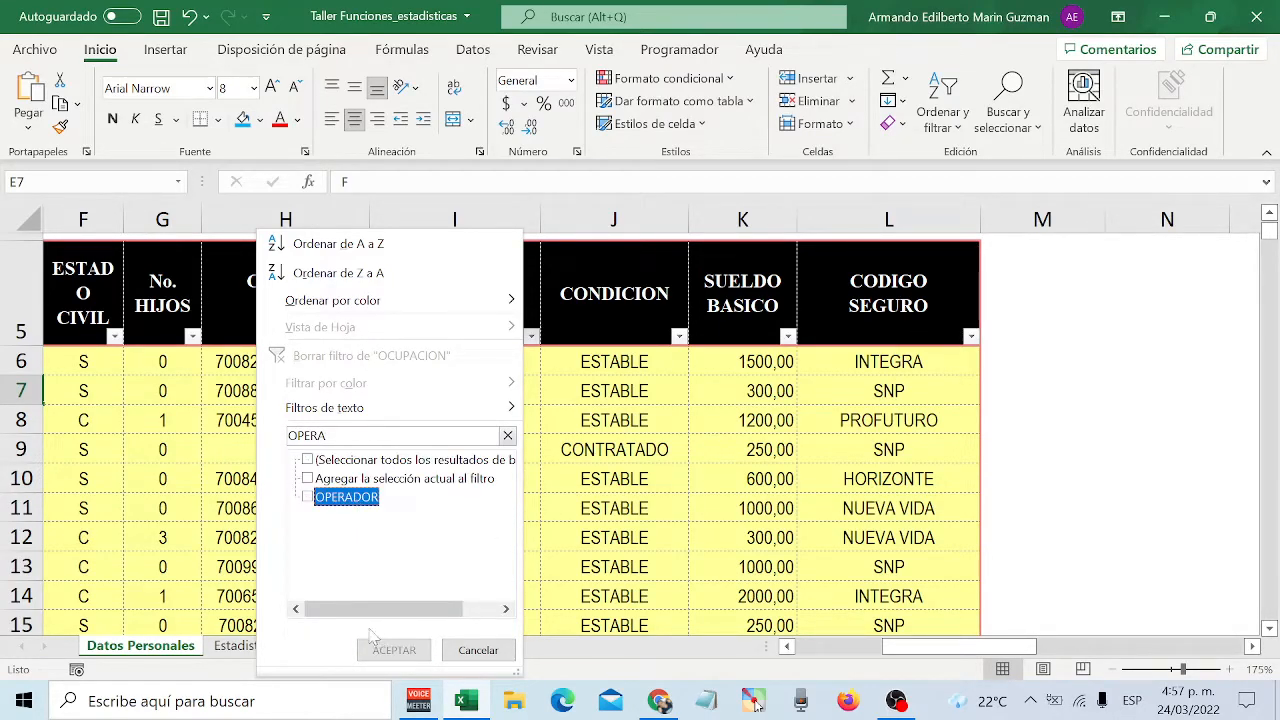
pyautogui.click(308, 497)
pyautogui.click(388, 651)
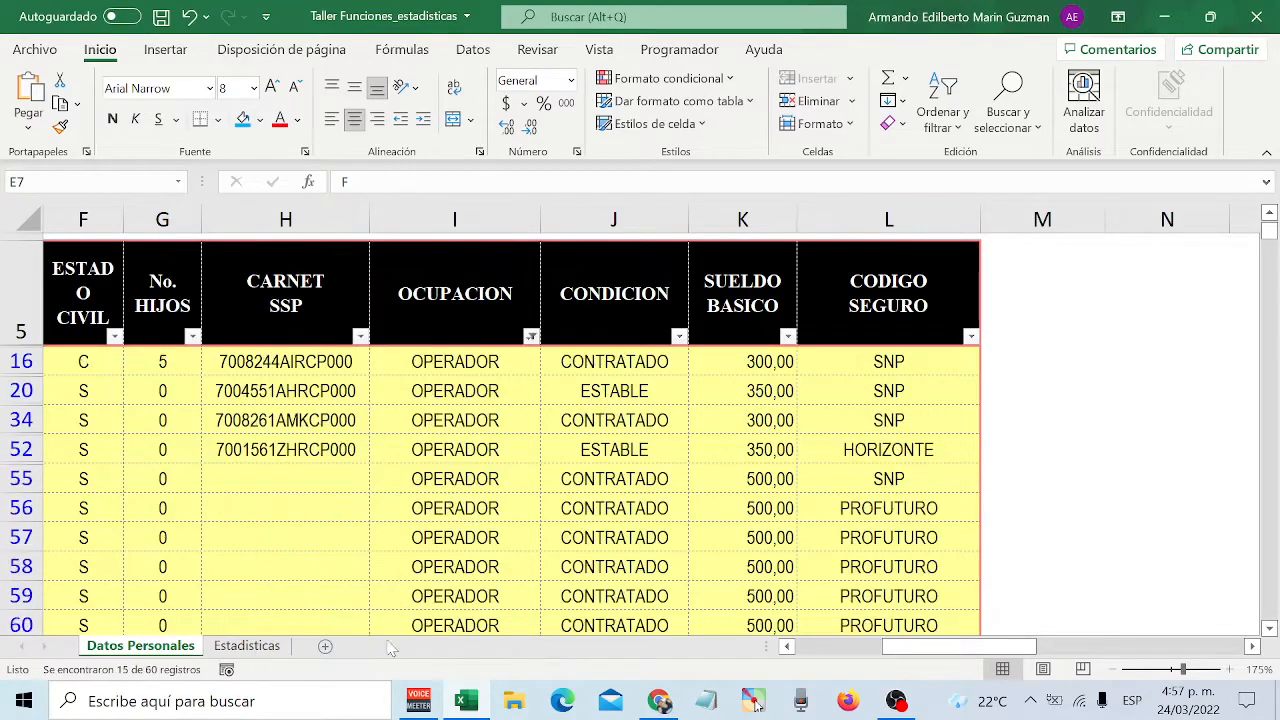
pyautogui.scroll(-1, 476, 356)
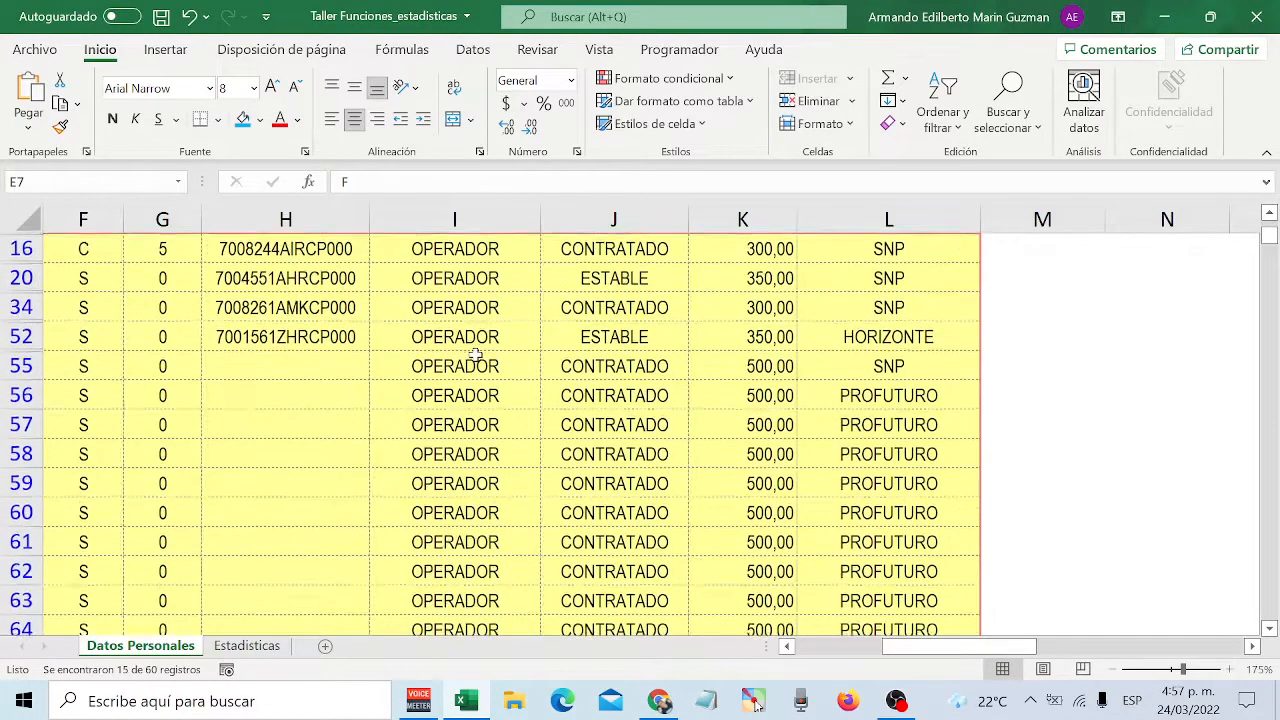
# - Select the SUELDO BASICO values of the filtered OPERADOR rows, K16 to K65, to check their count and sum
pyautogui.scroll(-3, 476, 356)
pyautogui.scroll(4, 476, 360)
pyautogui.moveTo(474, 365); pyautogui.dragTo(466, 409)
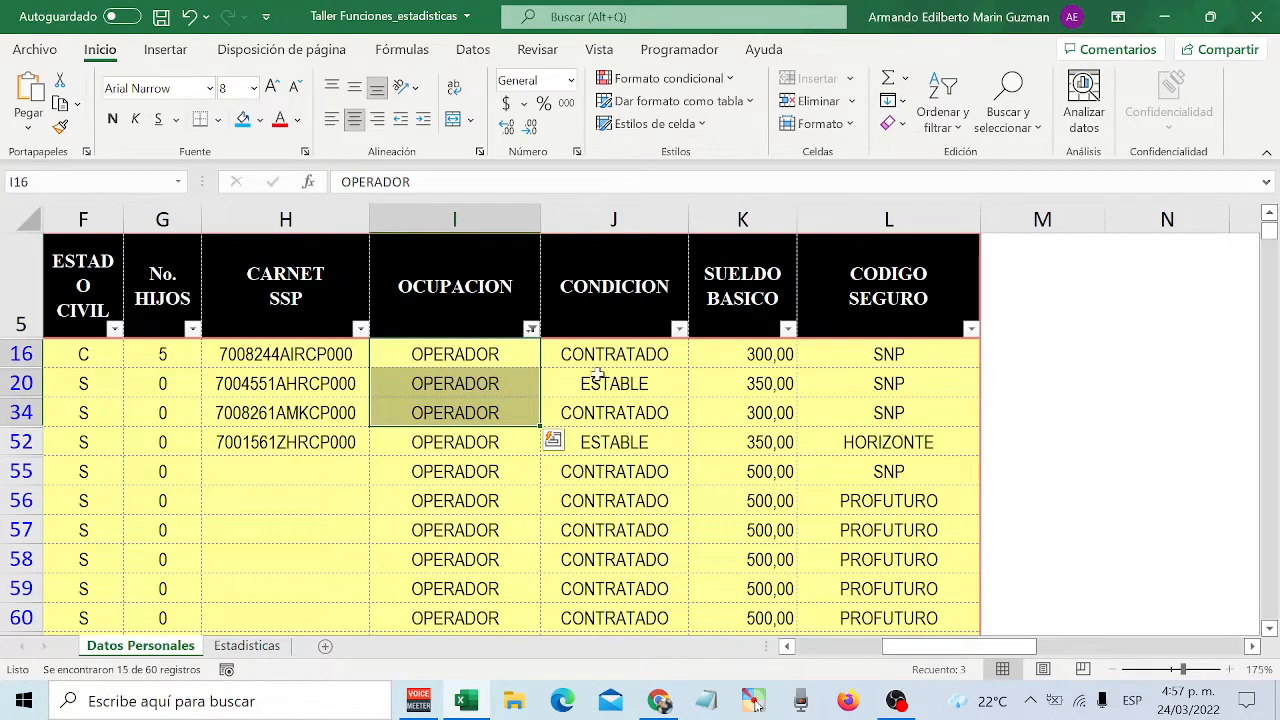
pyautogui.click(722, 357)
pyautogui.moveTo(722, 357); pyautogui.dragTo(743, 571)
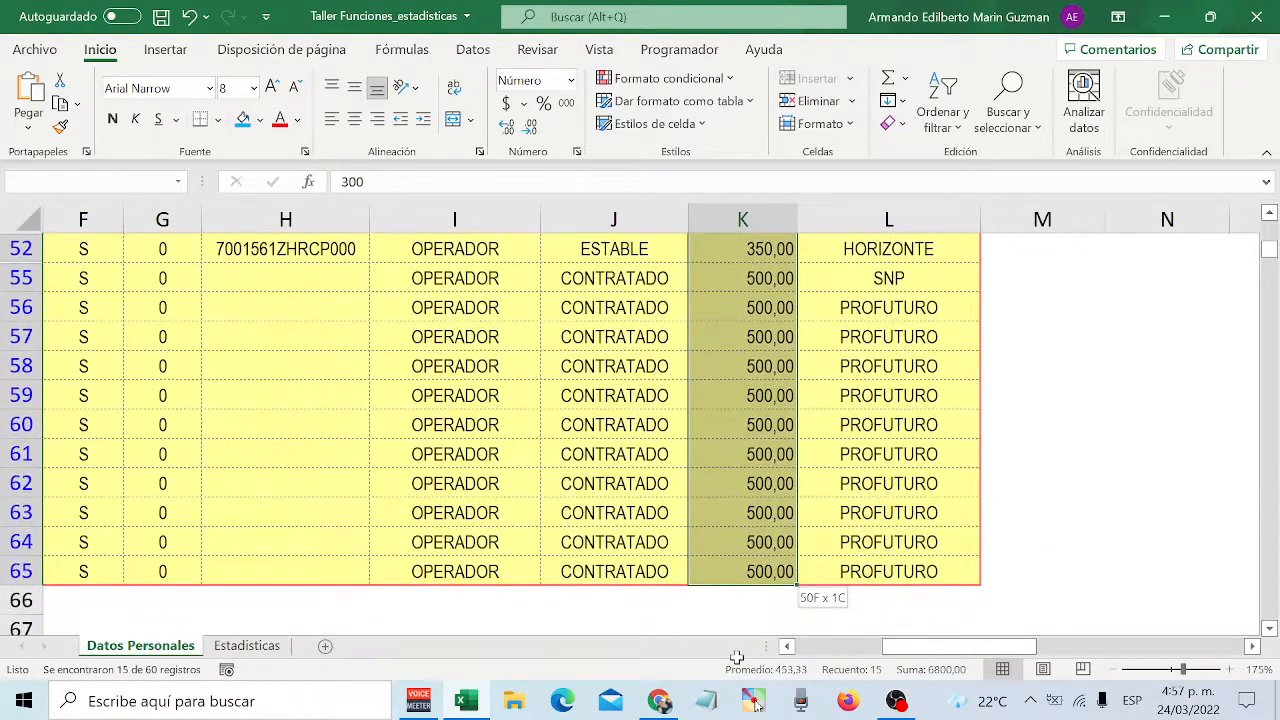
pyautogui.scroll(-1, 990, 500)
# - Outline the selection's count and sum with red rectangles using the screen annotation tool, and end the annotation
pyautogui.click(758, 703)
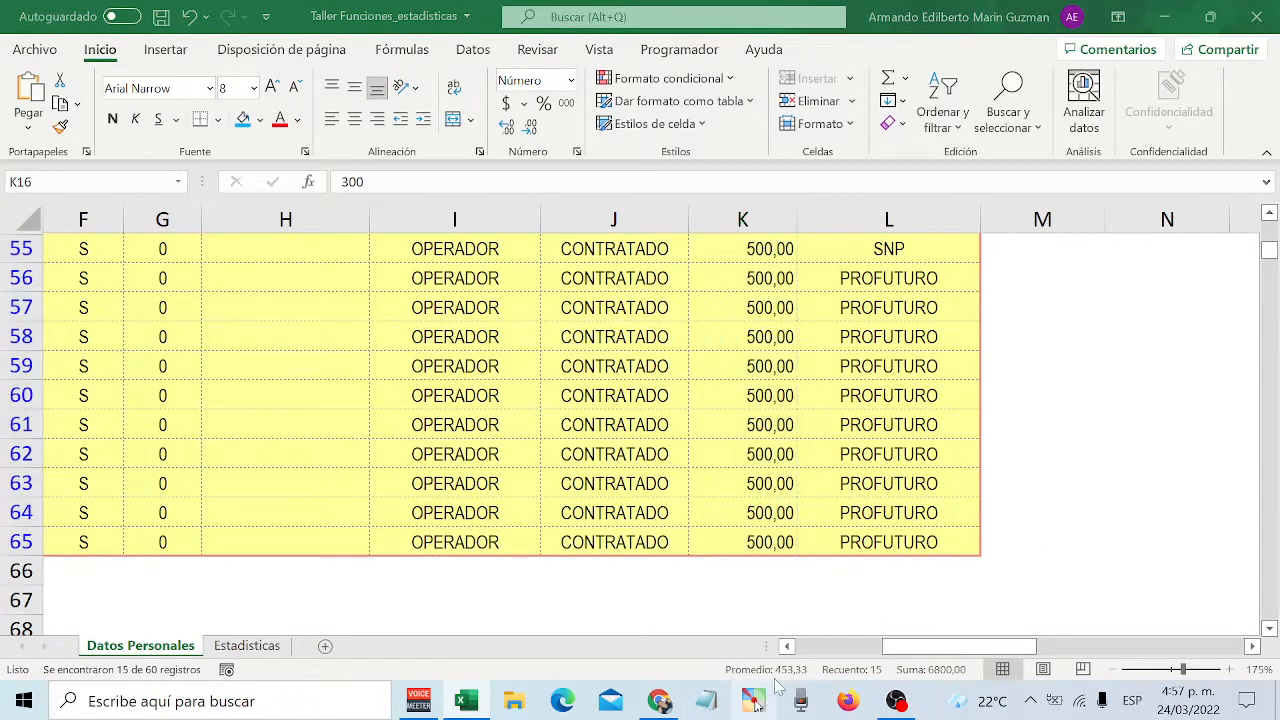
pyautogui.click(1248, 125)
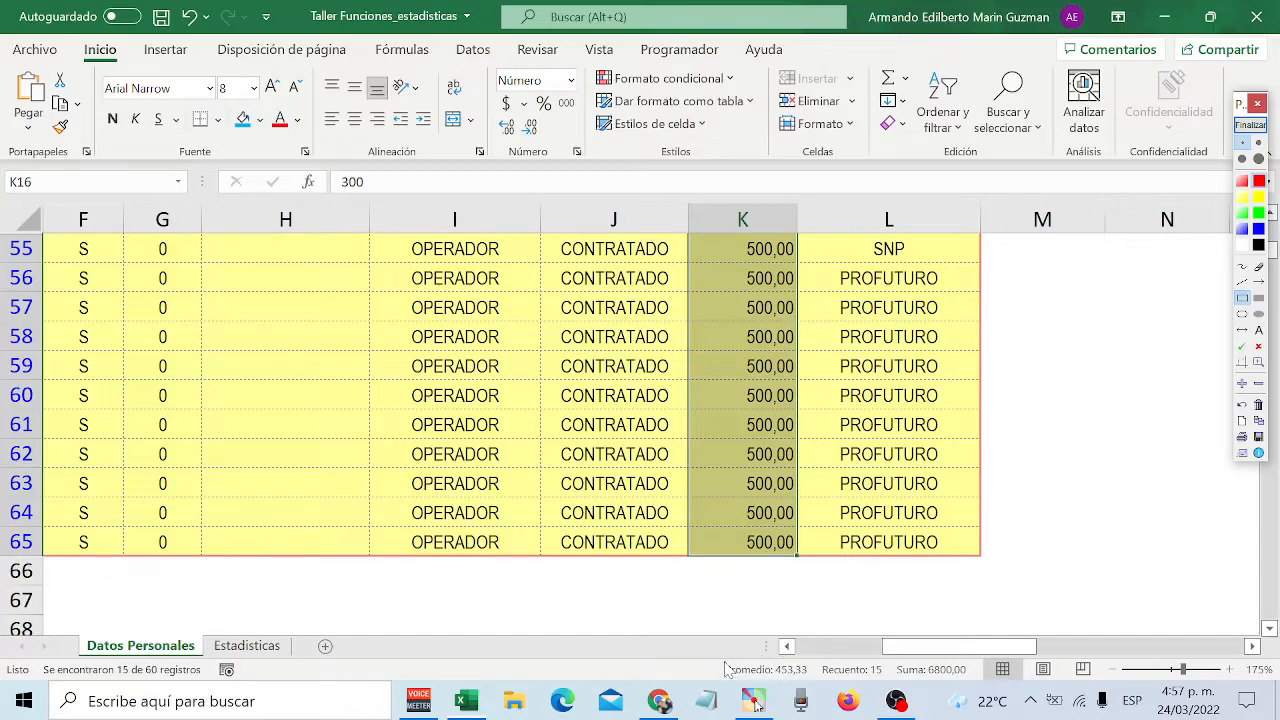
pyautogui.moveTo(814, 640)
pyautogui.mouseDown()
pyautogui.moveTo(850, 690)
pyautogui.moveTo(975, 681)
pyautogui.mouseUp()
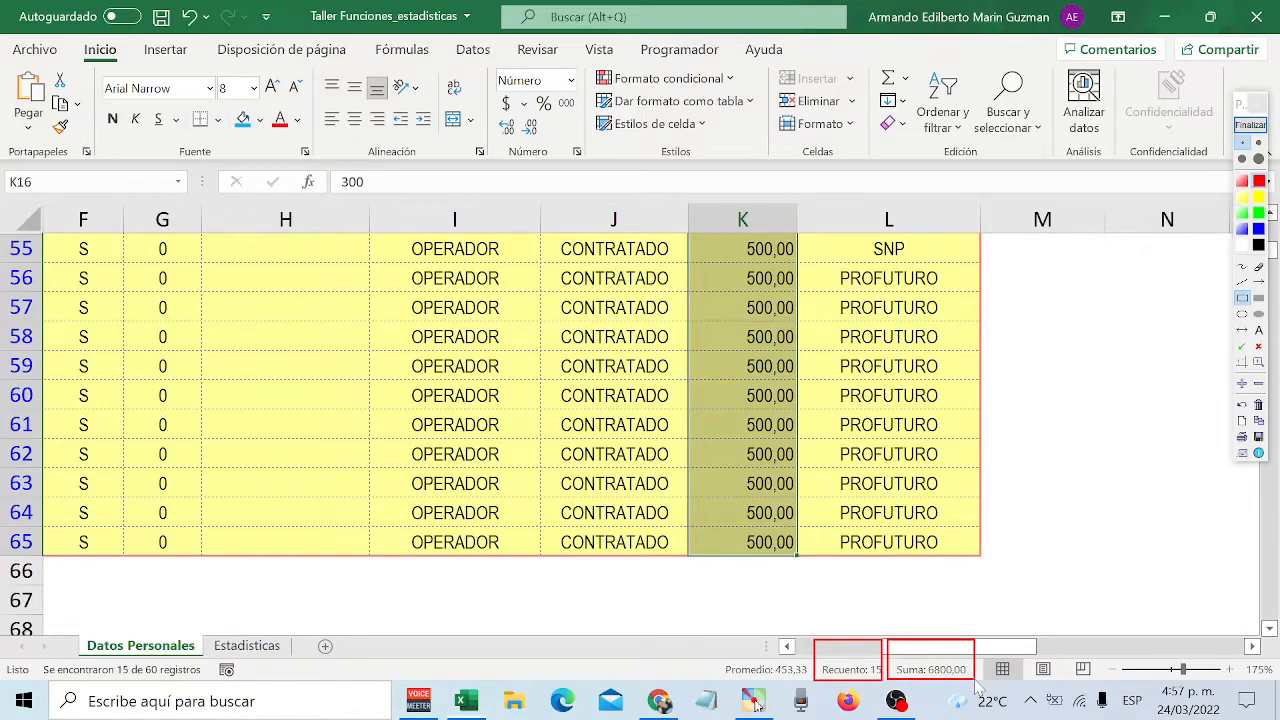
pyautogui.click(1250, 124)
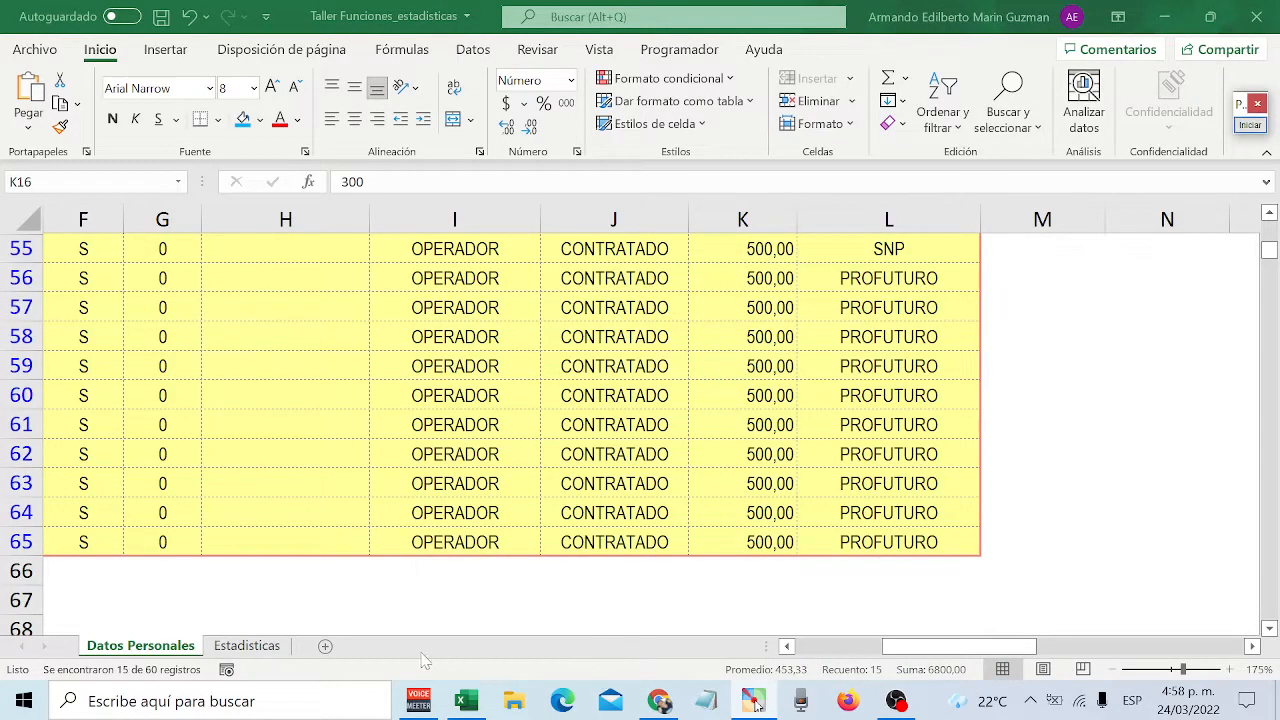
# - On the Estadisticas sheet, compare the OPERADOR total in J55 with the sum of the filtered salaries
pyautogui.click(268, 646)
pyautogui.scroll(2, 481, 502)
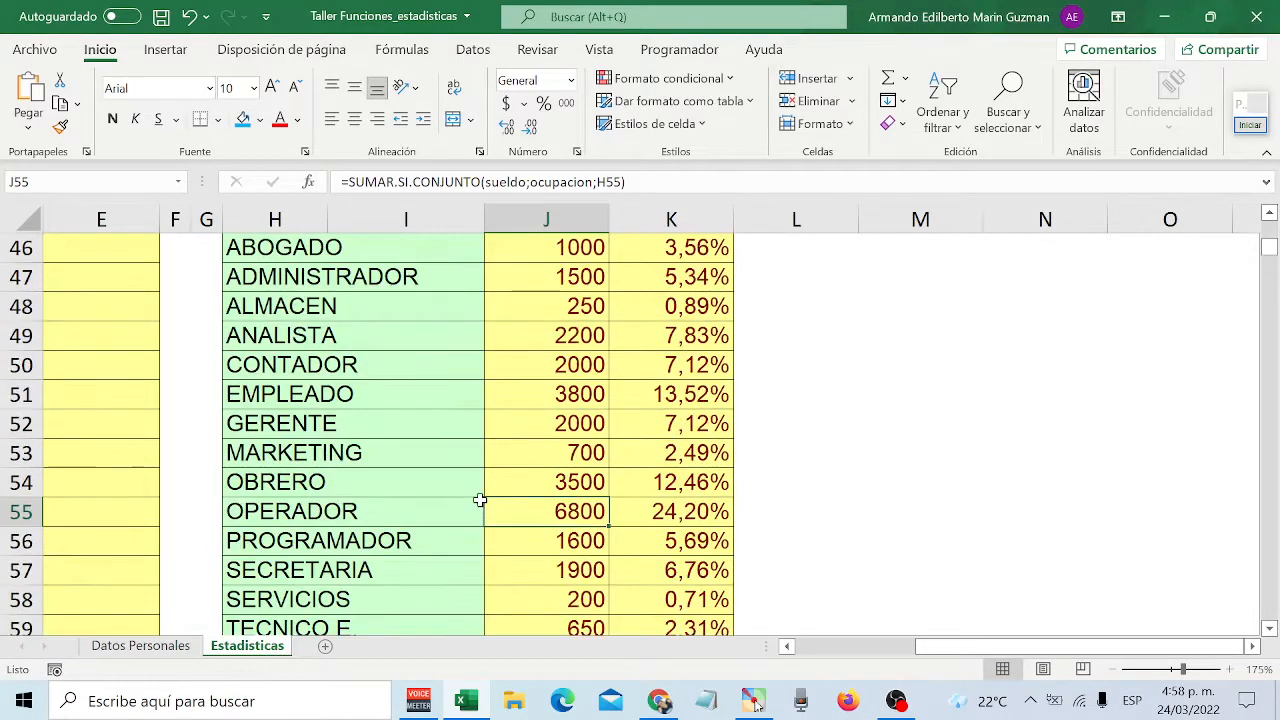
pyautogui.scroll(-2, 480, 500)
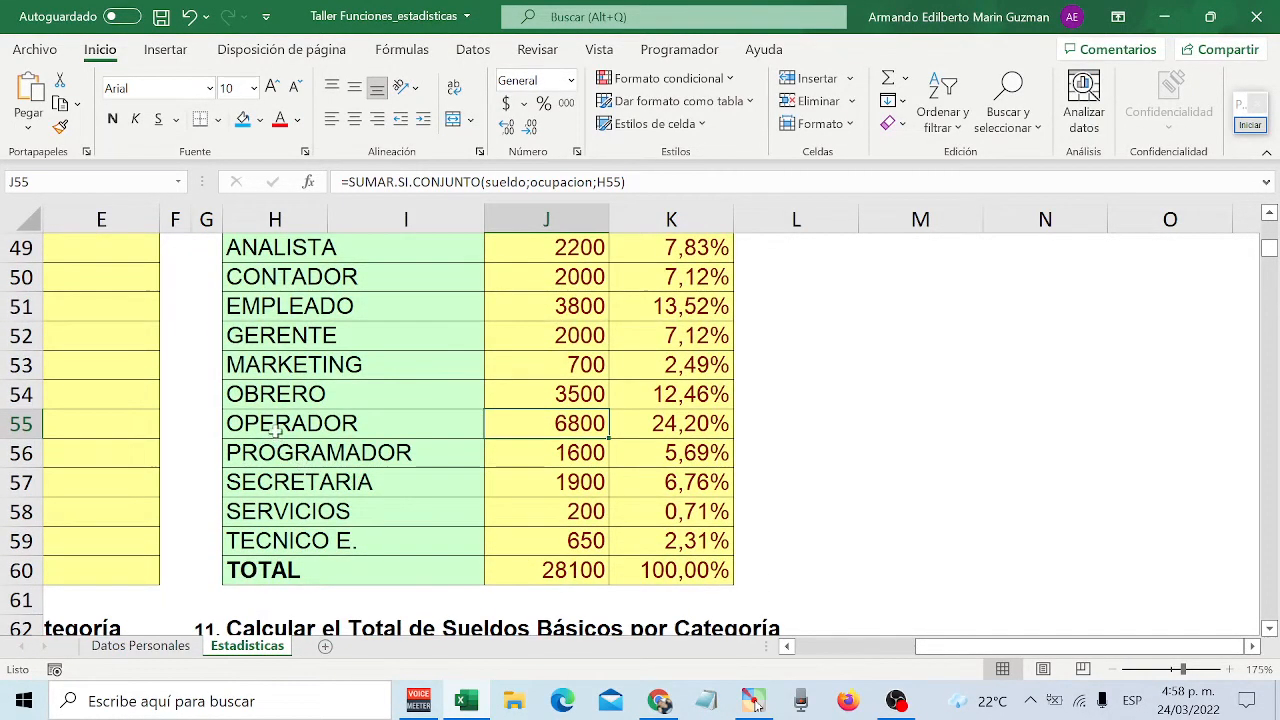
pyautogui.click(295, 423)
pyautogui.click(505, 421)
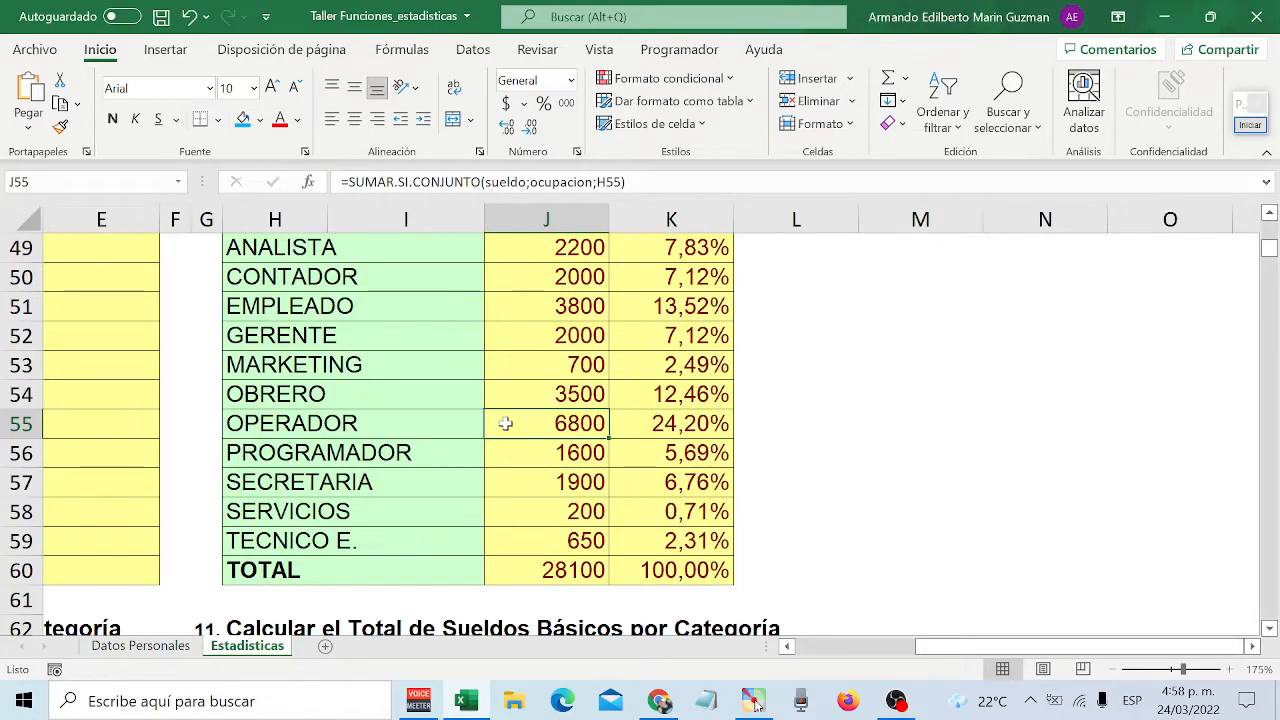
pyautogui.scroll(3, 509, 420)
pyautogui.scroll(-3, 531, 486)
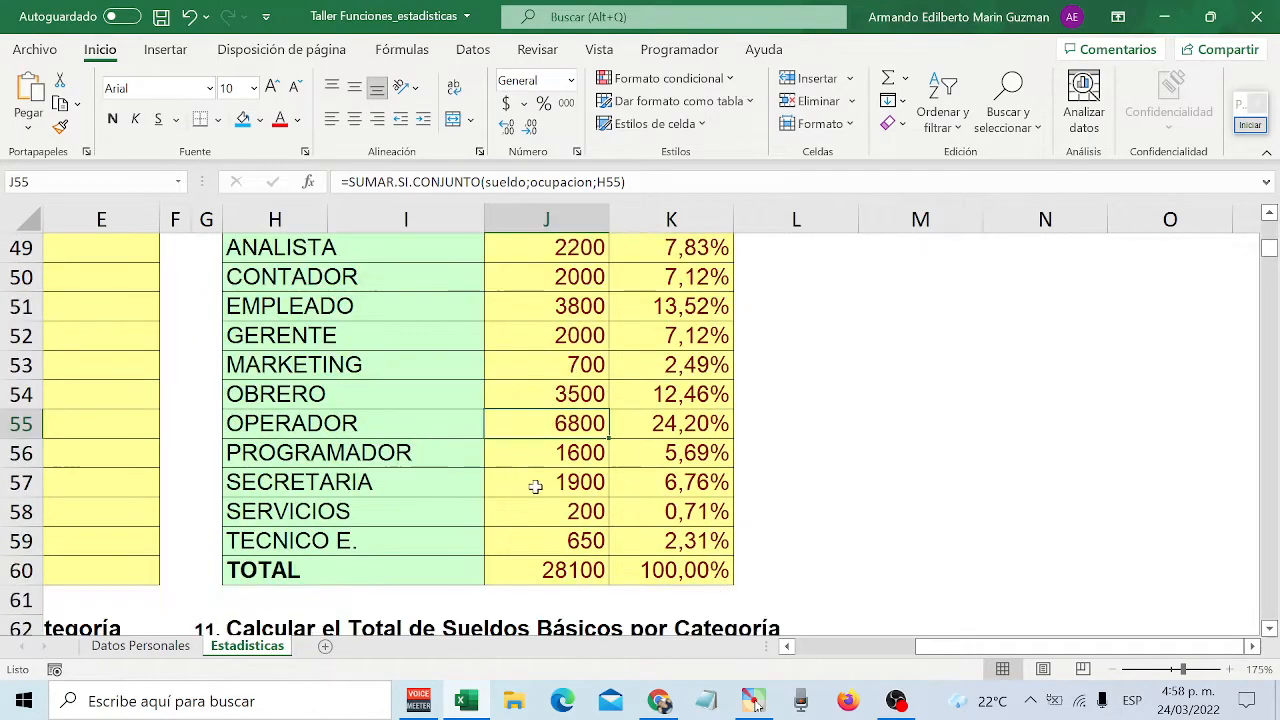
# - Open J55's SUMAR.SI.CONJUNTO formula and annotate its sueldo and ocupacion ranges and the H55 criterion in red
pyautogui.doubleClick(558, 428)
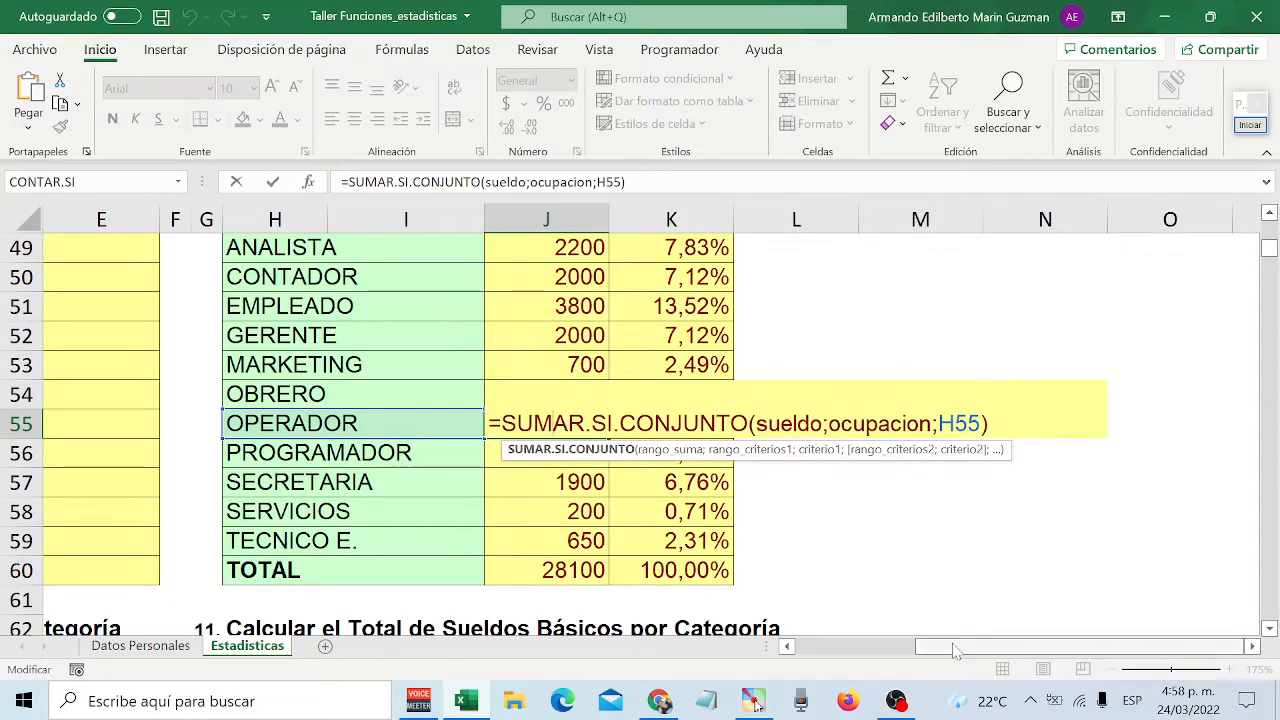
pyautogui.click(755, 702)
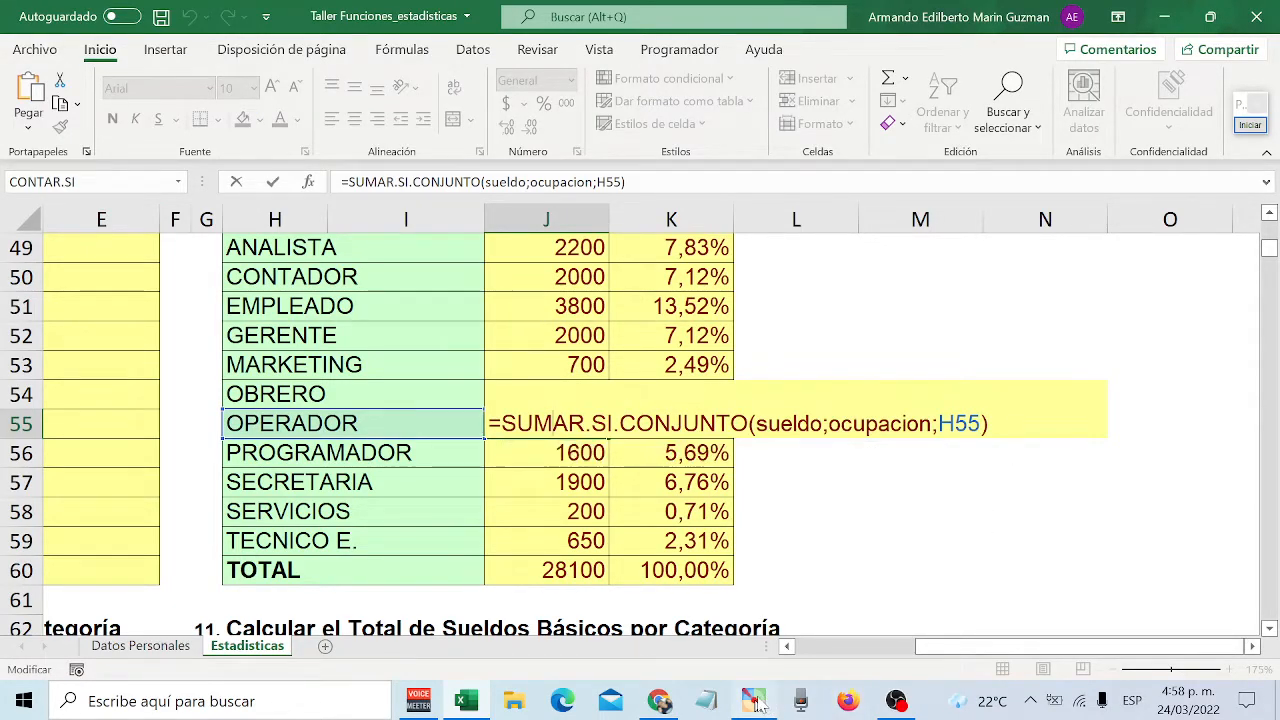
pyautogui.click(1251, 125)
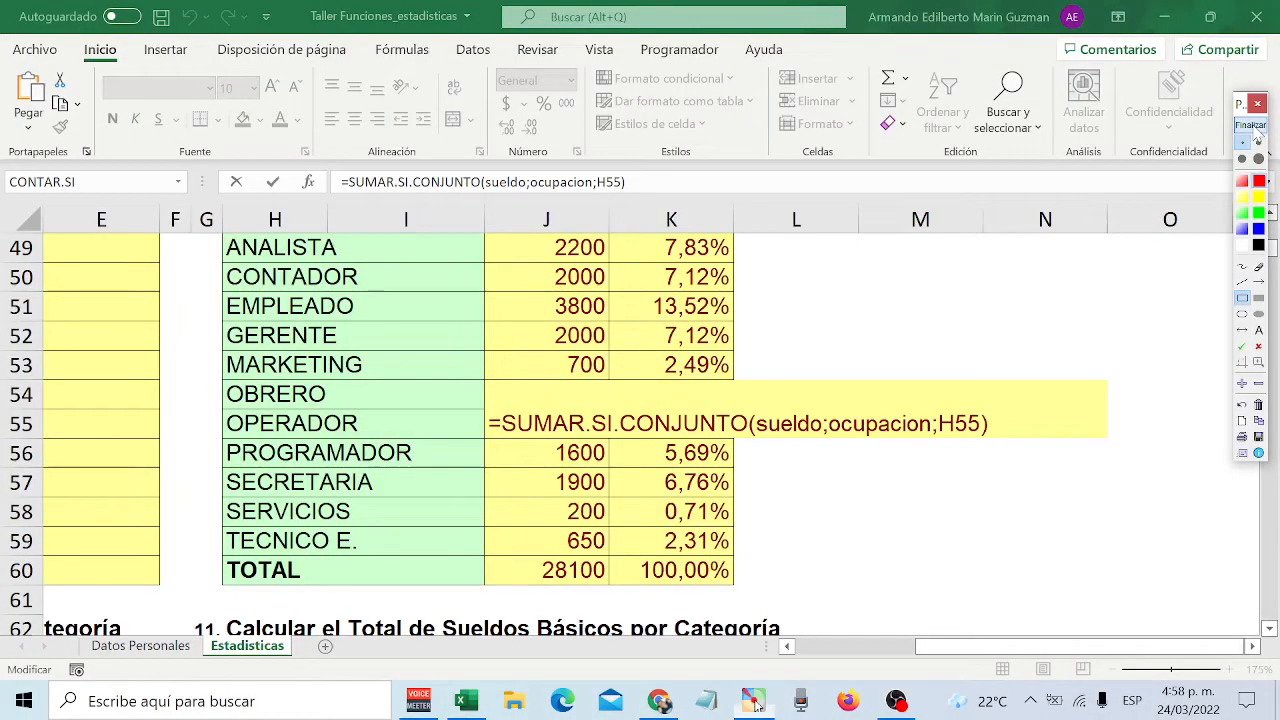
pyautogui.click(1242, 266)
pyautogui.moveTo(757, 410); pyautogui.dragTo(924, 408)
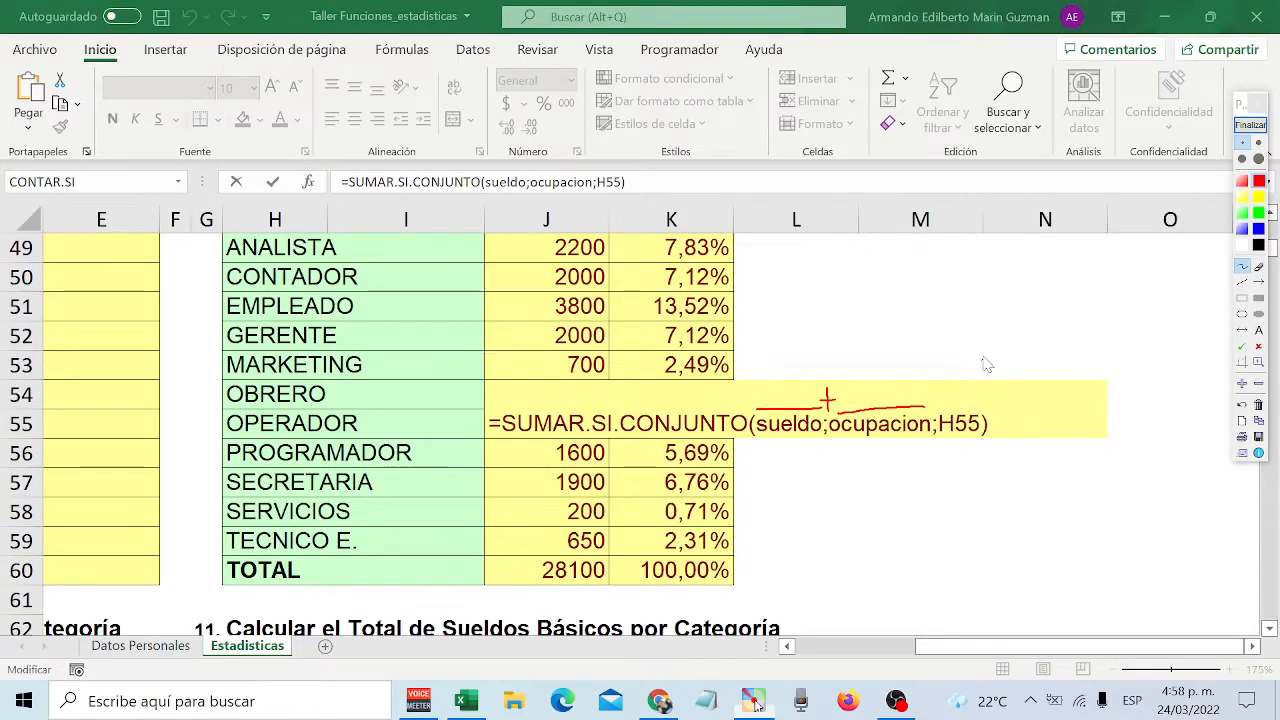
pyautogui.moveTo(988, 362); pyautogui.dragTo(959, 406)
# - Circle the OPERADOR cell, draw lines from column H and row 55 to it, end the annotation and close J55's formula
pyautogui.moveTo(291, 412)
pyautogui.mouseDown()
pyautogui.moveTo(226, 430)
pyautogui.moveTo(298, 440)
pyautogui.moveTo(381, 424)
pyautogui.moveTo(298, 413)
pyautogui.mouseUp()
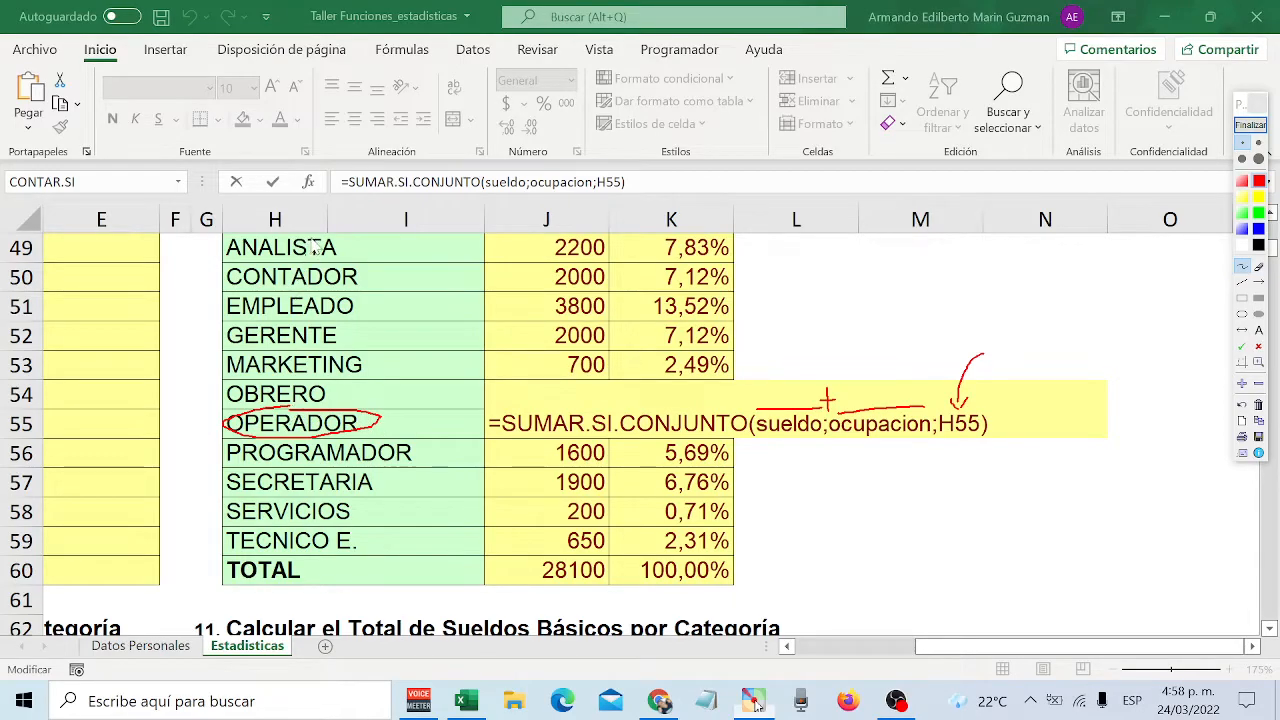
pyautogui.moveTo(293, 215); pyautogui.dragTo(287, 422)
pyautogui.moveTo(48, 426); pyautogui.dragTo(216, 426)
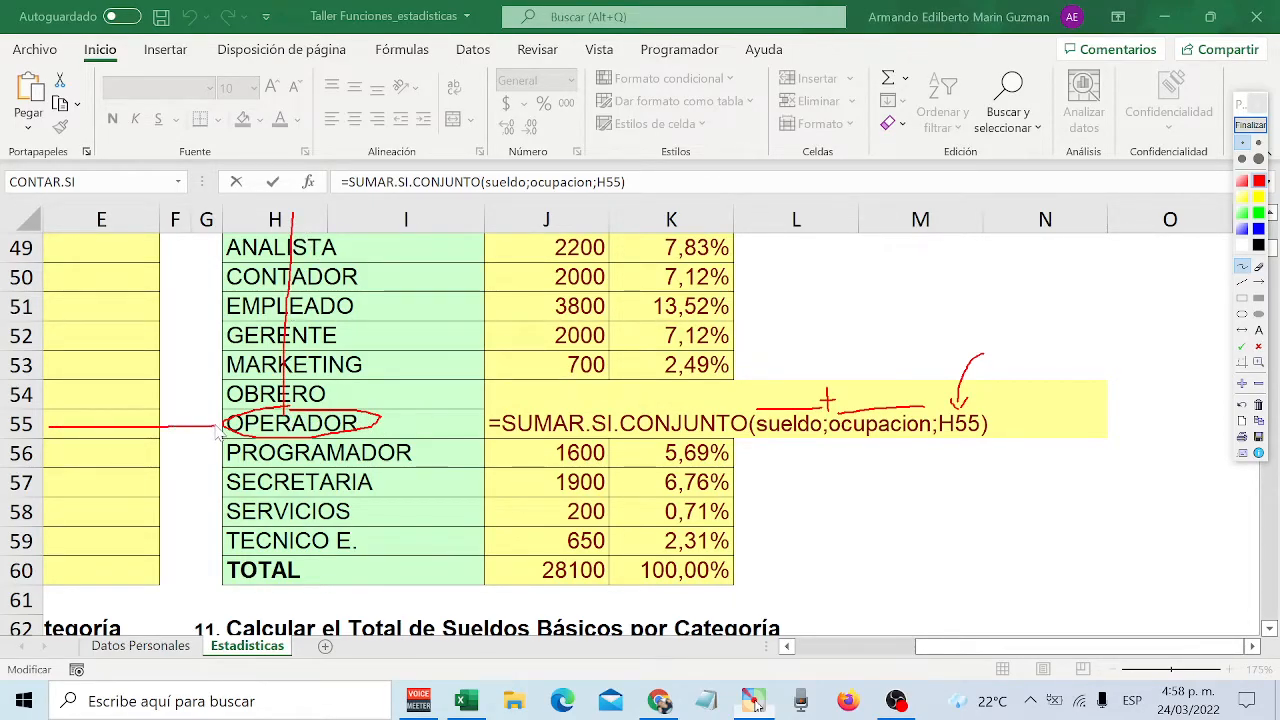
pyautogui.click(1245, 125)
pyautogui.click(1242, 125)
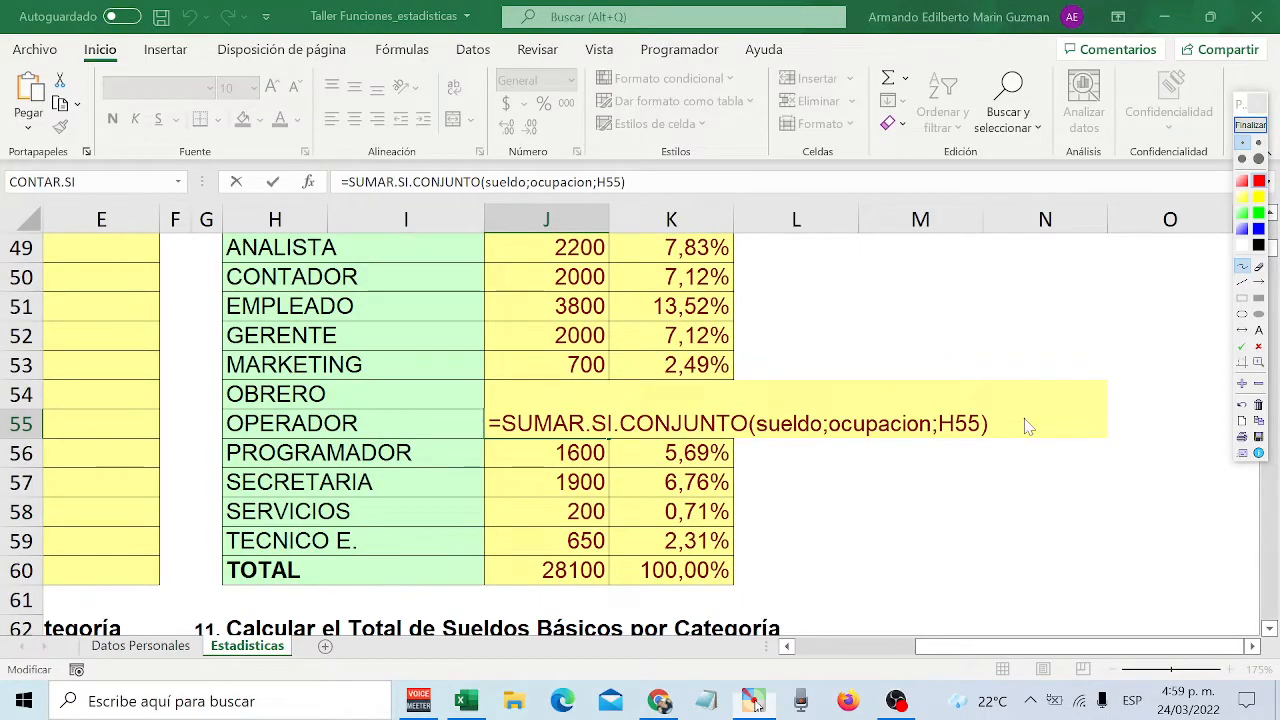
pyautogui.click(1249, 125)
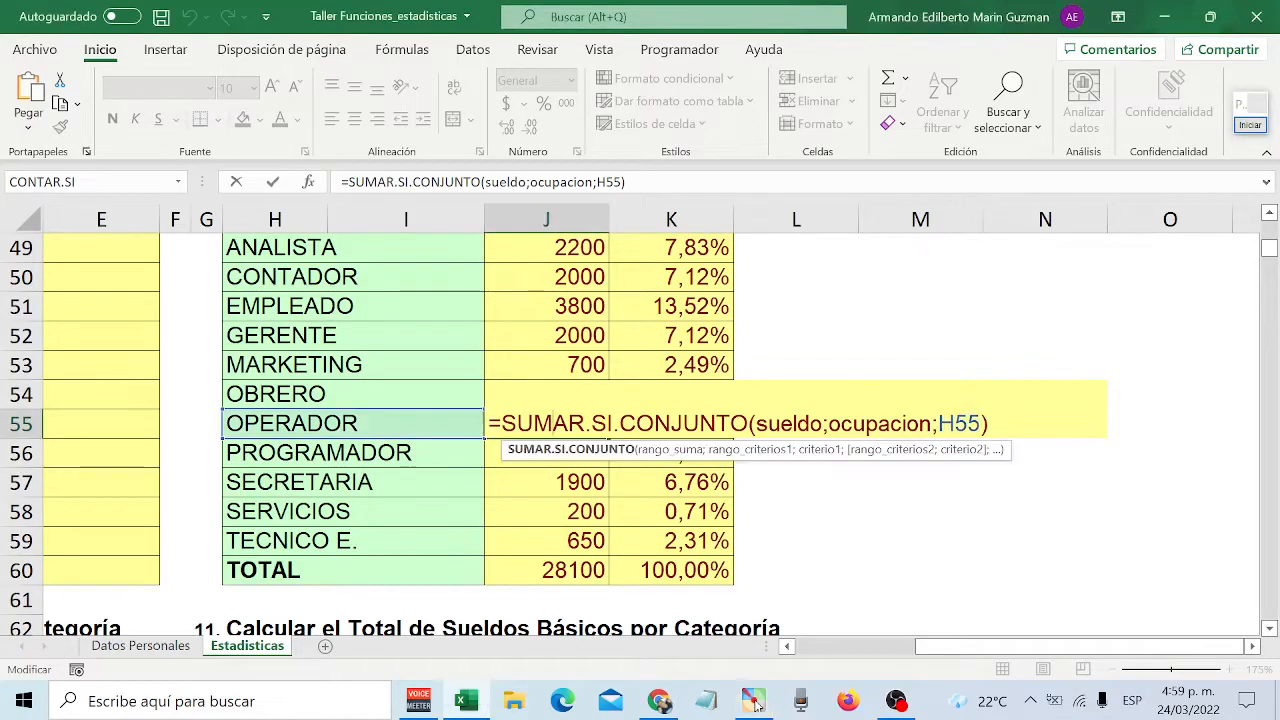
pyautogui.press('Return')
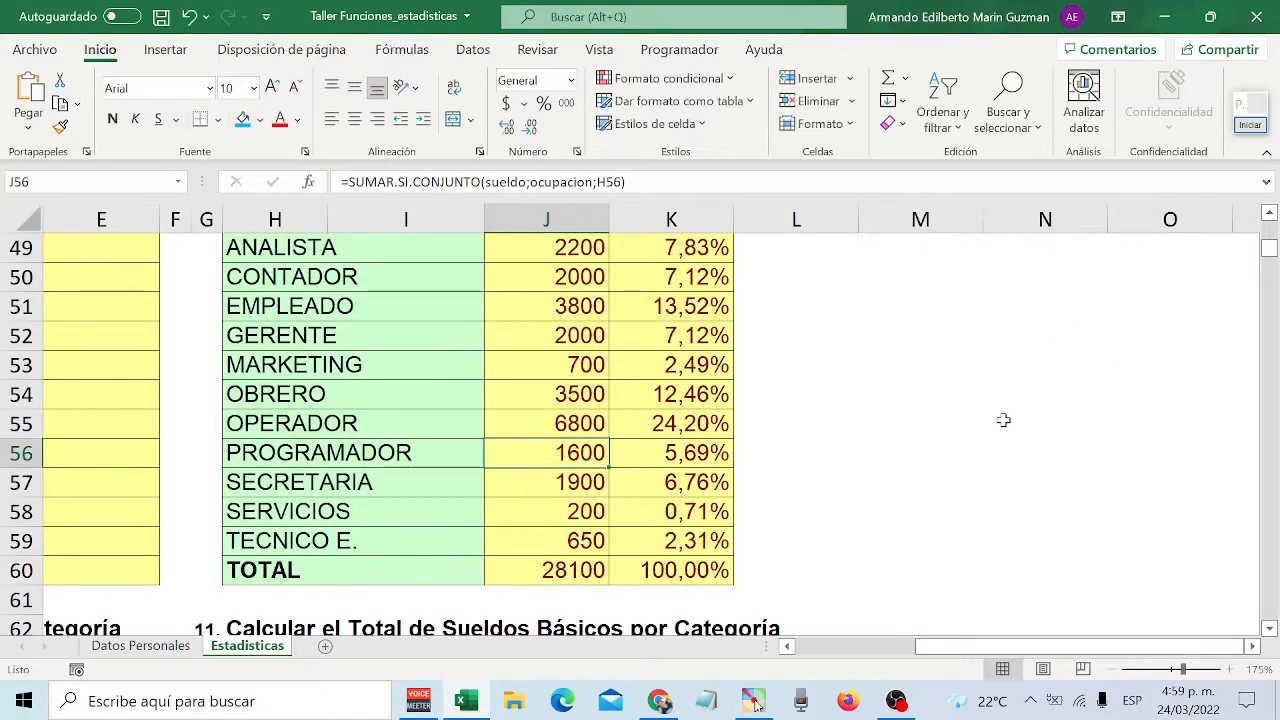
# - Re-enter the ABOGADO percentage formula in K46 as =J46/$J$60, with an absolute reference to the total
pyautogui.scroll(3, 859, 443)
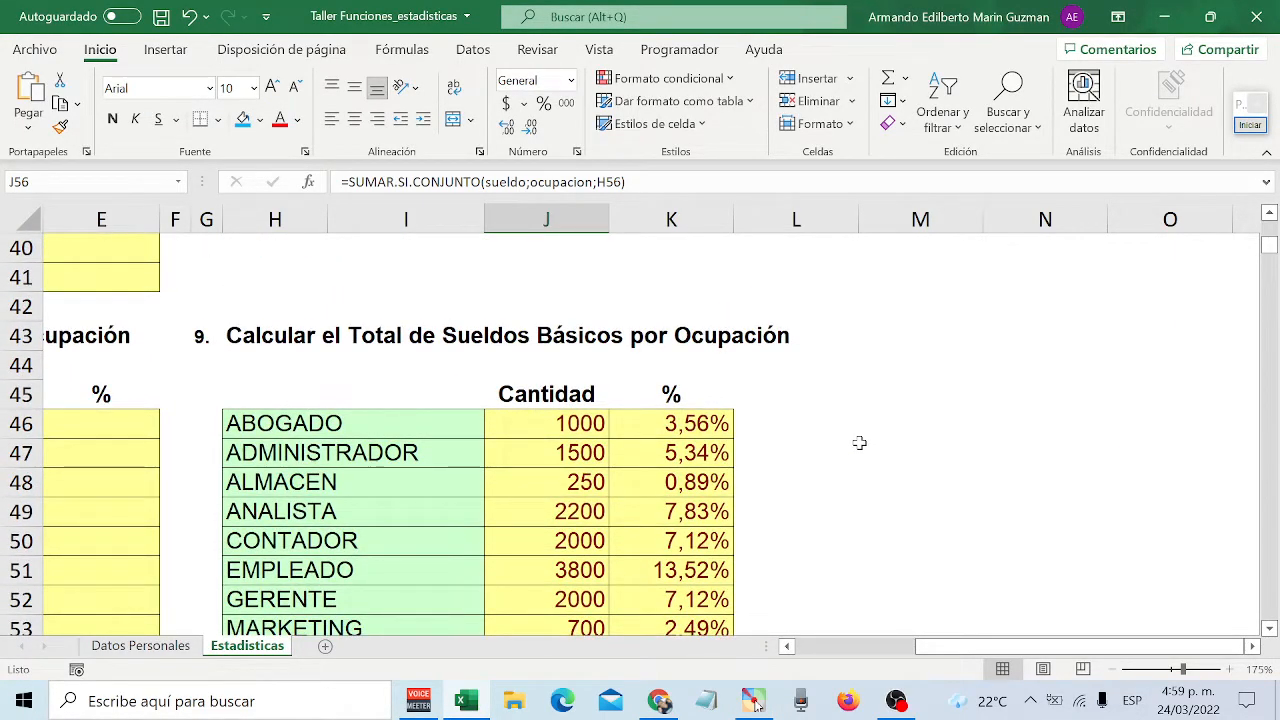
pyautogui.click(697, 427)
pyautogui.doubleClick(697, 427)
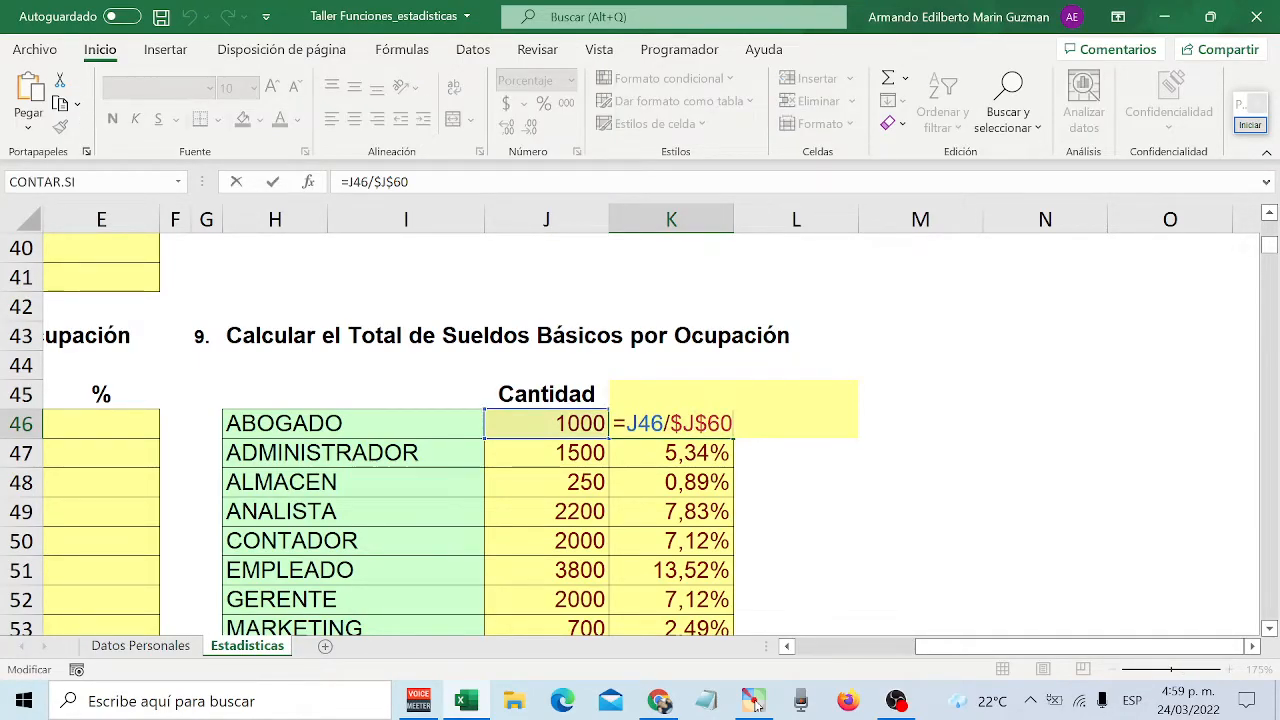
pyautogui.press('BackSpace')
pyautogui.press('BackSpace')
pyautogui.press('BackSpace')
pyautogui.press('BackSpace')
pyautogui.press('BackSpace')
pyautogui.press('BackSpace')
pyautogui.press('BackSpace')
pyautogui.press('BackSpace')
pyautogui.press('BackSpace')
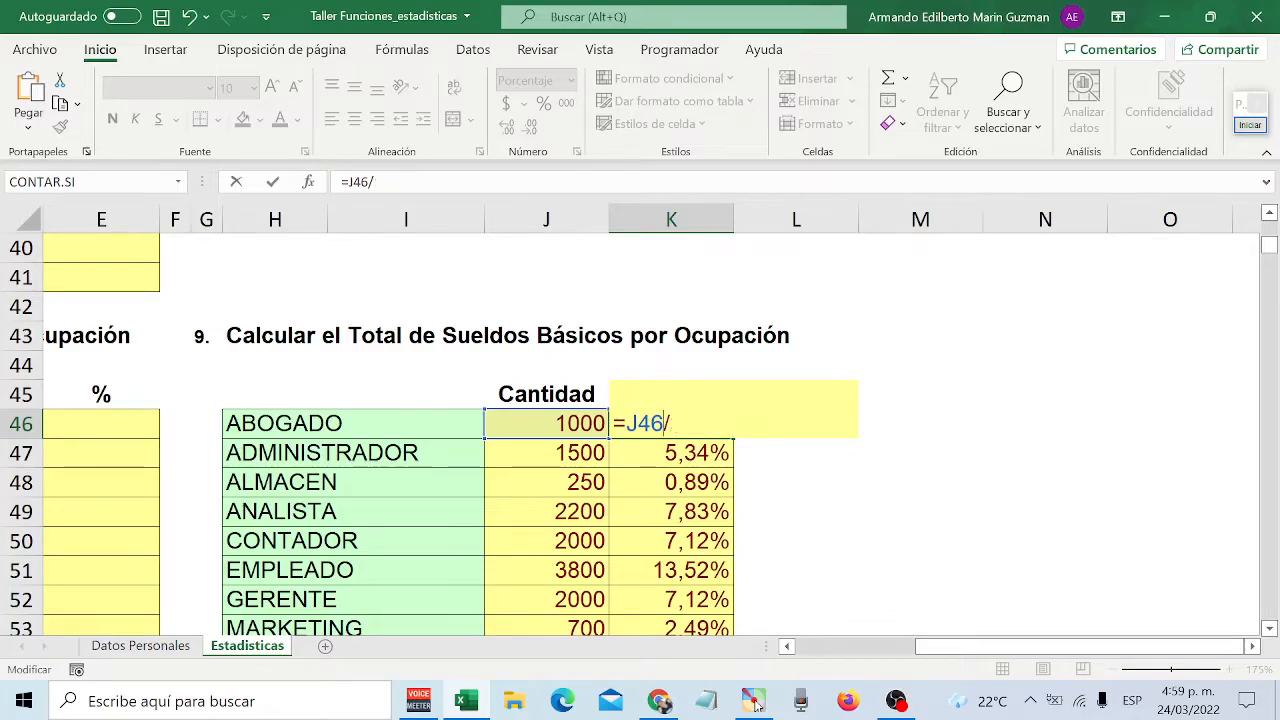
pyautogui.click(549, 425)
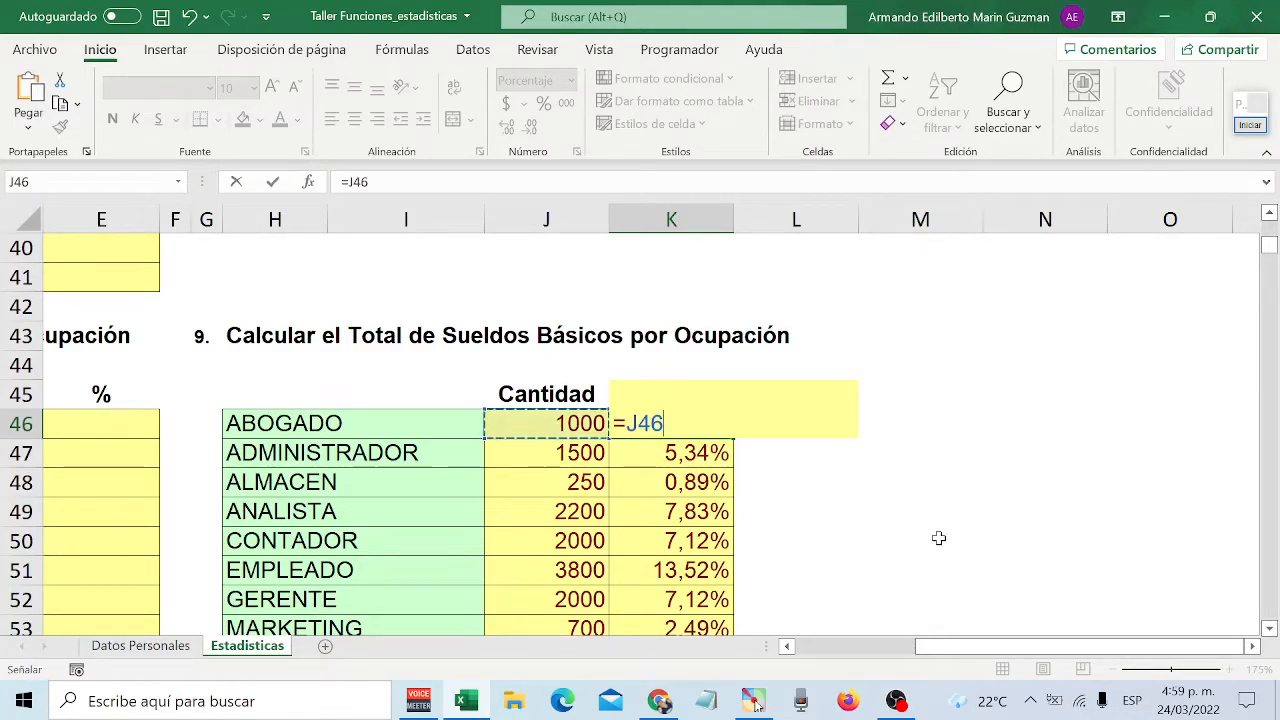
pyautogui.write('/')
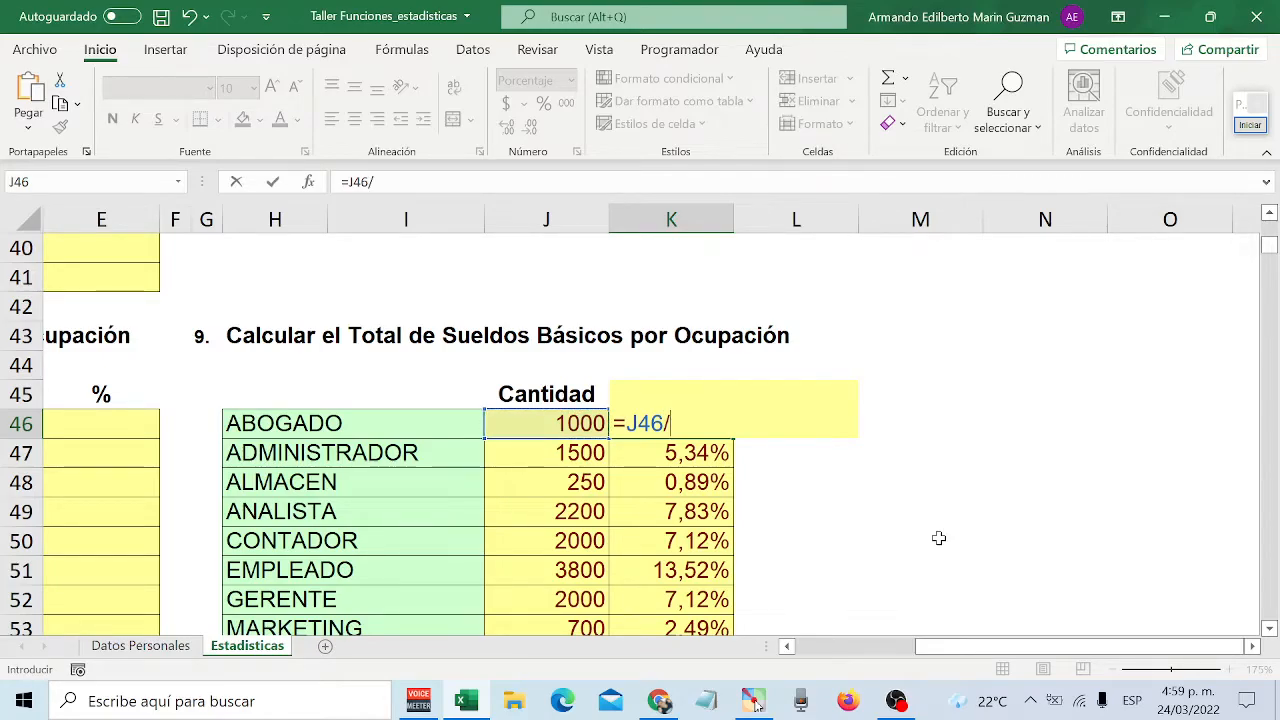
pyautogui.scroll(-3, 690, 480)
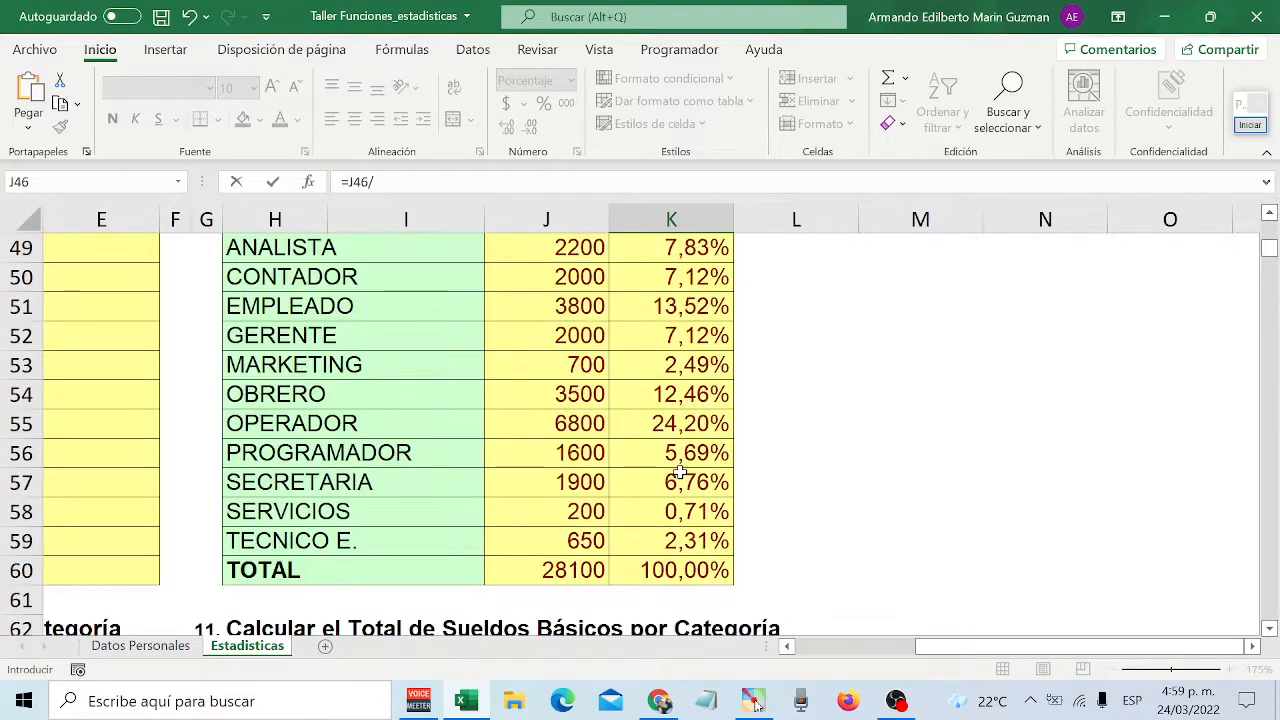
pyautogui.click(558, 574)
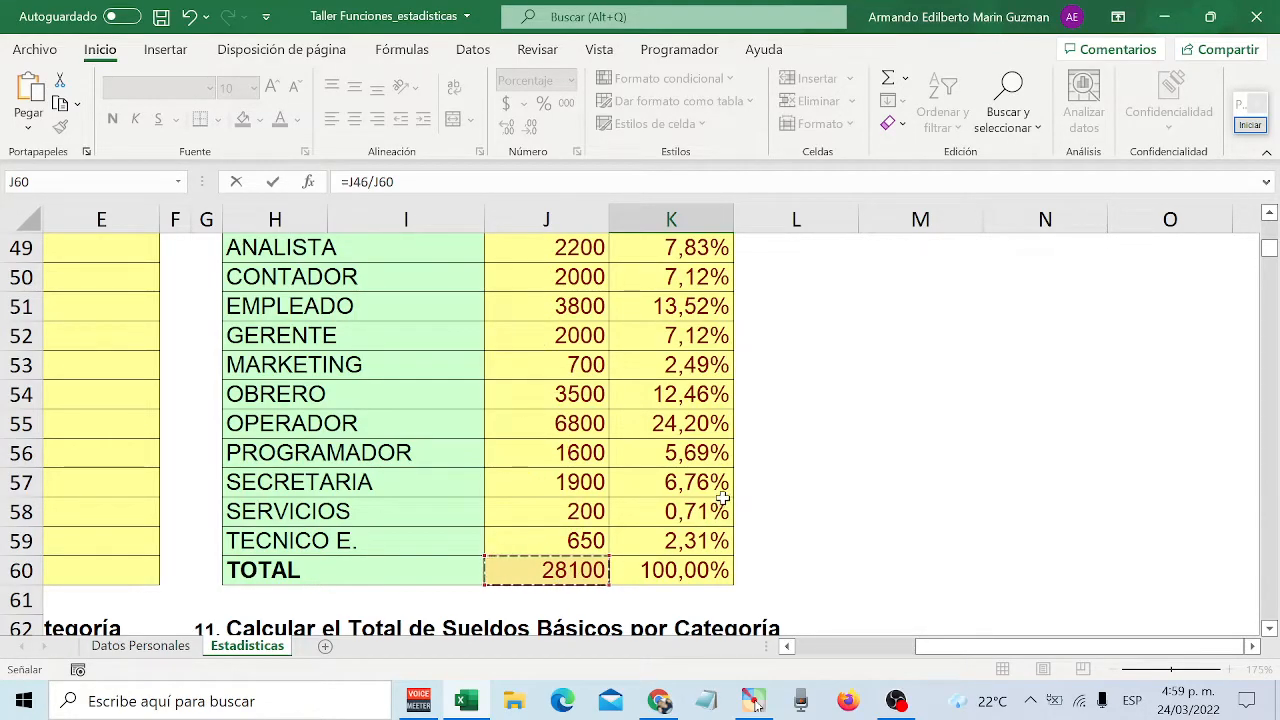
pyautogui.scroll(2, 700, 530)
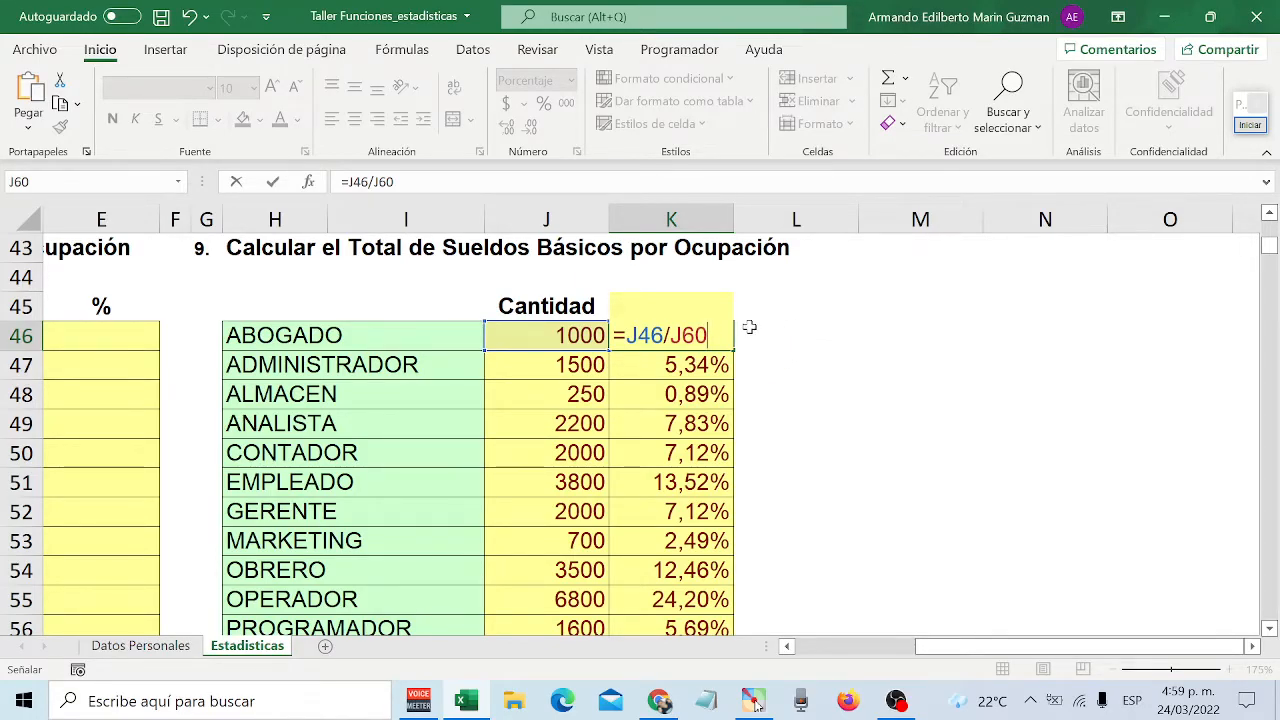
pyautogui.press('F4')
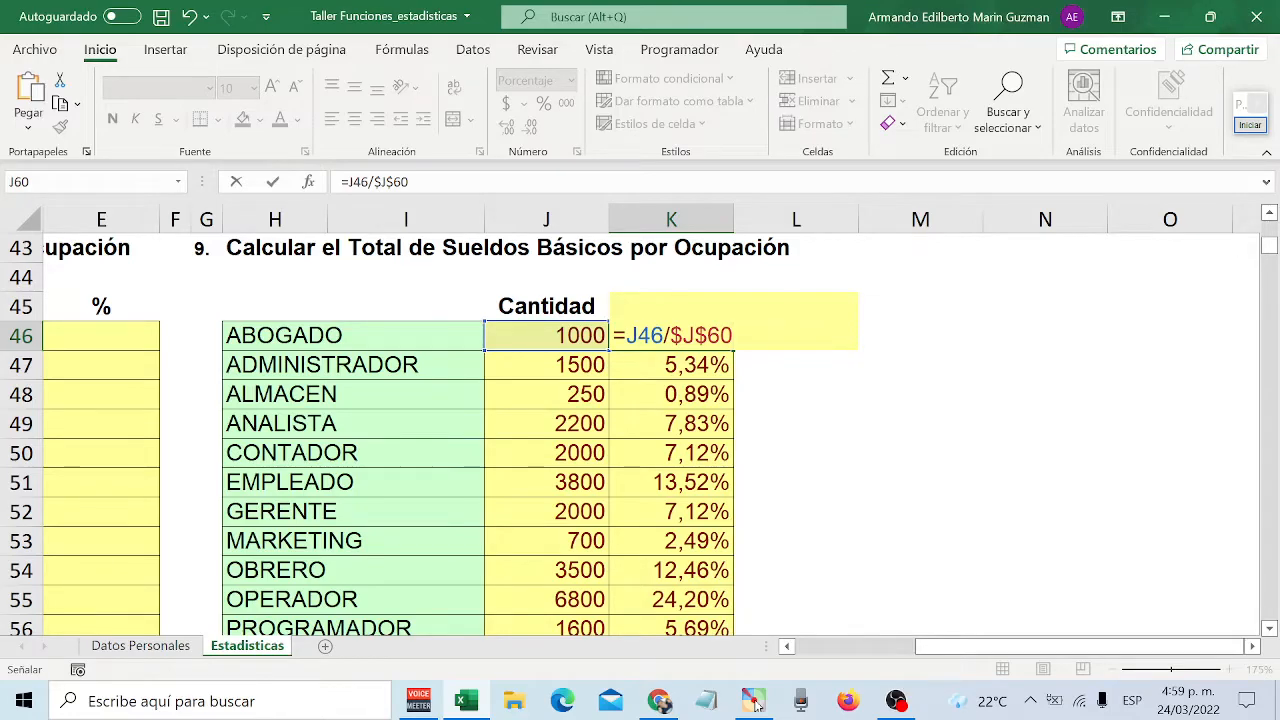
pyautogui.press('Return')
# - Copy the K46 formula down the % column through K60 and check the copied formula in K49
pyautogui.click(728, 340)
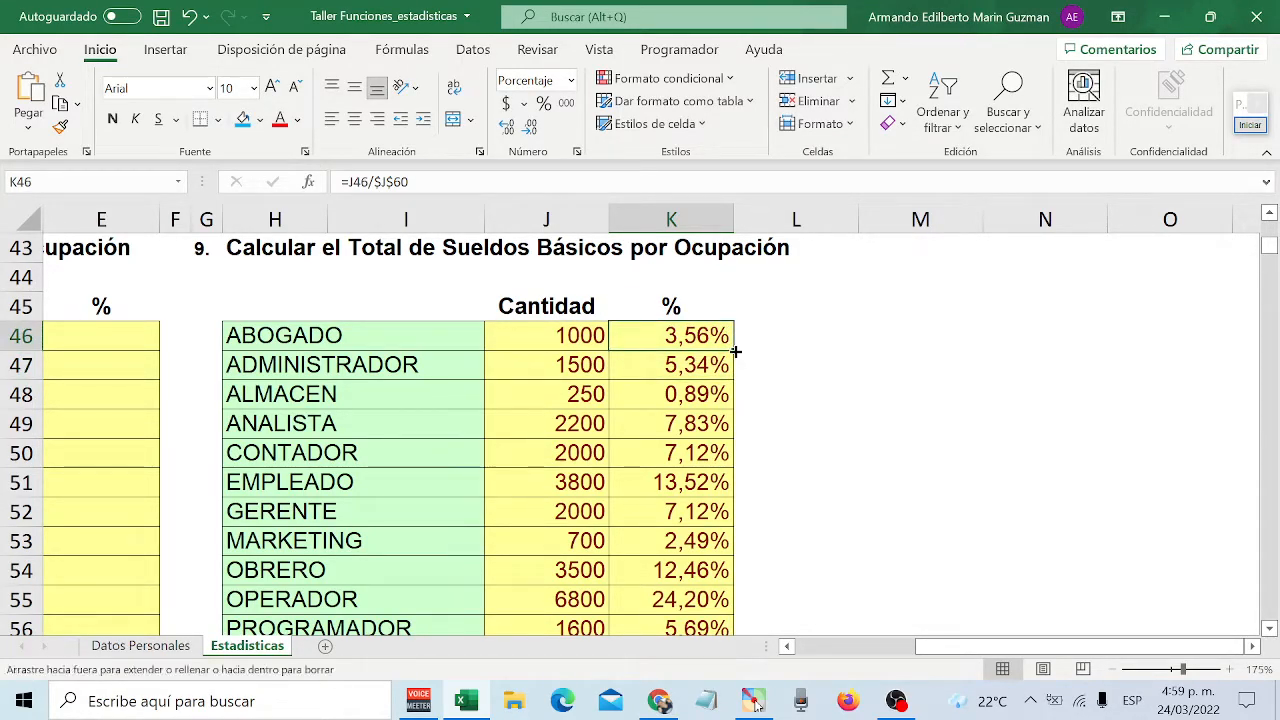
pyautogui.doubleClick(737, 353)
pyautogui.click(684, 423)
pyautogui.scroll(-3, 684, 423)
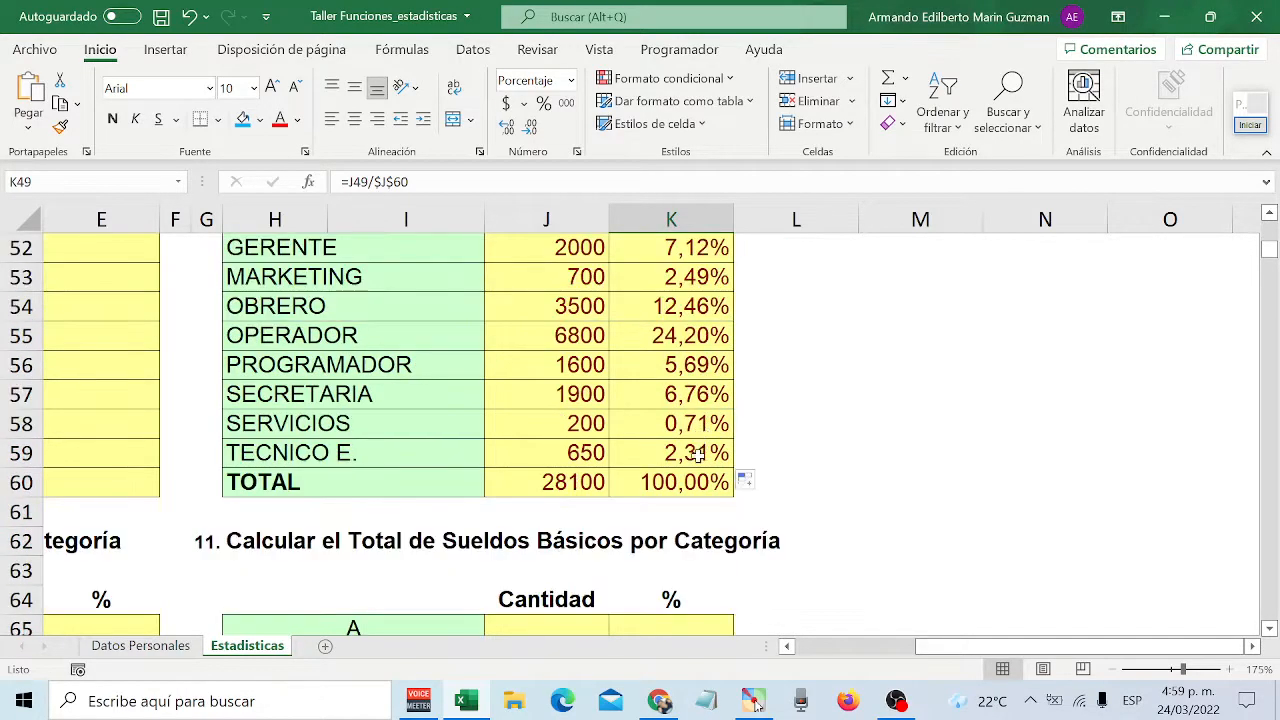
pyautogui.scroll(2, 692, 428)
pyautogui.scroll(2, 692, 428)
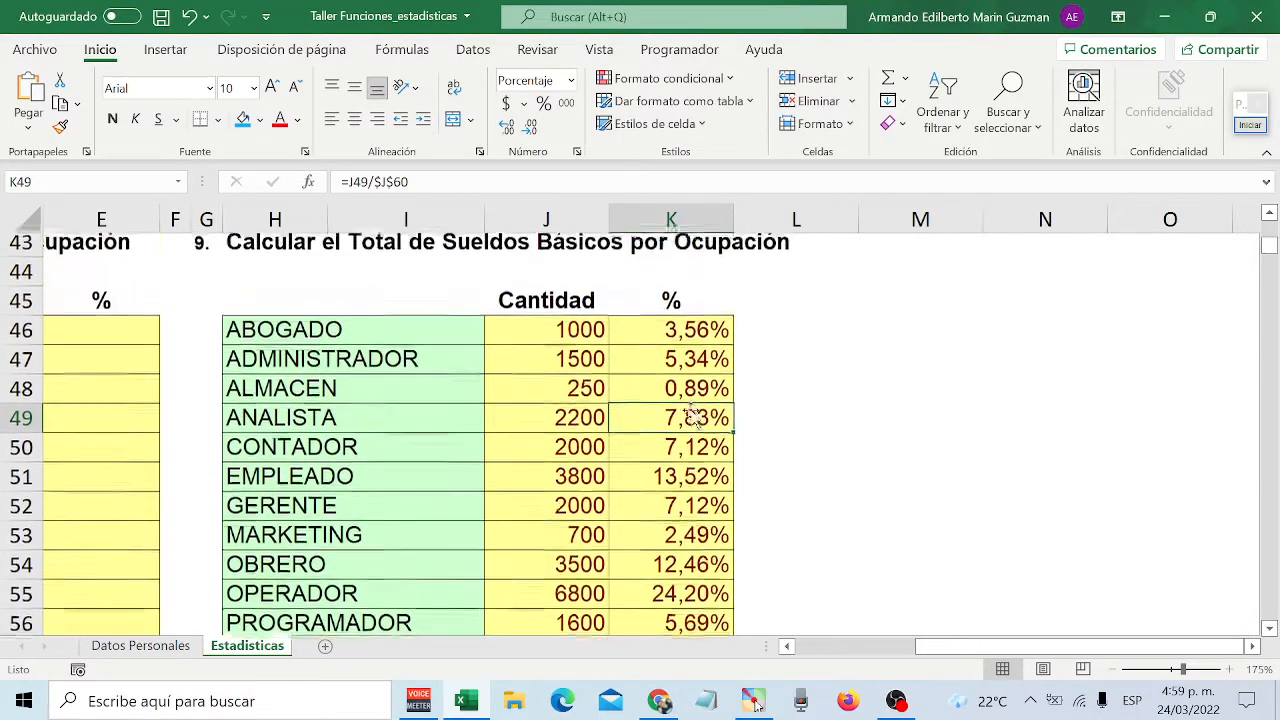
# - Apply the Porcentaje number format to the % values in K46:K60
pyautogui.click(670, 336)
pyautogui.moveTo(672, 364); pyautogui.dragTo(698, 572)
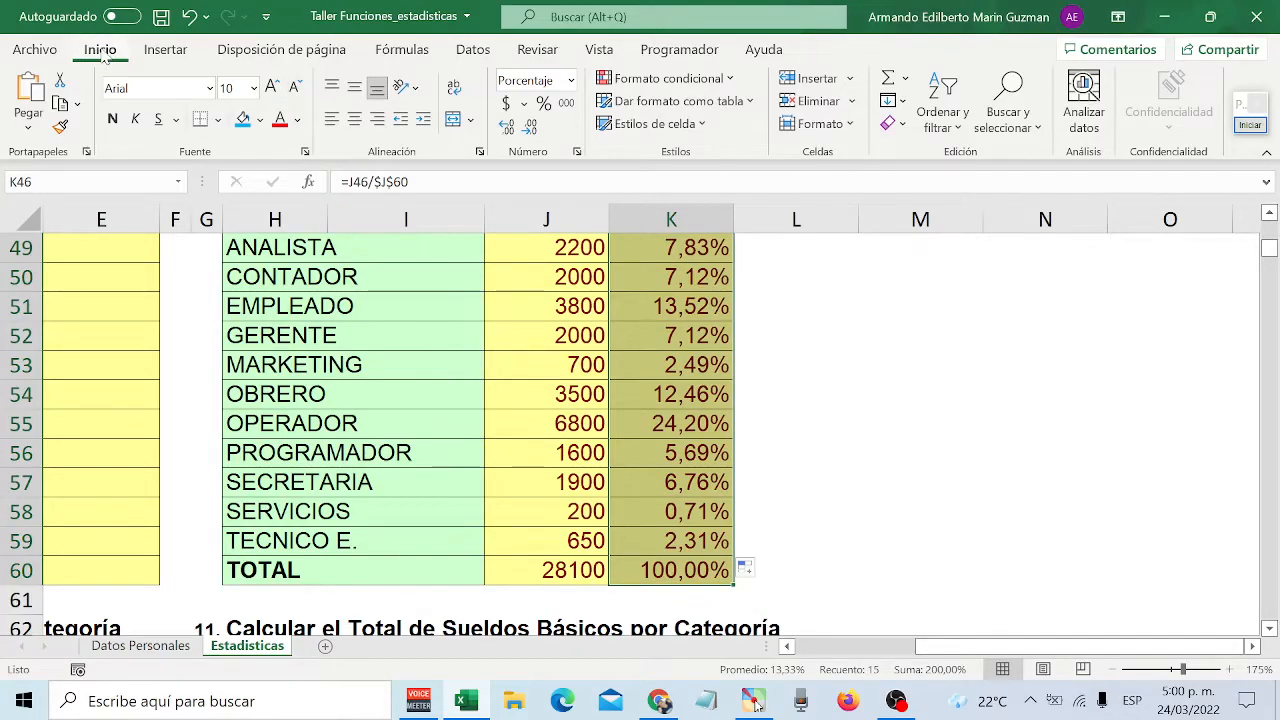
pyautogui.click(570, 81)
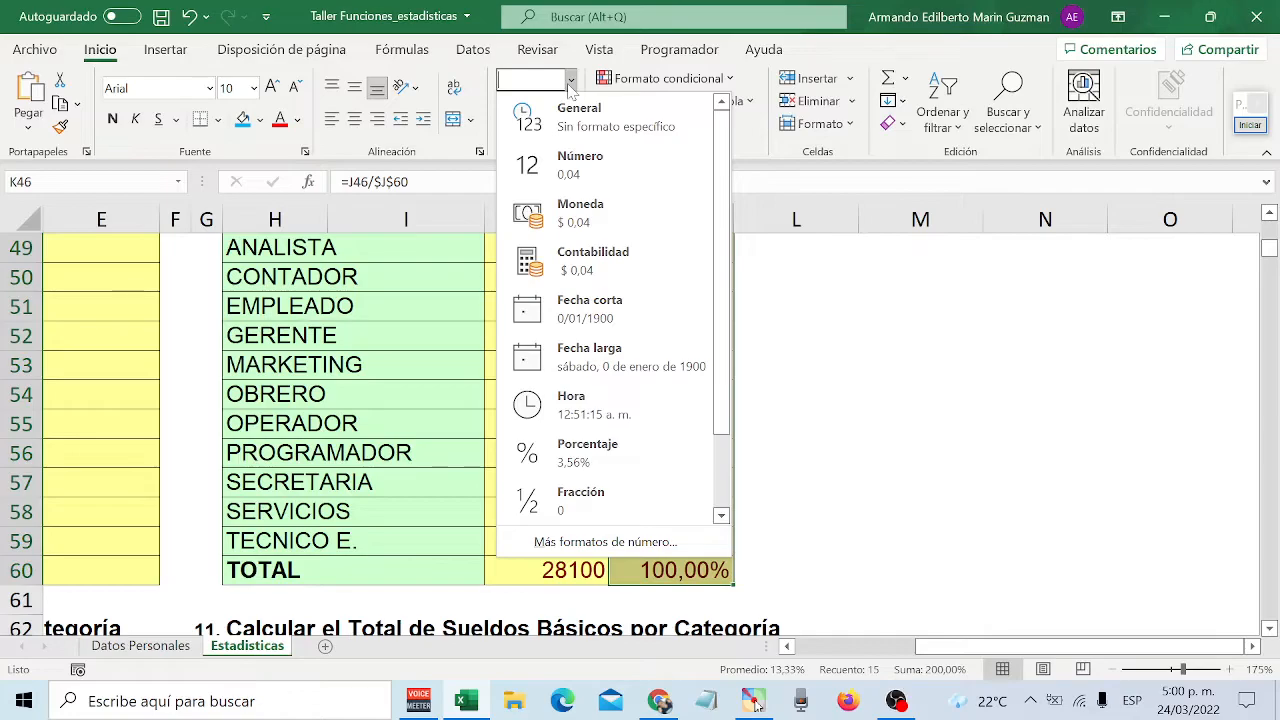
pyautogui.click(616, 456)
# - Open the TOTAL formula in J60, check that it sums J46:J59 against the occupation rows, and close it
pyautogui.scroll(-4, 537, 497)
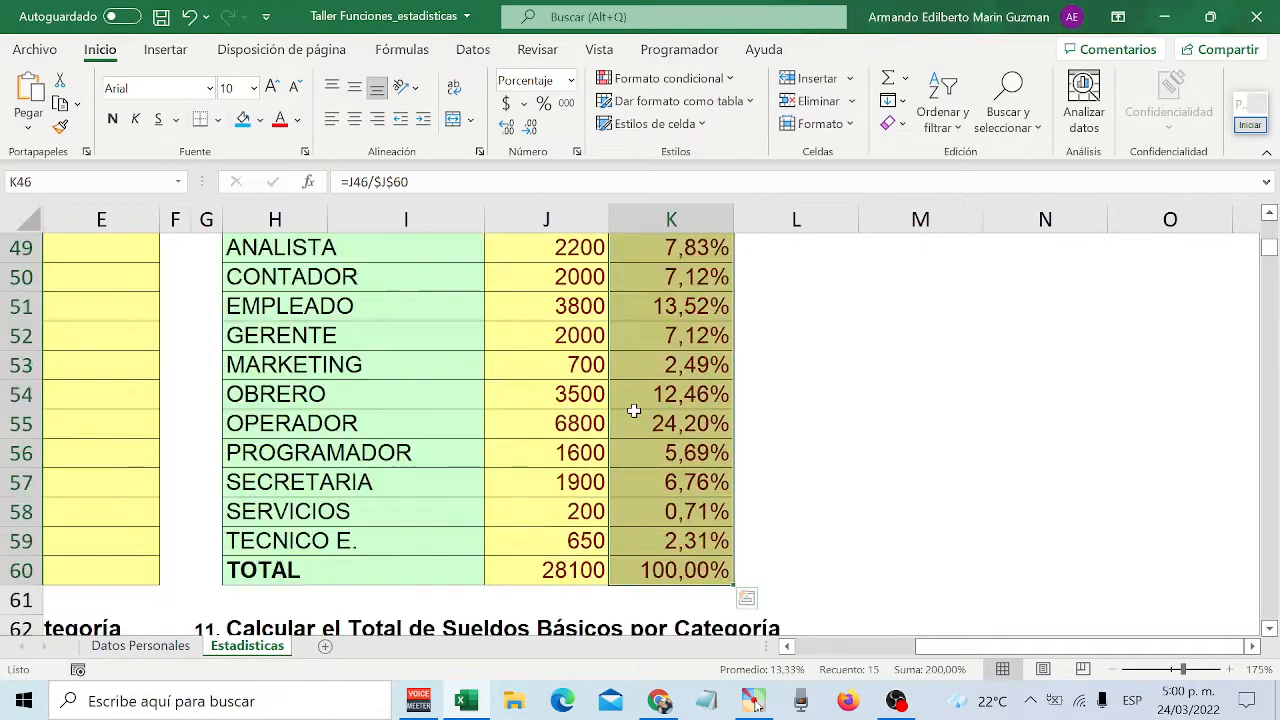
pyautogui.doubleClick(537, 495)
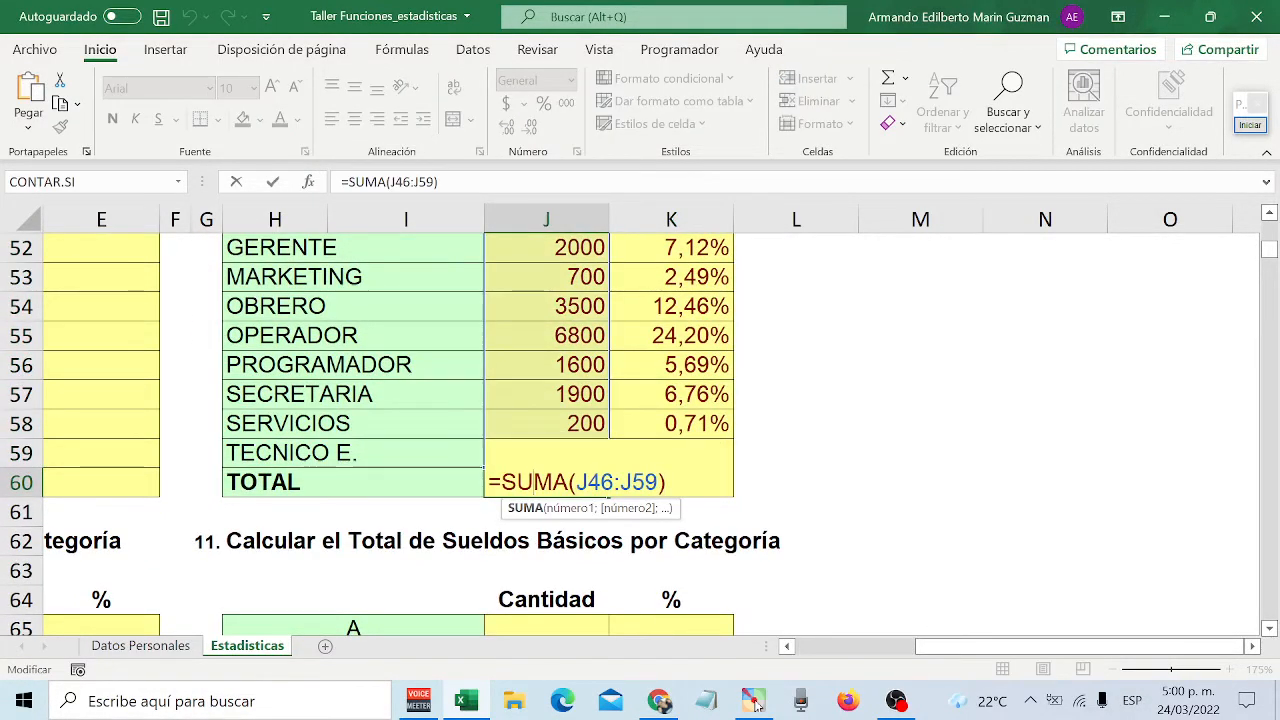
pyautogui.press('End')
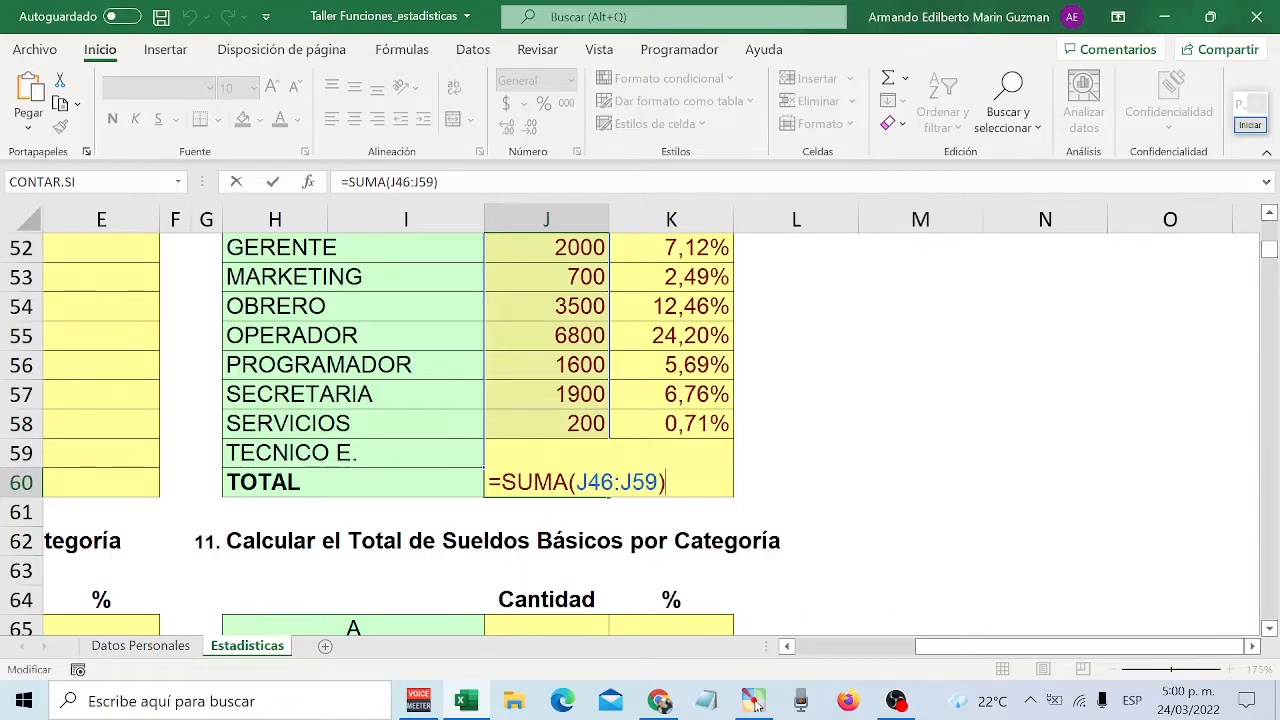
pyautogui.scroll(4, 527, 251)
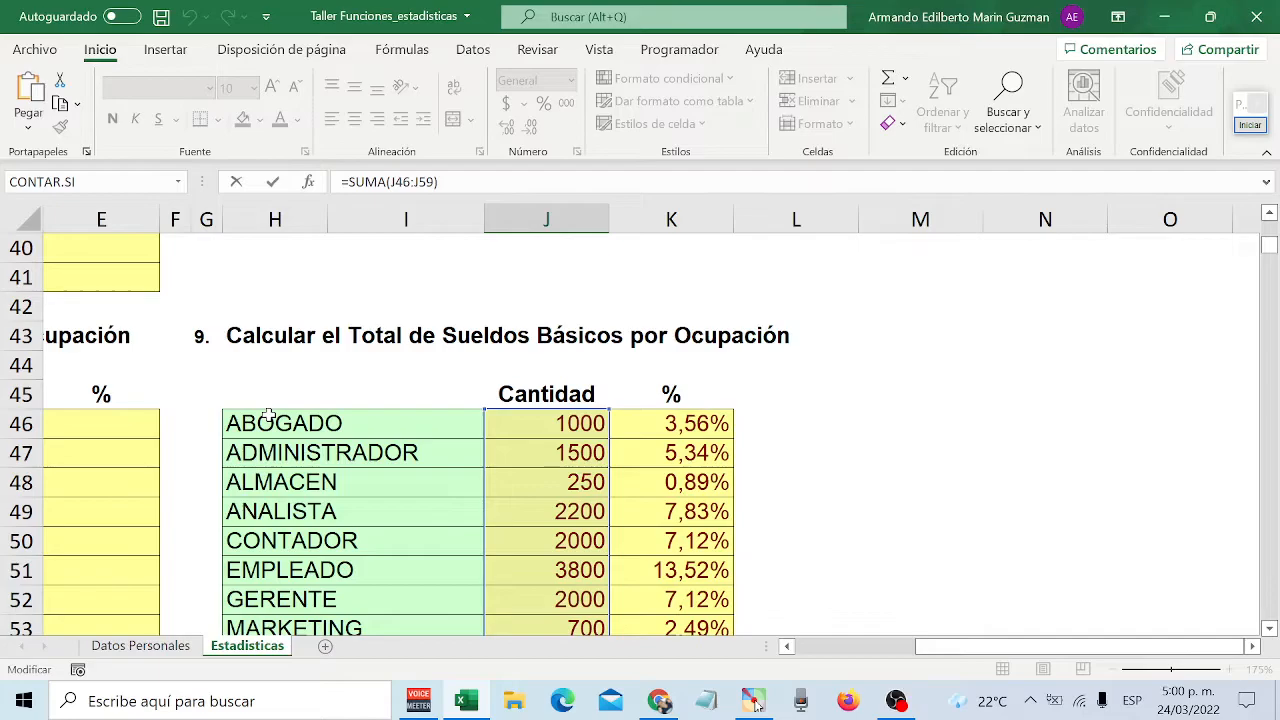
pyautogui.scroll(-3, 262, 417)
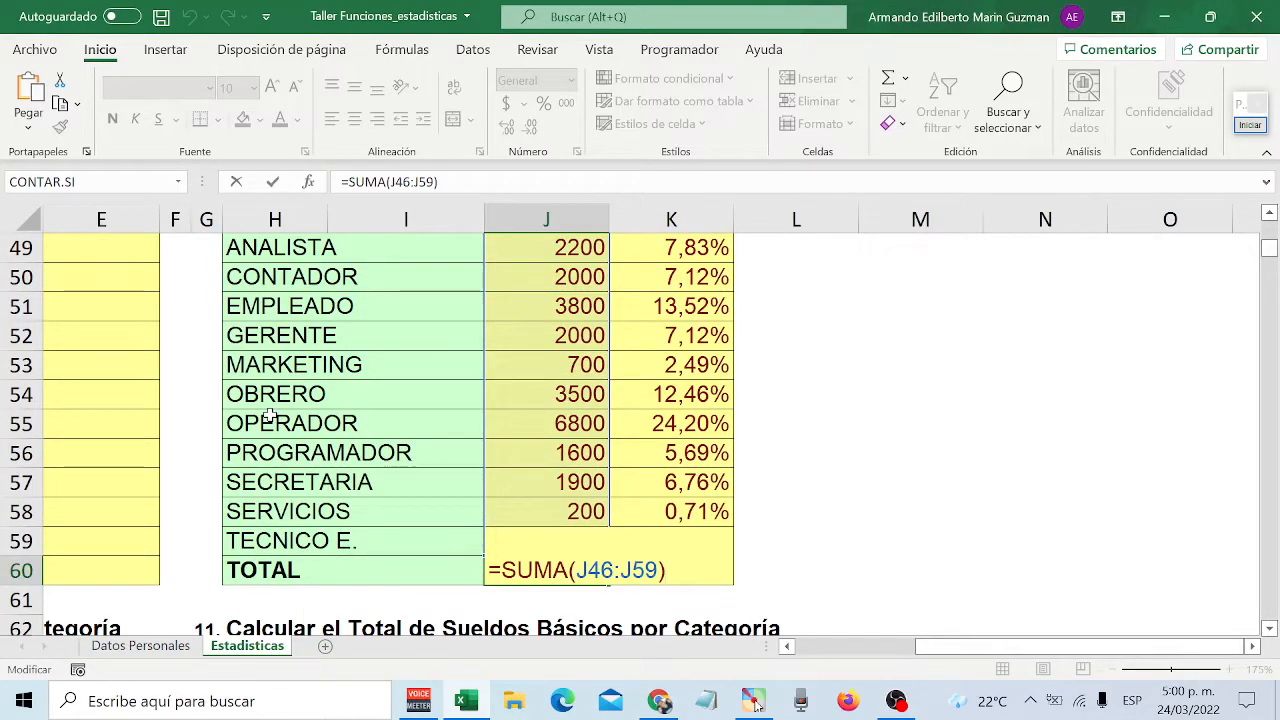
pyautogui.press('Return')
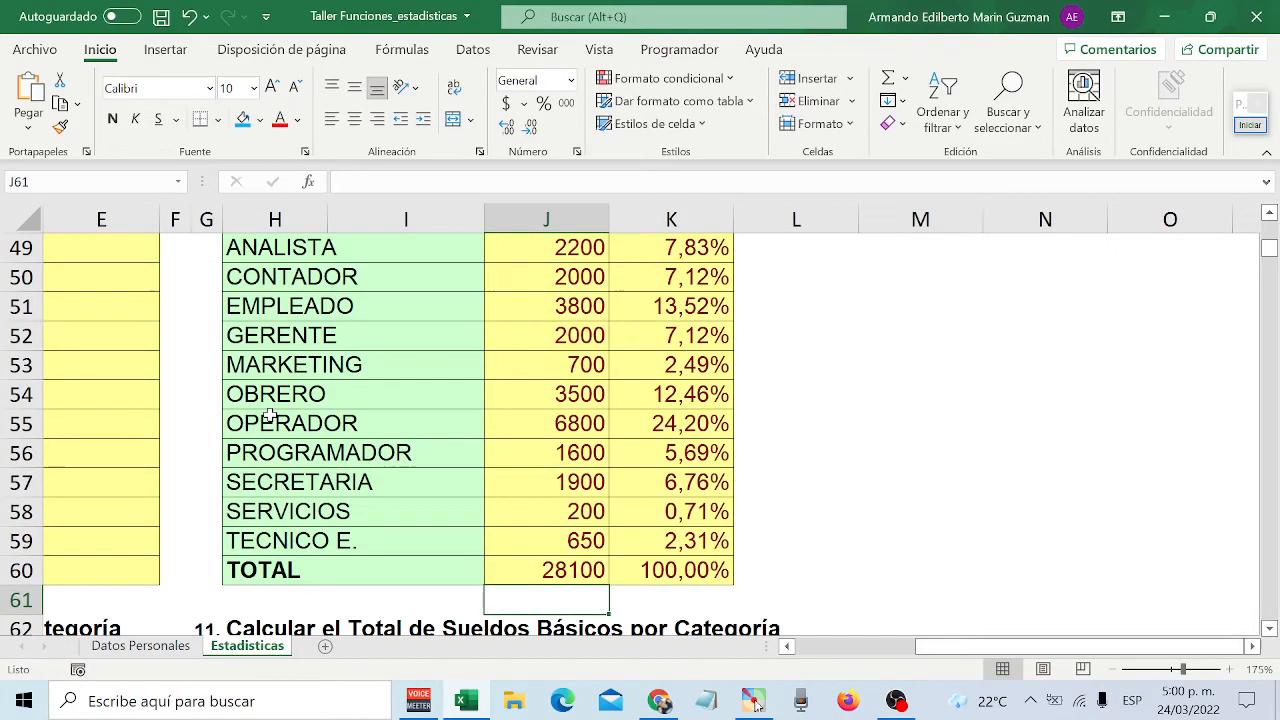
# - Inspect the % total formula in K60, review its K46:K59 range, and close it
pyautogui.click(645, 568)
pyautogui.doubleClick(641, 570)
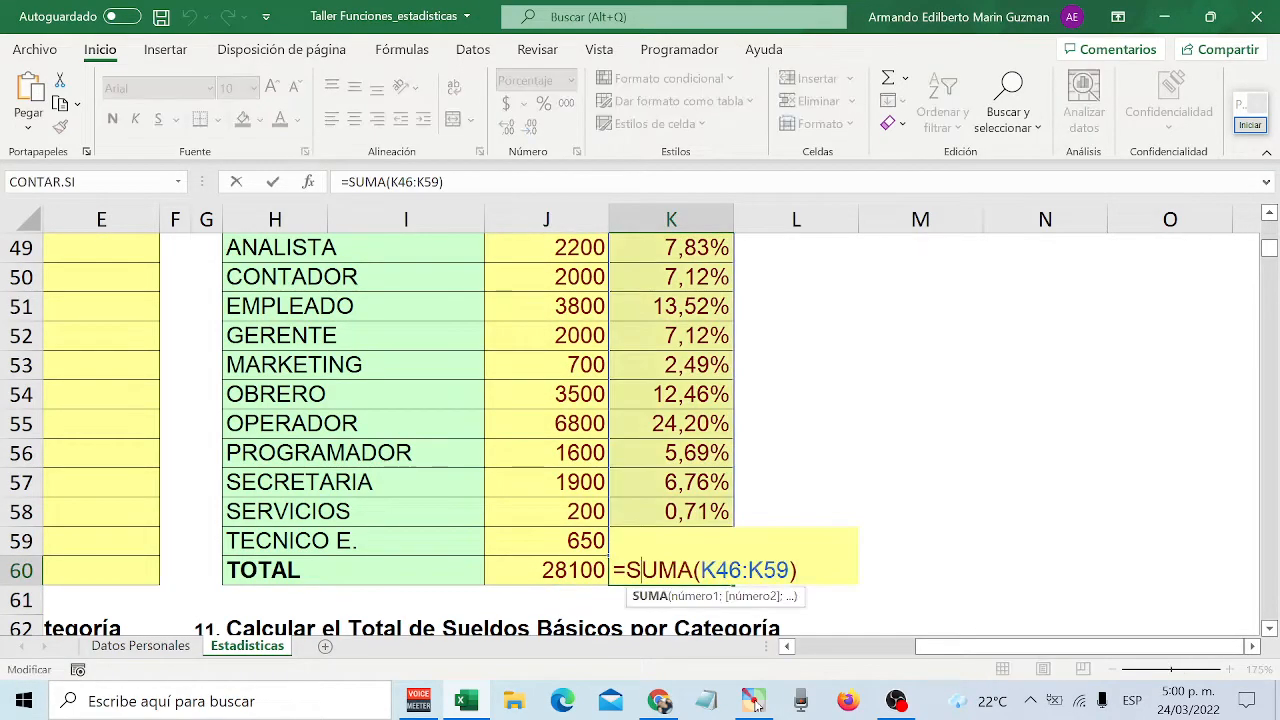
pyautogui.scroll(3, 829, 506)
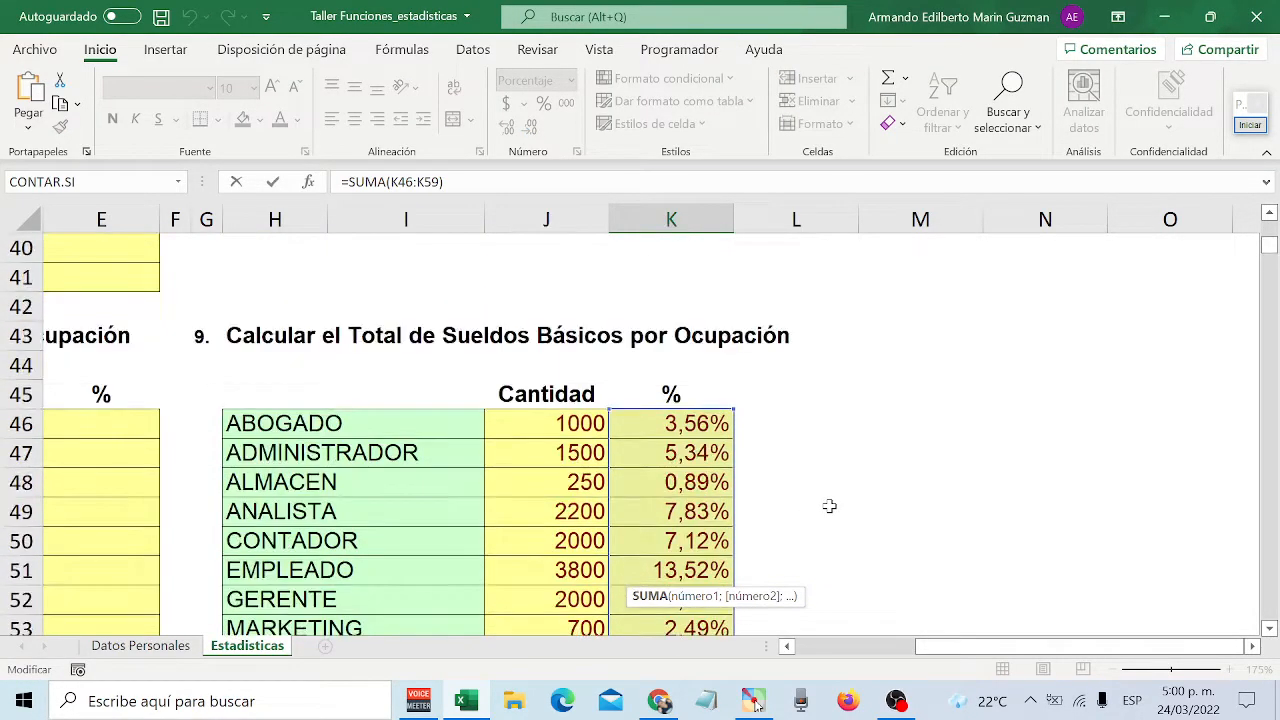
pyautogui.scroll(-4, 829, 506)
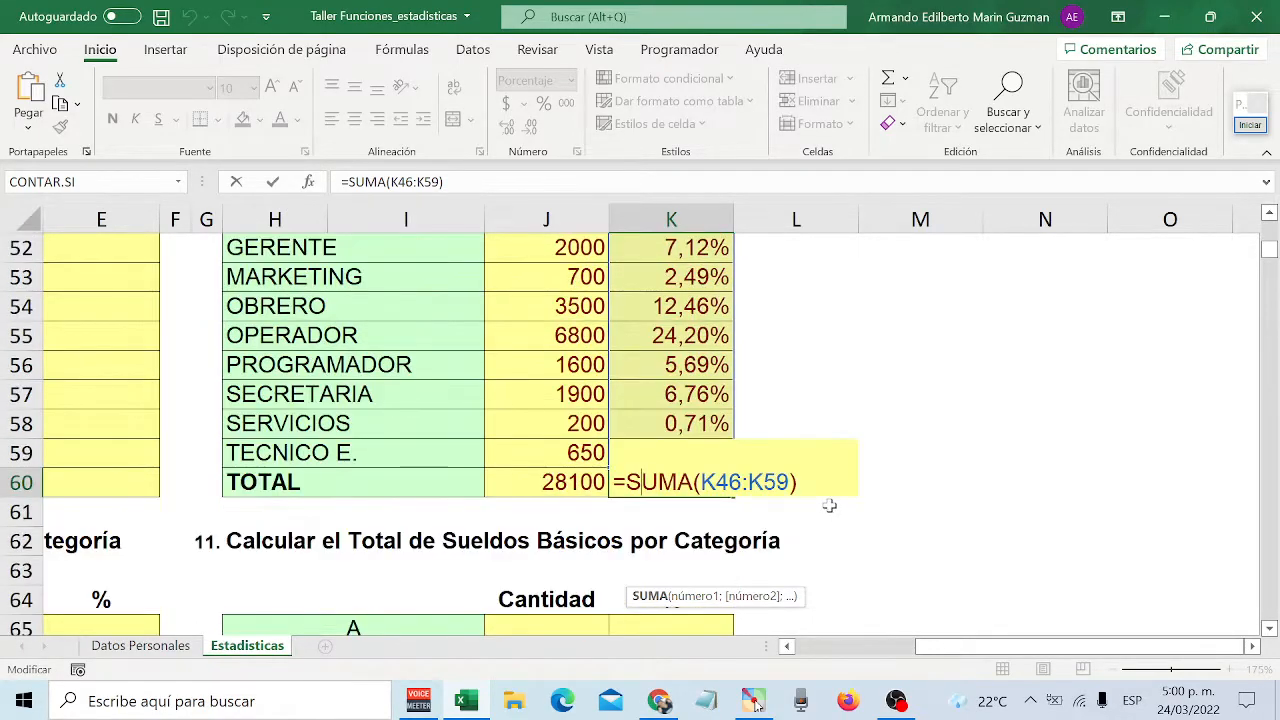
pyautogui.press('Return')
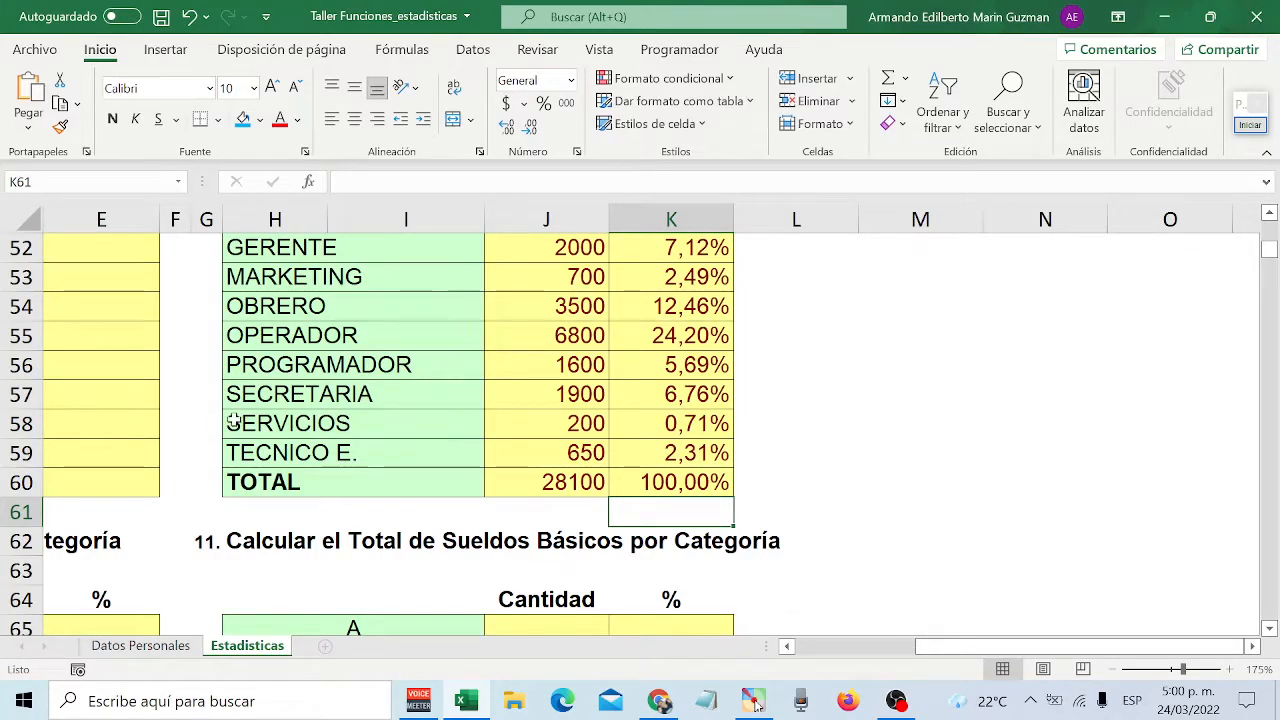
# - Locate exercise 12, Calcular el Total de Trabajadores que, and select its row label Ingresaron Antes del año 1970
pyautogui.scroll(-4, 234, 420)
pyautogui.scroll(-4, 234, 420)
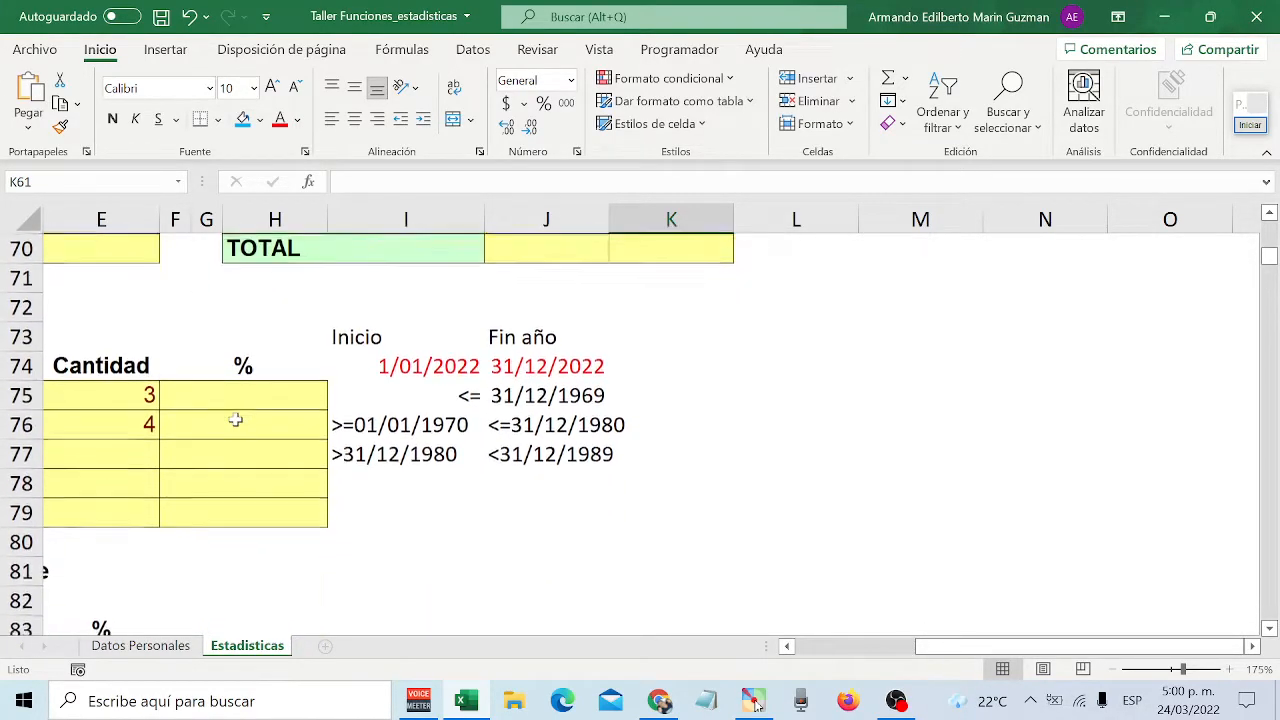
pyautogui.moveTo(930, 647); pyautogui.dragTo(745, 650)
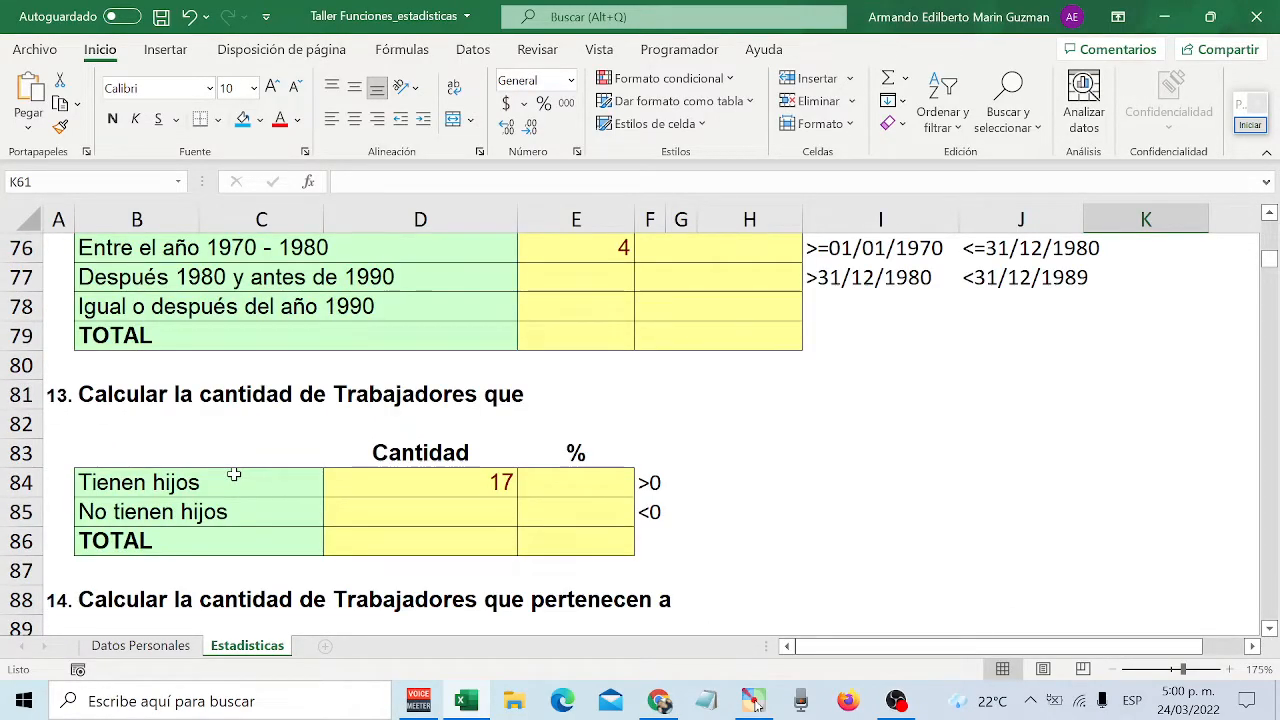
pyautogui.scroll(2, 234, 477)
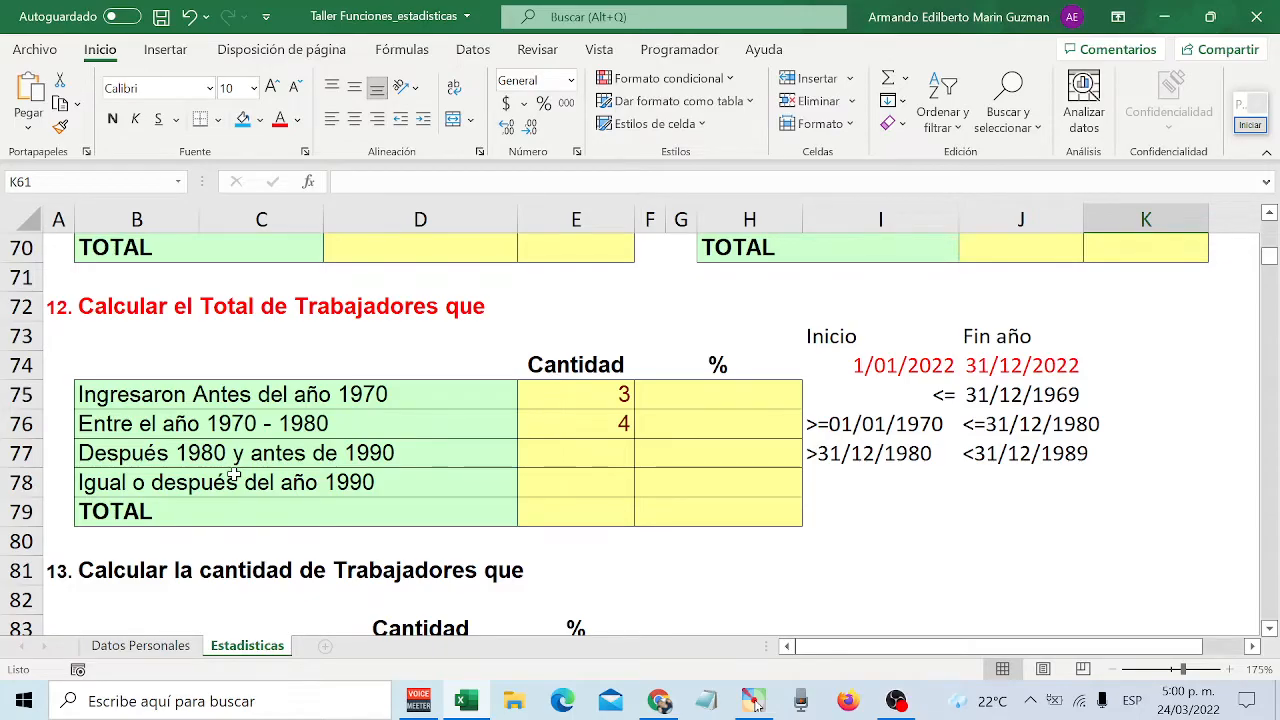
pyautogui.scroll(2, 236, 474)
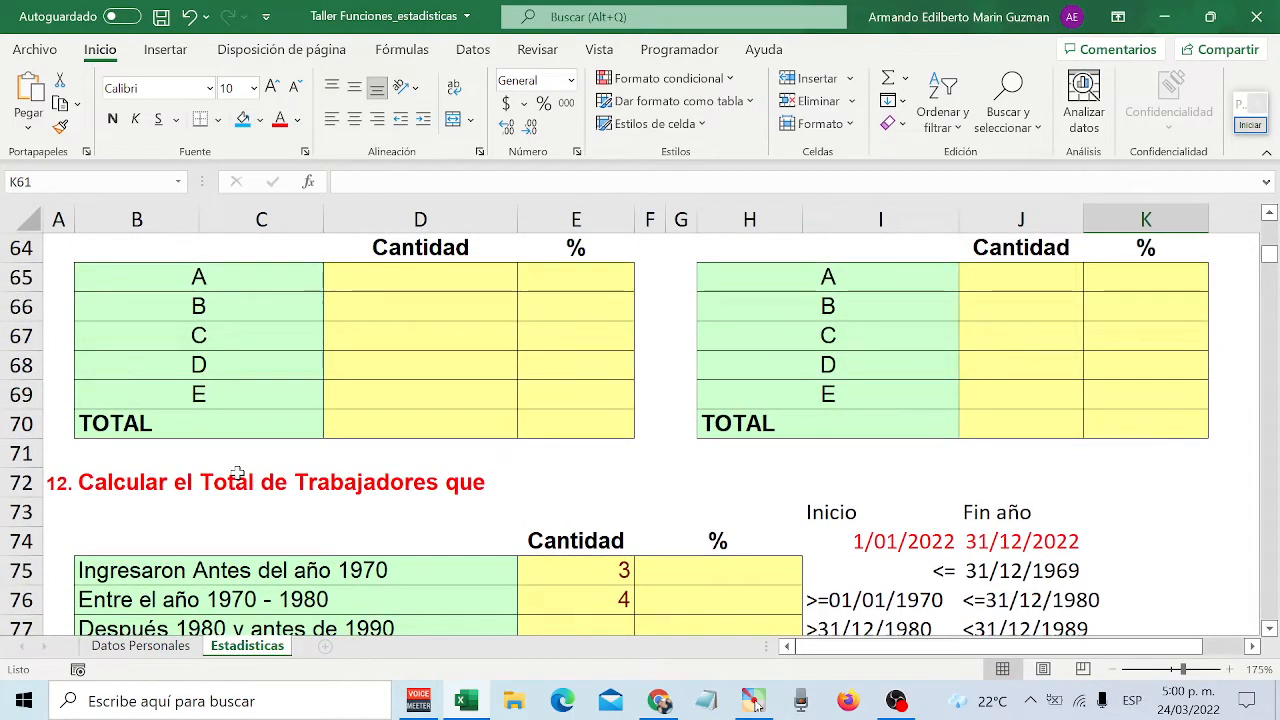
pyautogui.scroll(-2, 237, 472)
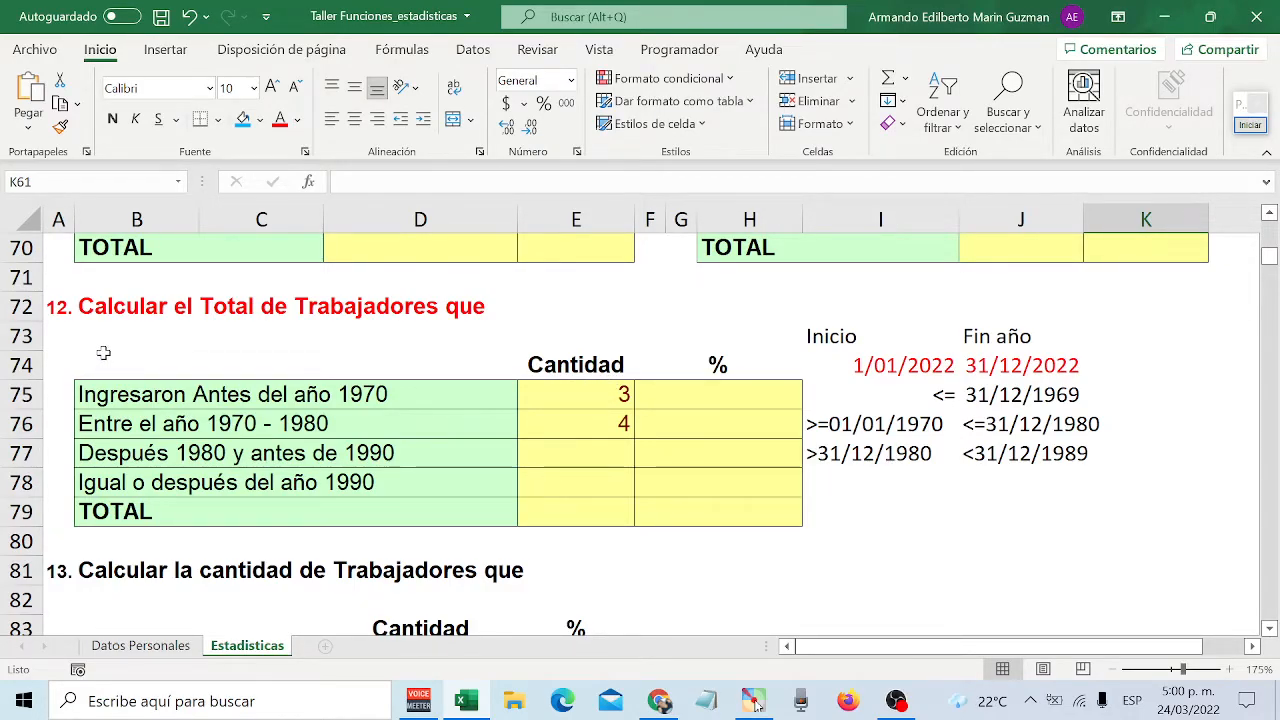
pyautogui.click(148, 392)
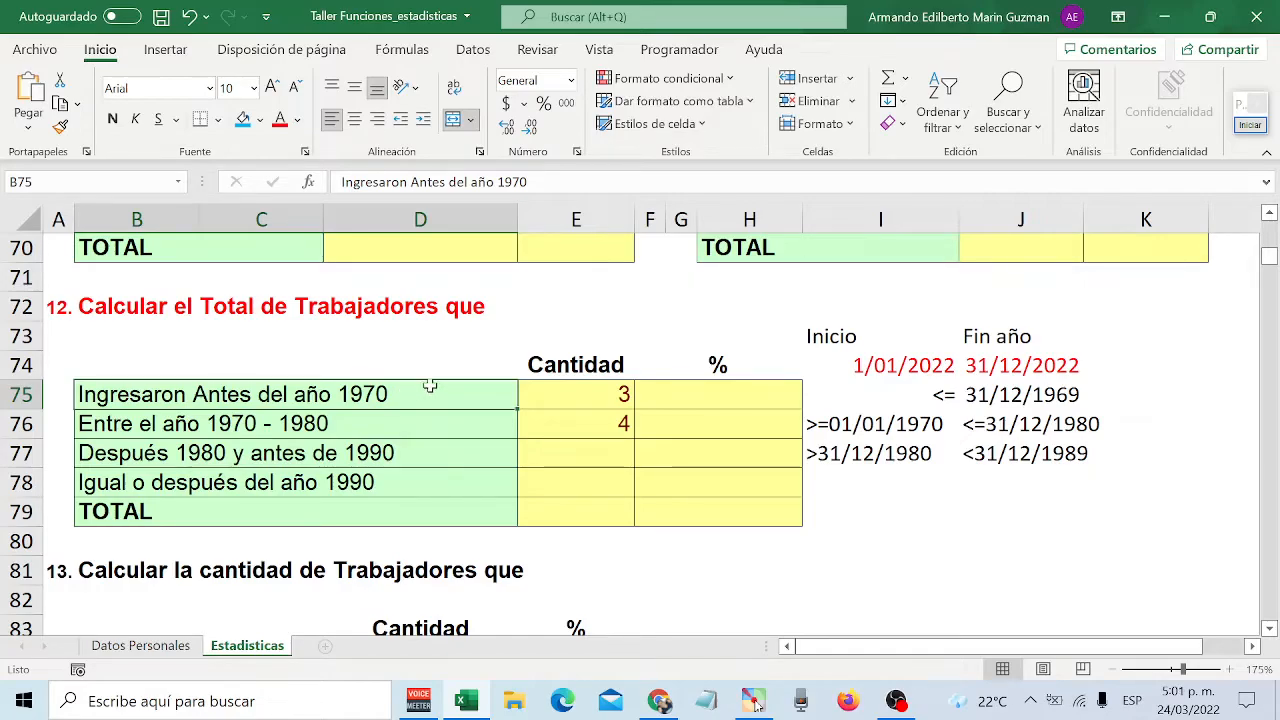
# - Inspect the Inicio and Fin año reference dates in I74 and J74 and the comparison operator in I75
pyautogui.click(885, 365)
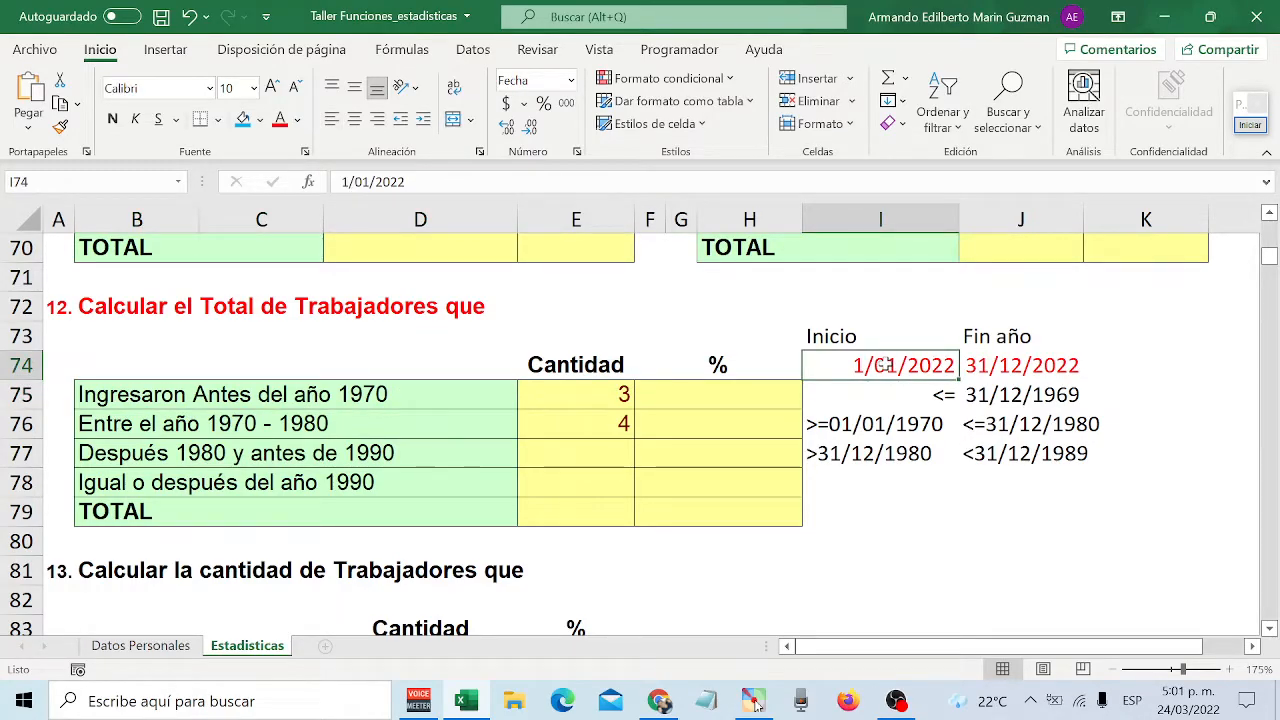
pyautogui.doubleClick(885, 365)
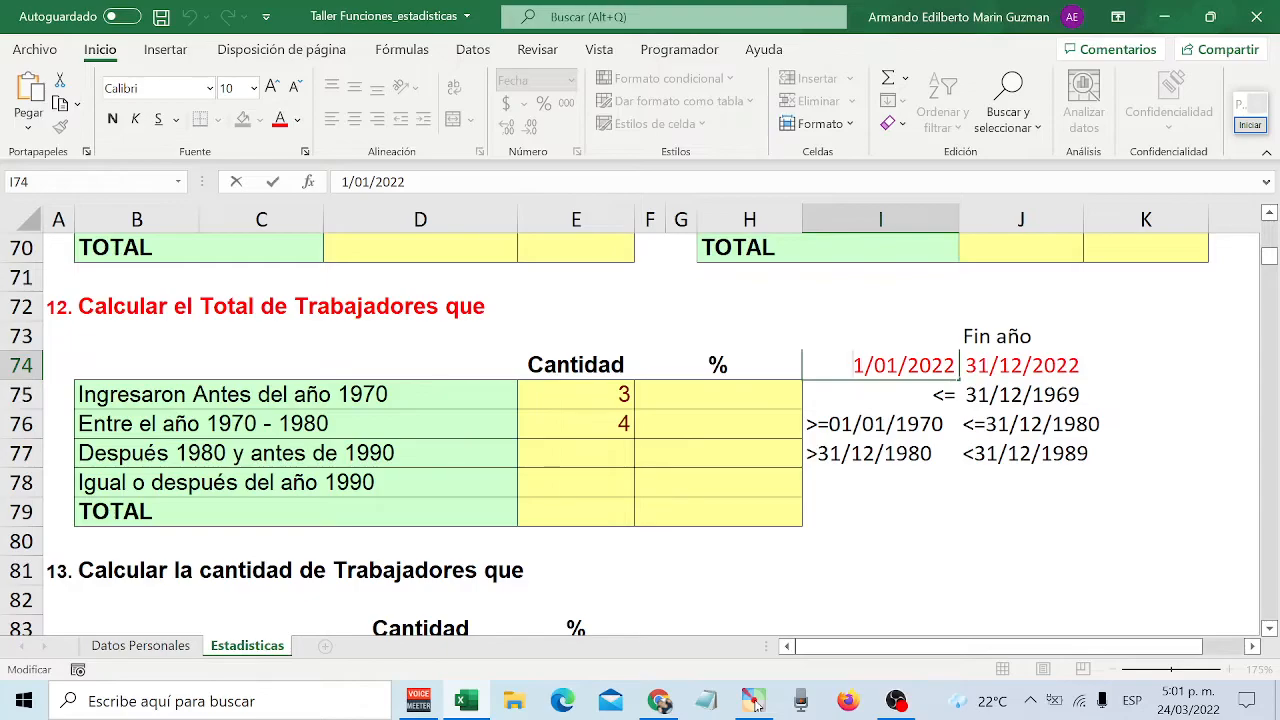
pyautogui.press('Return')
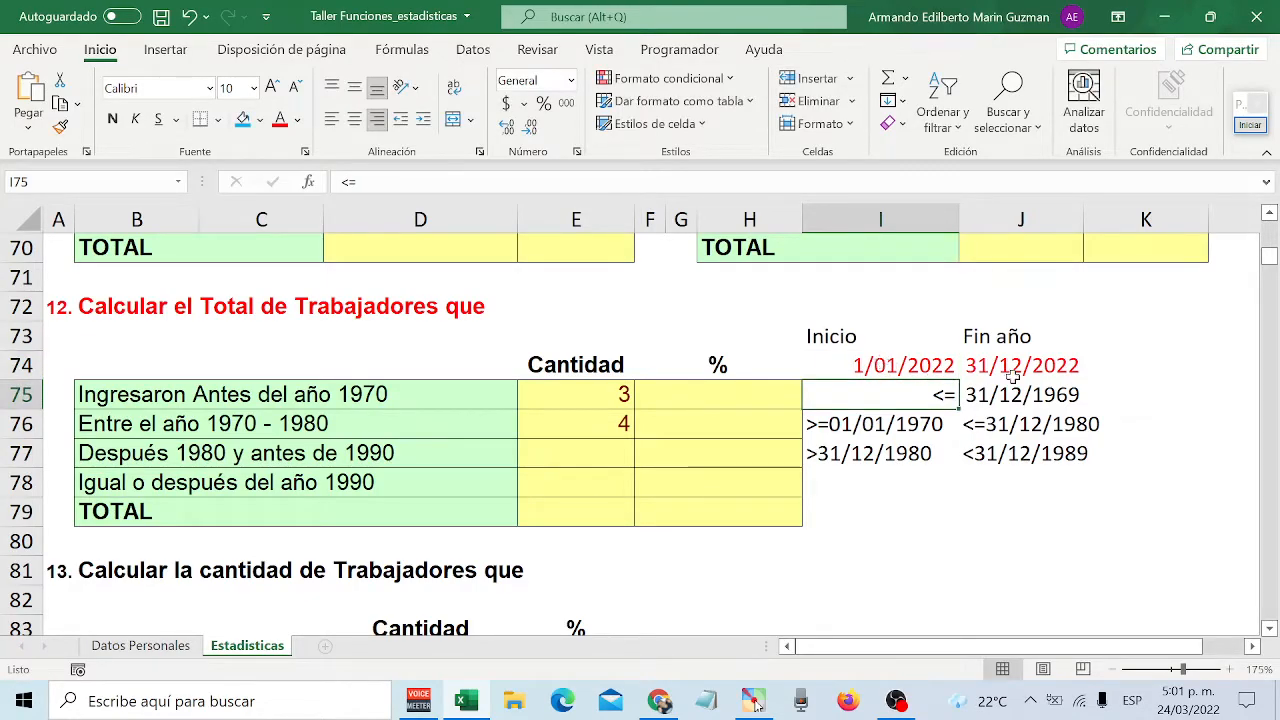
pyautogui.doubleClick(1057, 378)
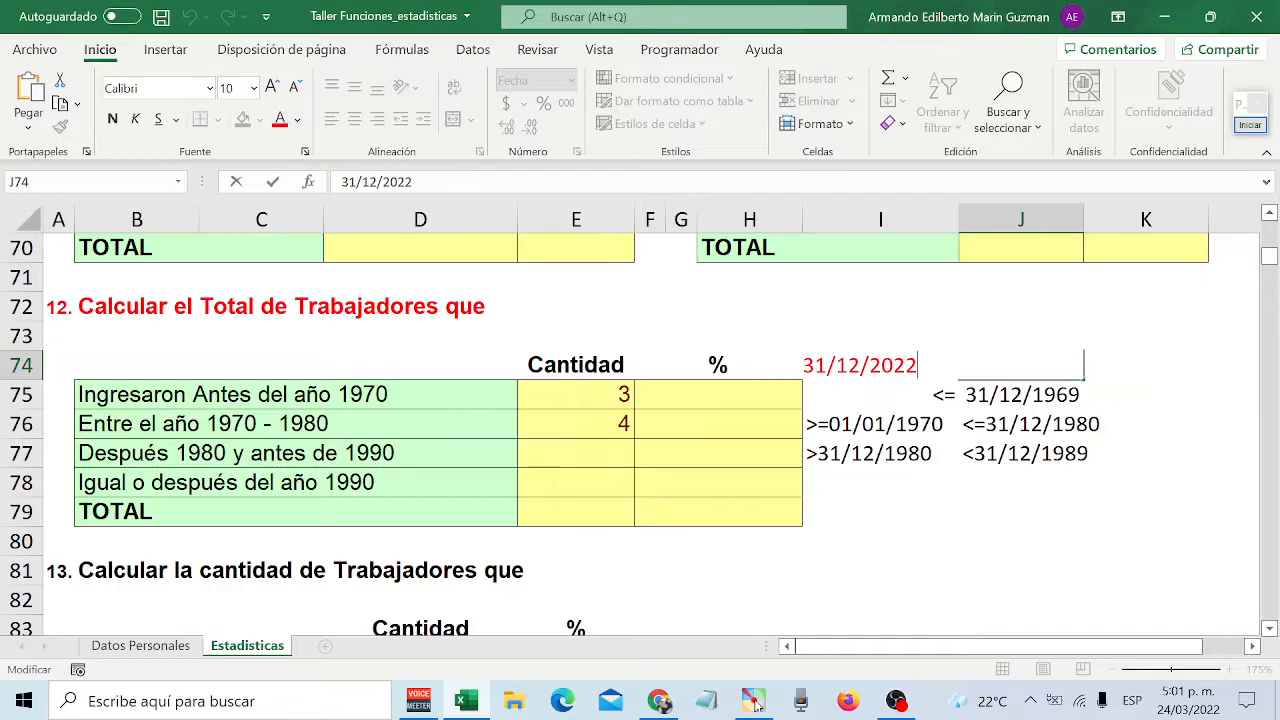
pyautogui.press('Return')
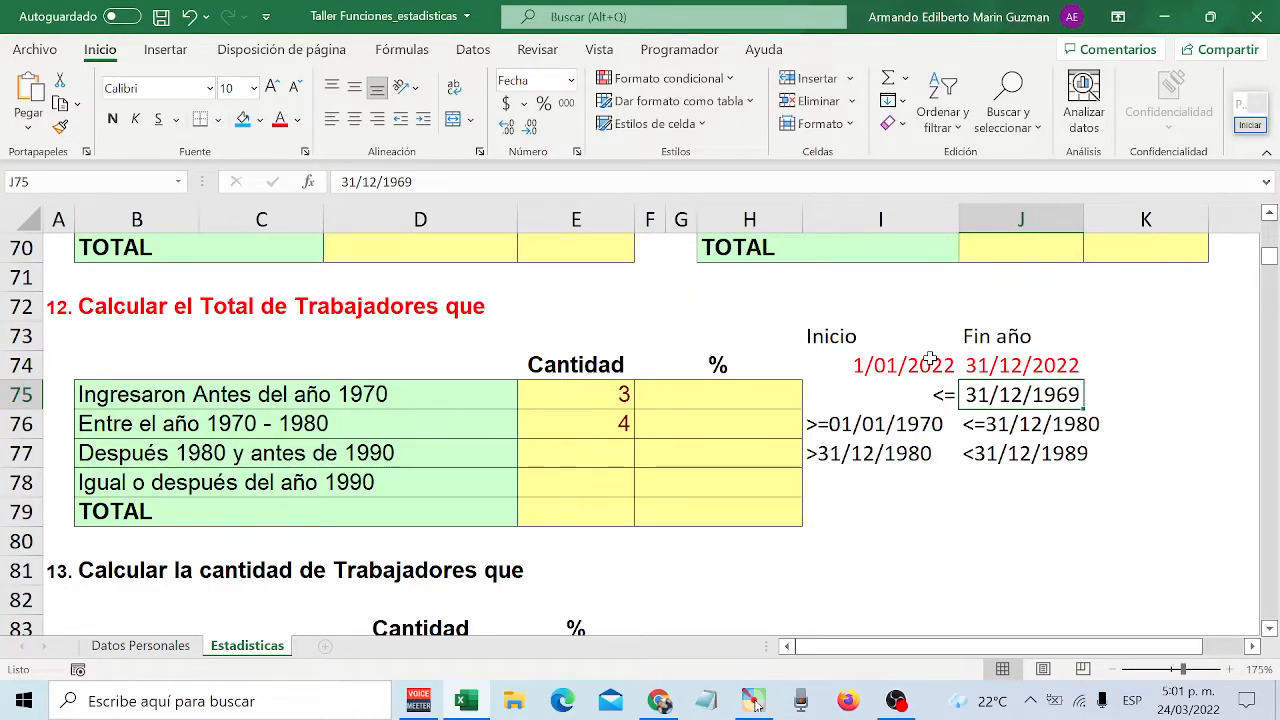
pyautogui.press('Left')
pyautogui.press('F2')
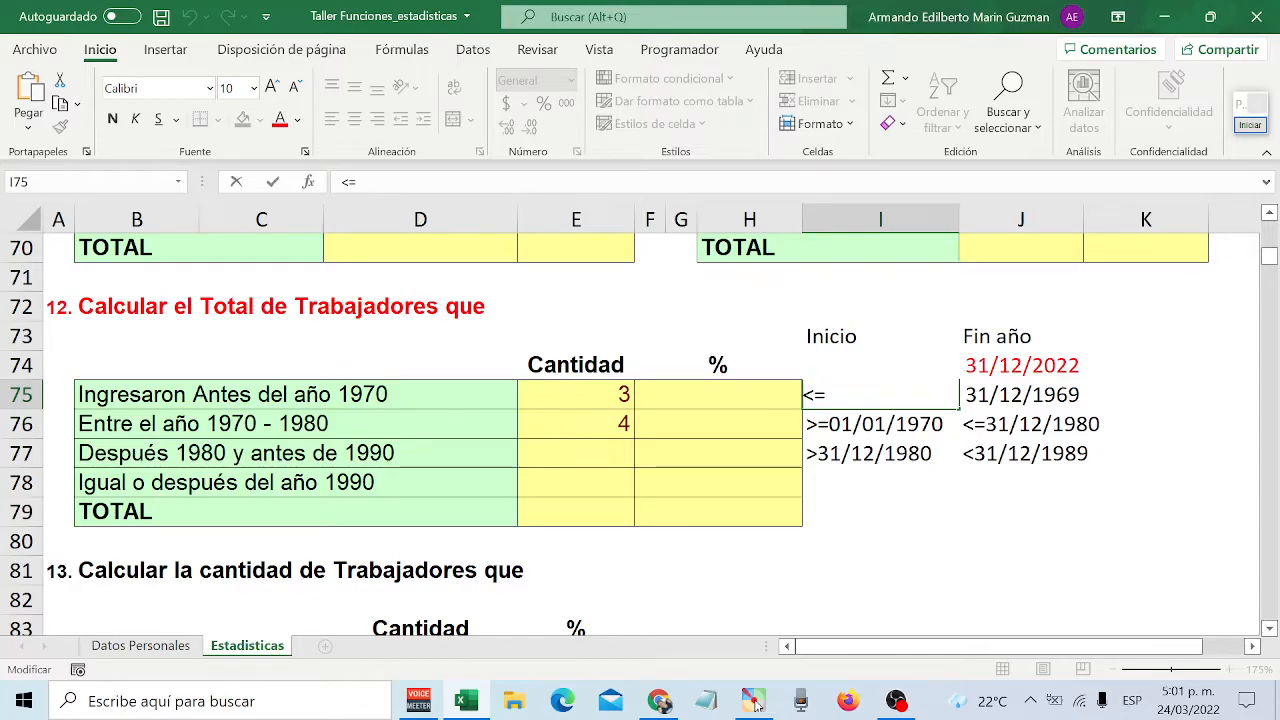
pyautogui.press('Return')
# - Open E75's formula and highlight the CONTAR.SI function name and its fecha range argument
pyautogui.doubleClick(592, 397)
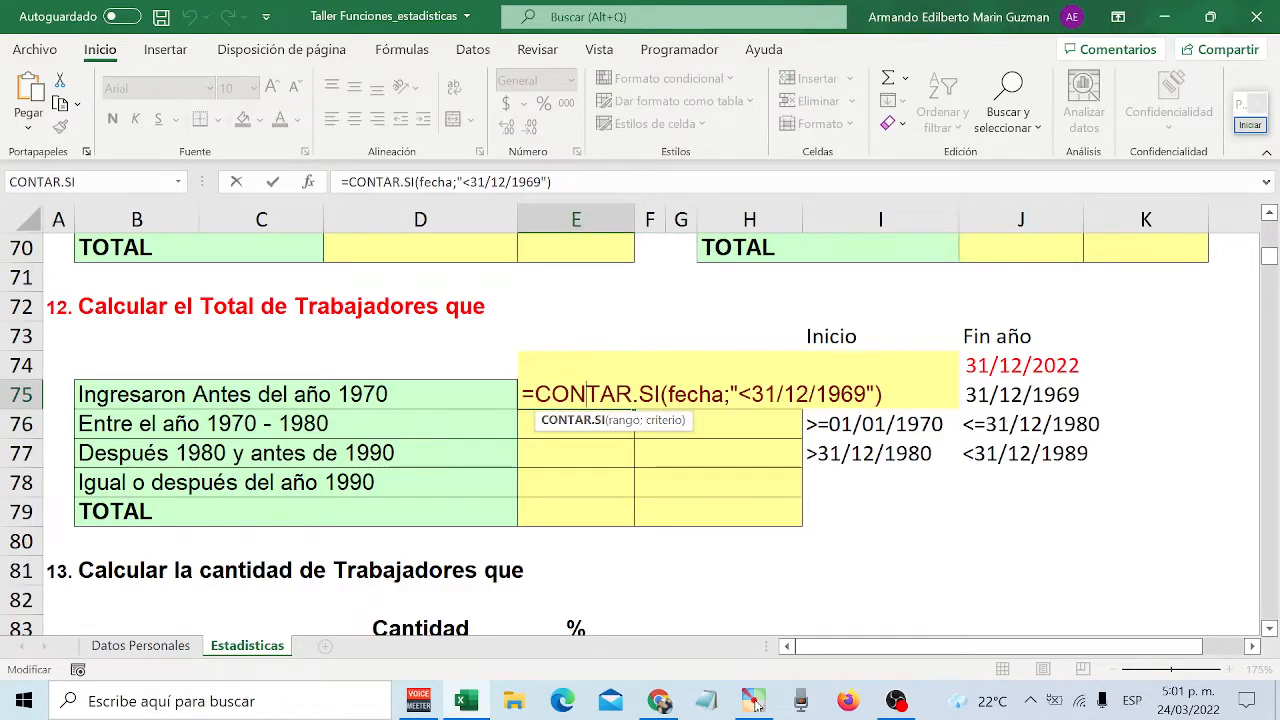
pyautogui.hotkey('shift', 'Right')
pyautogui.hotkey('shift', 'Right')
pyautogui.hotkey('shift', 'Right')
pyautogui.hotkey('shift', 'Right')
pyautogui.hotkey('shift', 'Right')
pyautogui.hotkey('shift', 'Right')
pyautogui.hotkey('shift', 'Right')
pyautogui.hotkey('shift', 'Right')
pyautogui.hotkey('shift', 'Right')
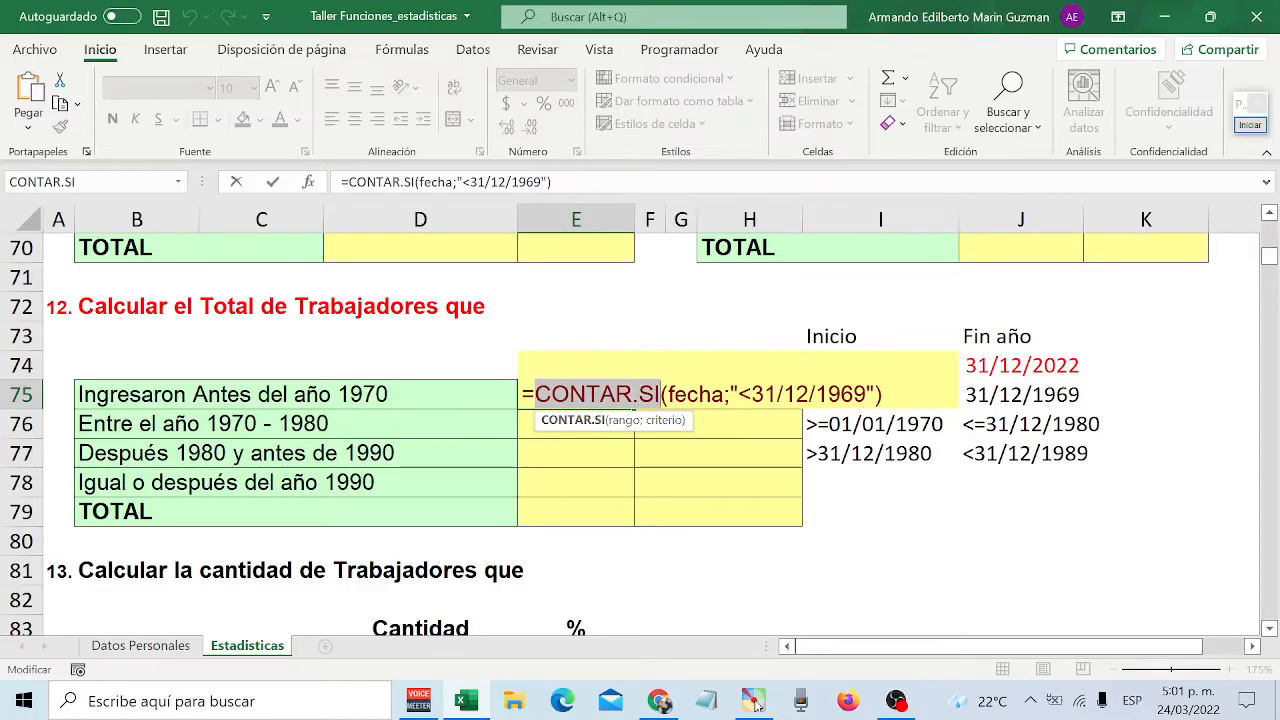
pyautogui.press('Right')
pyautogui.press('Right')
pyautogui.hotkey('shift', 'Right')
pyautogui.hotkey('shift', 'Right')
pyautogui.hotkey('shift', 'Right')
pyautogui.hotkey('shift', 'Right')
pyautogui.hotkey('shift', 'Right')
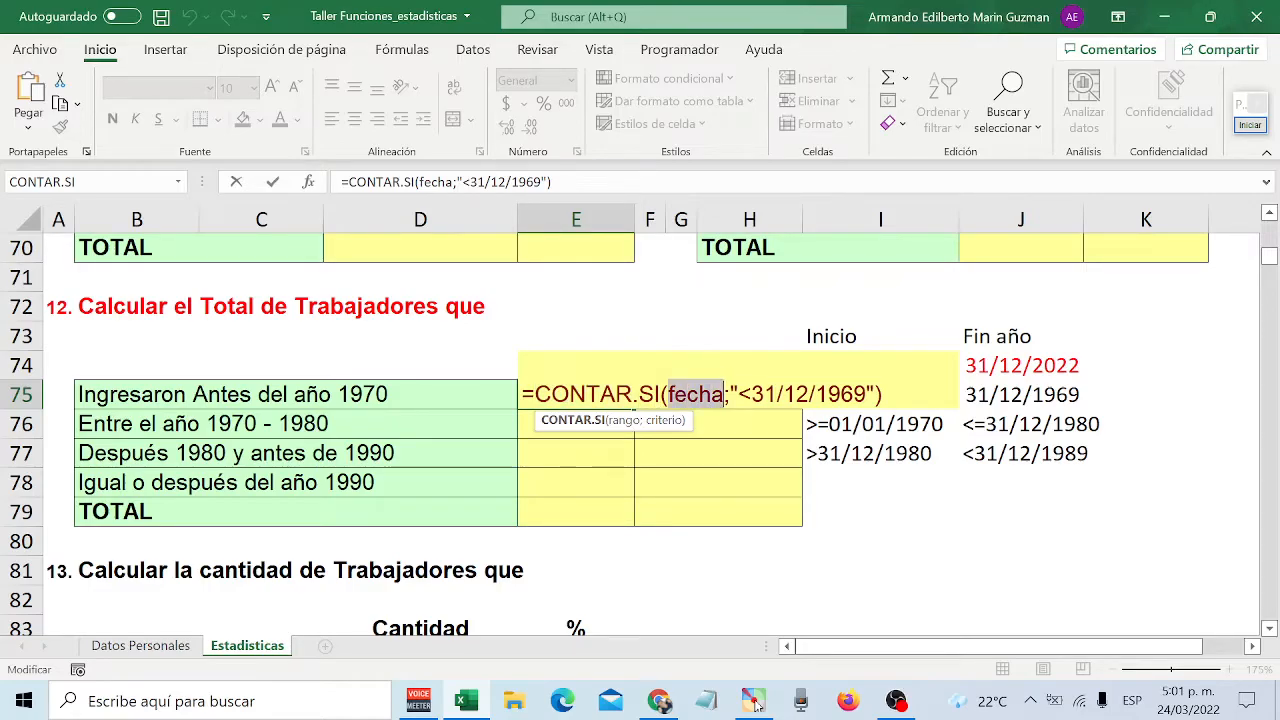
pyautogui.press('Right')
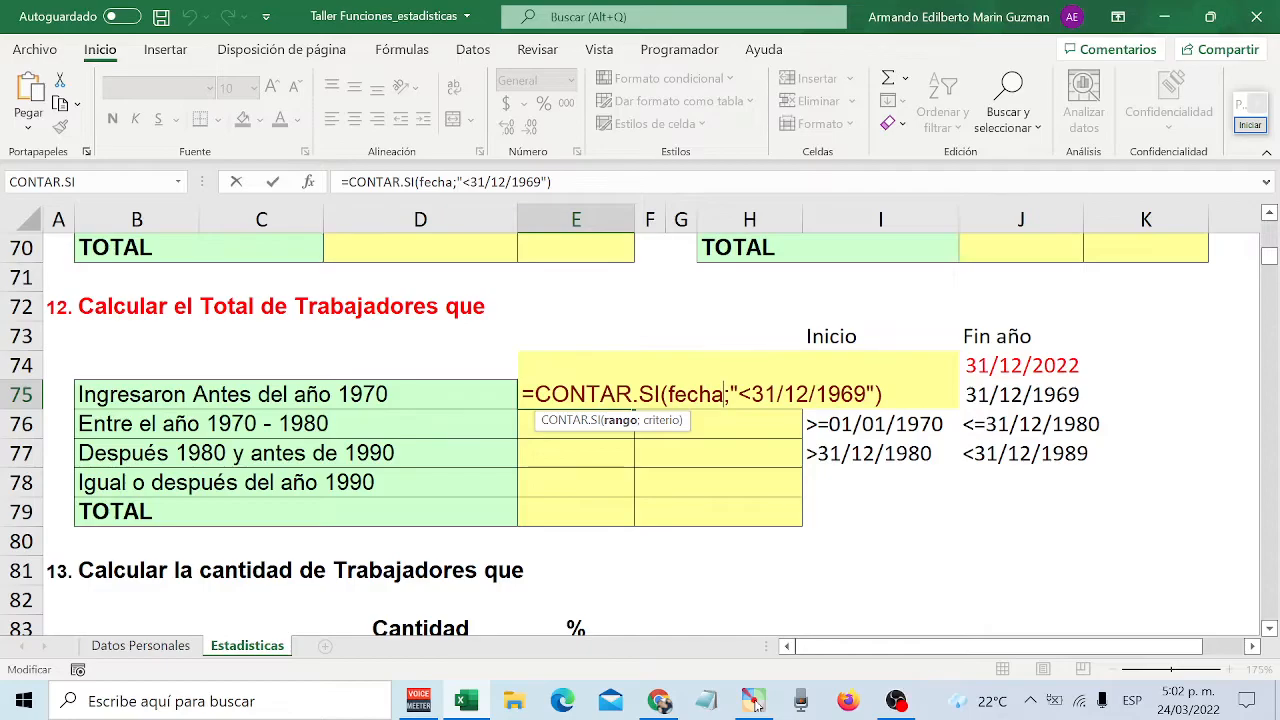
# - Highlight the criterion "<31/12/1969" in E75's formula and place the cursor directly after its < operator
pyautogui.press('Right')
pyautogui.hotkey('shift', 'Right')
pyautogui.hotkey('shift', 'Right')
pyautogui.hotkey('shift', 'Right')
pyautogui.hotkey('shift', 'Right')
pyautogui.hotkey('shift', 'Right')
pyautogui.hotkey('shift', 'Right')
pyautogui.hotkey('shift', 'Right')
pyautogui.hotkey('shift', 'Right')
pyautogui.hotkey('shift', 'Right')
pyautogui.hotkey('shift', 'Right')
pyautogui.hotkey('shift', 'Right')
pyautogui.hotkey('shift', 'Right')
pyautogui.hotkey('shift', 'Right')
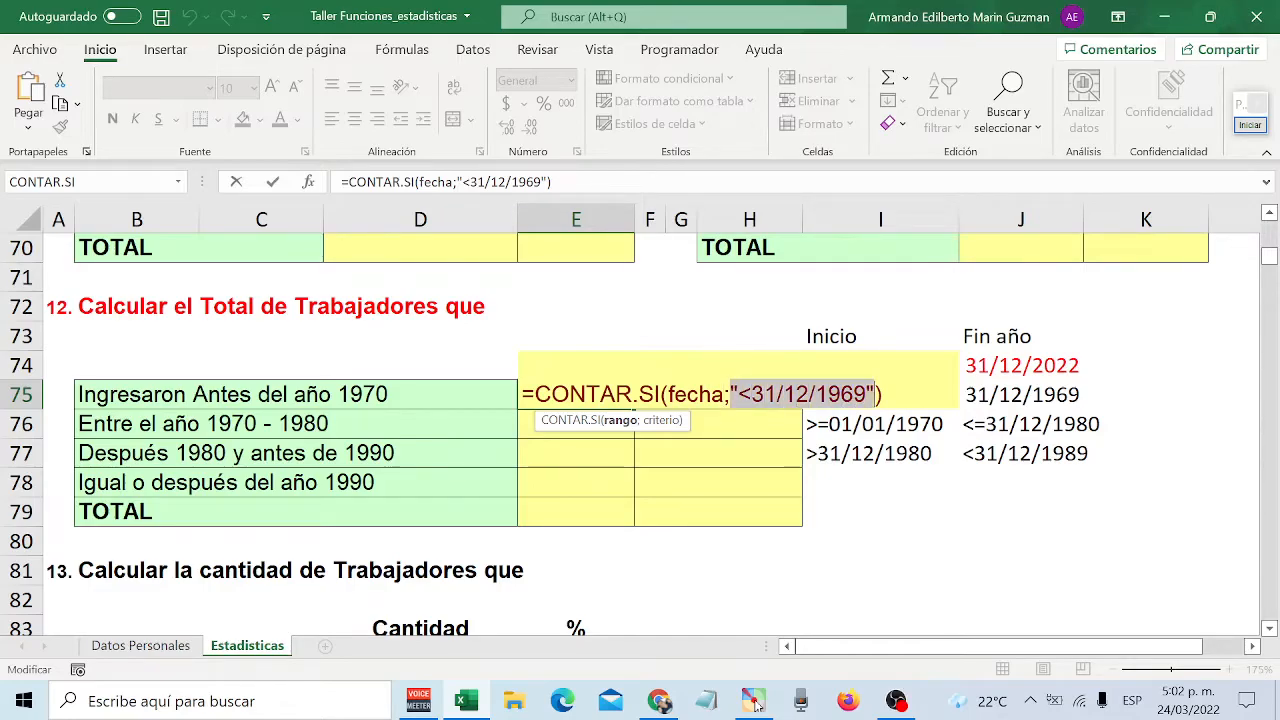
pyautogui.press('Left')
pyautogui.press('Left')
pyautogui.press('Left')
pyautogui.press('Left')
pyautogui.press('Left')
pyautogui.press('Left')
pyautogui.press('Left')
pyautogui.press('Left')
pyautogui.press('Left')
pyautogui.press('Left')
pyautogui.press('Left')
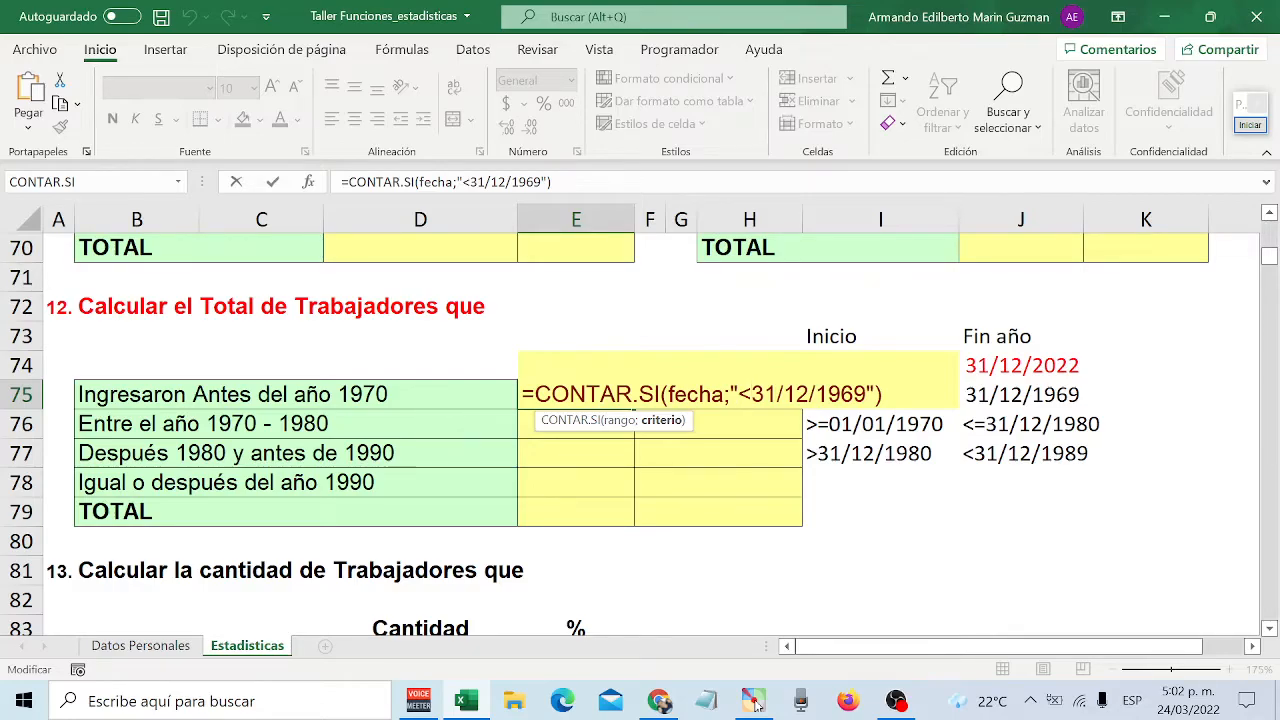
pyautogui.hotkey('shift', 'Left')
pyautogui.press('Right')
# - Annotate E75's formula with a line from its date to 1970, an underline, "+ 1" and a curve; end the annotation and close the formula
pyautogui.click(758, 705)
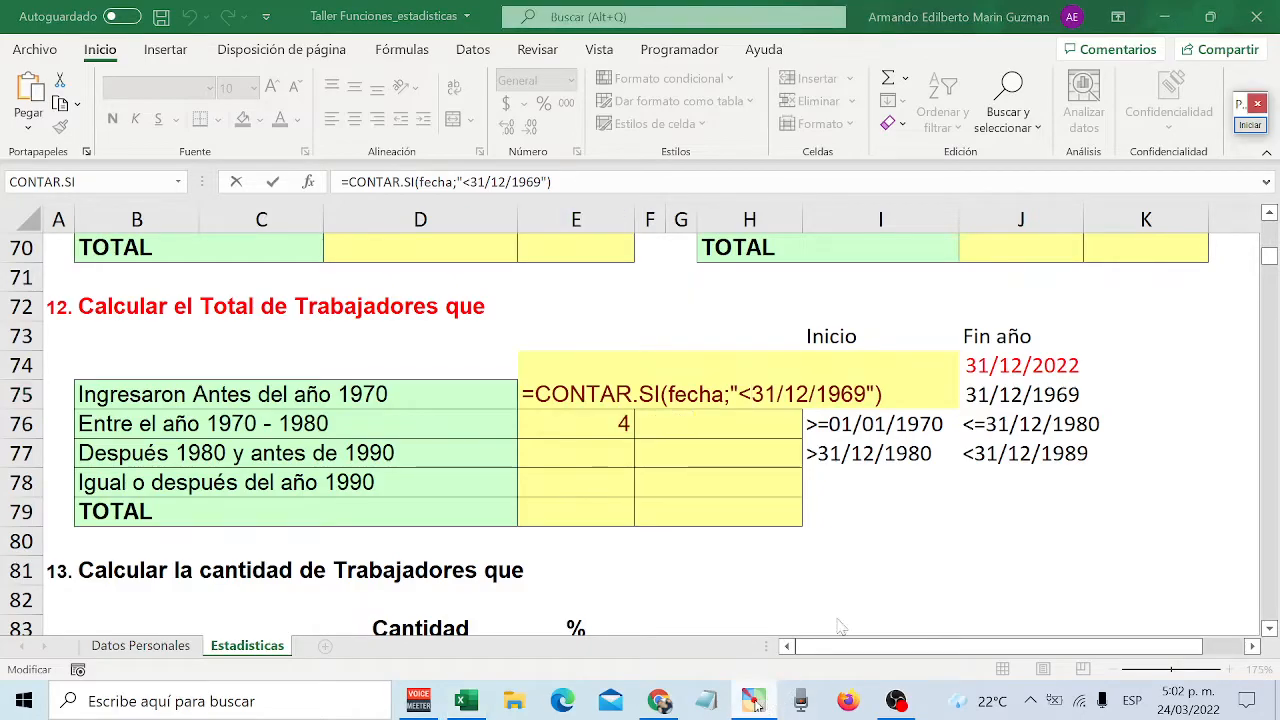
pyautogui.click(1254, 126)
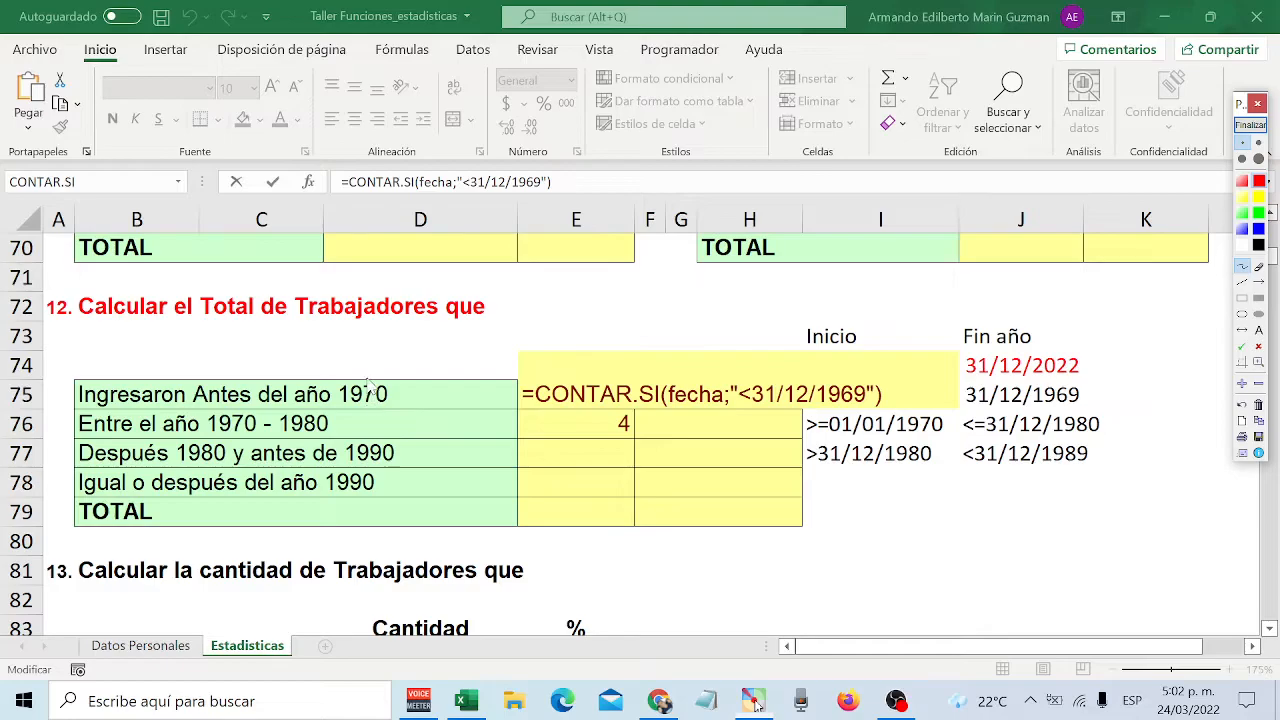
pyautogui.moveTo(855, 375)
pyautogui.mouseDown()
pyautogui.moveTo(462, 358)
pyautogui.moveTo(403, 377)
pyautogui.mouseUp()
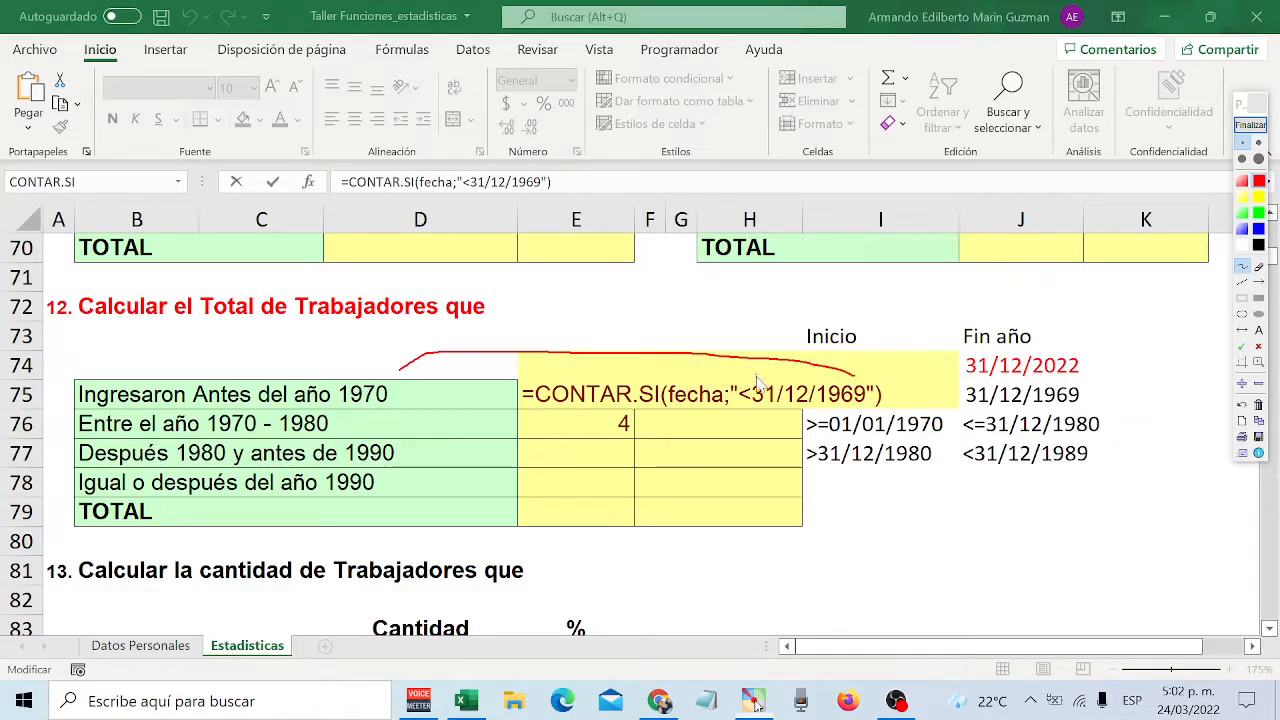
pyautogui.moveTo(748, 383); pyautogui.dragTo(858, 383)
pyautogui.moveTo(868, 353)
pyautogui.mouseDown()
pyautogui.moveTo(869, 371)
pyautogui.moveTo(889, 372)
pyautogui.mouseUp()
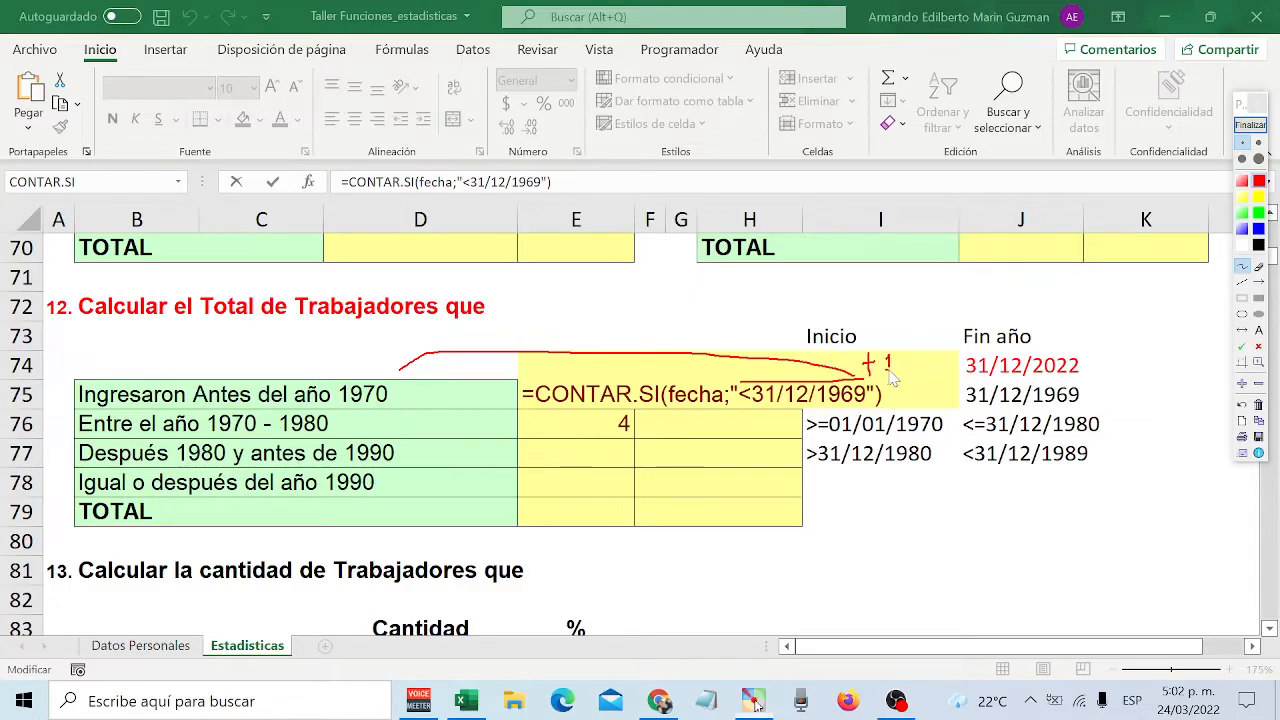
pyautogui.moveTo(906, 358); pyautogui.dragTo(924, 404)
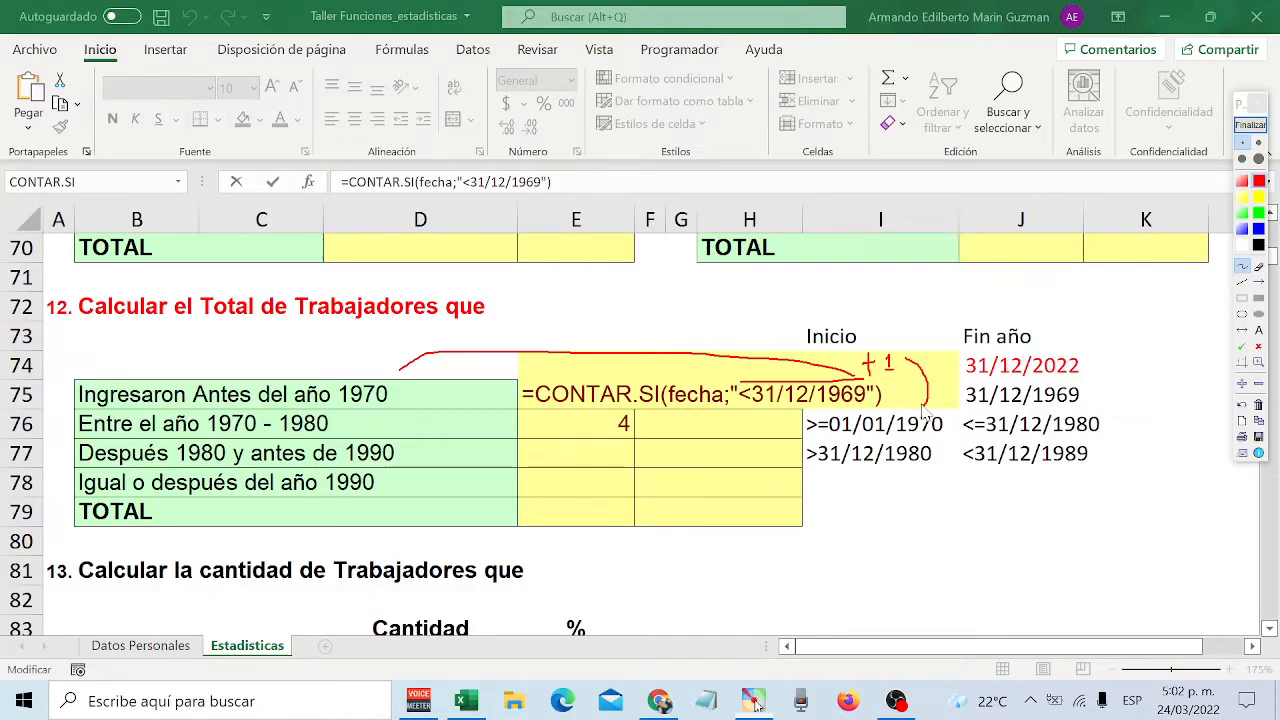
pyautogui.click(1250, 125)
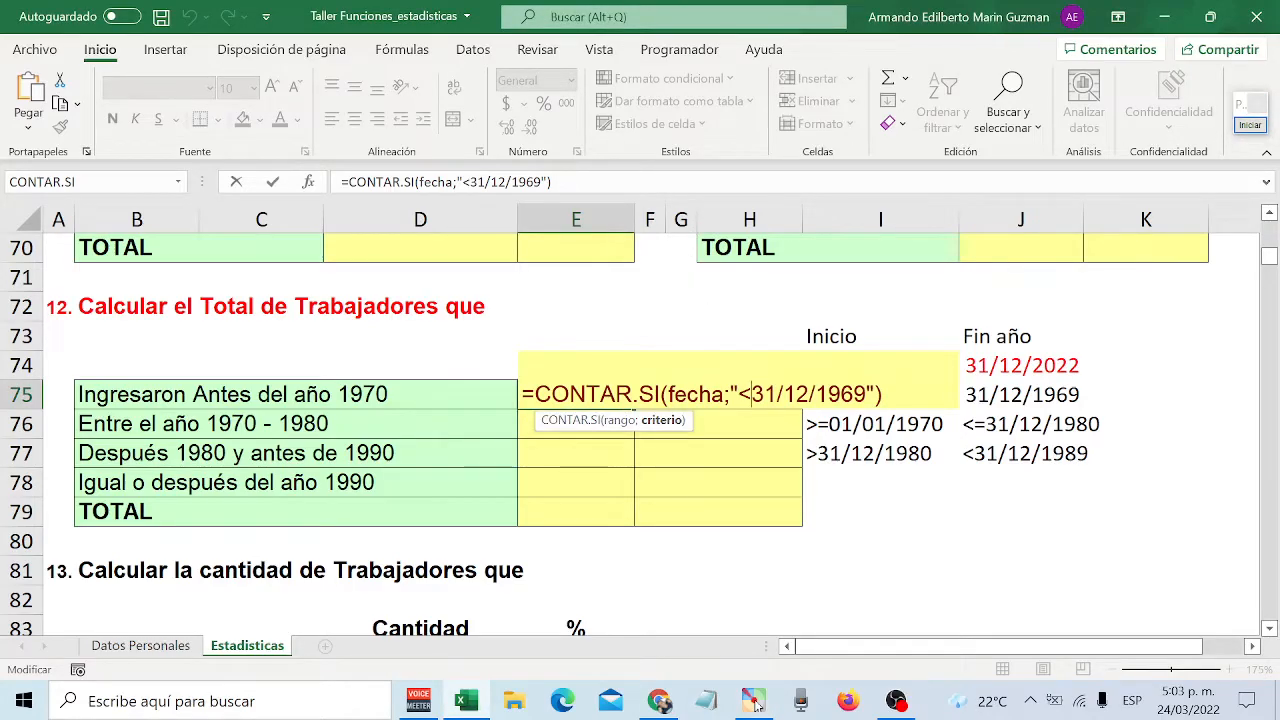
pyautogui.press('End')
pyautogui.press('Return')
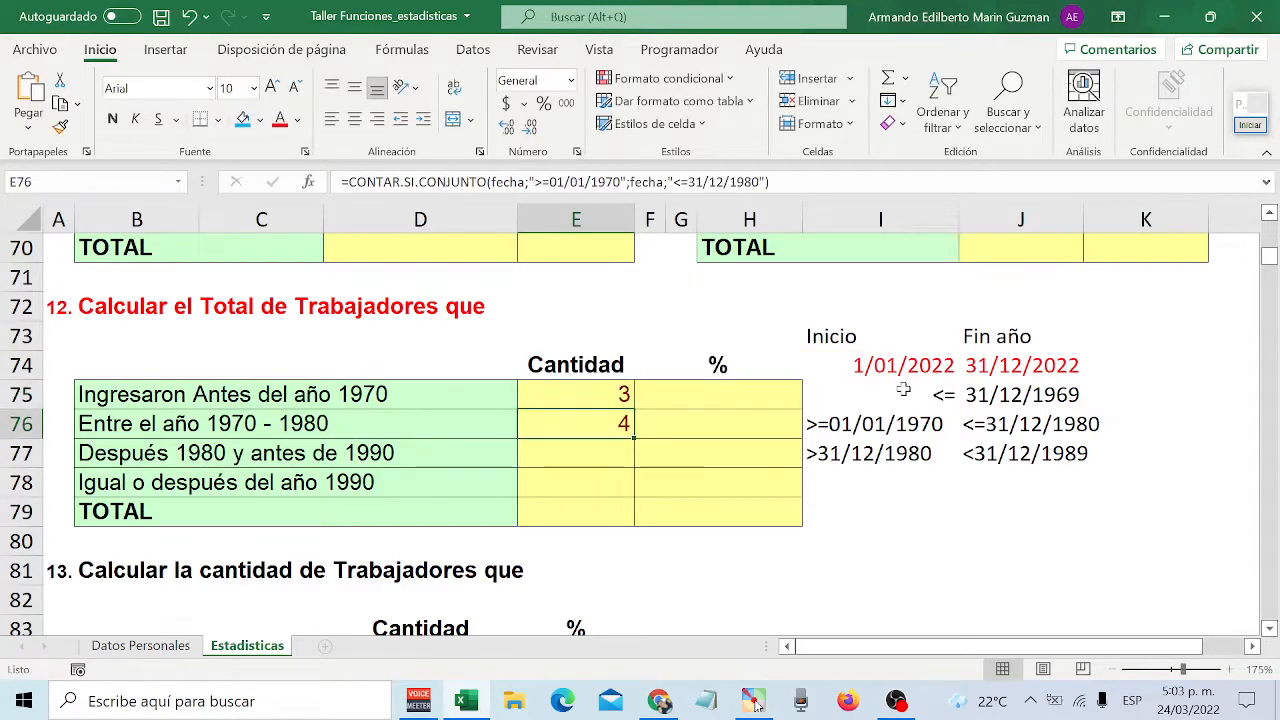
# - Open the CONTAR.SI.CONJUNTO formula in E76 and highlight CONTAR in its function name
pyautogui.doubleClick(95, 424)
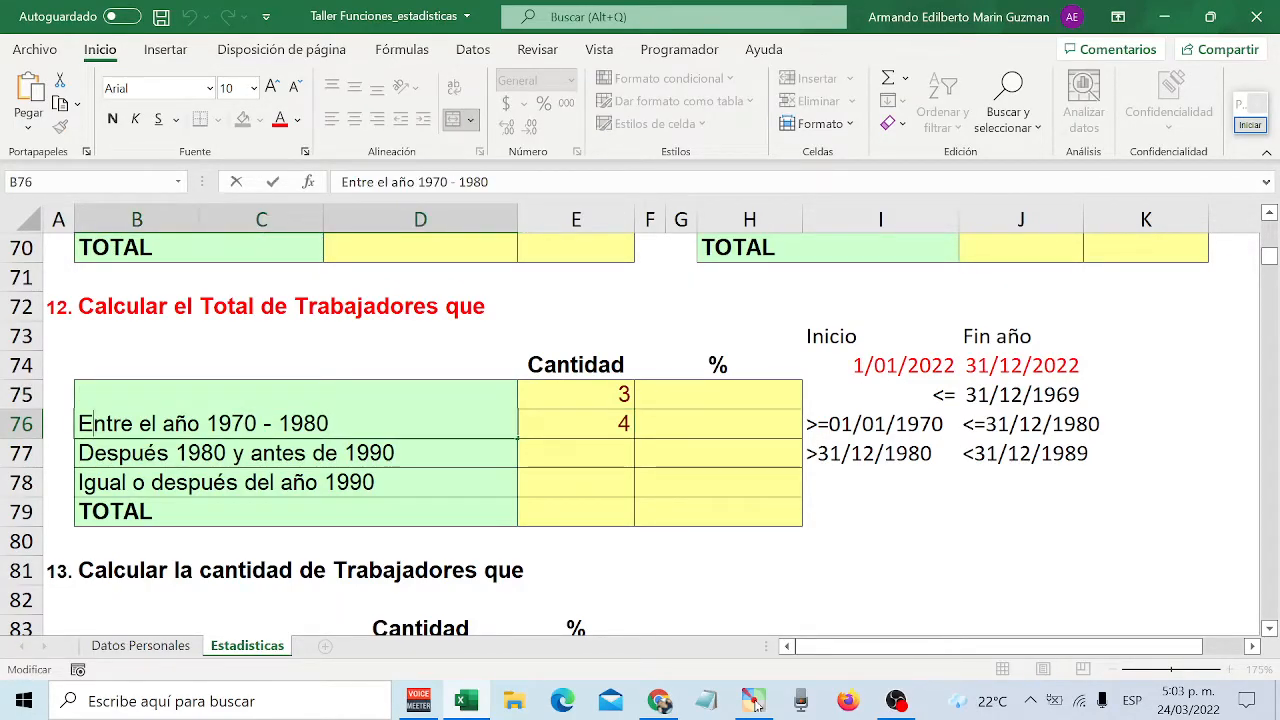
pyautogui.press('Return')
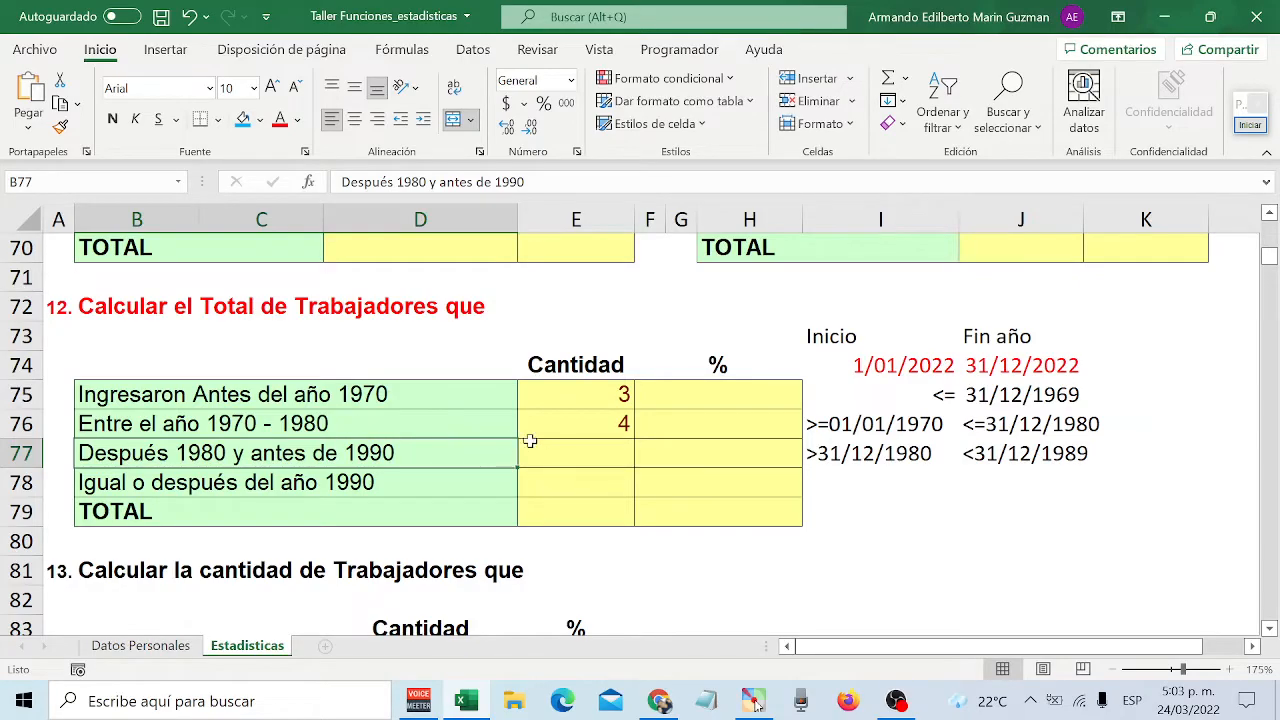
pyautogui.doubleClick(558, 424)
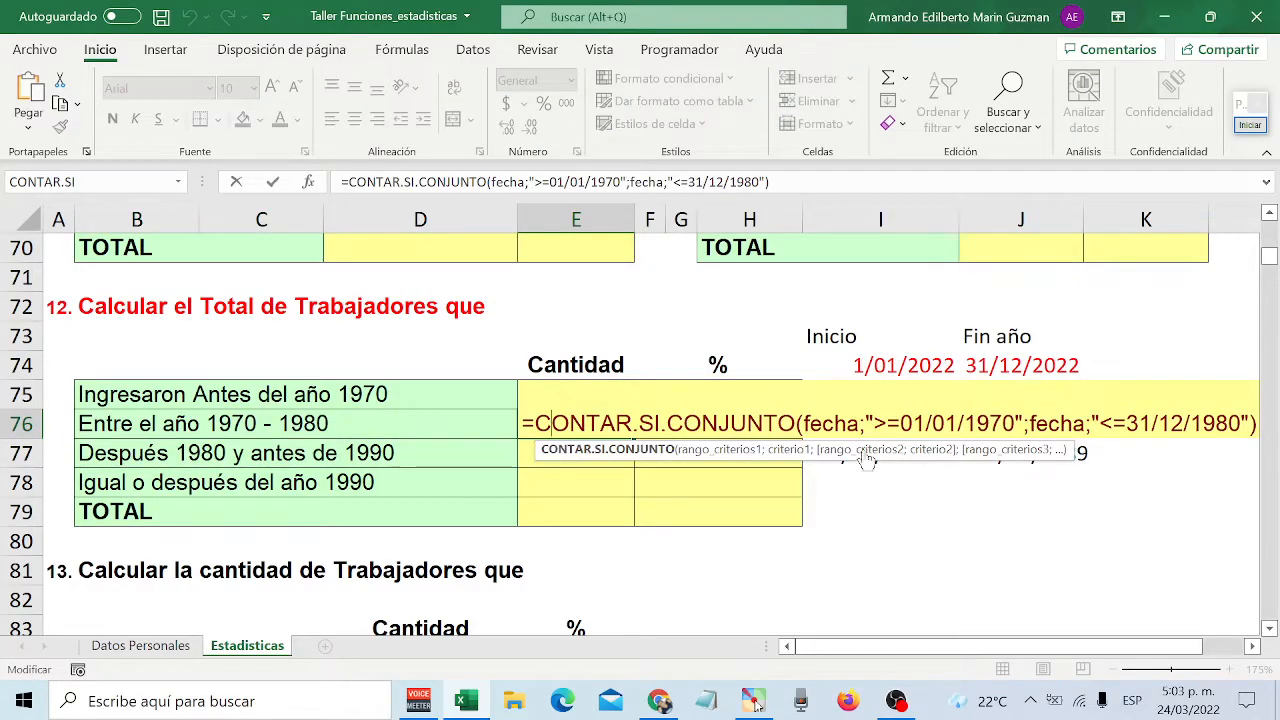
pyautogui.click(1251, 647)
pyautogui.click(1251, 647)
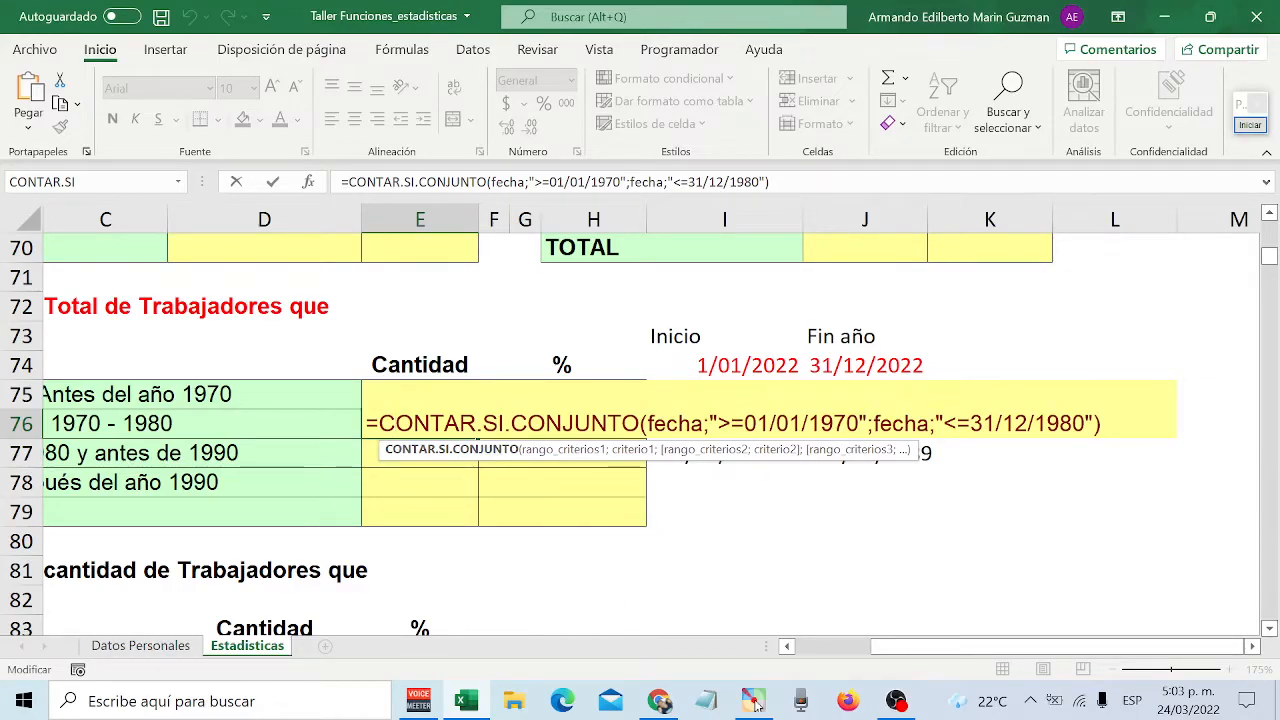
pyautogui.press('Left')
pyautogui.hotkey('shift', 'Right')
pyautogui.hotkey('shift', 'Right')
pyautogui.hotkey('shift', 'Right')
pyautogui.hotkey('shift', 'Right')
pyautogui.hotkey('shift', 'Right')
pyautogui.hotkey('shift', 'Right')
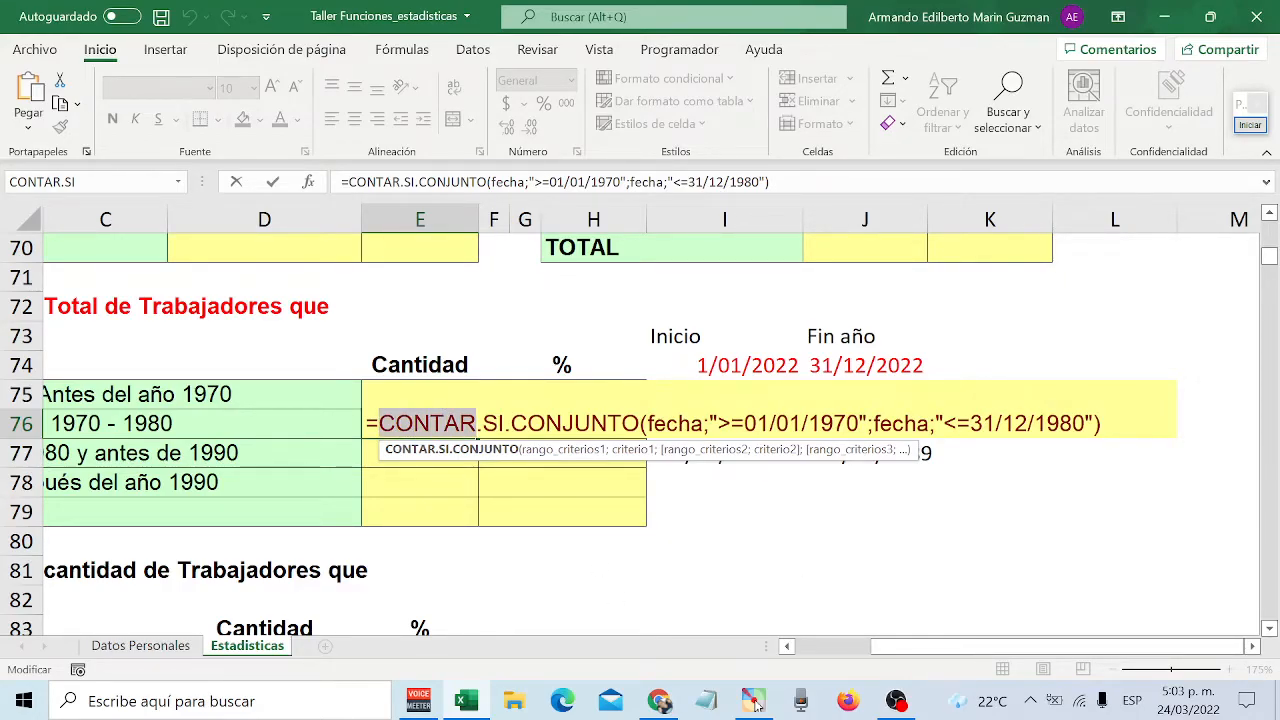
# - Highlight the CONJUNTO part of the function name in E76's formula
pyautogui.press('Right')
pyautogui.press('Right')
pyautogui.press('Right')
pyautogui.press('Right')
pyautogui.press('Right')
pyautogui.hotkey('shift', 'Right')
pyautogui.hotkey('shift', 'Right')
pyautogui.hotkey('shift', 'Right')
pyautogui.hotkey('shift', 'Right')
pyautogui.hotkey('shift', 'Right')
pyautogui.hotkey('shift', 'Right')
pyautogui.hotkey('shift', 'Right')
pyautogui.hotkey('shift', 'Right')
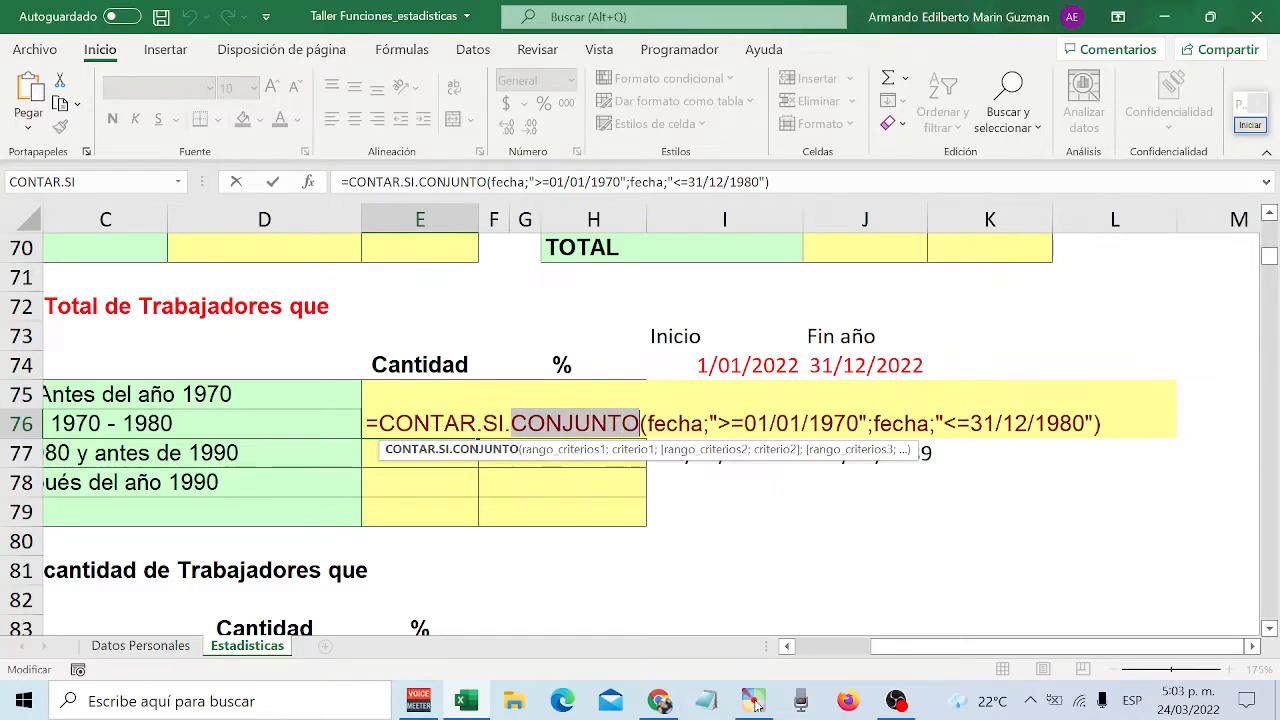
# - Highlight the first fecha range argument in E76's formula
pyautogui.press('Right')
pyautogui.press('Right')
pyautogui.hotkey('shift', 'Right')
pyautogui.hotkey('shift', 'Right')
pyautogui.hotkey('shift', 'Right')
pyautogui.hotkey('shift', 'Right')
pyautogui.hotkey('shift', 'Right')
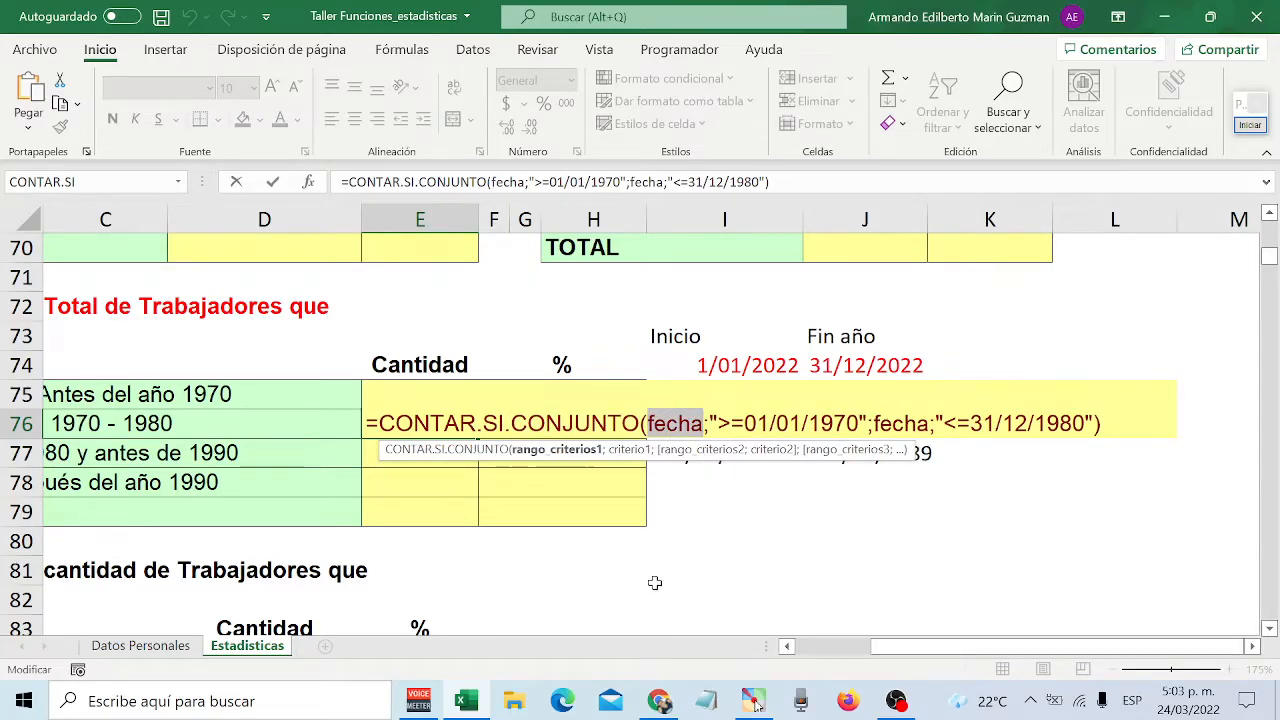
# - Annotate E76's formula with red lines above the function name, the first range and criterion, and the second range-criterion pair; end the annotation
pyautogui.click(757, 704)
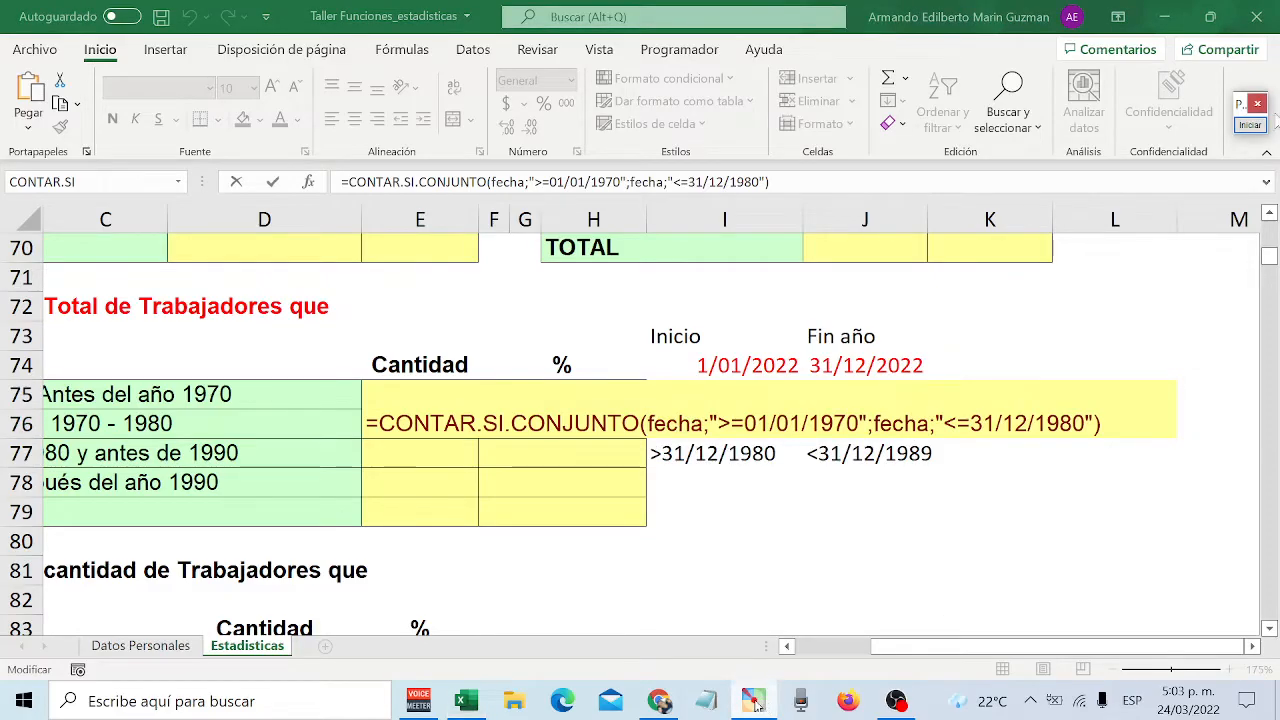
pyautogui.click(1250, 125)
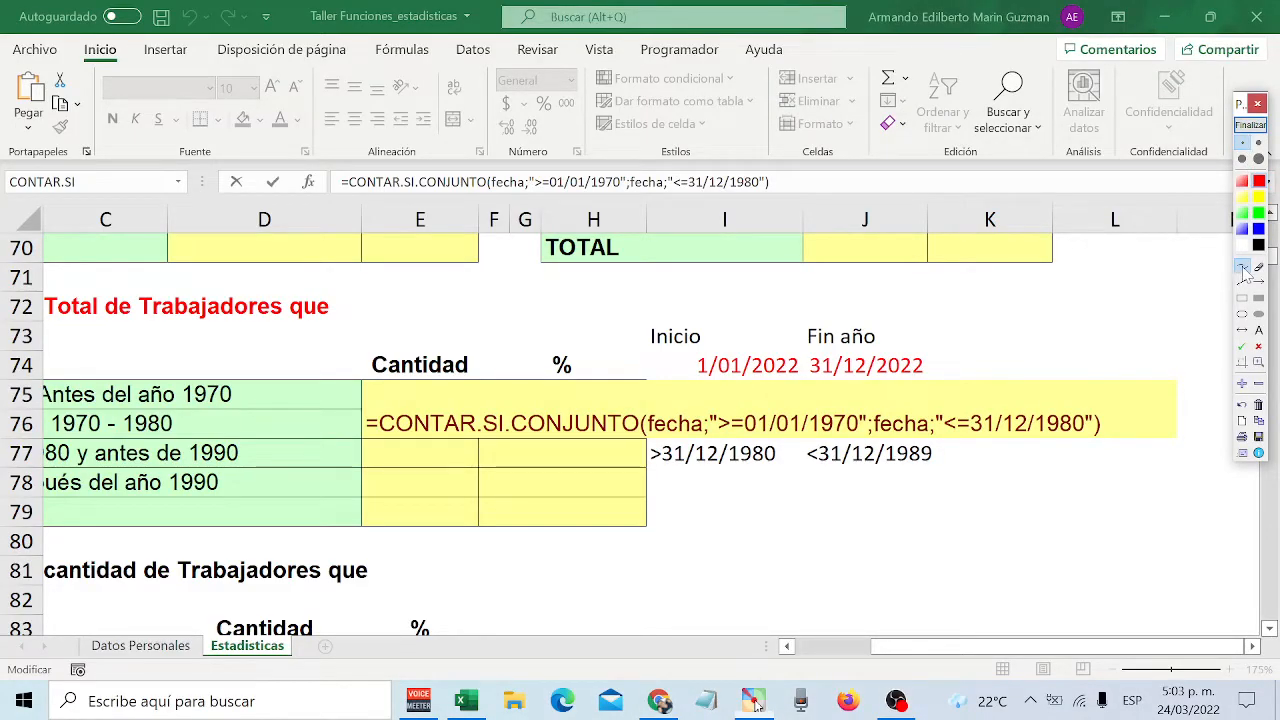
pyautogui.moveTo(415, 405); pyautogui.dragTo(628, 404)
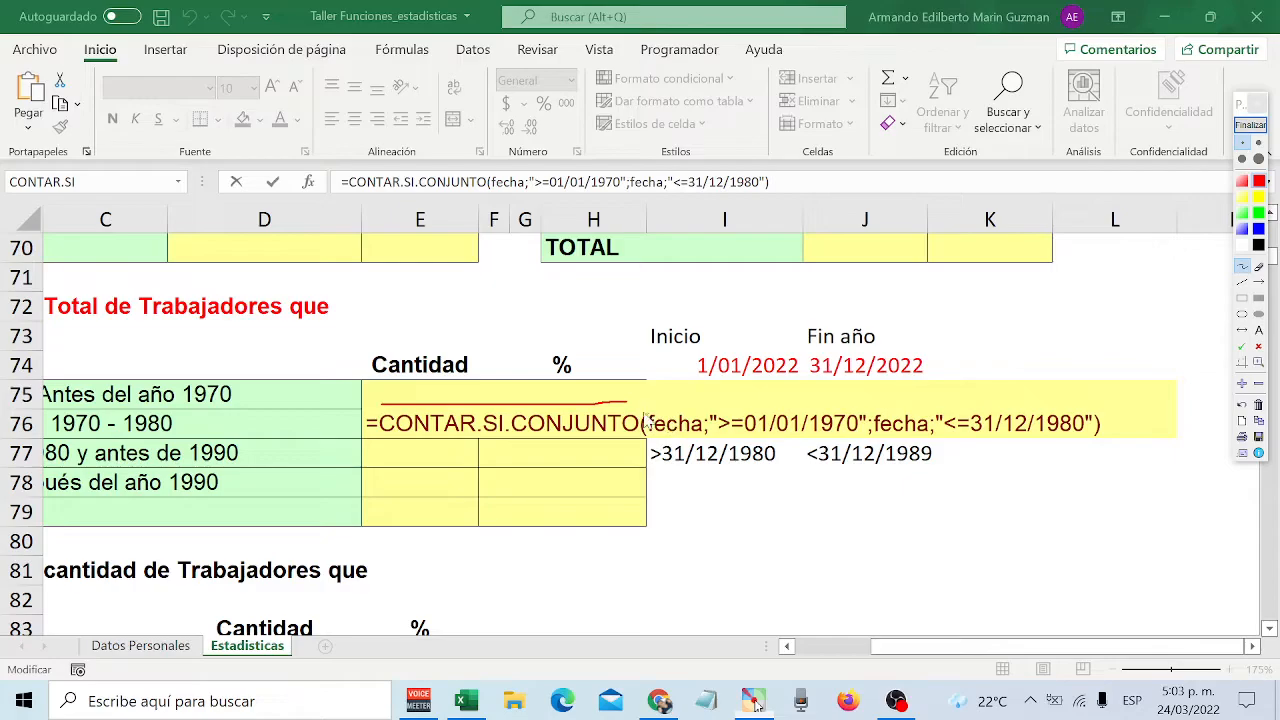
pyautogui.moveTo(650, 405); pyautogui.dragTo(864, 406)
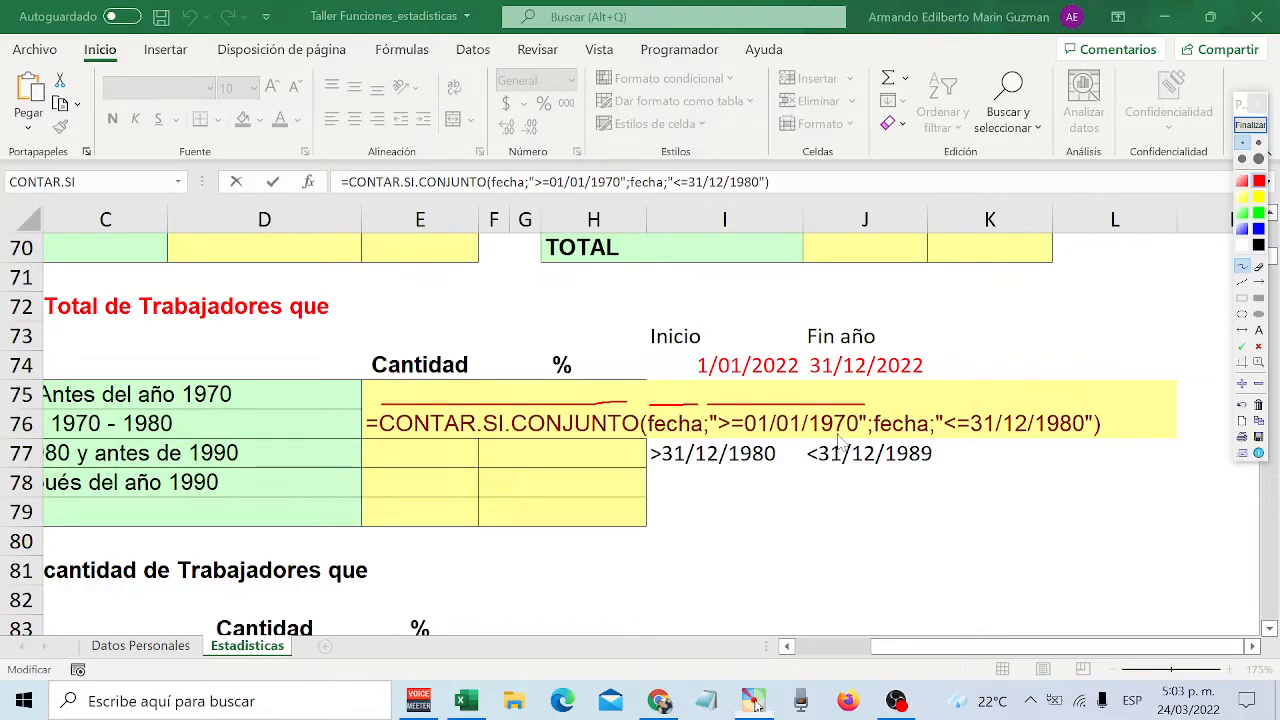
pyautogui.moveTo(884, 401); pyautogui.dragTo(1090, 401)
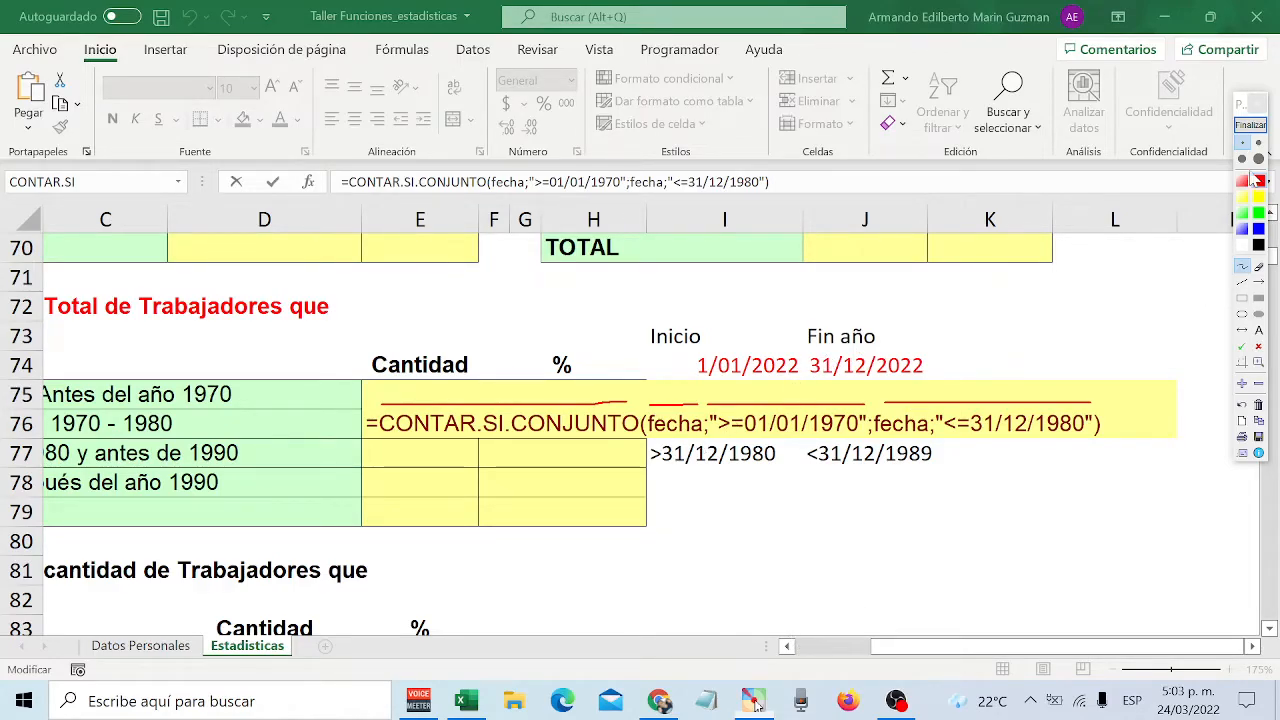
pyautogui.click(1251, 131)
pyautogui.click(1251, 129)
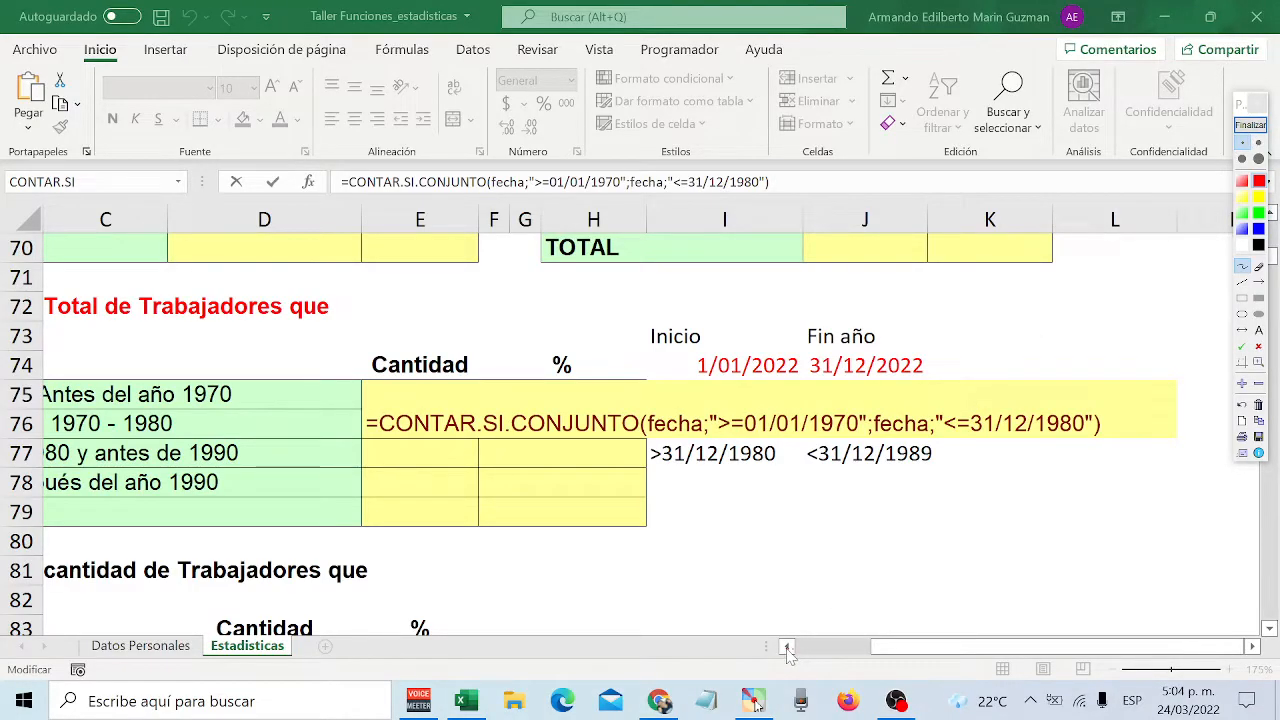
pyautogui.click(1251, 129)
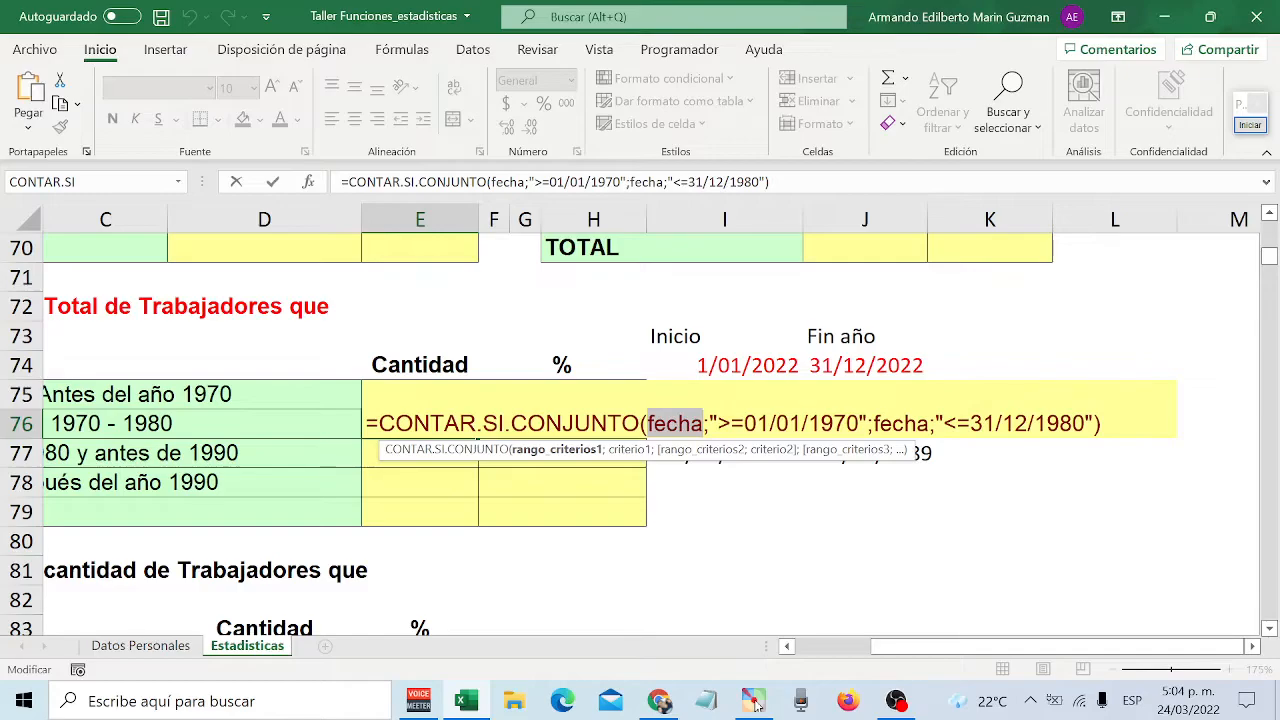
# - Highlight the first fecha argument again to review it against the criterion that follows
pyautogui.click(667, 424)
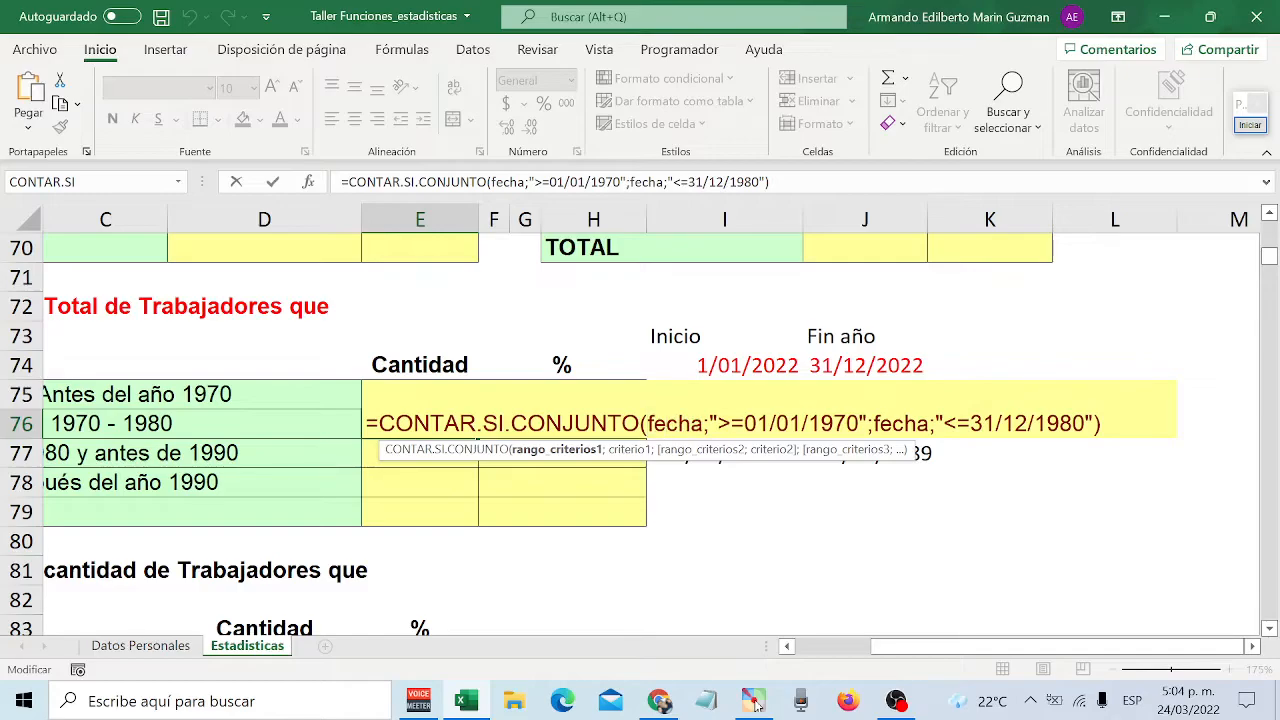
pyautogui.hotkey('shift', 'Right')
pyautogui.hotkey('shift', 'Right')
pyautogui.hotkey('shift', 'Right')
pyautogui.hotkey('shift', 'Right')
pyautogui.hotkey('shift', 'Right')
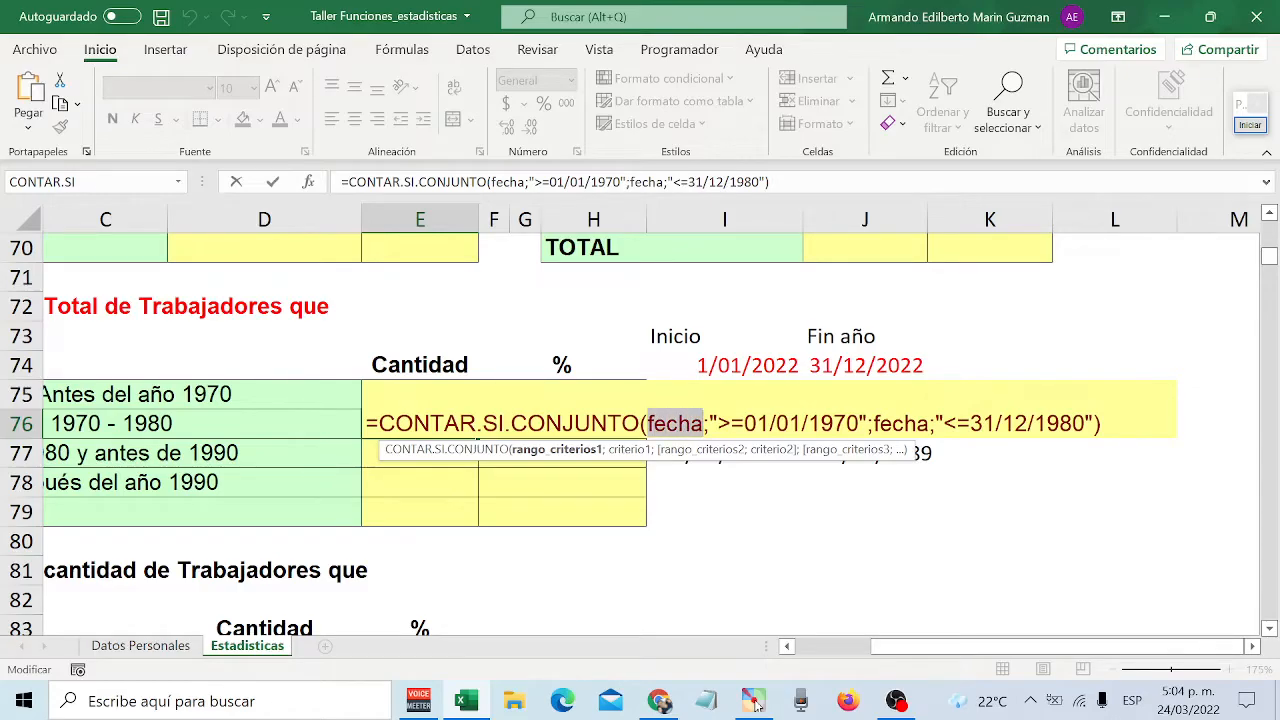
pyautogui.press('Right')
pyautogui.press('Right')
pyautogui.press('Right')
pyautogui.press('Right')
pyautogui.press('Left')
pyautogui.press('Left')
pyautogui.press('Left')
pyautogui.press('Left')
pyautogui.press('Left')
pyautogui.press('Left')
pyautogui.press('Left')
pyautogui.press('Left')
pyautogui.hotkey('shift', 'Right')
pyautogui.hotkey('shift', 'Right')
pyautogui.hotkey('shift', 'Right')
pyautogui.hotkey('shift', 'Right')
pyautogui.hotkey('shift', 'Right')
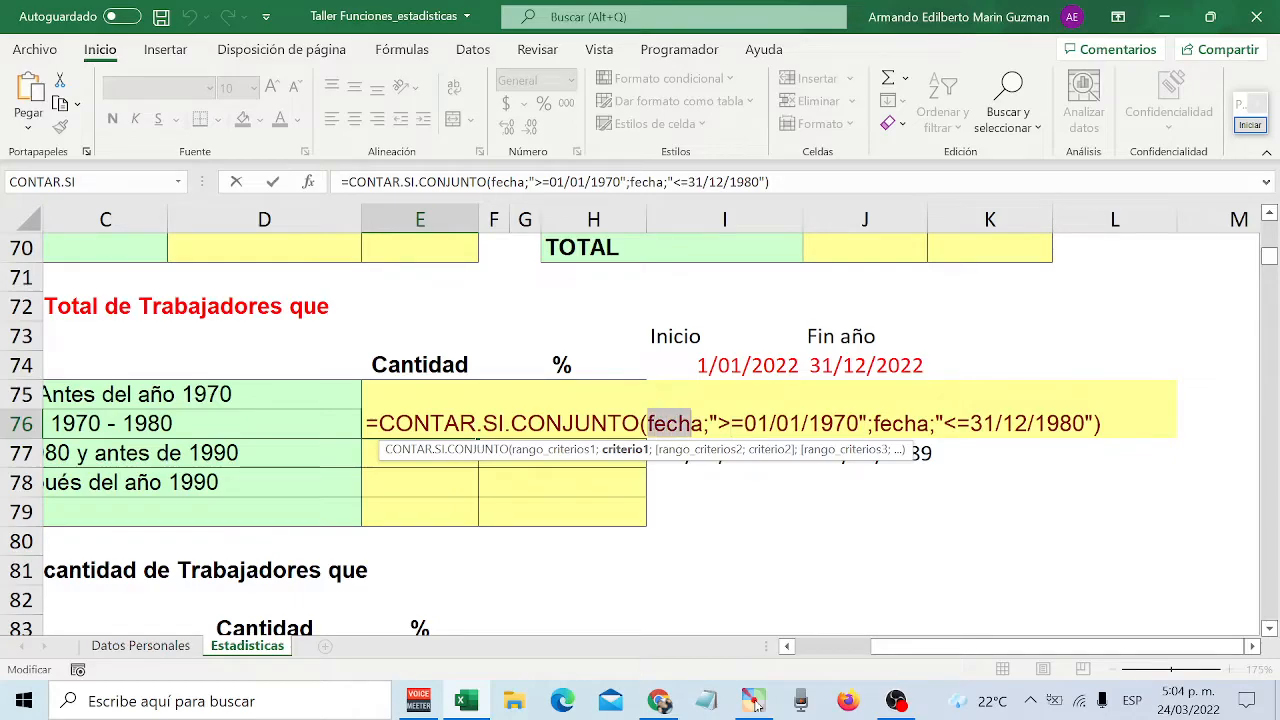
# - Highlight the first criterion, >=01/01/1970, in E76's formula
pyautogui.press('Left')
pyautogui.hotkey('shift', 'Right')
pyautogui.hotkey('shift', 'Right')
pyautogui.hotkey('shift', 'Right')
pyautogui.hotkey('shift', 'Right')
pyautogui.hotkey('shift', 'Right')
pyautogui.hotkey('shift', 'Right')
pyautogui.hotkey('shift', 'Right')
pyautogui.hotkey('shift', 'Right')
pyautogui.hotkey('shift', 'Right')
pyautogui.hotkey('shift', 'Right')
pyautogui.hotkey('shift', 'Right')
pyautogui.hotkey('shift', 'Right')
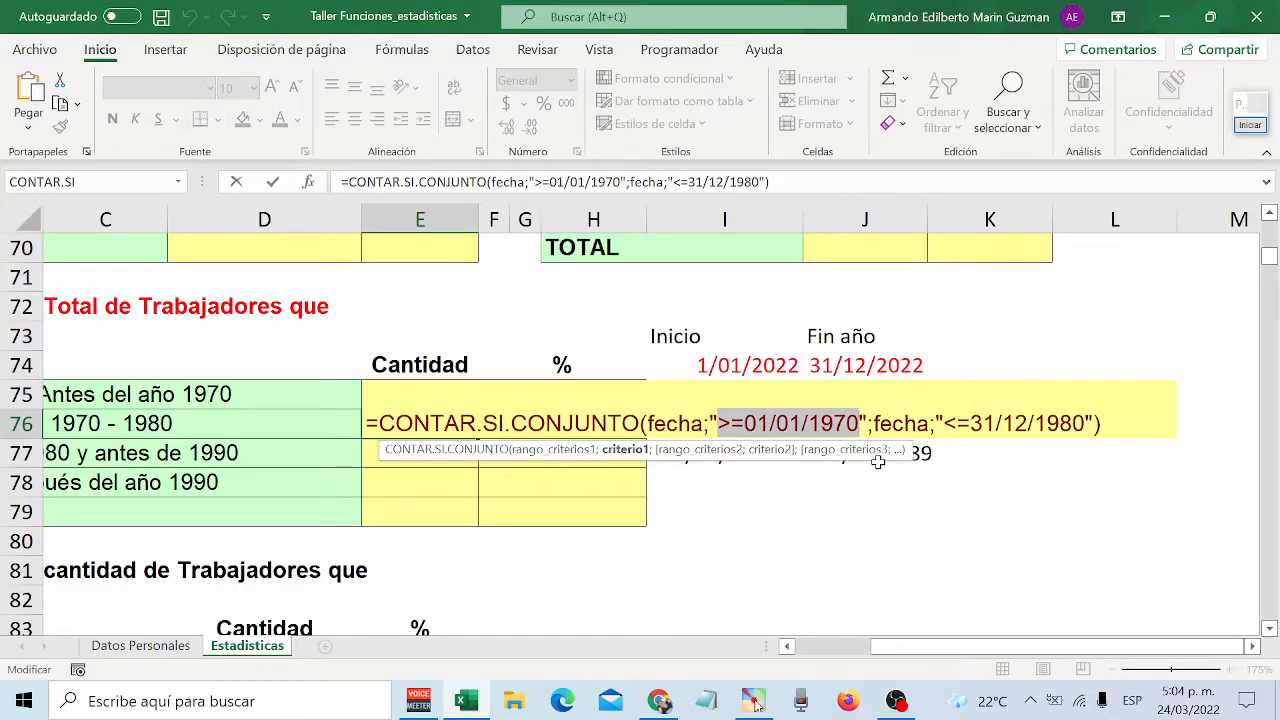
# - Highlight the second range and criterion, fecha;"<=31/12/1980", in E76's formula and close the formula
pyautogui.press('Right')
pyautogui.press('Right')
pyautogui.press('Right')
pyautogui.hotkey('shift', 'Right')
pyautogui.hotkey('shift', 'Right')
pyautogui.hotkey('shift', 'Right')
pyautogui.hotkey('shift', 'Right')
pyautogui.hotkey('shift', 'Right')
pyautogui.hotkey('shift', 'Right')
pyautogui.hotkey('shift', 'Right')
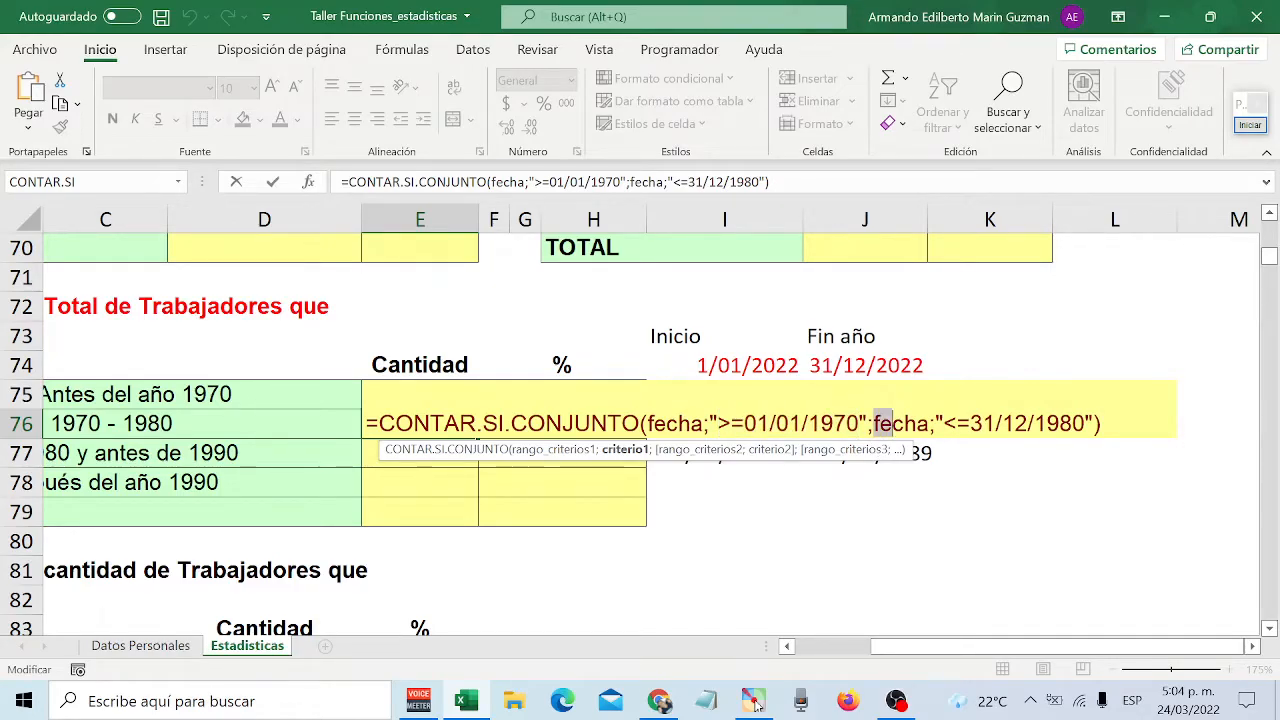
pyautogui.hotkey('shift', 'Right')
pyautogui.hotkey('shift', 'Right')
pyautogui.hotkey('shift', 'Right')
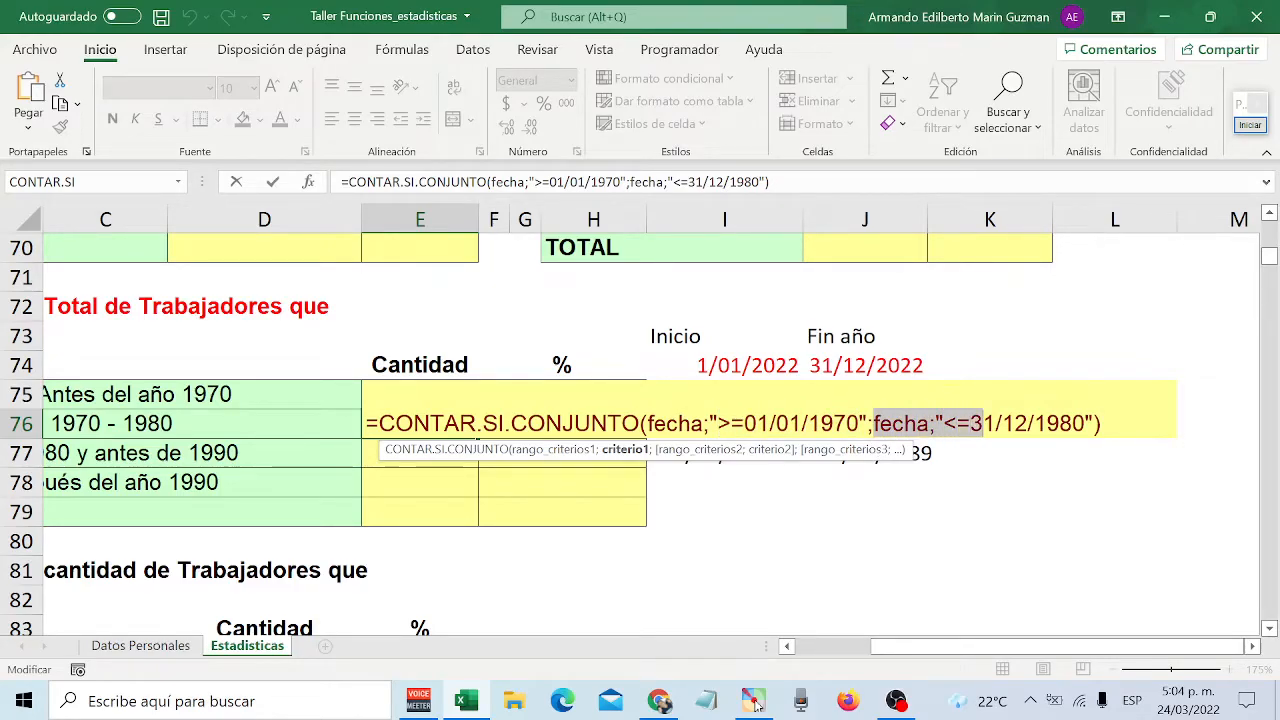
pyautogui.hotkey('shift', 'Right')
pyautogui.hotkey('shift', 'Right')
pyautogui.hotkey('shift', 'Right')
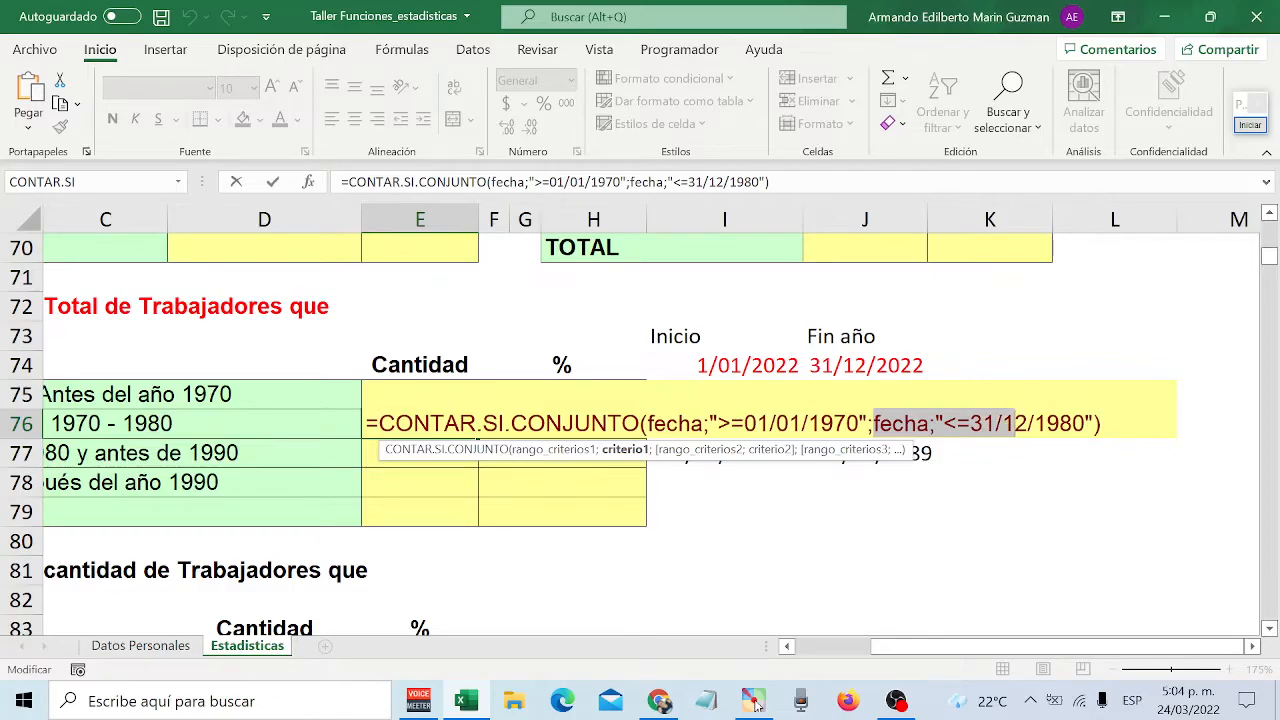
pyautogui.hotkey('shift', 'Right')
pyautogui.hotkey('shift', 'Right')
pyautogui.hotkey('shift', 'Right')
pyautogui.hotkey('shift', 'Right')
pyautogui.hotkey('shift', 'Right')
pyautogui.hotkey('shift', 'Right')
pyautogui.hotkey('shift', 'Right')
pyautogui.hotkey('shift', 'Right')
pyautogui.press('Right')
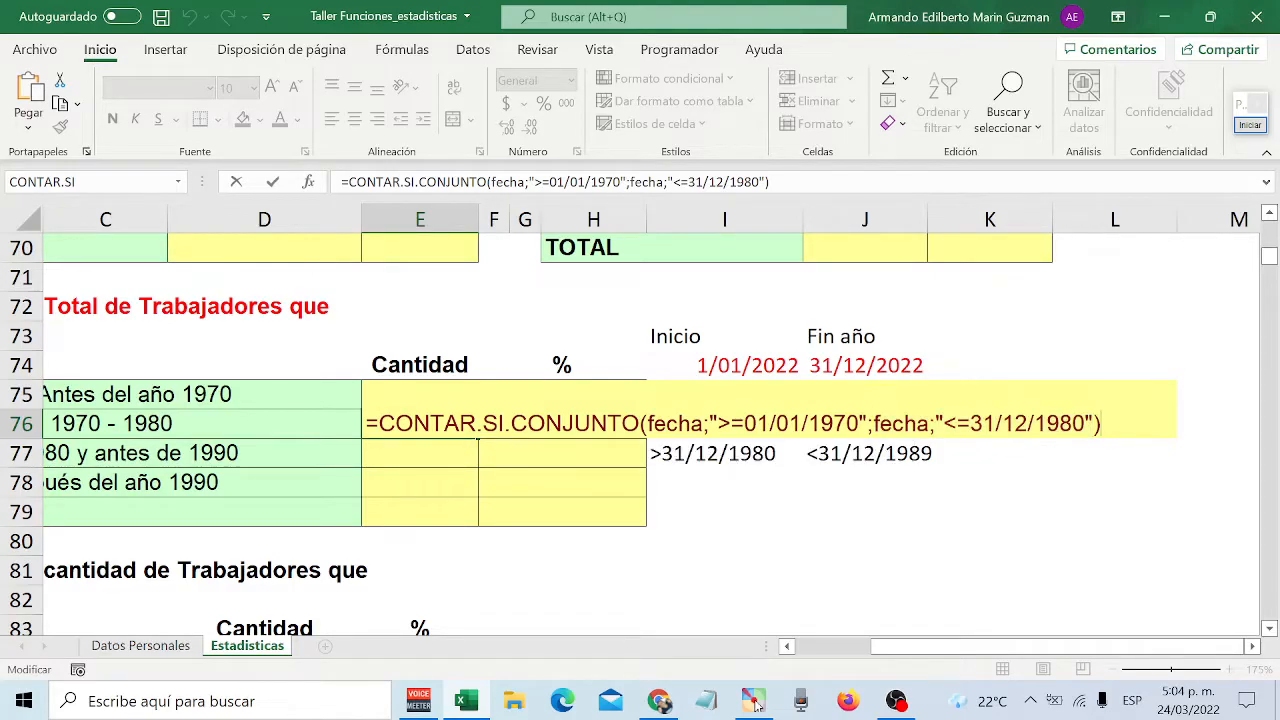
pyautogui.press('Return')
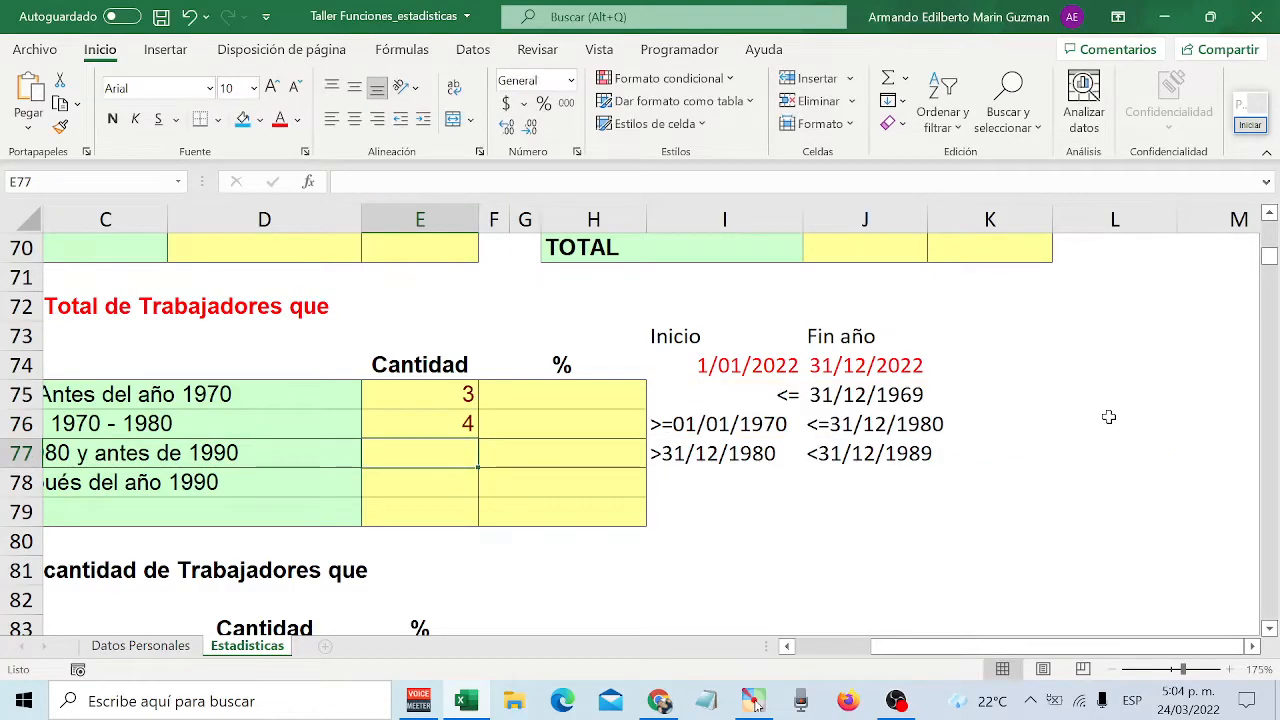
pyautogui.doubleClick(394, 420)
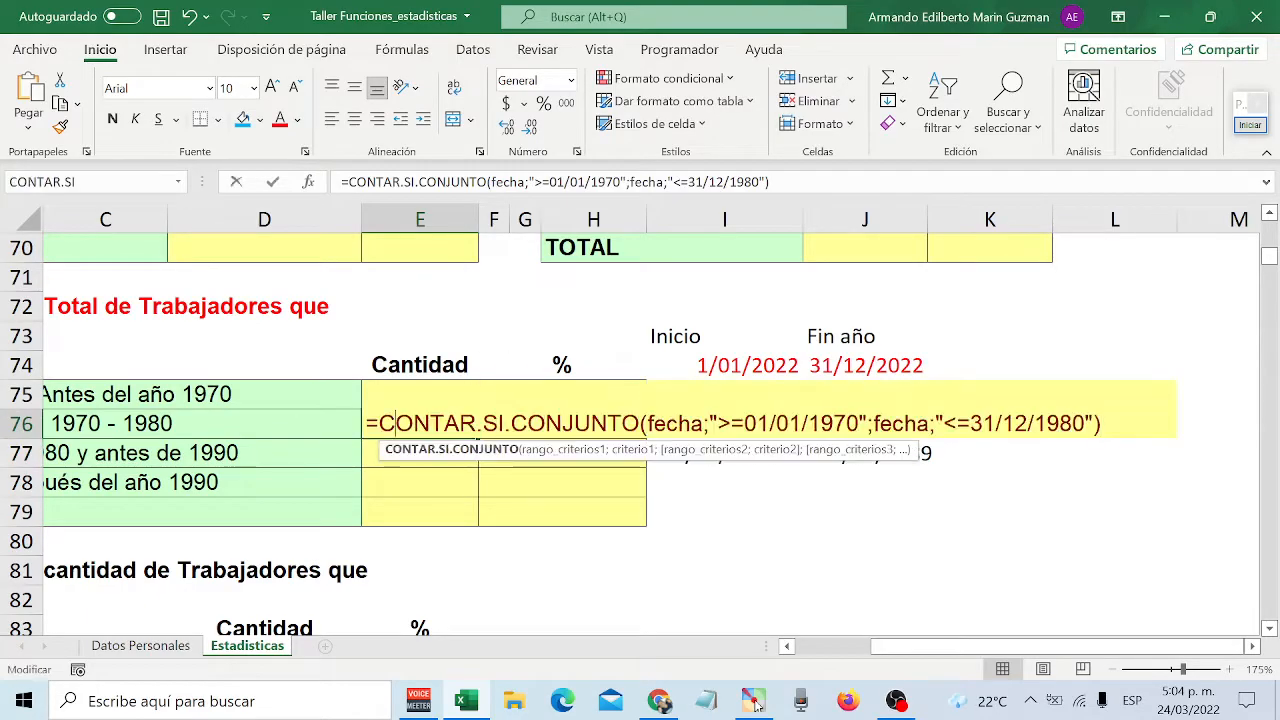
pyautogui.press('Return')
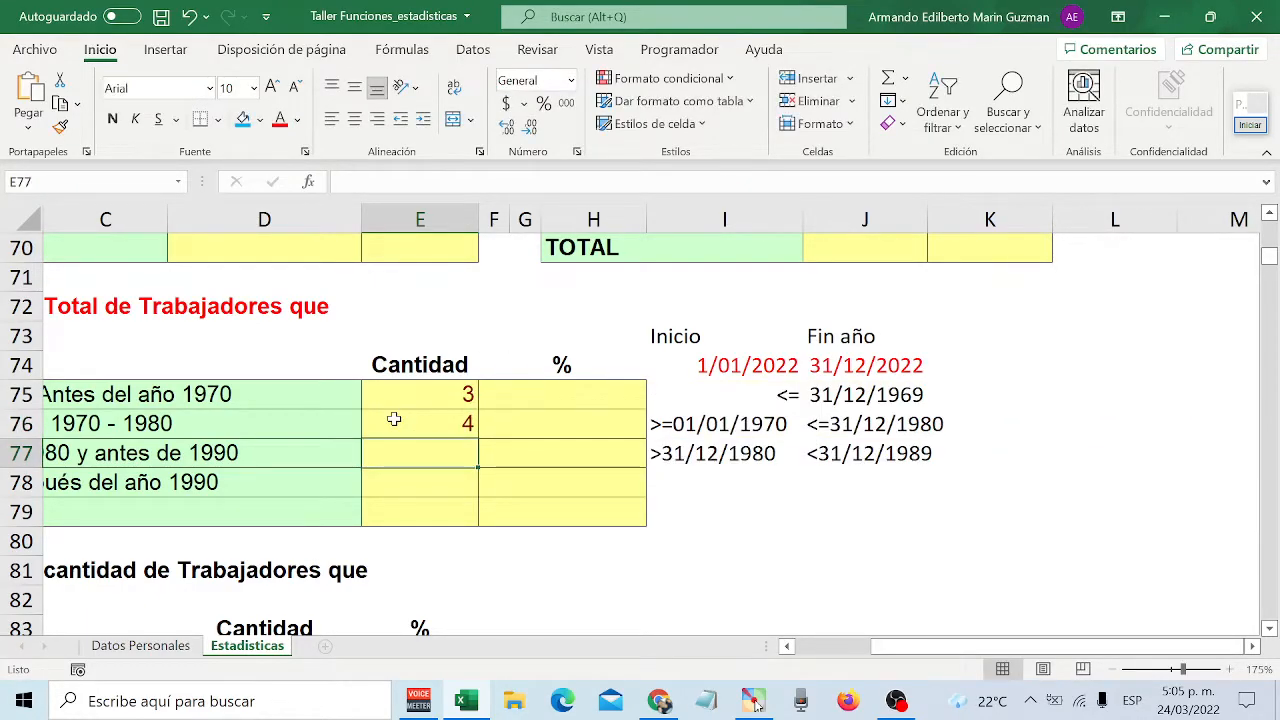
# - Go to the Datos Personales sheet and check the years listed in the FECHA INGRESO filter, keeping all of them selected
pyautogui.click(115, 648)
pyautogui.scroll(2, 183, 386)
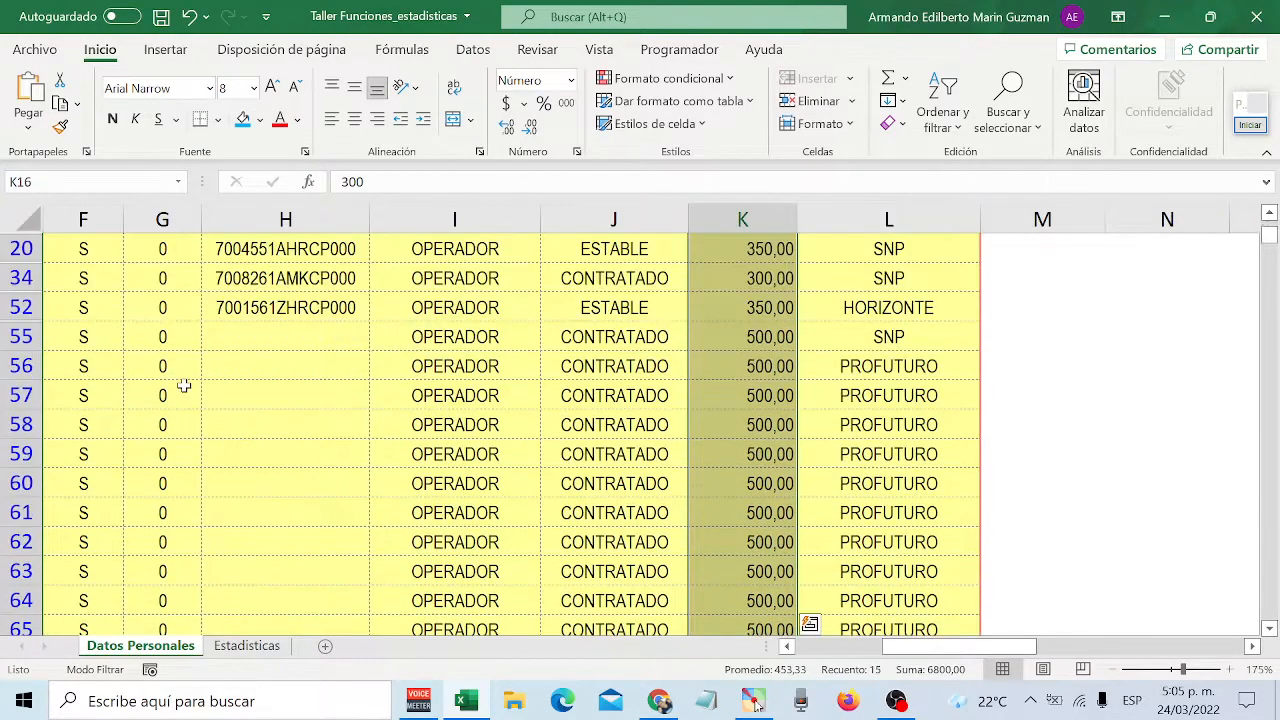
pyautogui.hscroll(-5, 787, 646)
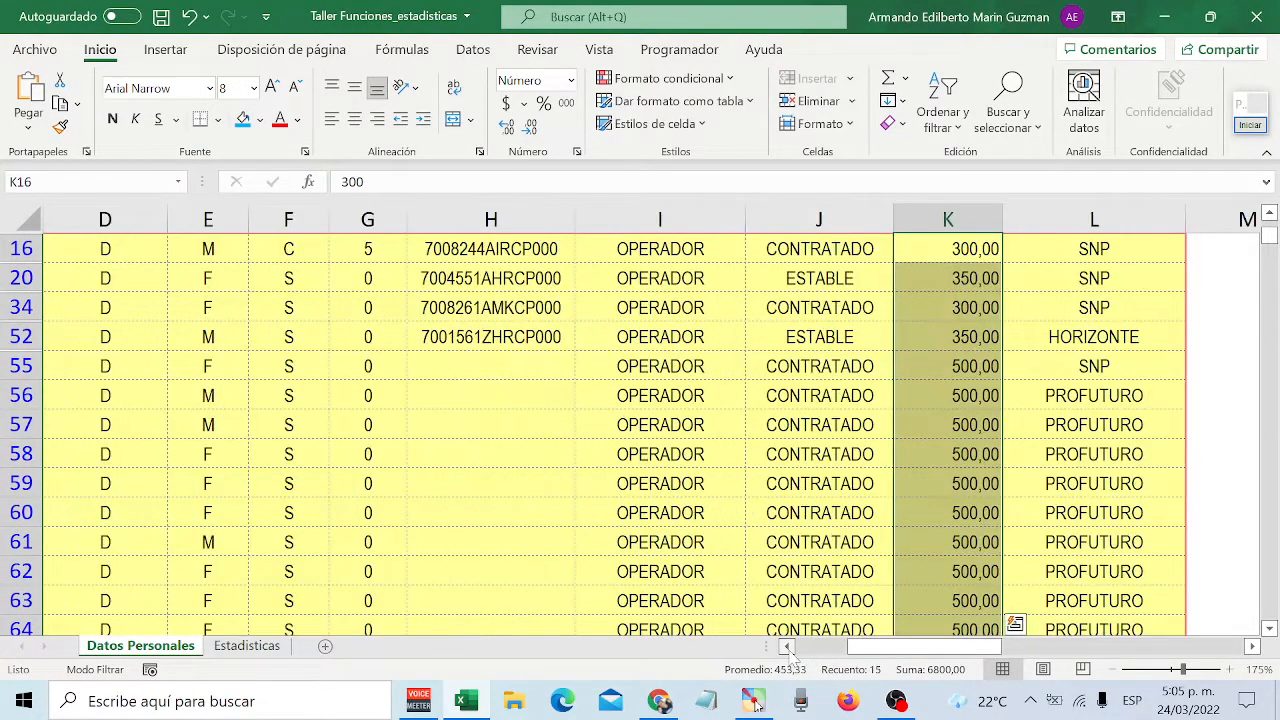
pyautogui.scroll(2, 548, 487)
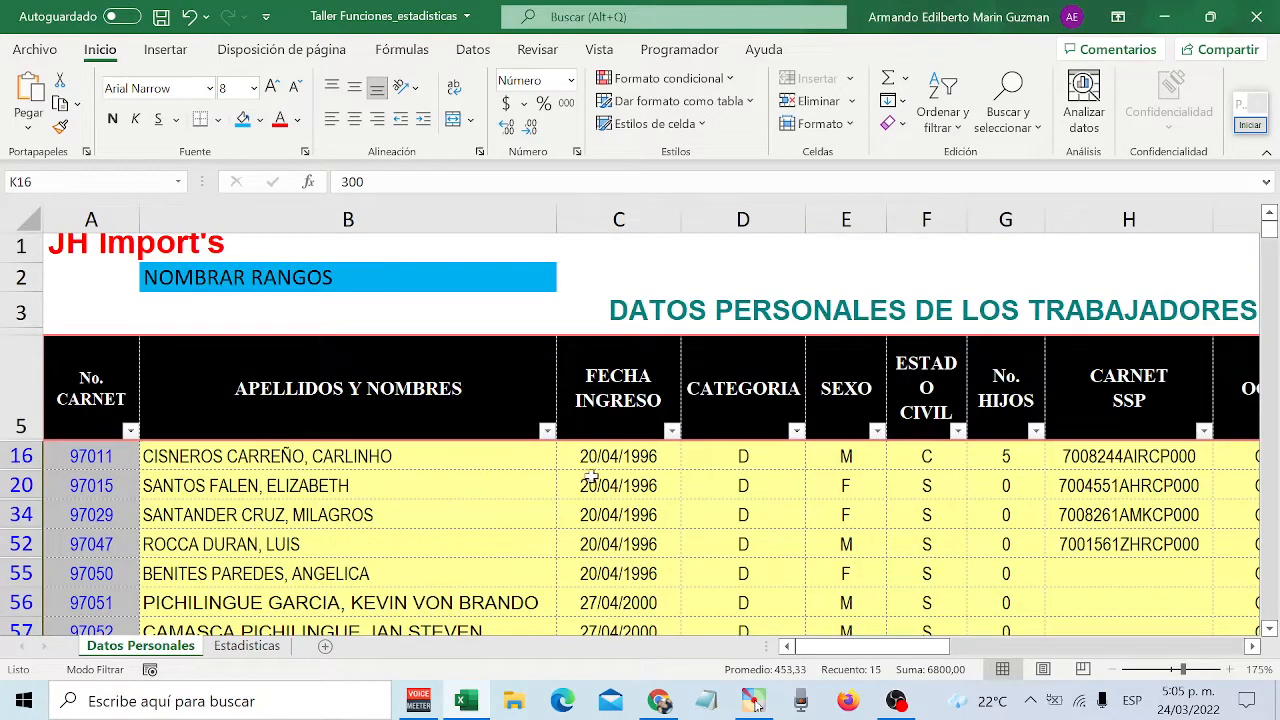
pyautogui.click(598, 400)
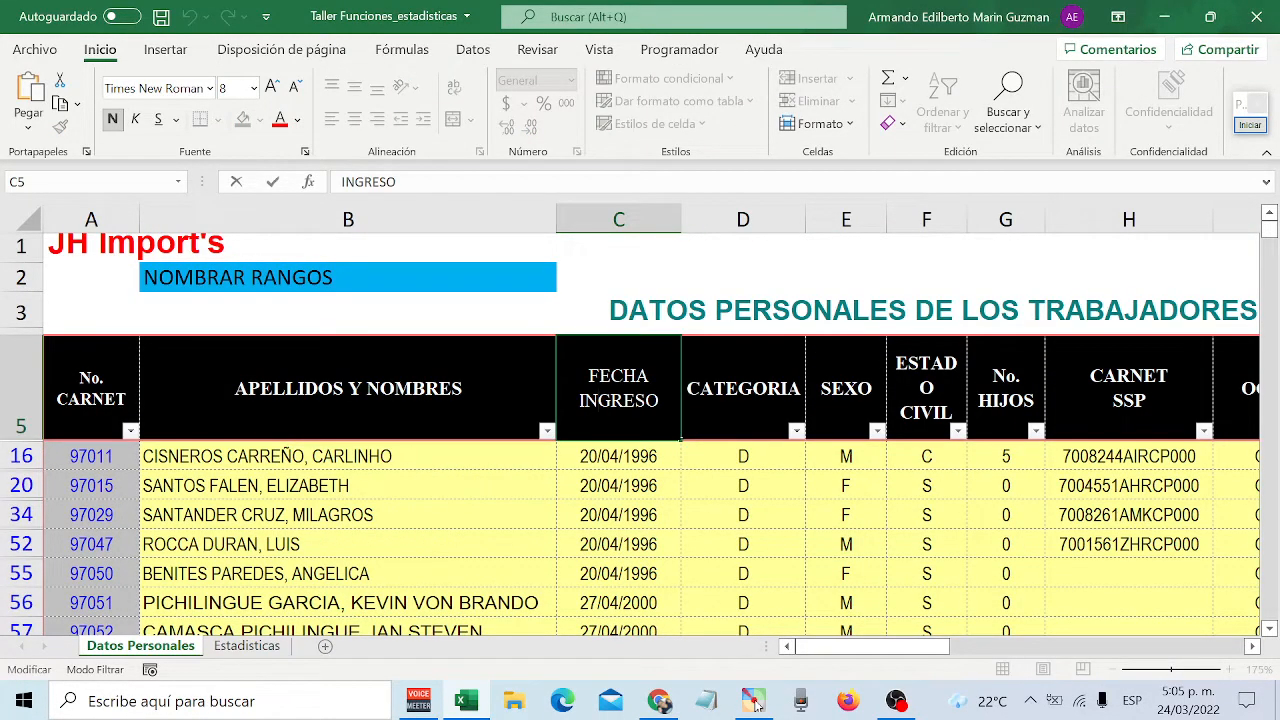
pyautogui.doubleClick(705, 455)
pyautogui.click(671, 431)
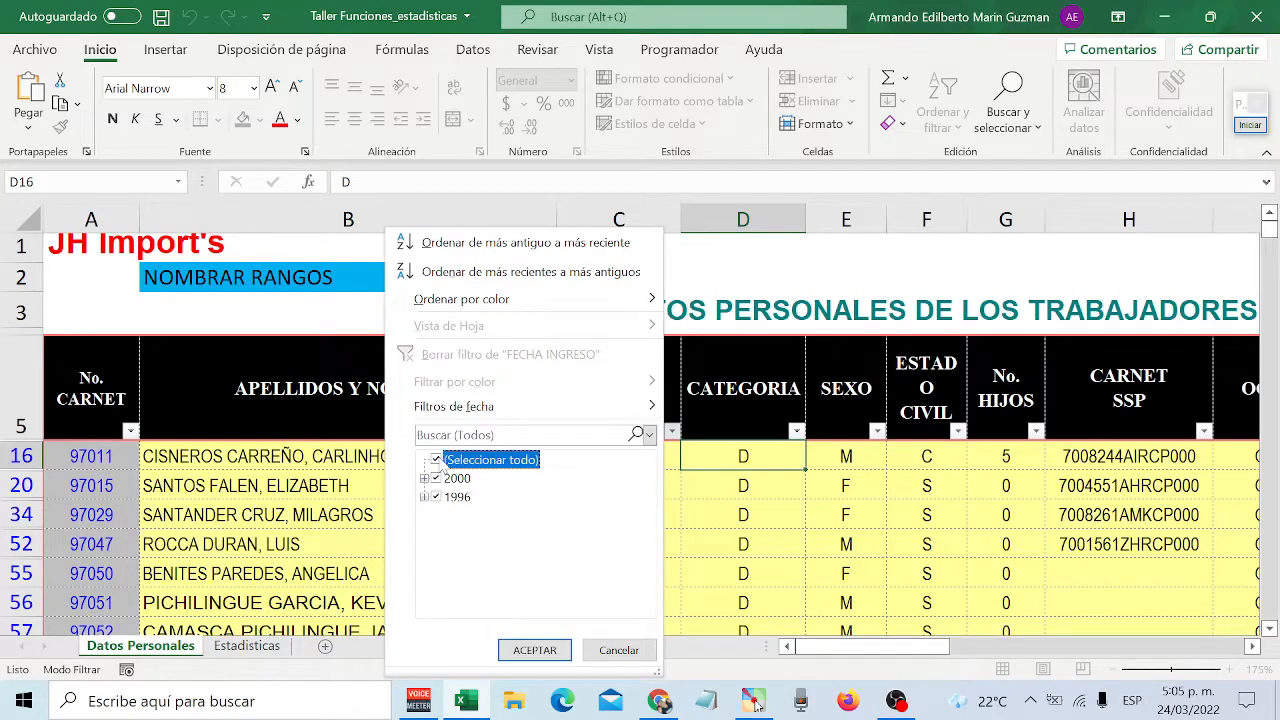
pyautogui.click(534, 650)
pyautogui.scroll(-1, 600, 460)
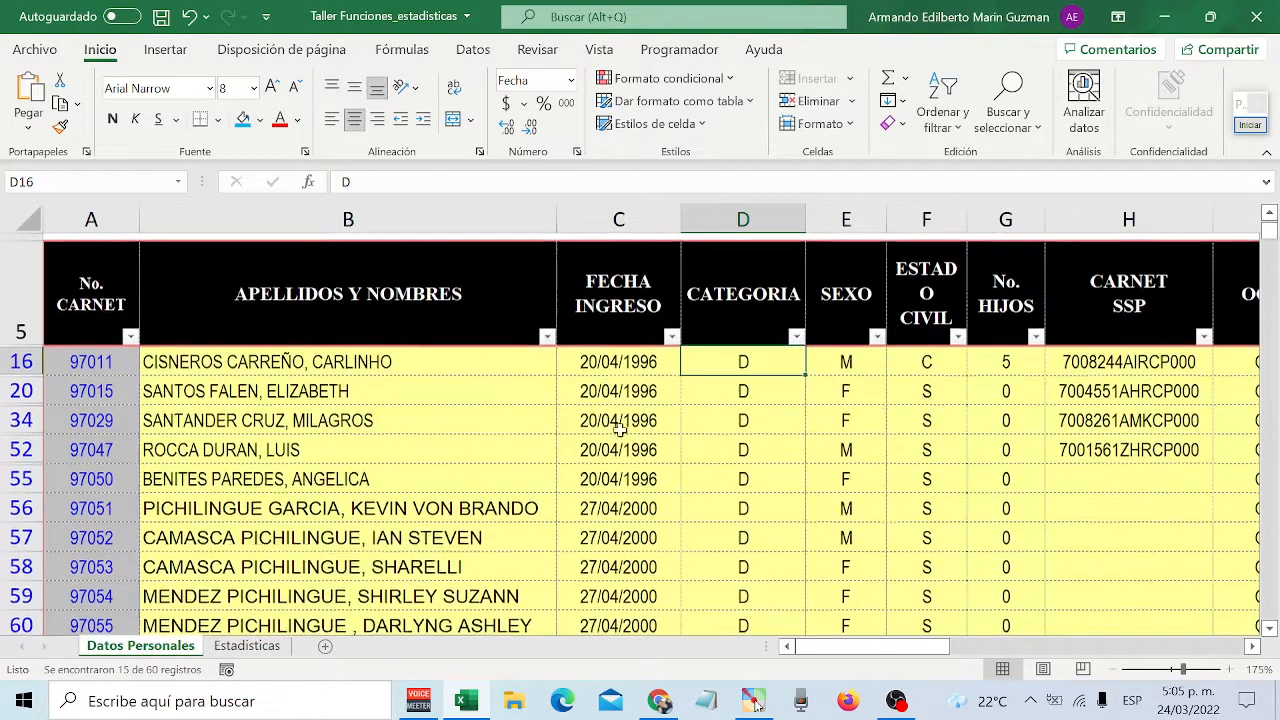
# - Clear the OPERADOR filter from the OCUPACION column
pyautogui.moveTo(853, 650); pyautogui.dragTo(928, 660)
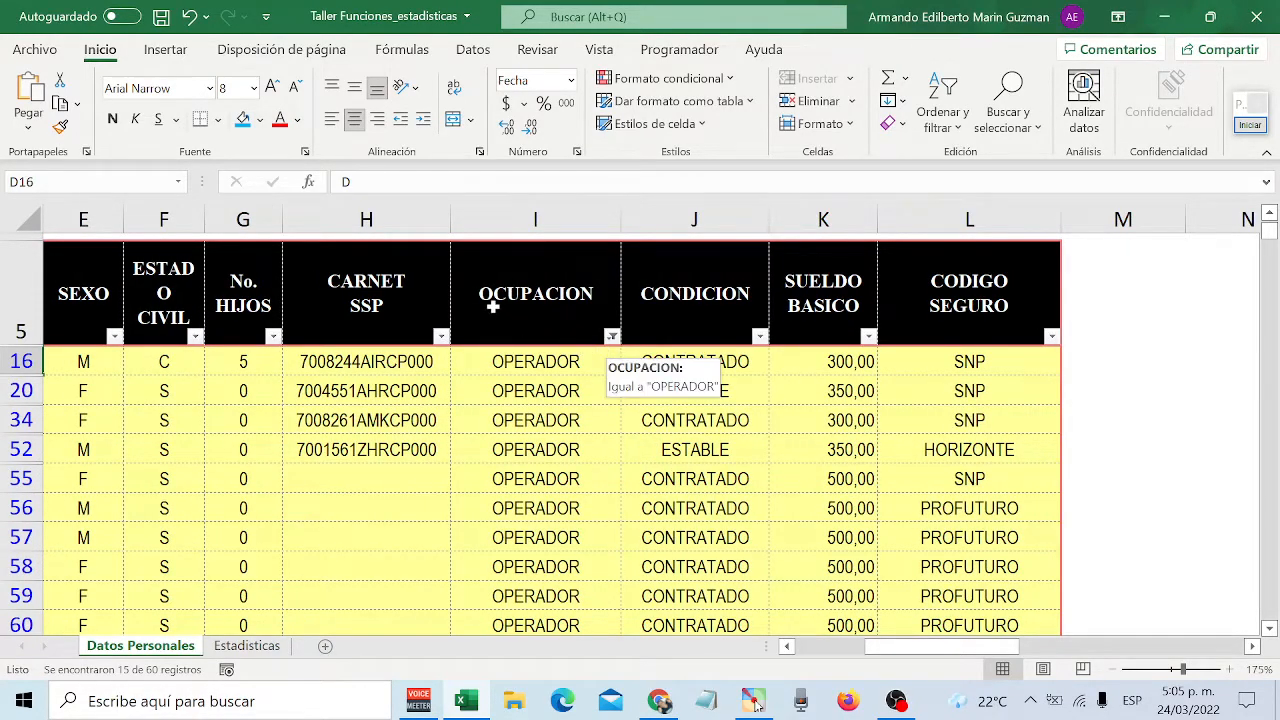
pyautogui.click(612, 337)
pyautogui.click(432, 357)
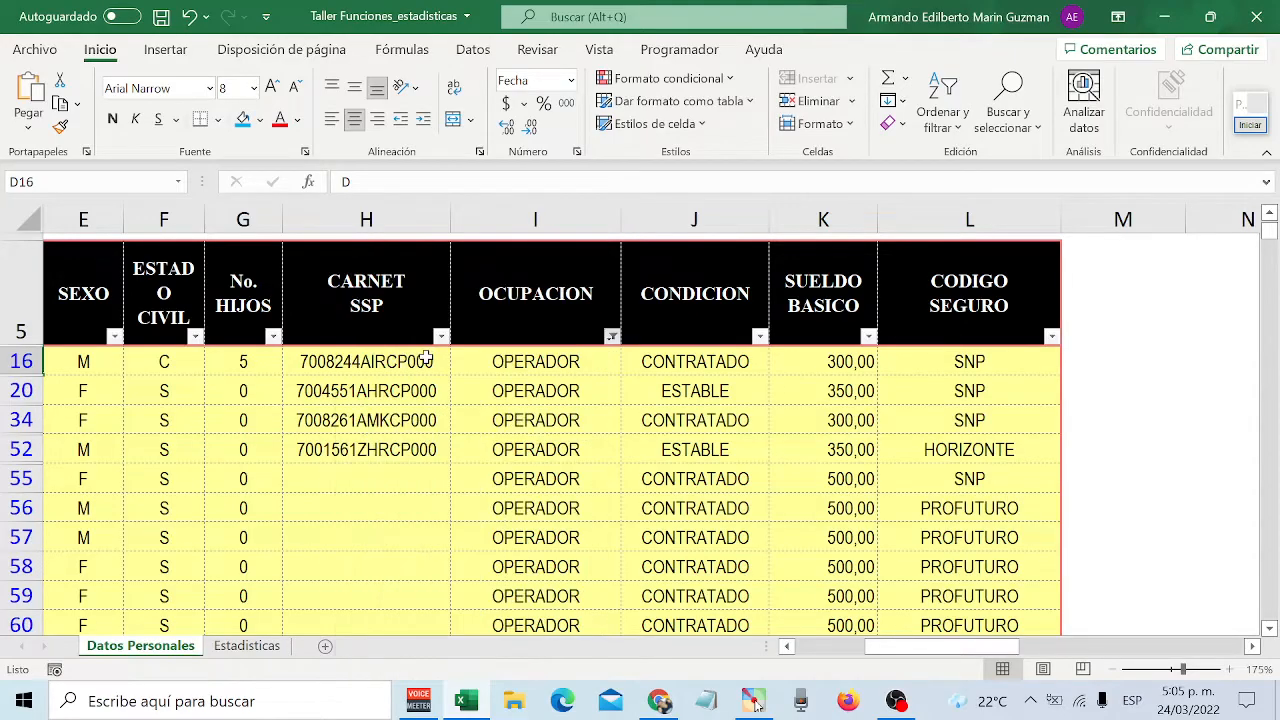
# - Start filtering FECHA INGRESO by excluding the years 1989, 1991 and 1993, keeping 1975 selected
pyautogui.moveTo(910, 647); pyautogui.dragTo(840, 647)
pyautogui.click(612, 298)
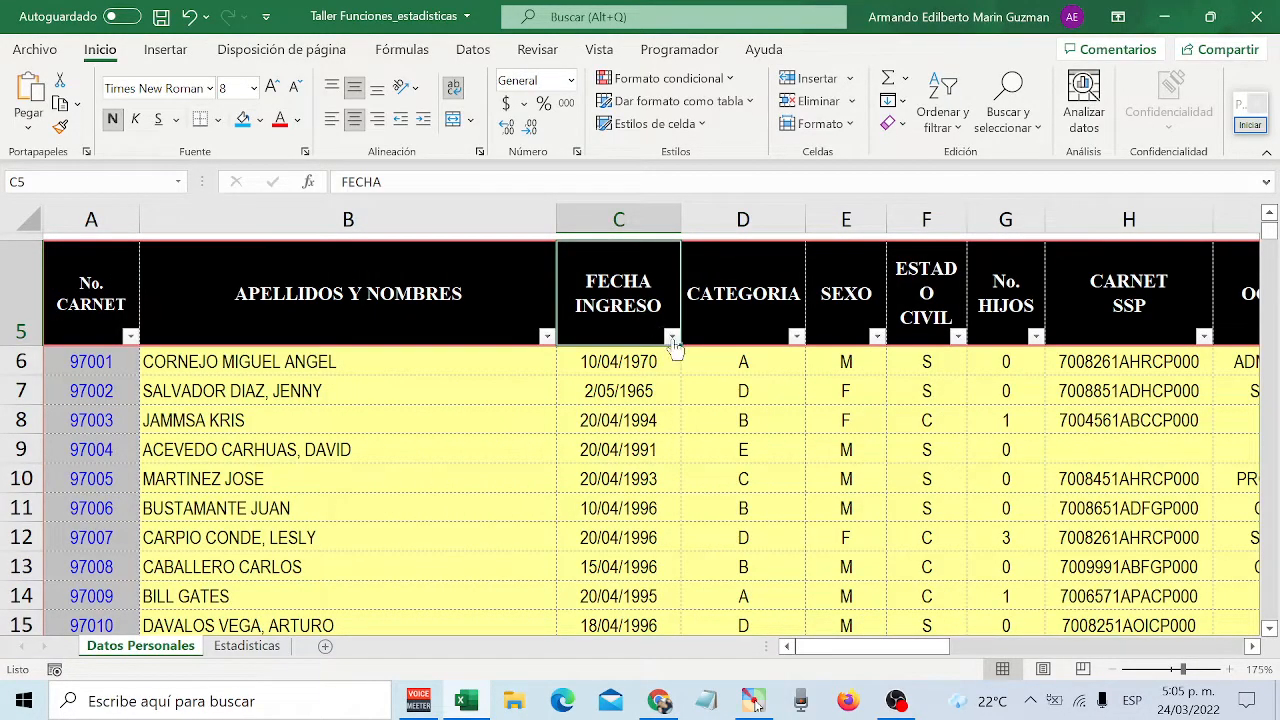
pyautogui.click(672, 337)
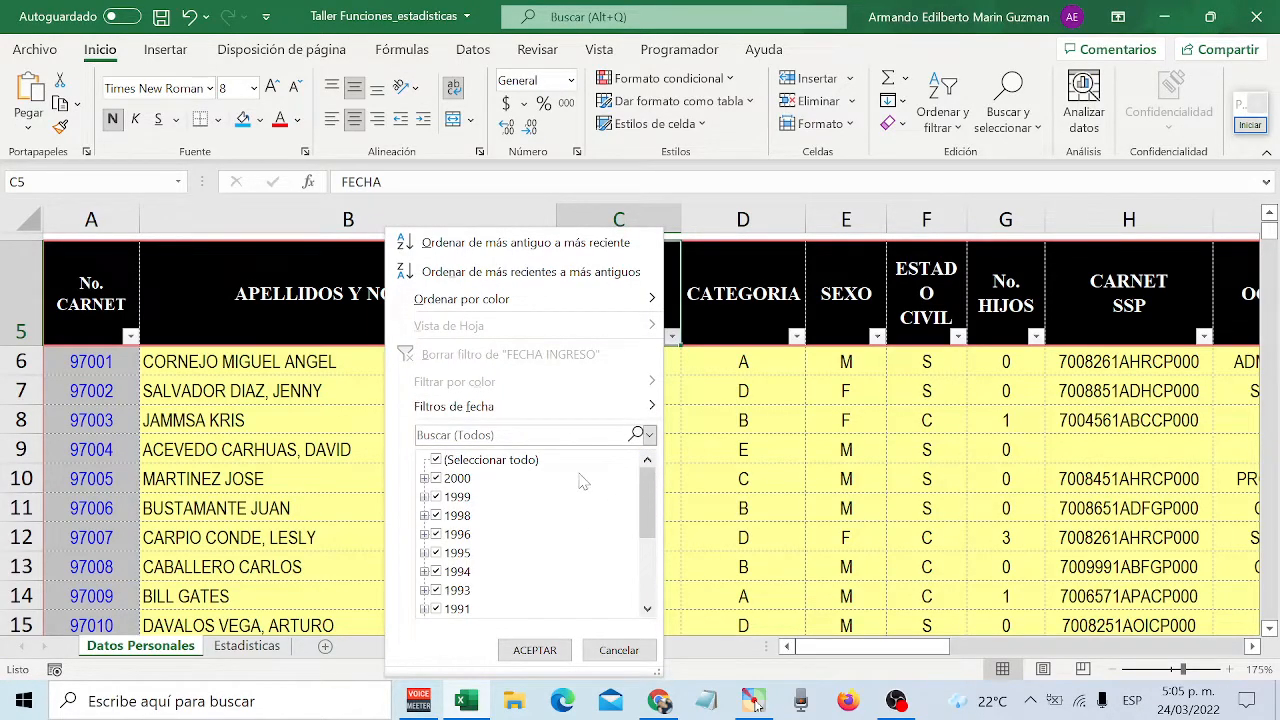
pyautogui.moveTo(650, 487); pyautogui.dragTo(650, 549)
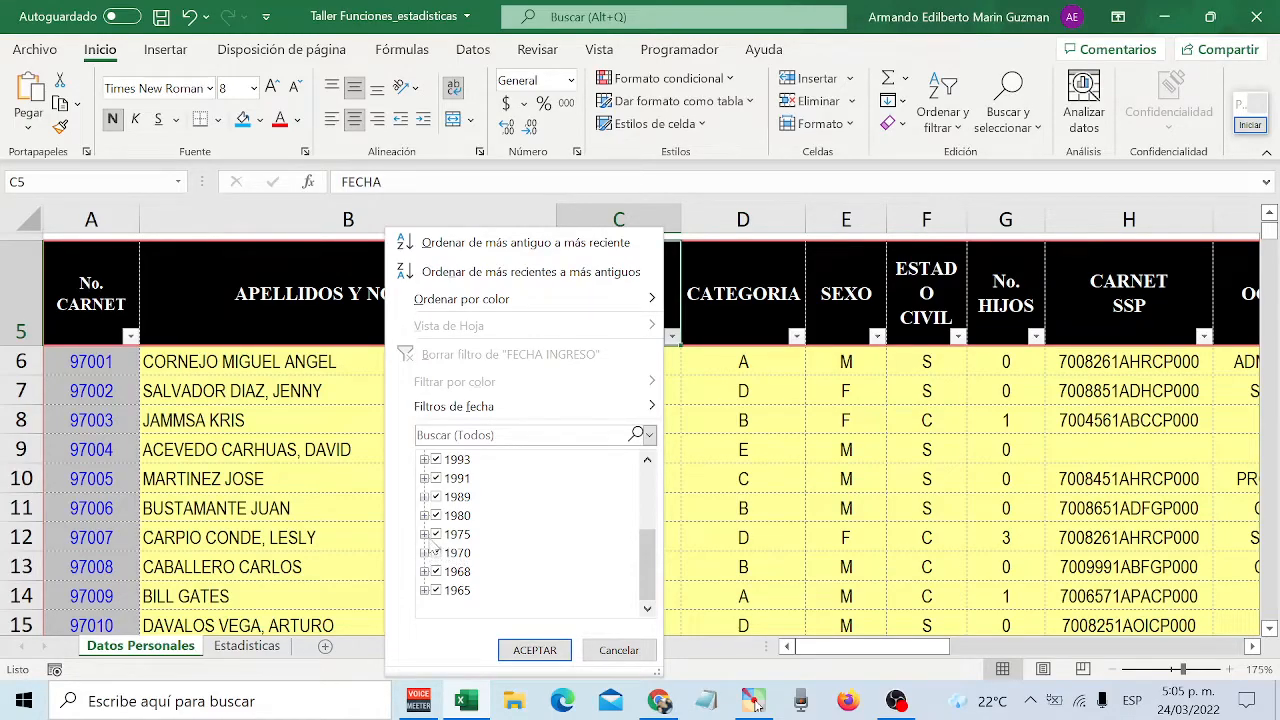
pyautogui.doubleClick(435, 536)
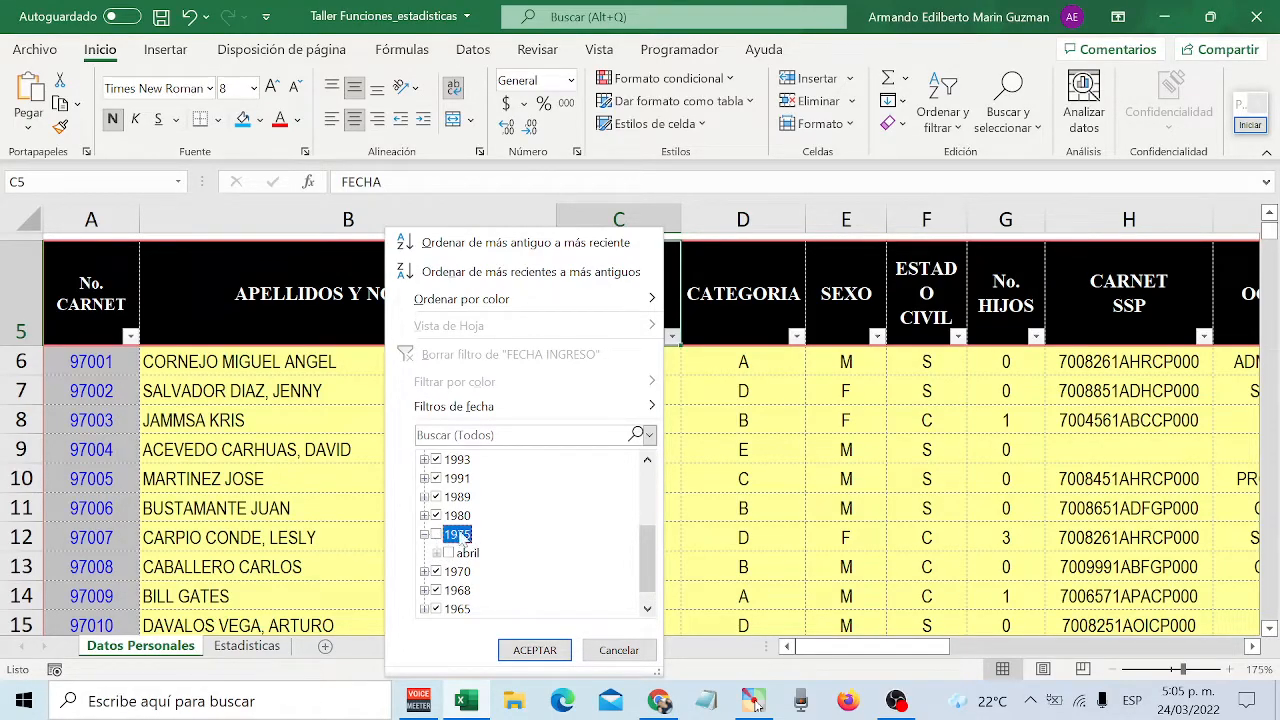
pyautogui.click(435, 535)
pyautogui.click(441, 498)
pyautogui.click(436, 479)
pyautogui.click(436, 460)
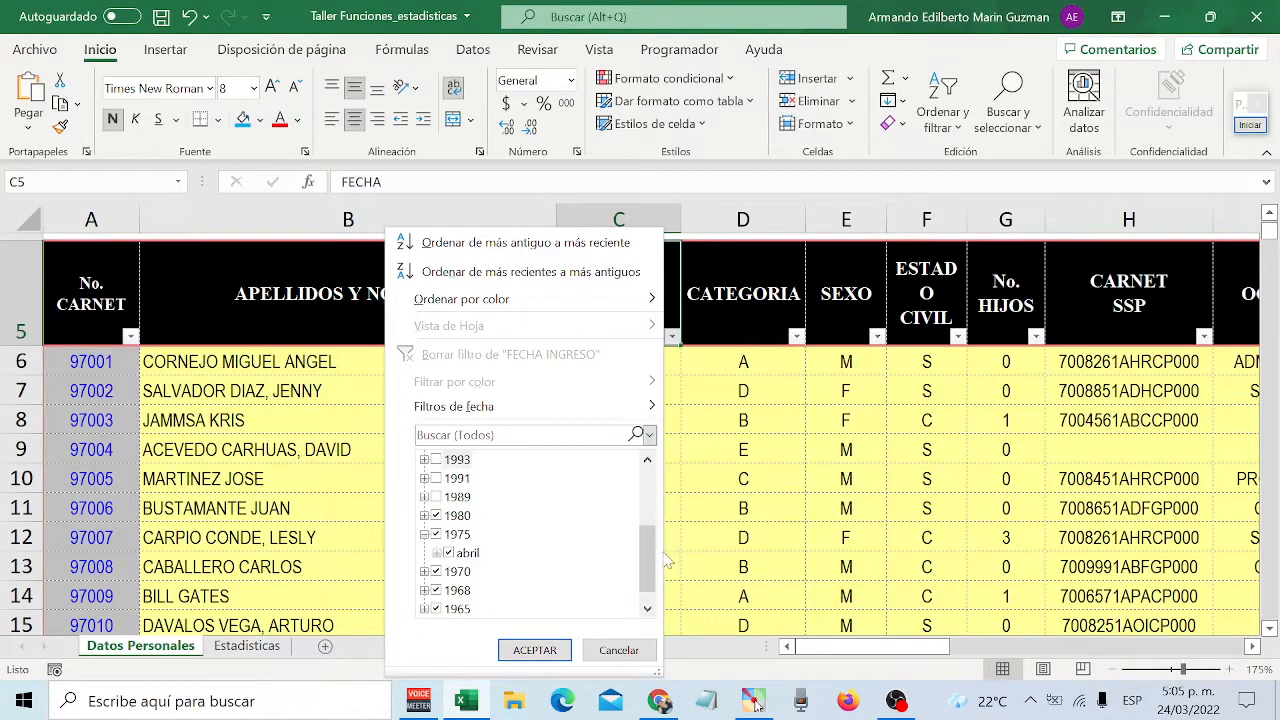
# - Exclude the years 1994 through 2000 as well, apply the FECHA INGRESO filter and select the filtered dates to count them
pyautogui.scroll(1, 565, 507)
pyautogui.click(437, 497)
pyautogui.click(437, 478)
pyautogui.click(437, 460)
pyautogui.moveTo(648, 540); pyautogui.dragTo(648, 506)
pyautogui.click(436, 516)
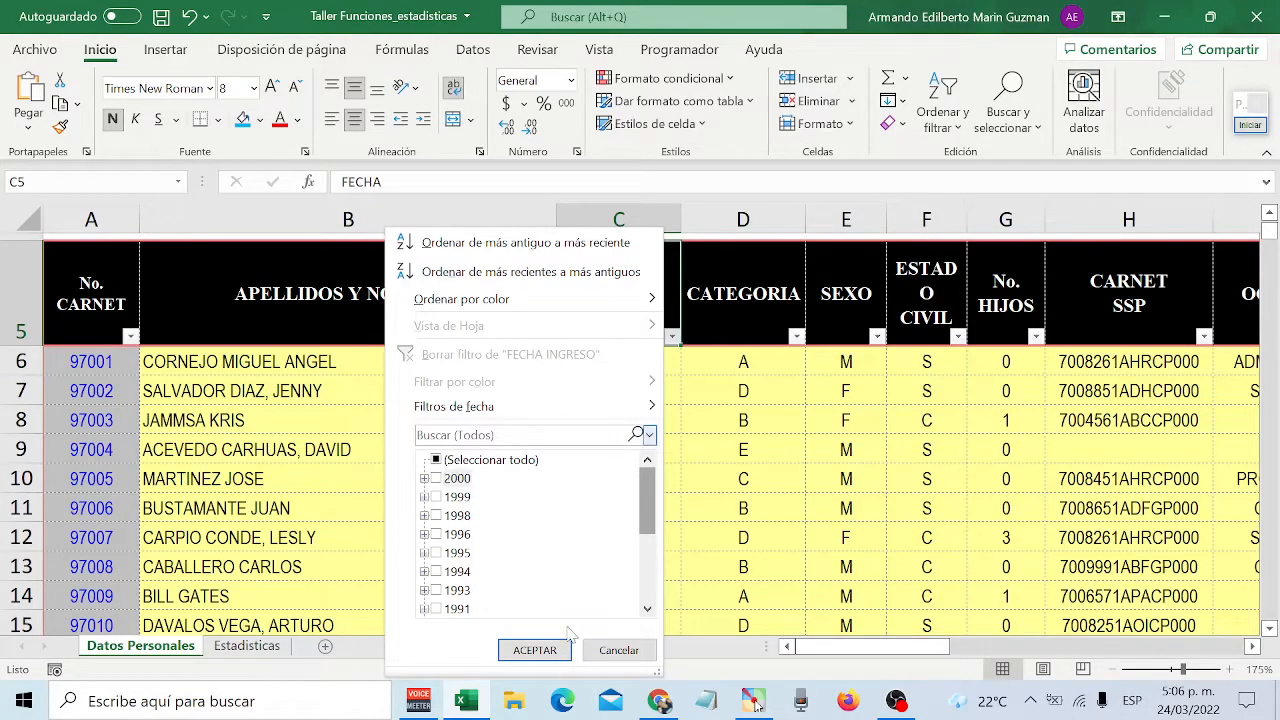
pyautogui.click(535, 650)
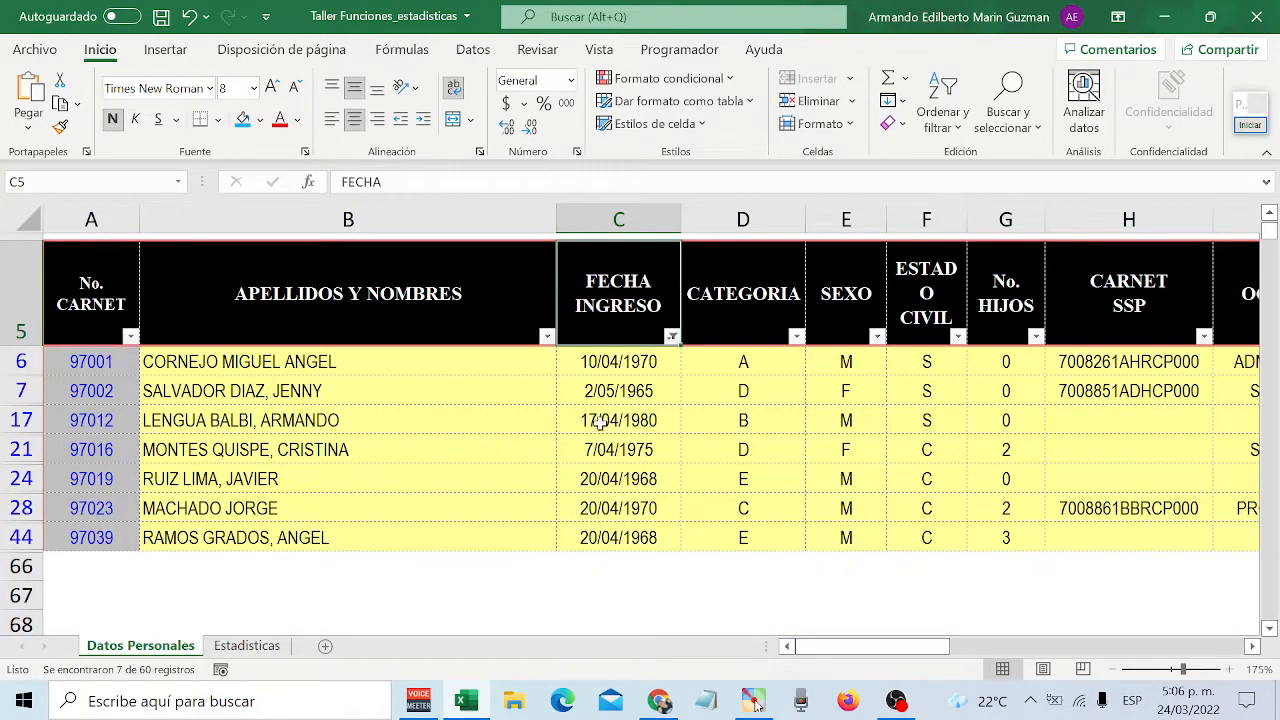
pyautogui.moveTo(607, 362); pyautogui.dragTo(613, 537)
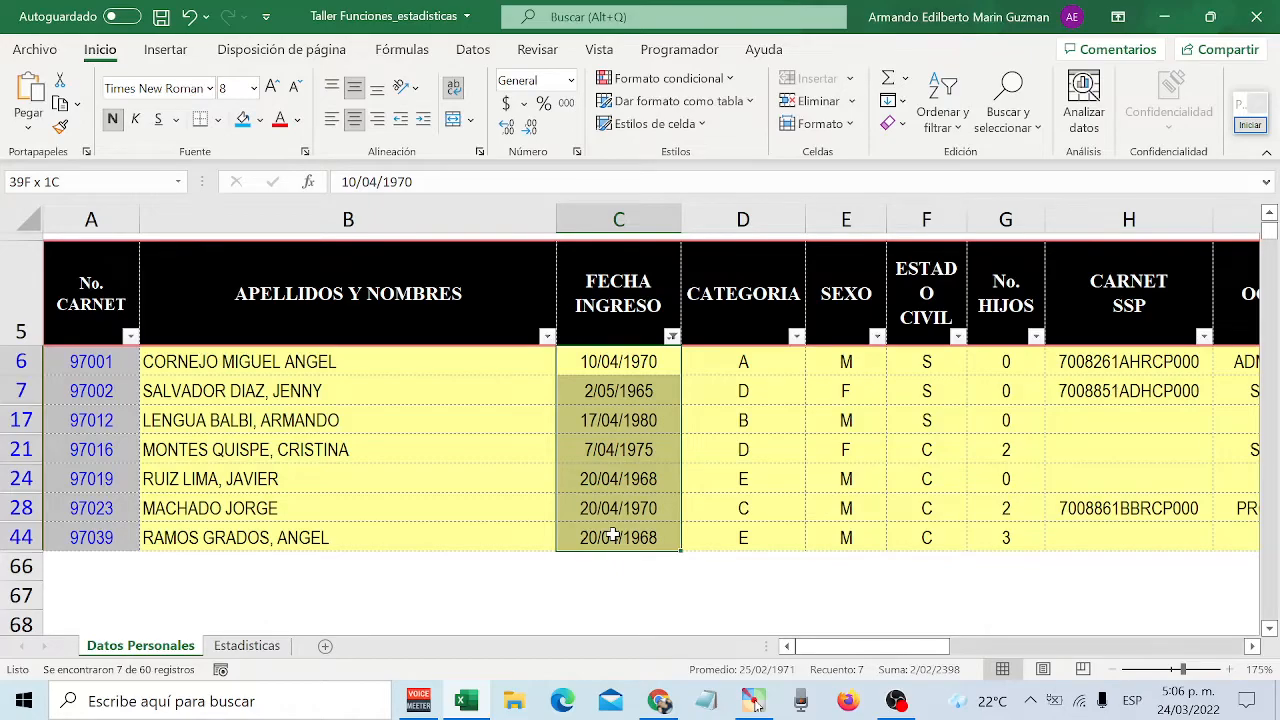
pyautogui.moveTo(613, 537); pyautogui.dragTo(619, 530)
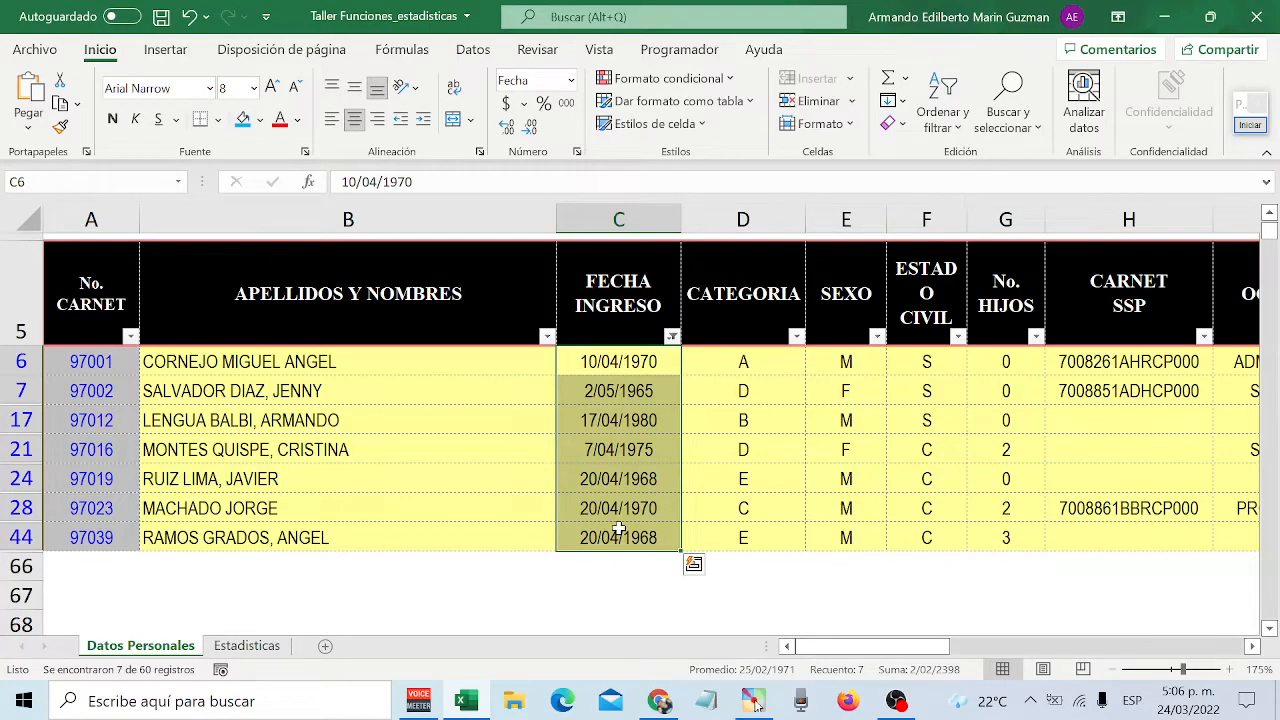
# - Exclude 1968 and 1965 from the FECHA INGRESO filter so only 1970, 1975 and 1980 remain selected
pyautogui.click(668, 337)
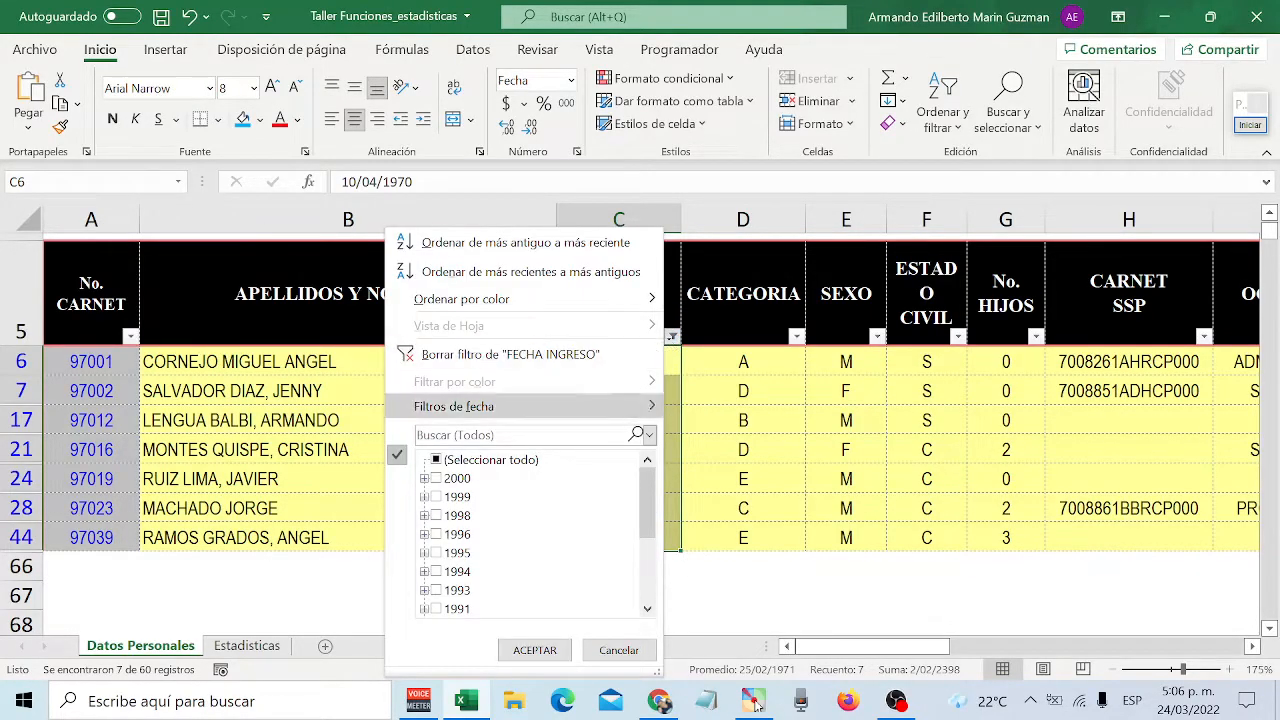
pyautogui.moveTo(652, 487); pyautogui.dragTo(658, 565)
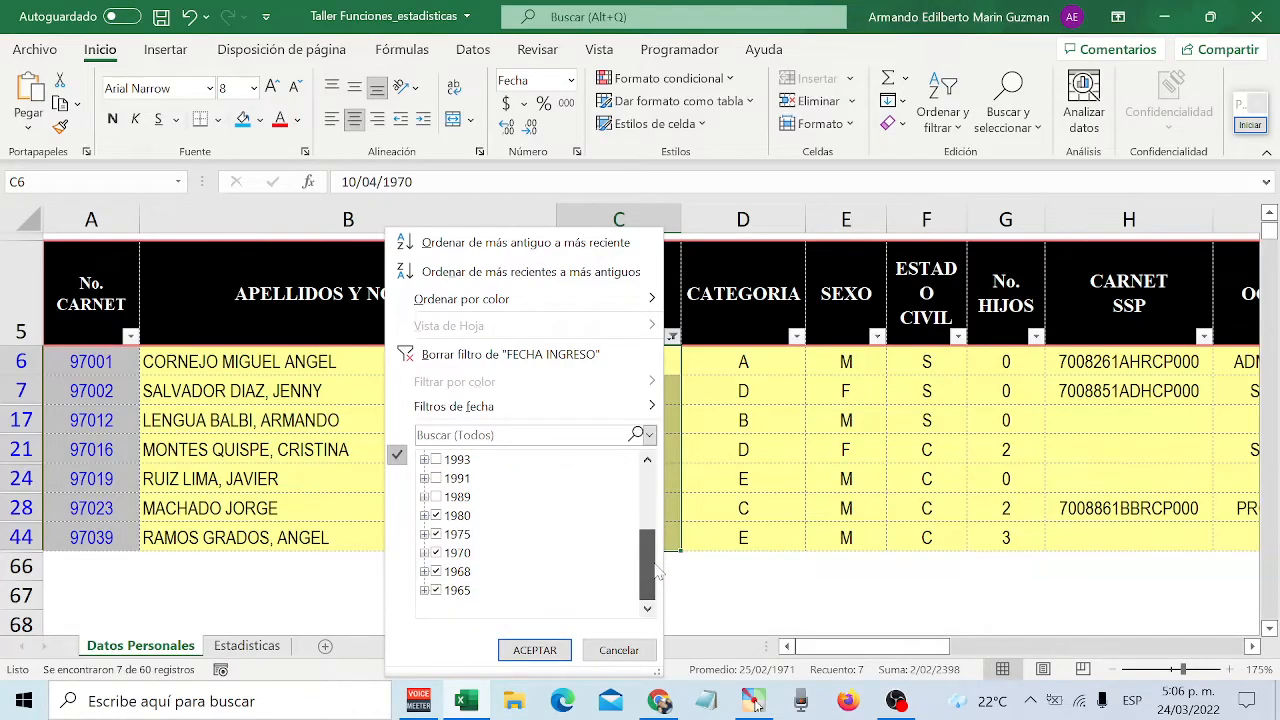
pyautogui.click(424, 571)
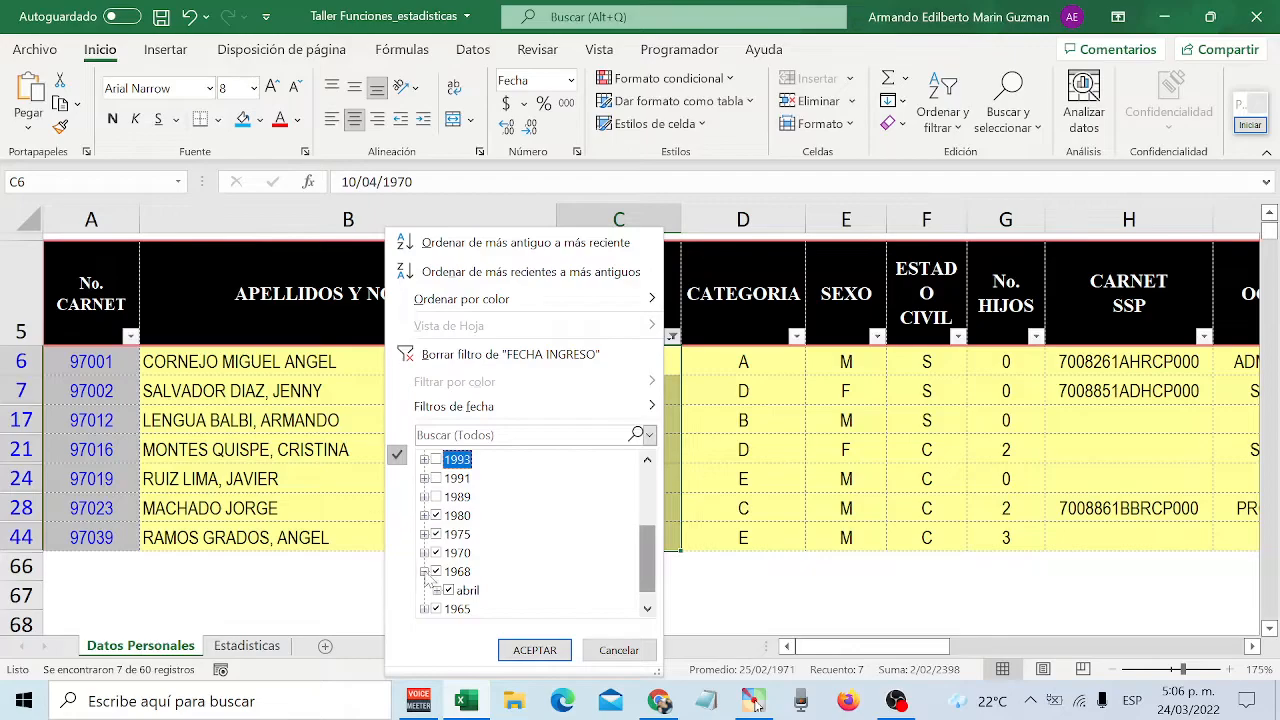
pyautogui.click(436, 609)
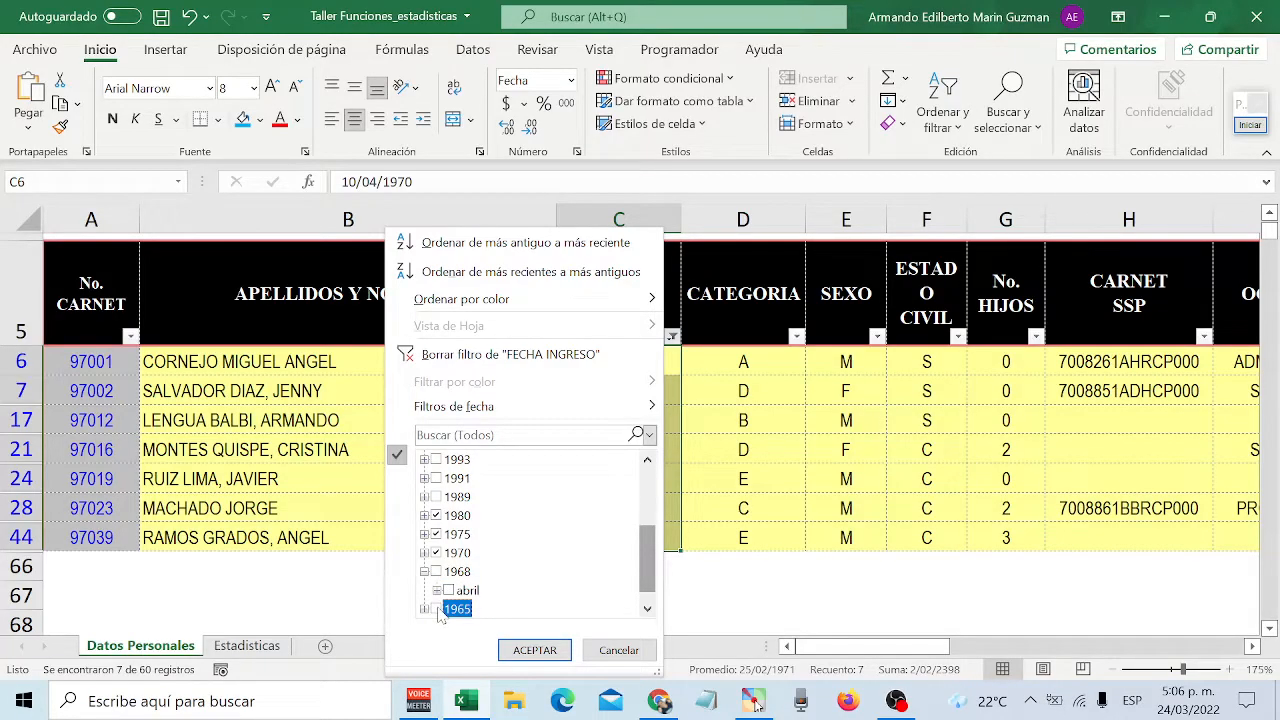
pyautogui.click(534, 650)
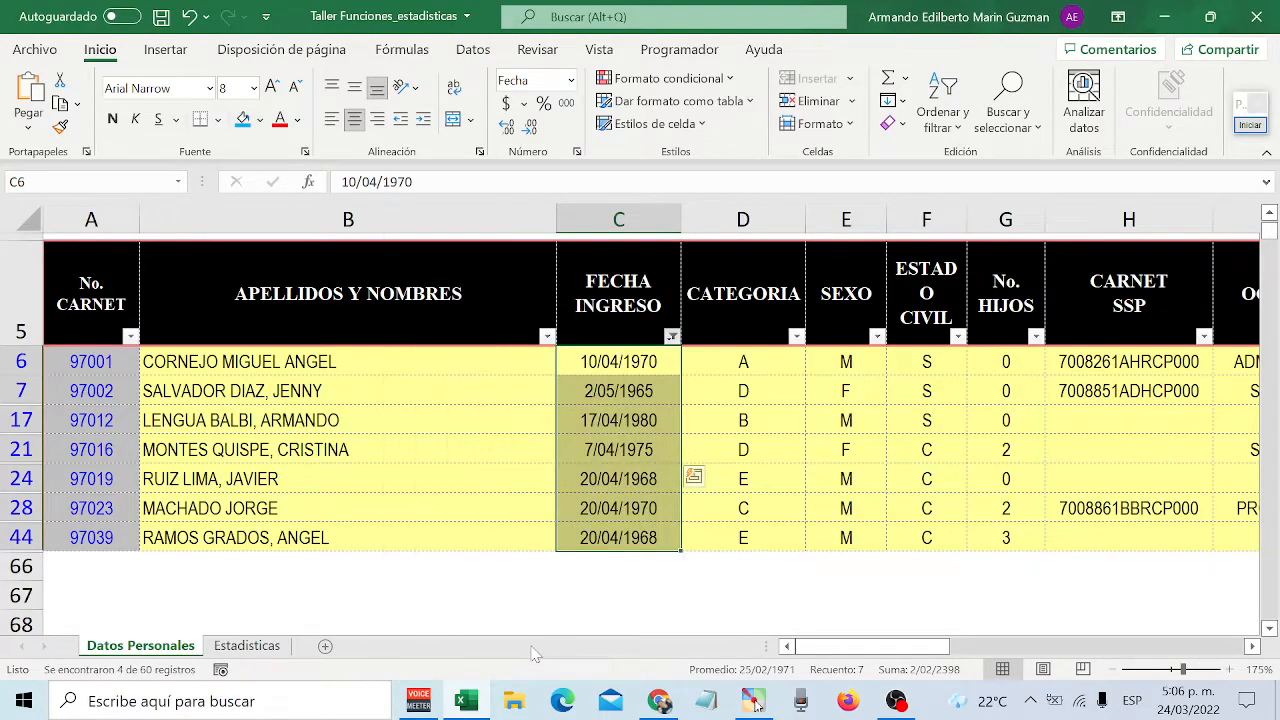
# - Check the filtered 1970–1980 entry dates by selecting them, and clear the FECHA INGRESO filter
pyautogui.click(638, 361)
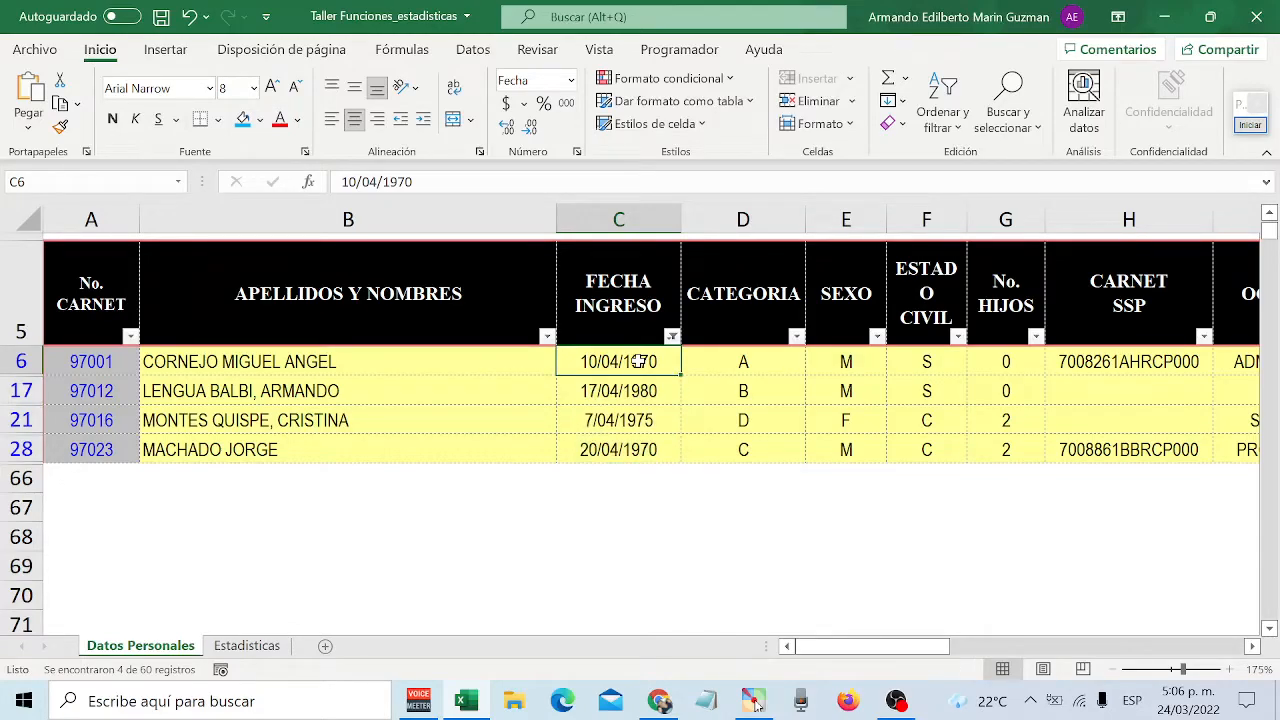
pyautogui.moveTo(638, 361); pyautogui.dragTo(636, 445)
pyautogui.click(636, 445)
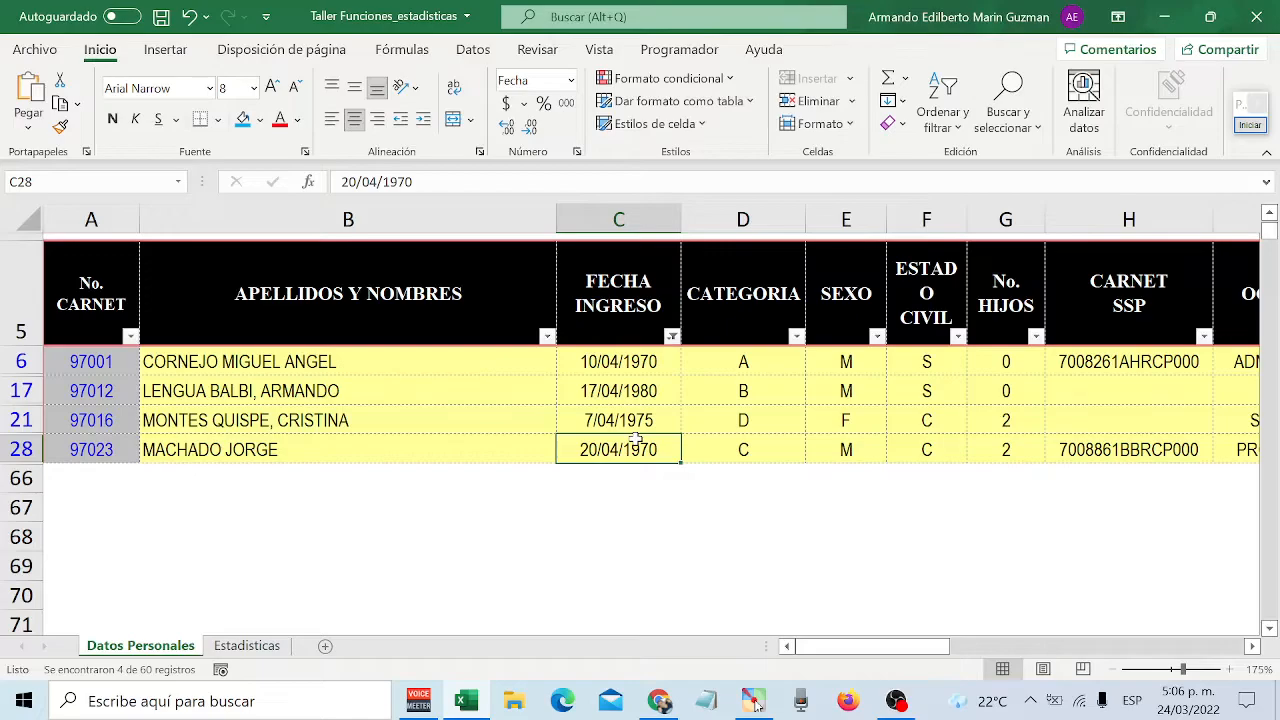
pyautogui.click(672, 336)
pyautogui.click(470, 354)
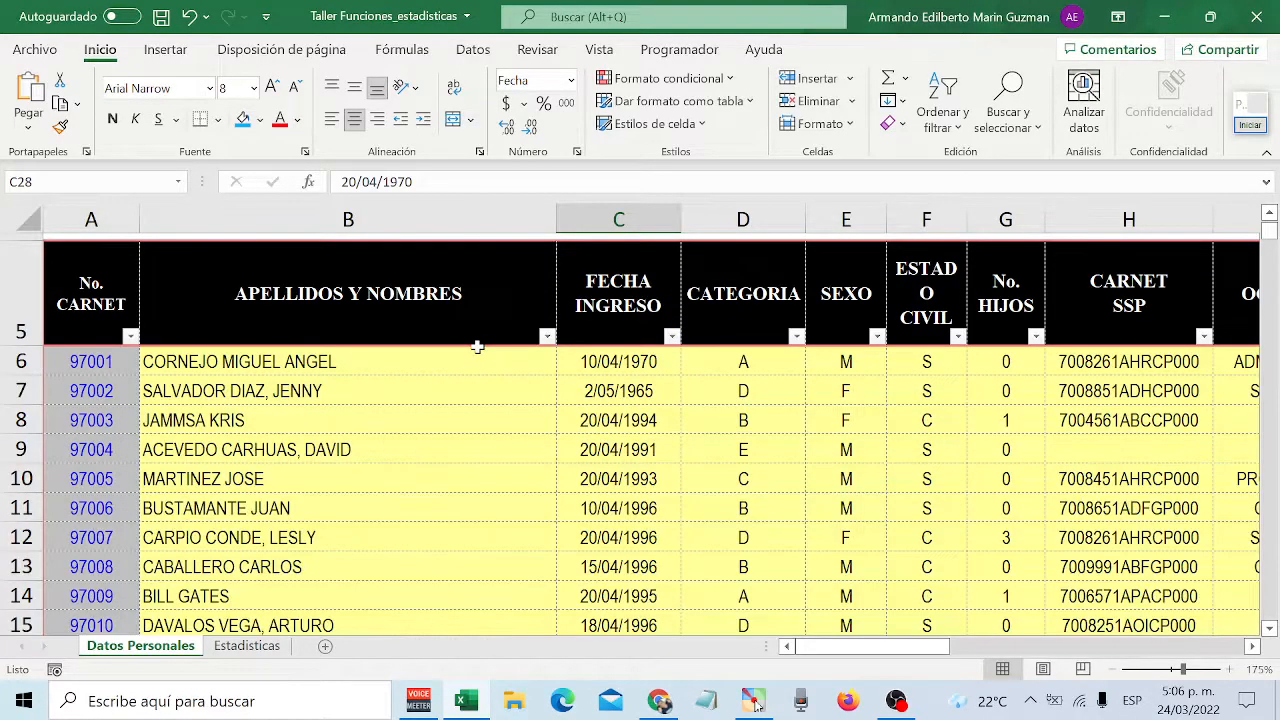
# - Return to the Estadisticas sheet and review the counting formulas in E76 and E75, leaving both as they are
pyautogui.click(248, 646)
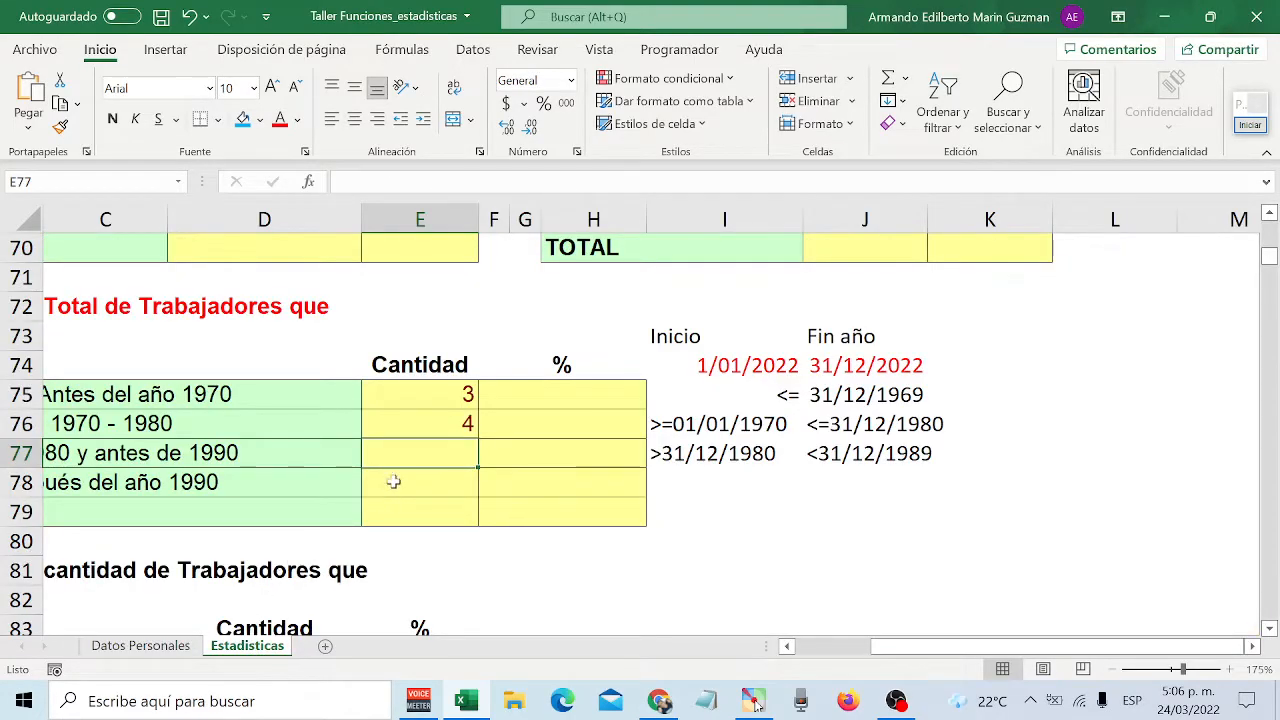
pyautogui.moveTo(885, 648); pyautogui.dragTo(795, 665)
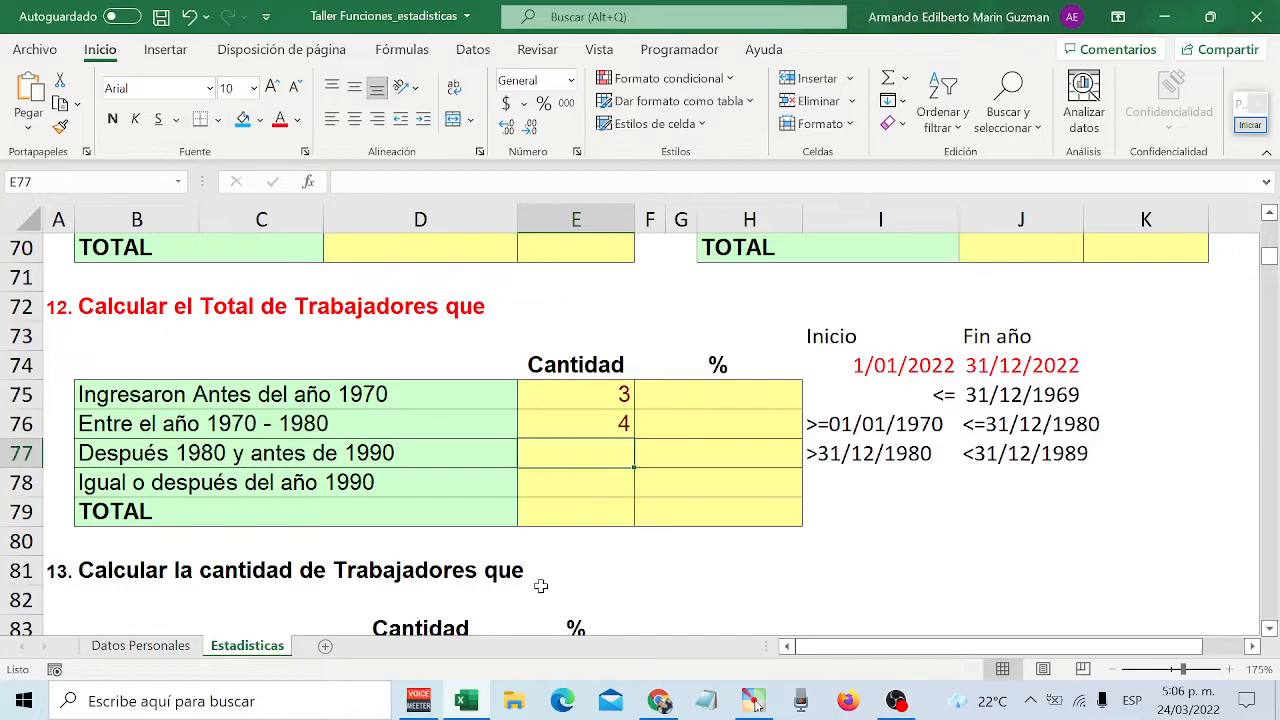
pyautogui.click(538, 426)
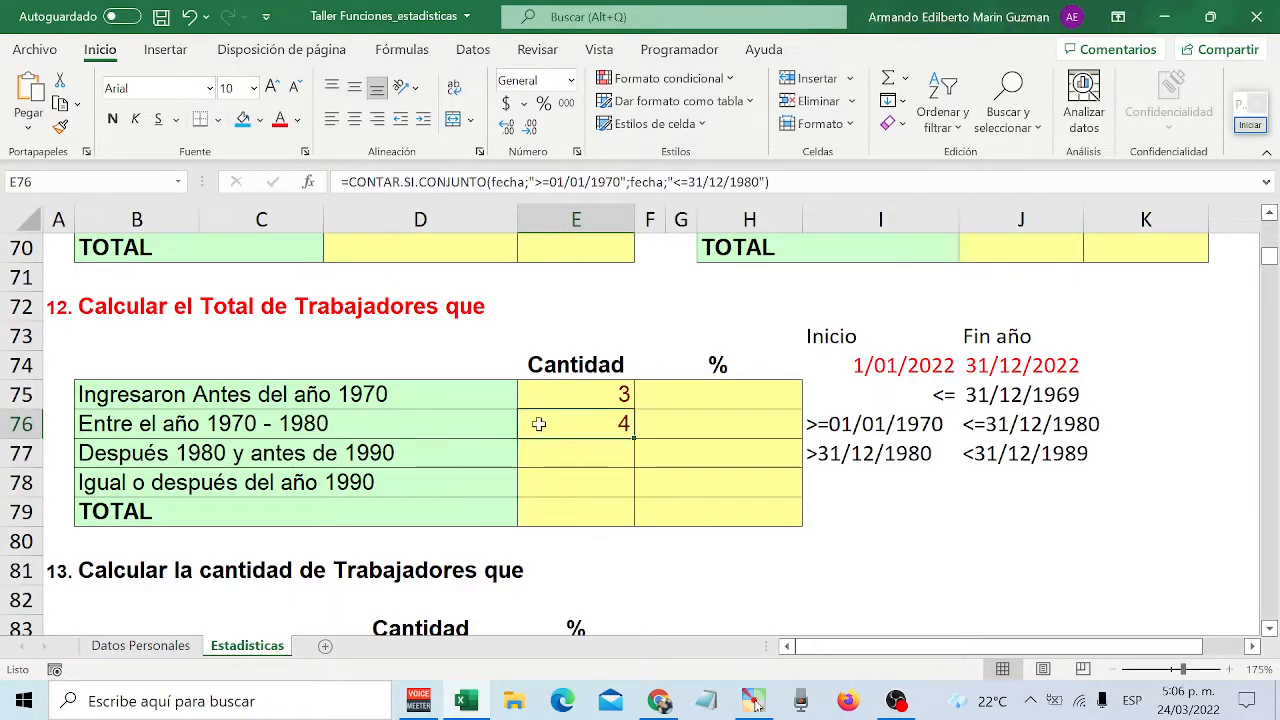
pyautogui.doubleClick(550, 394)
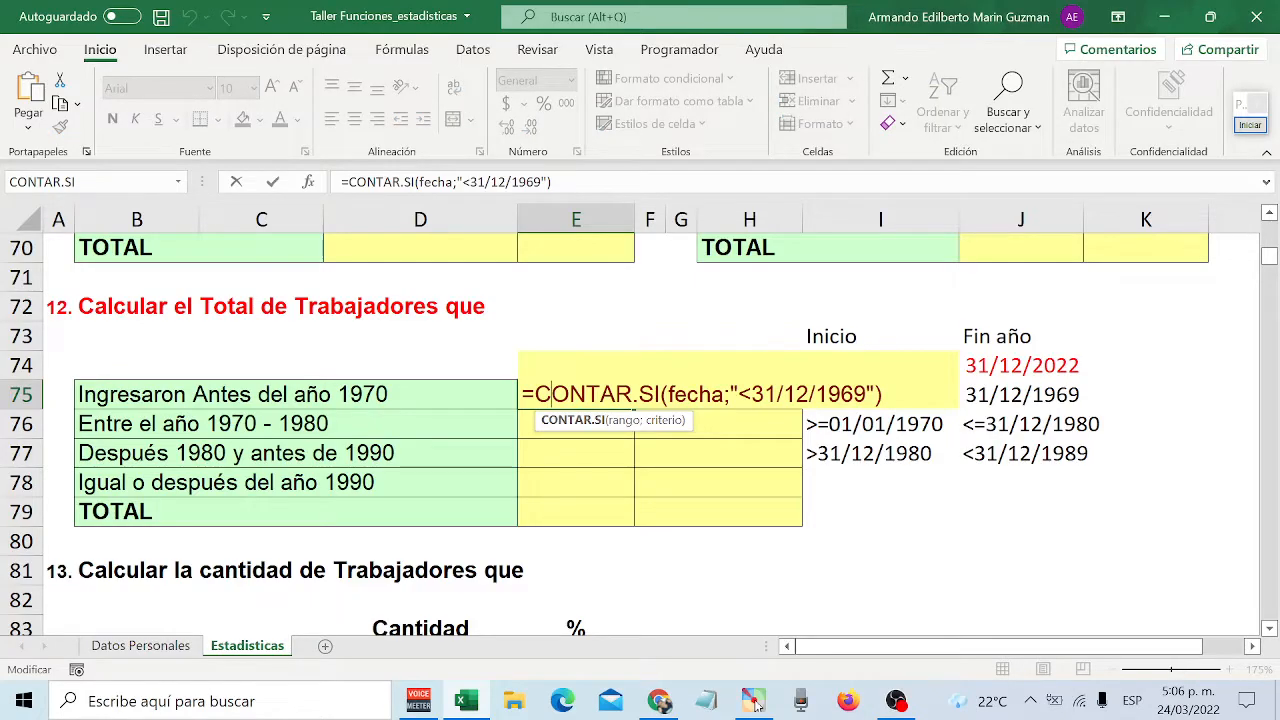
pyautogui.press('Return')
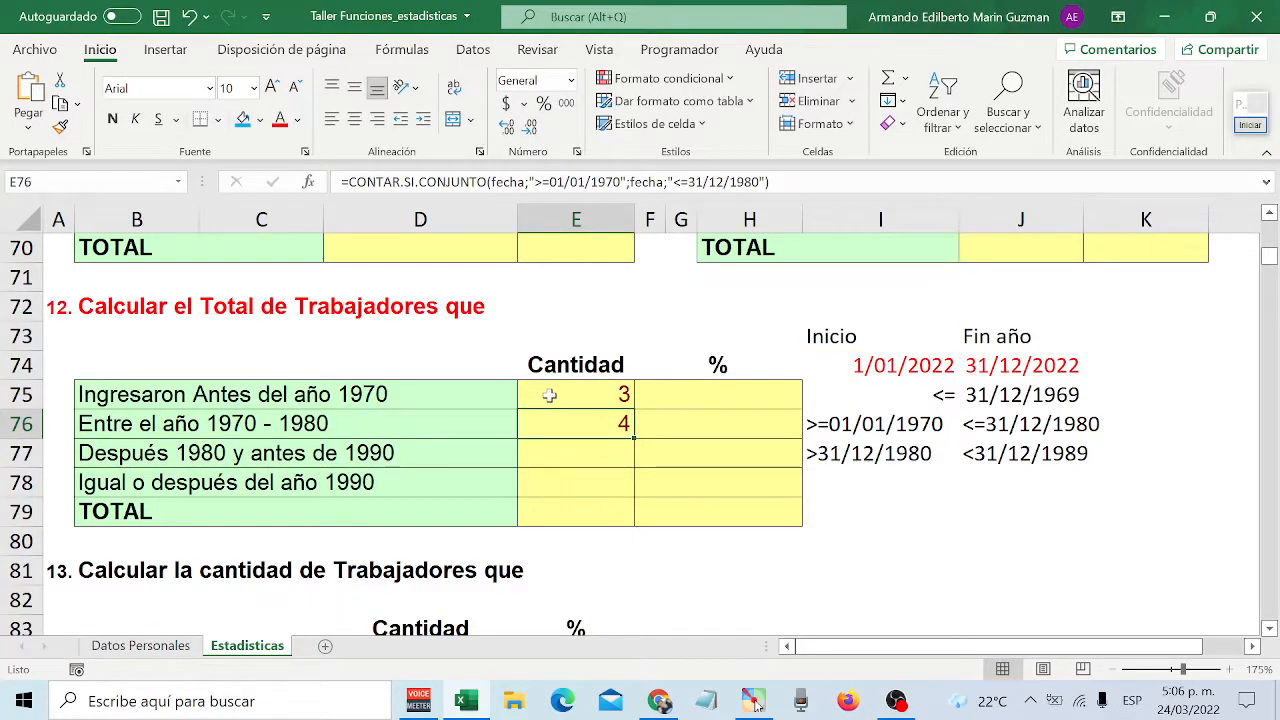